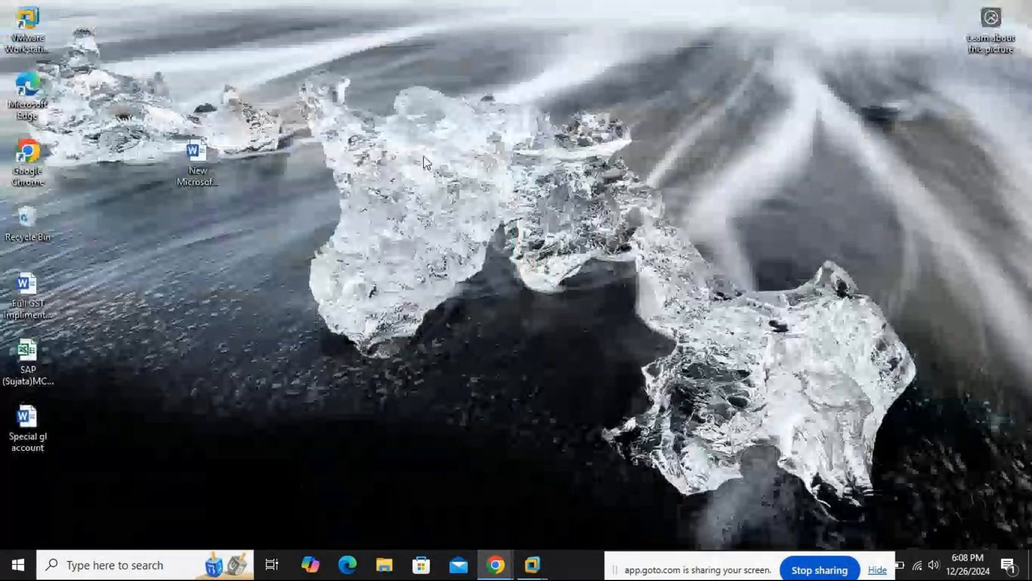
Switch to the SAP virtual machine and classify G/L account 200005 as a balance sheet account in account group LIABILITY
left_click(533, 565)
left_click(685, 464)
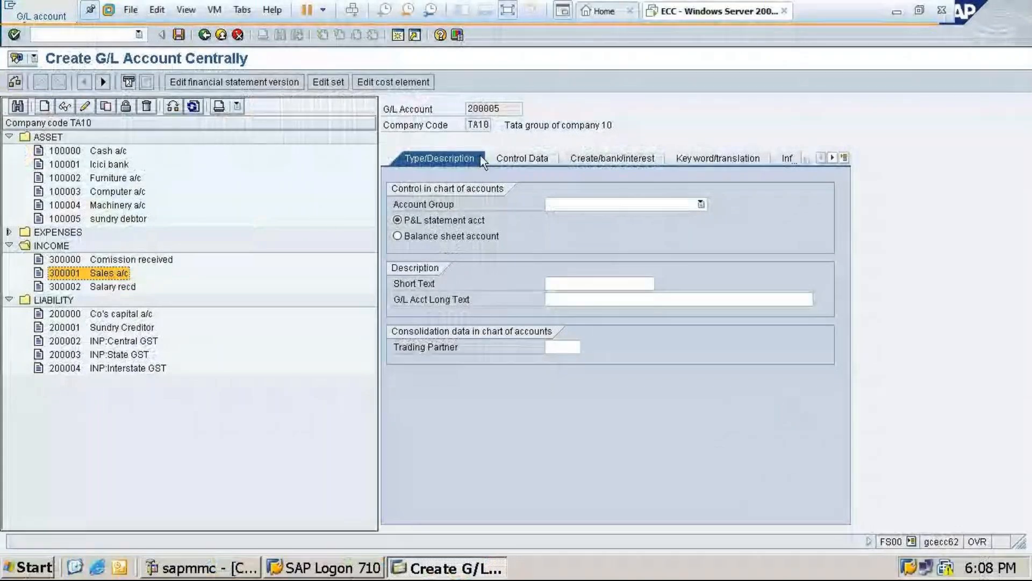
left_click(398, 237)
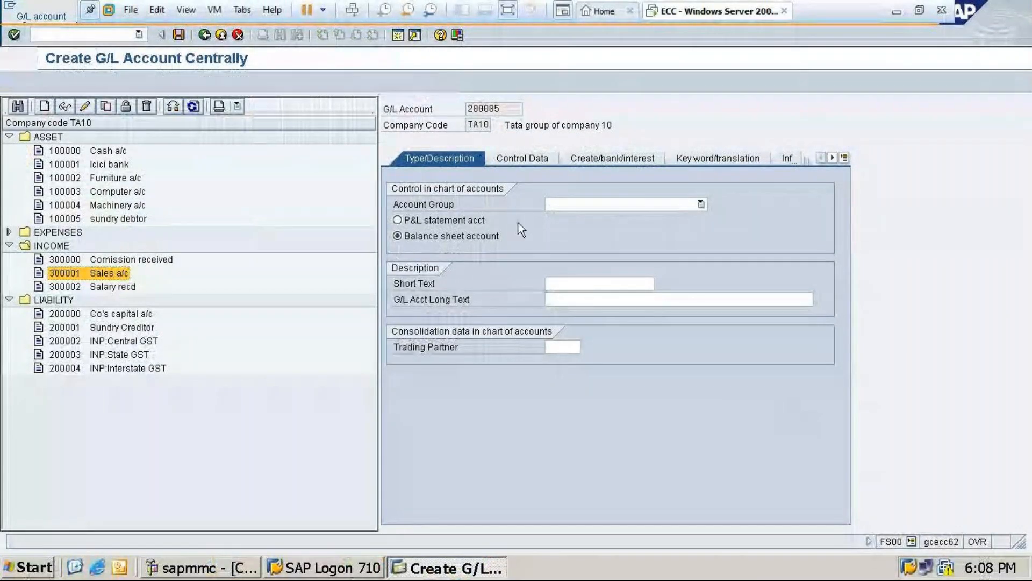
left_click(605, 205)
left_click(580, 258)
left_click(591, 283)
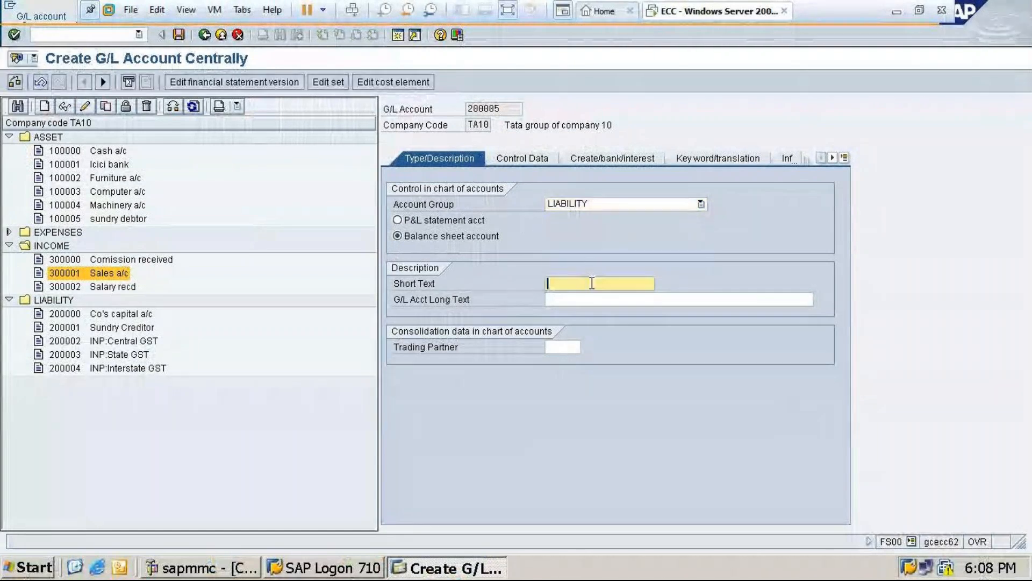
type("O")
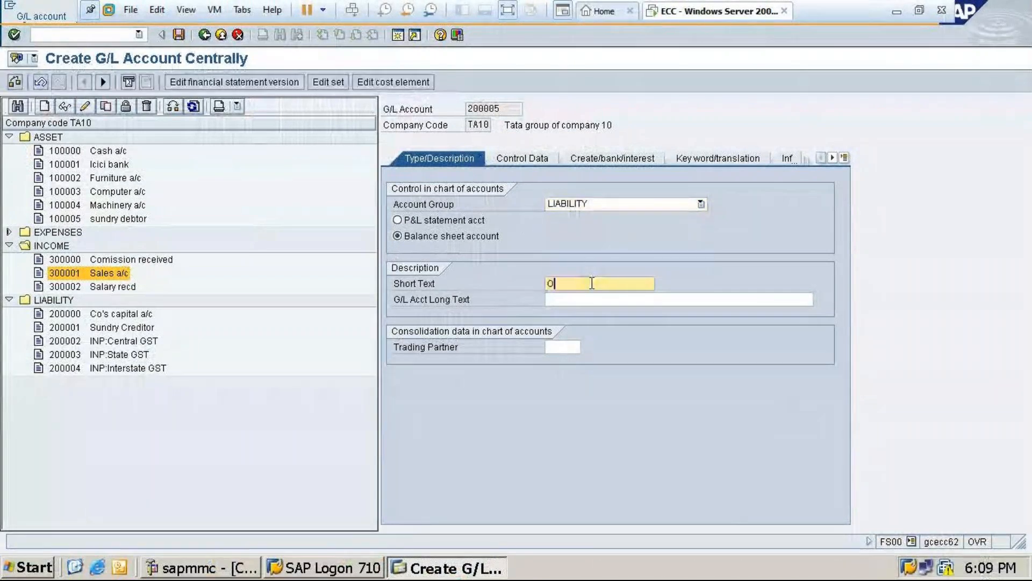
type("R")
key("BackSpace")
key("BackSpace")
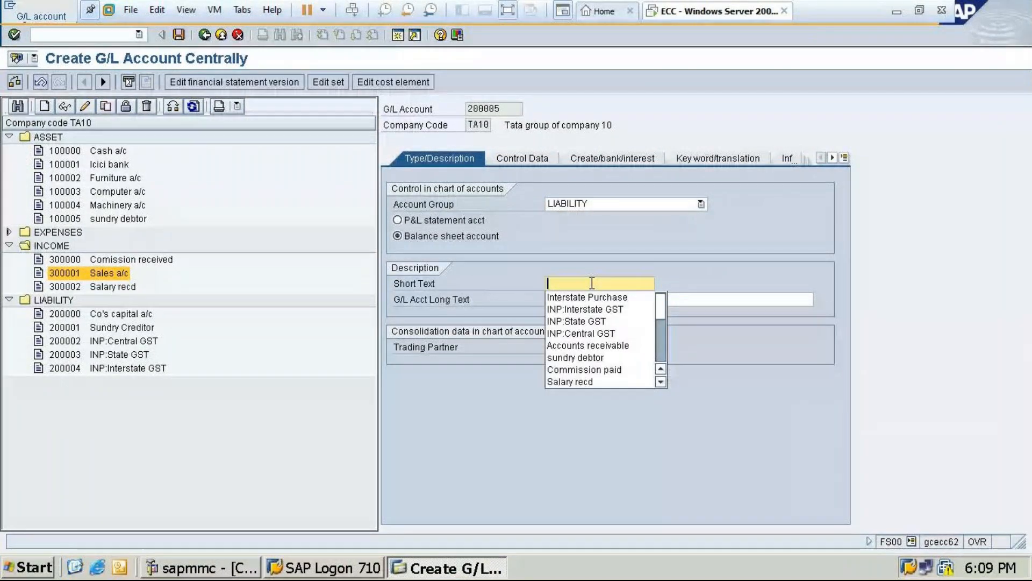
type("O")
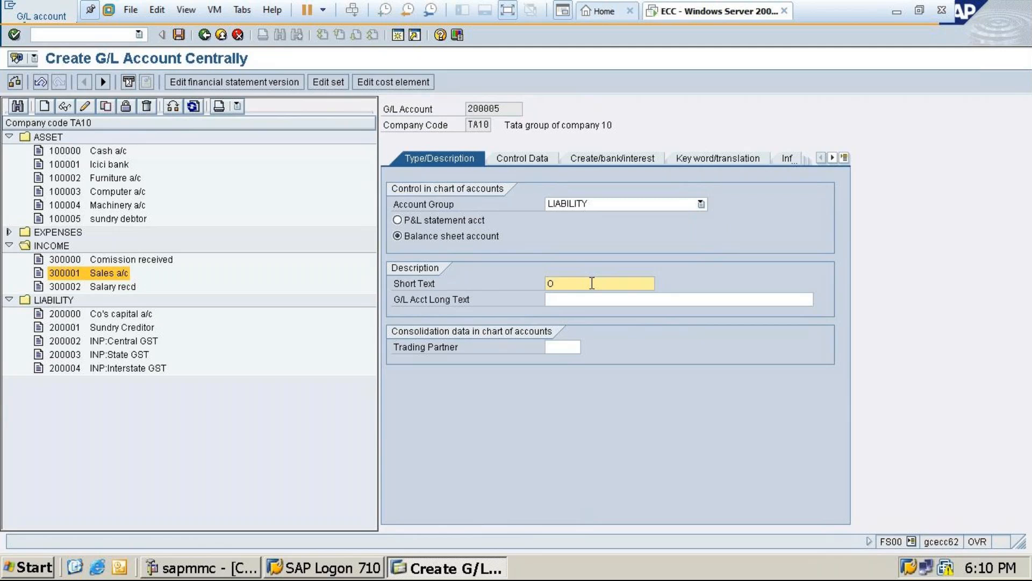
key("BackSpace")
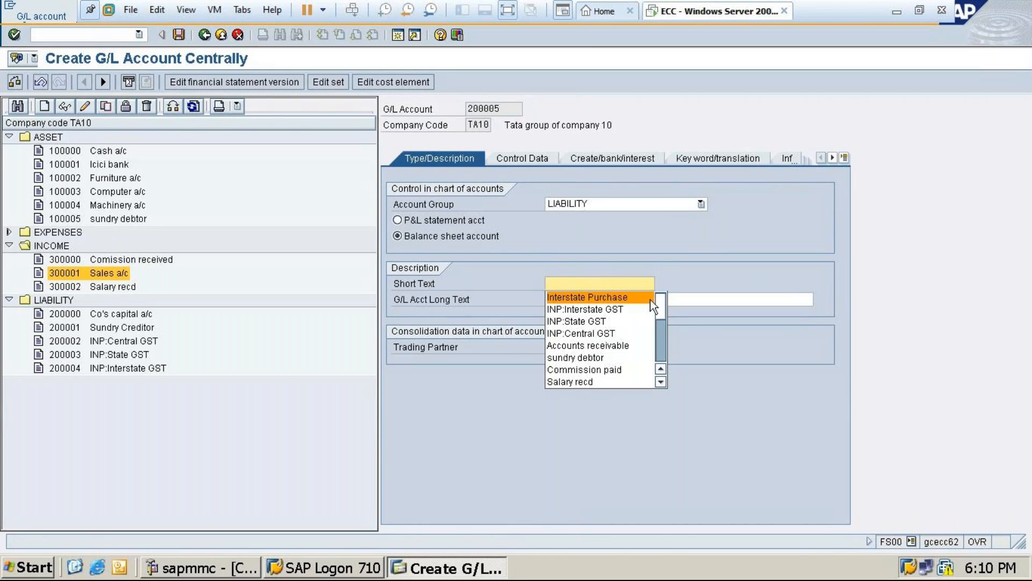
Enter OUT:Central GST as the short text of G/L account 200005
type("OUT")
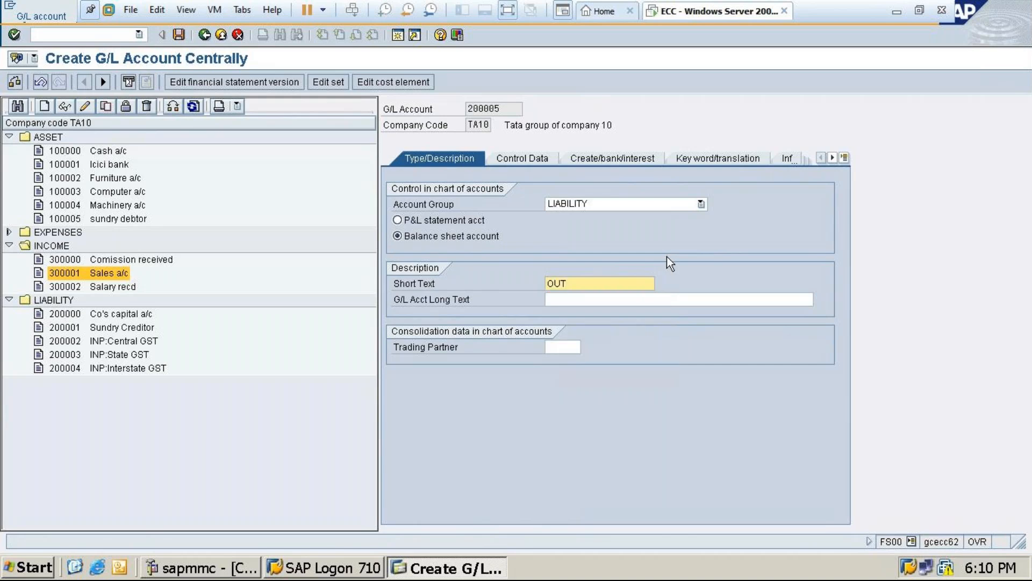
type(":Central GST")
Copy the short text OUT:Central GST into the G/L account long text
left_click(656, 302)
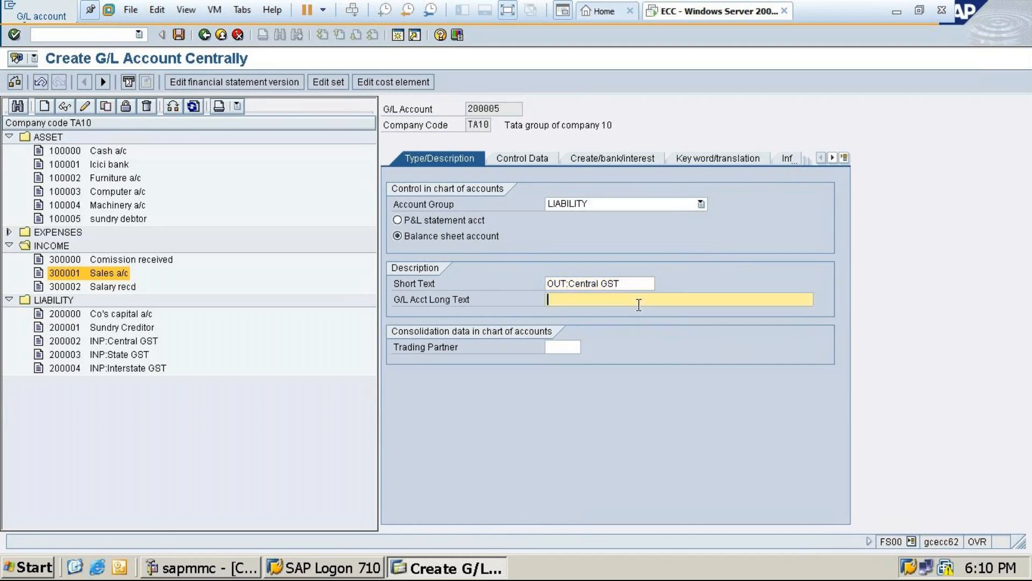
type("O")
key("BackSpace")
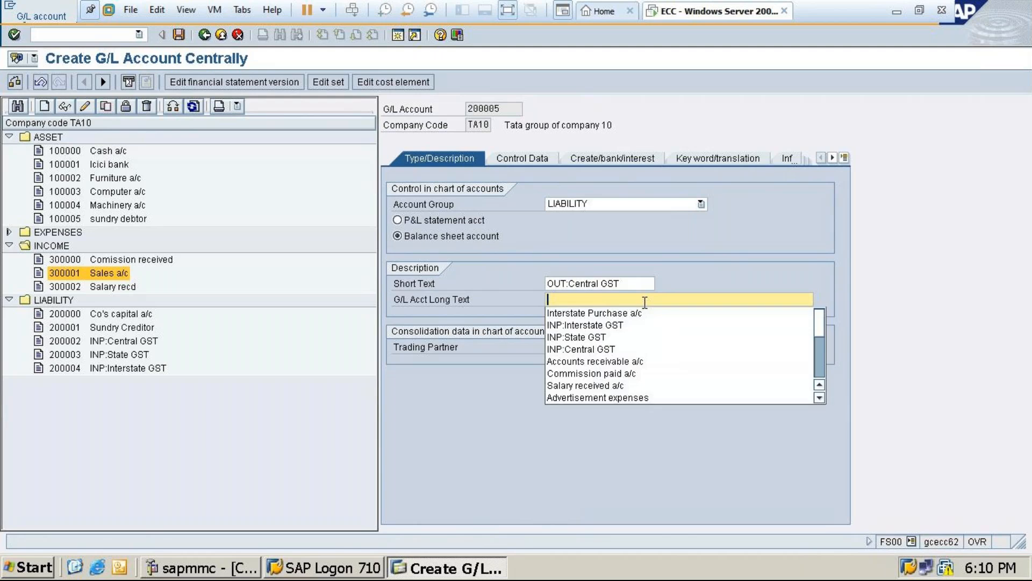
left_click_drag(631, 282, 480, 285)
key("ctrl+c")
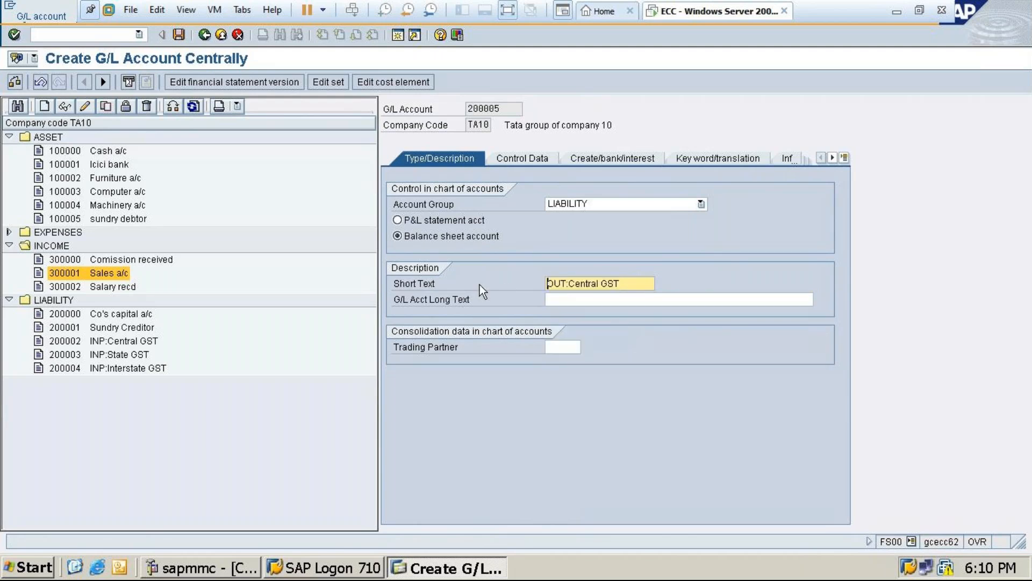
left_click(557, 300)
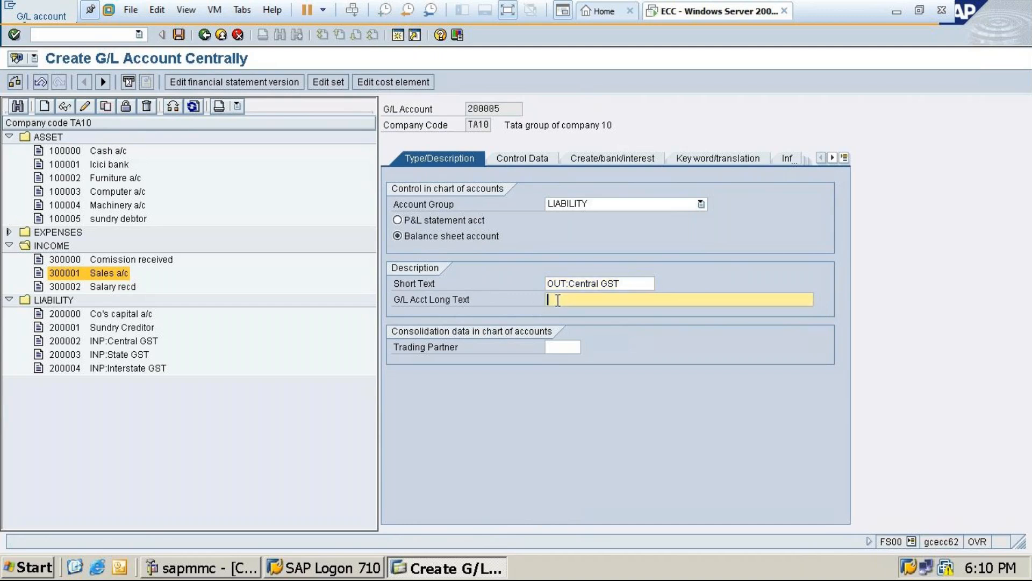
key("ctrl+v")
In the account's control data, assign tax category X1, enable line item display and set sort key 001
left_click(514, 154)
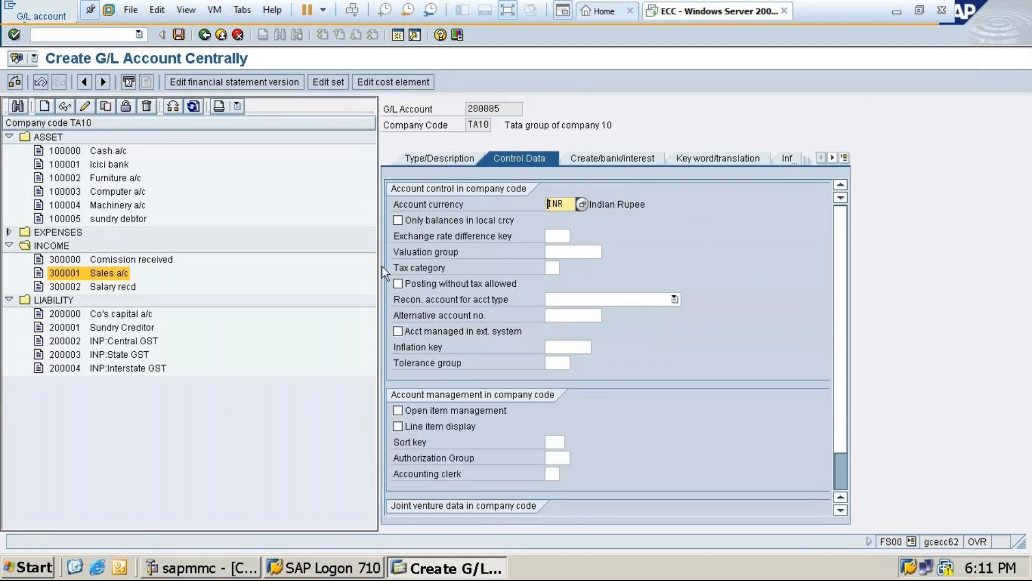
left_click(553, 267)
key("F4")
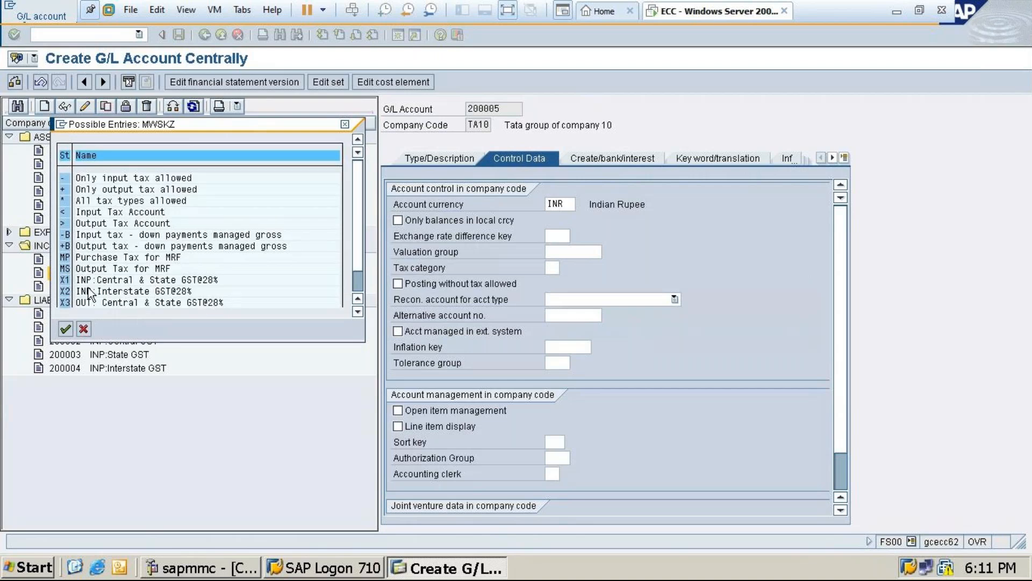
double_click(89, 280)
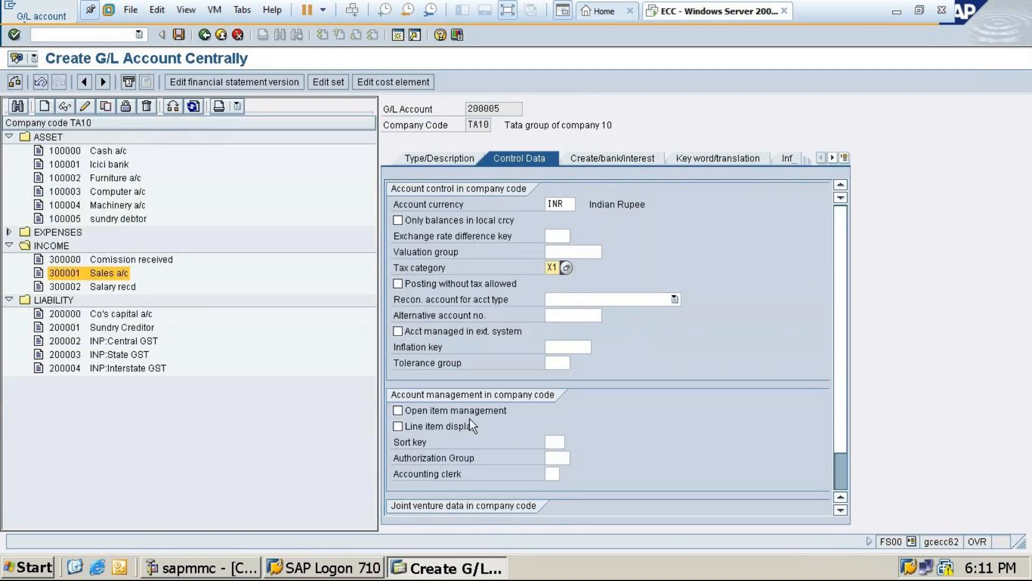
left_click(427, 426)
left_click(558, 443)
Assign field status group G041 (Tax office clearing accounts) and save the OUT:Central GST account despite warnings
left_click(617, 159)
left_click(577, 205)
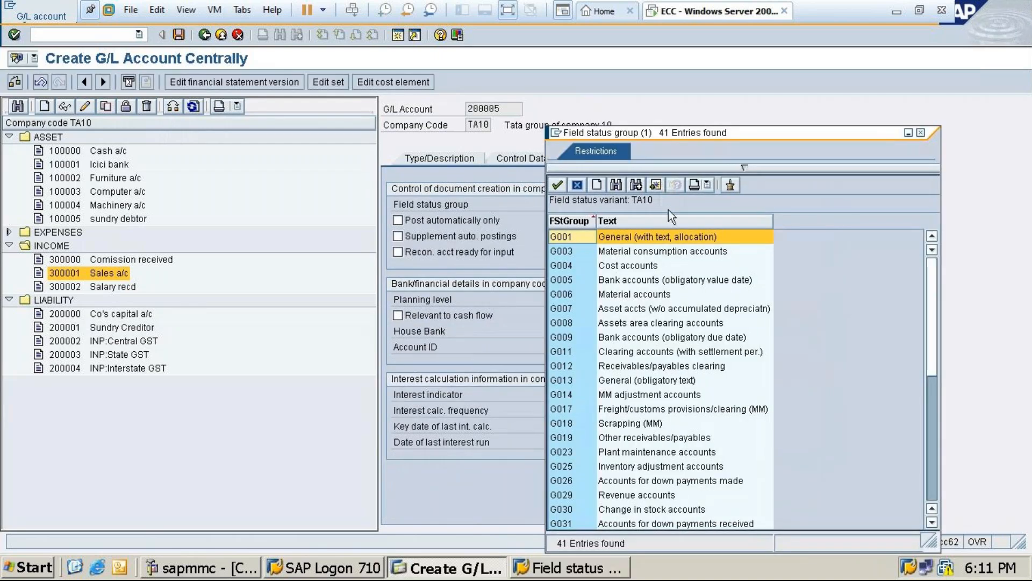
scroll(622, 388, "down", 3)
scroll(622, 388, "down", 1)
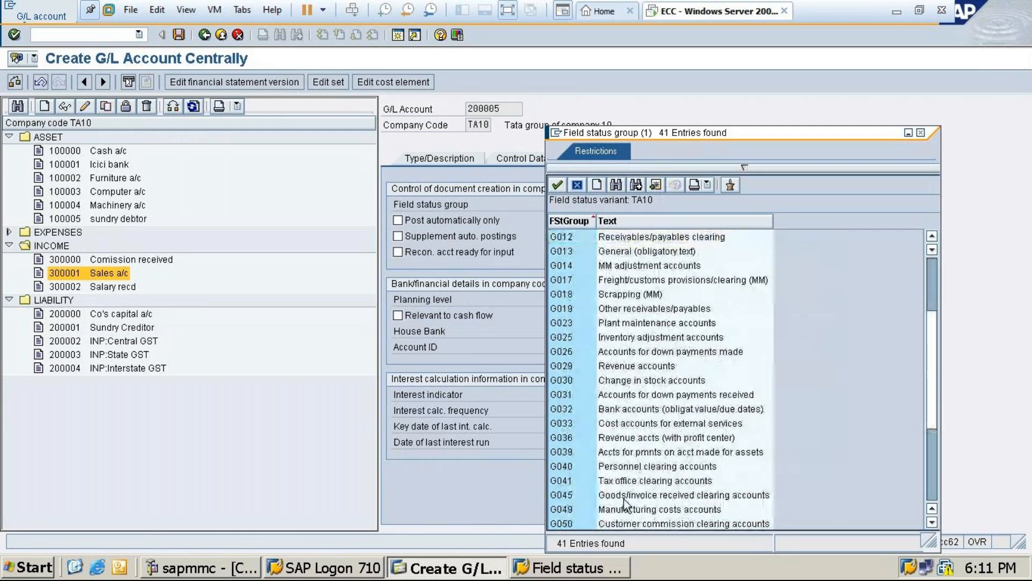
double_click(623, 487)
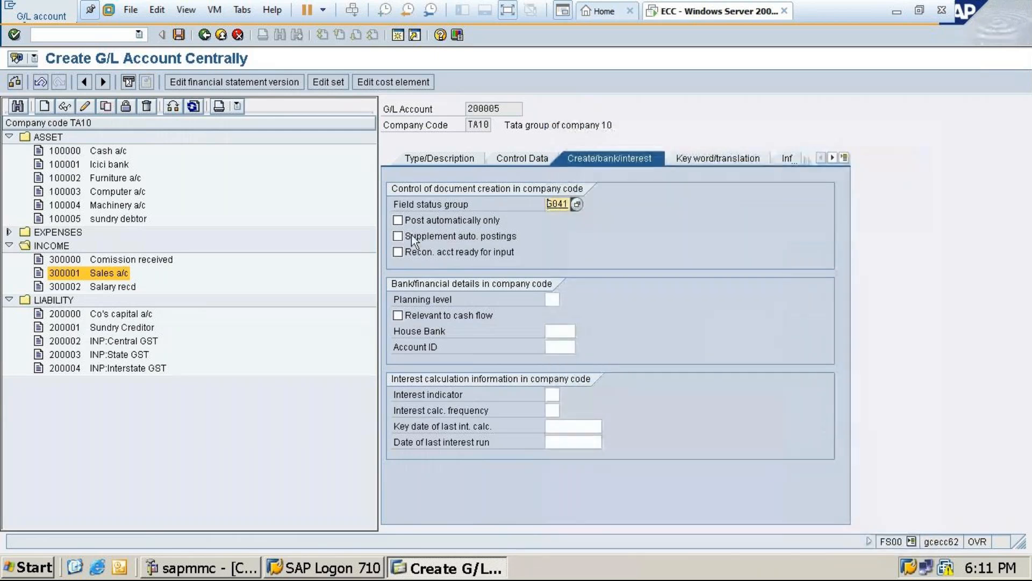
left_click(178, 34)
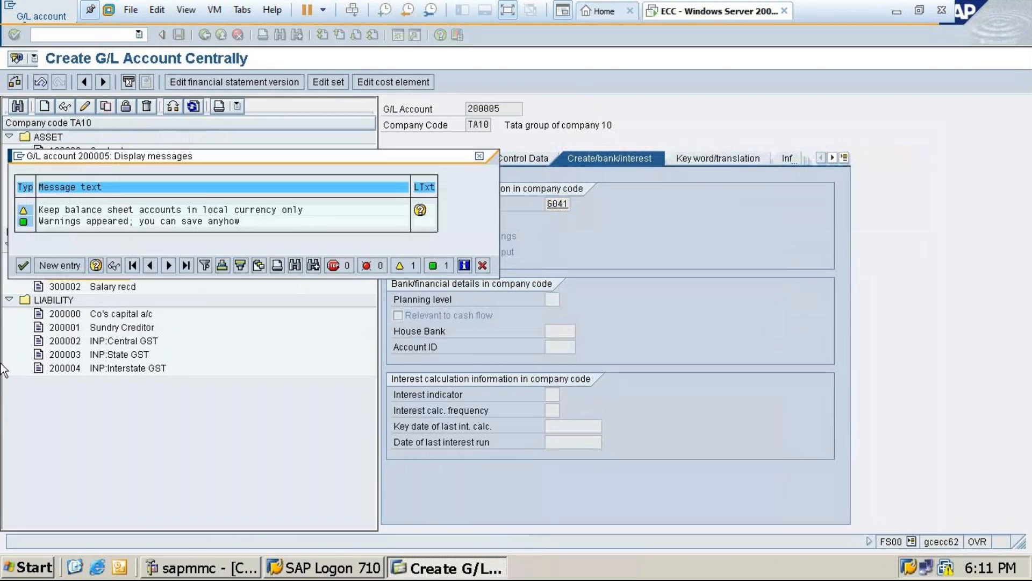
key("Return")
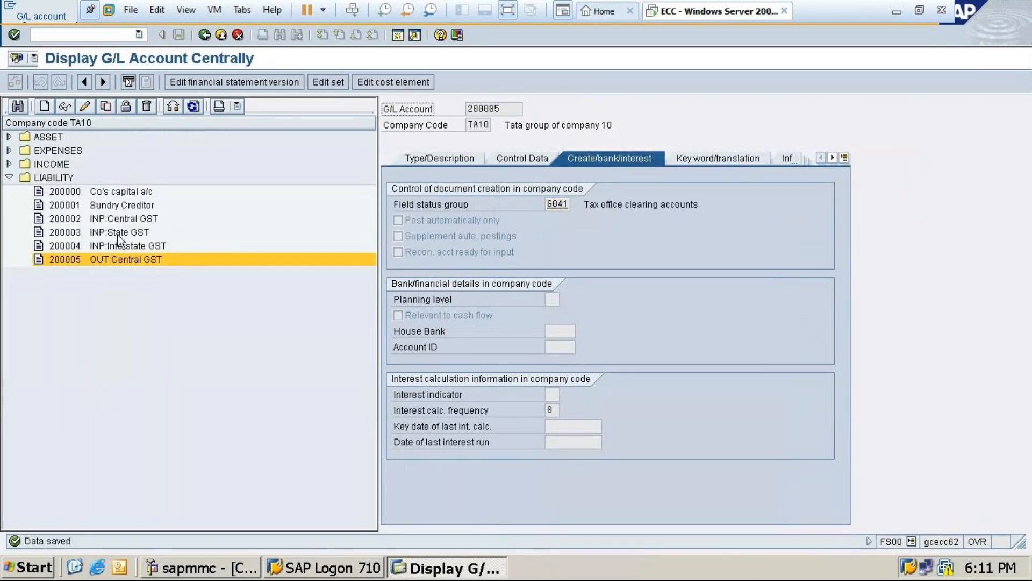
Compare the description, control data and document creation settings of the INP:Central GST and OUT:Central GST accounts
double_click(121, 218)
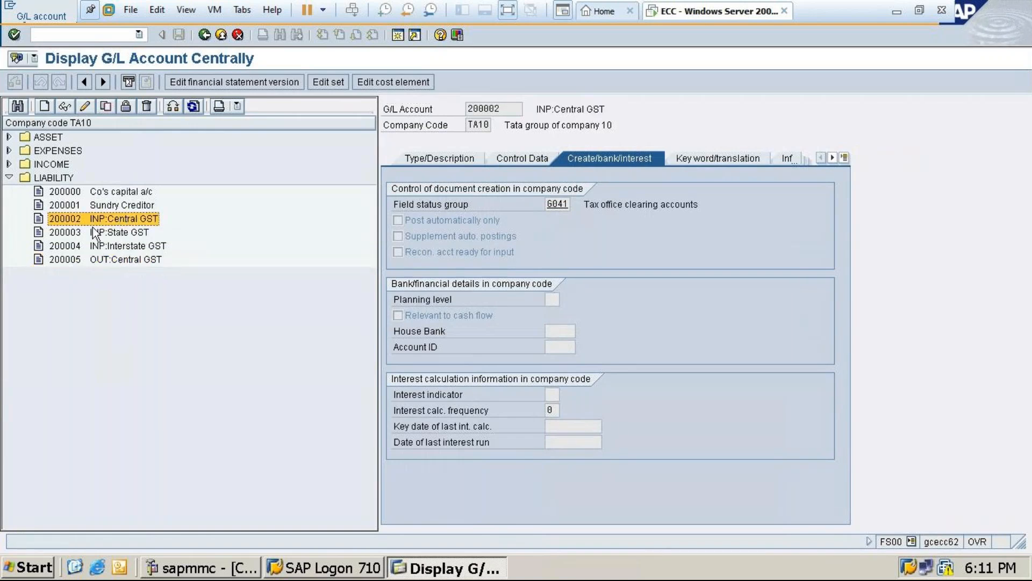
double_click(129, 259)
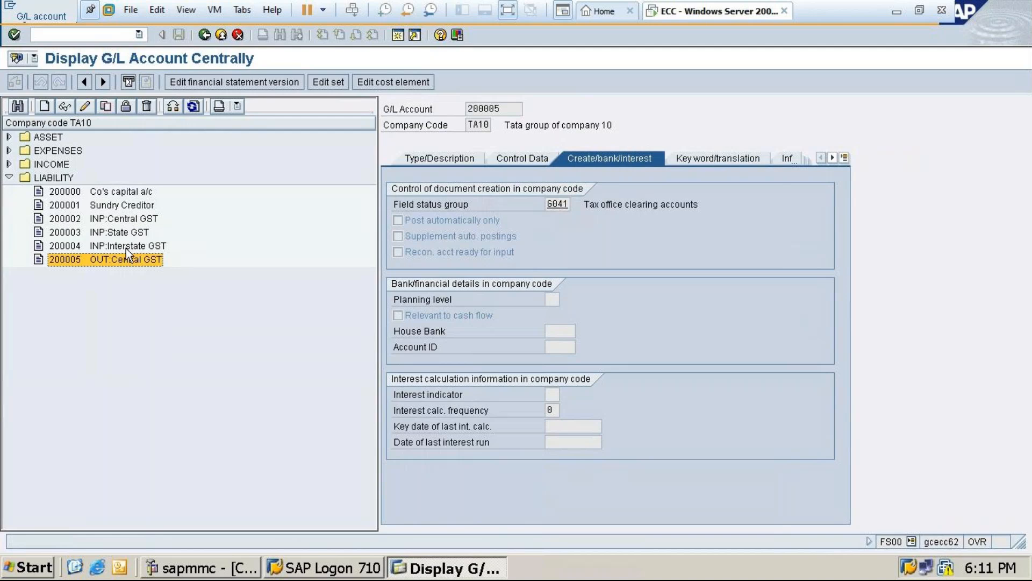
double_click(123, 220)
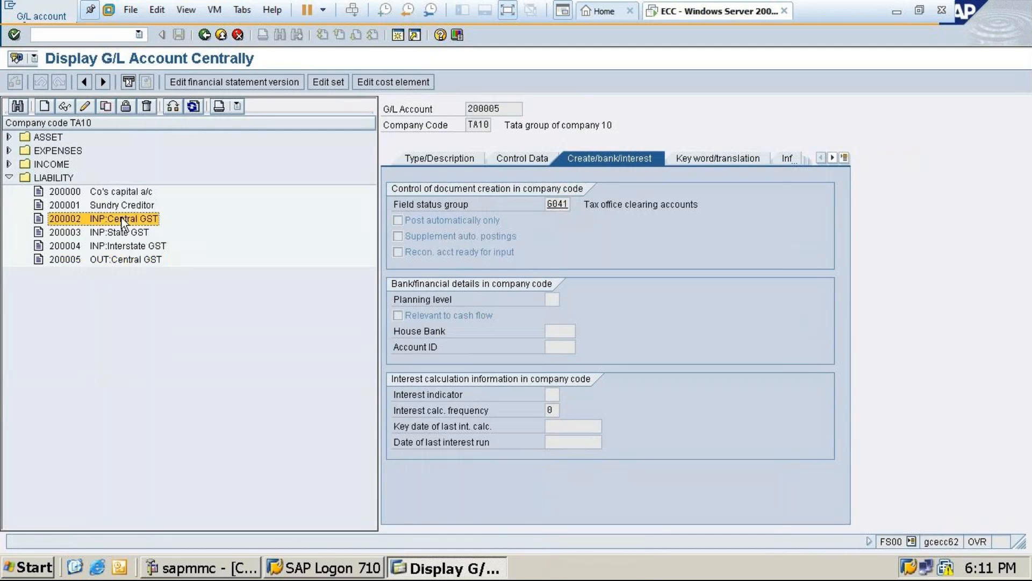
left_click(65, 107)
left_click(430, 159)
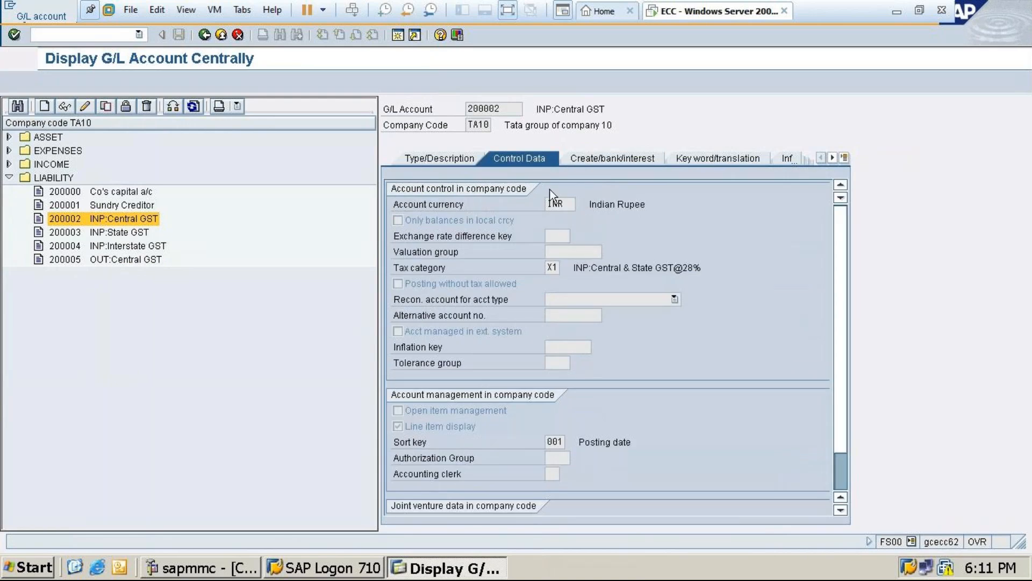
left_click(544, 163)
left_click(594, 156)
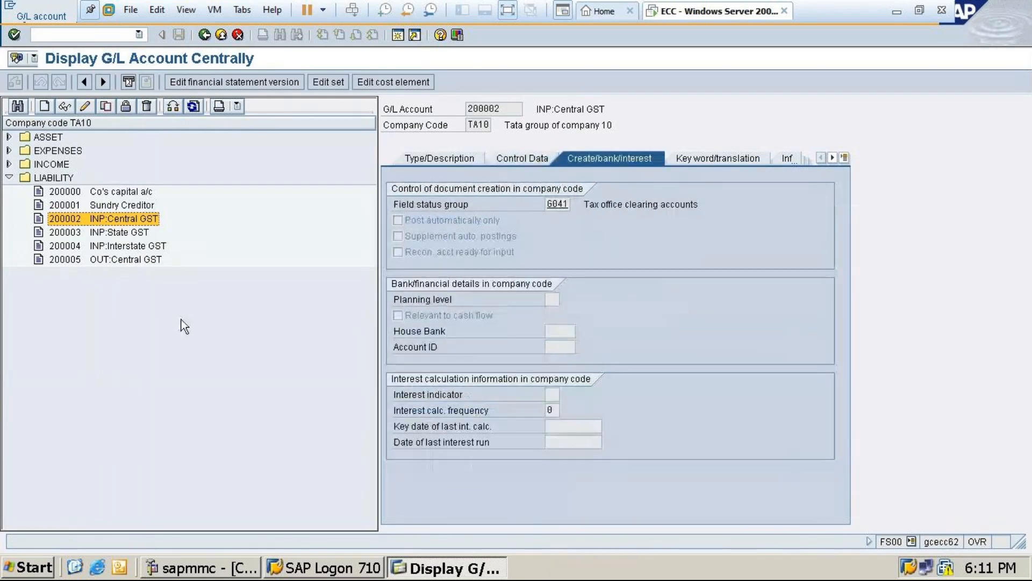
left_click(108, 260)
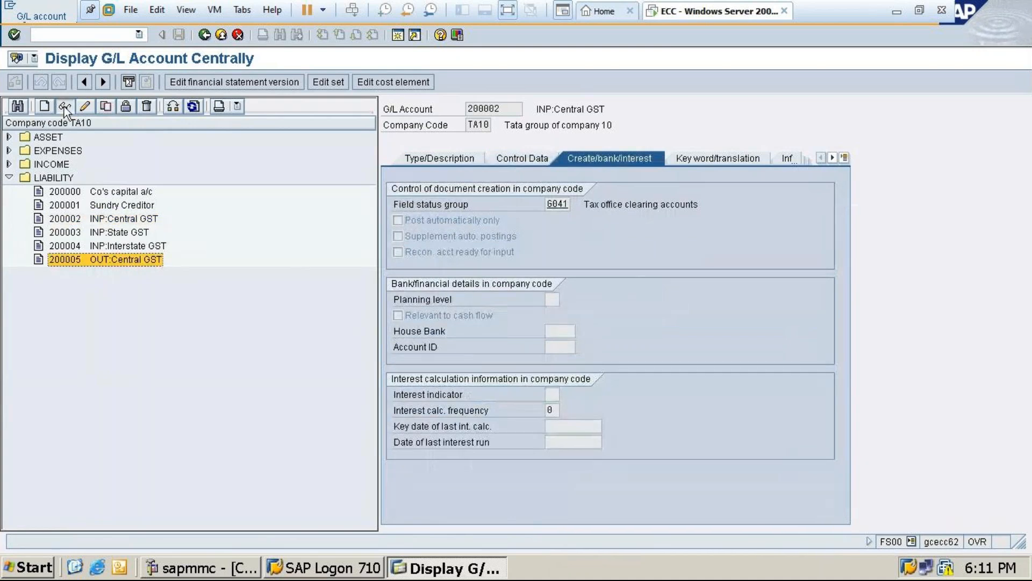
left_click(506, 160)
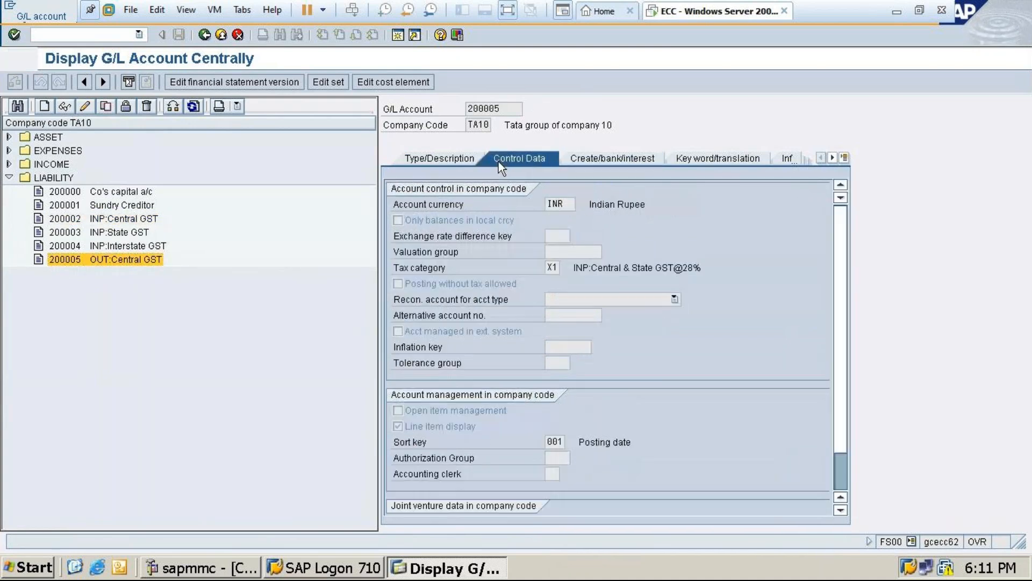
left_click(439, 158)
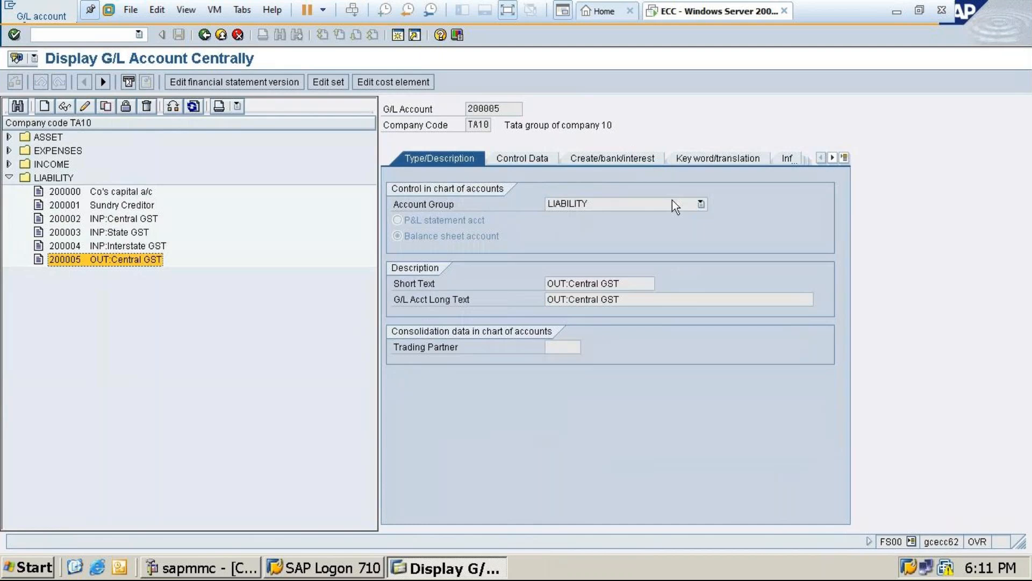
Start creating G/L account 200006 in company code TA10
left_click(45, 106)
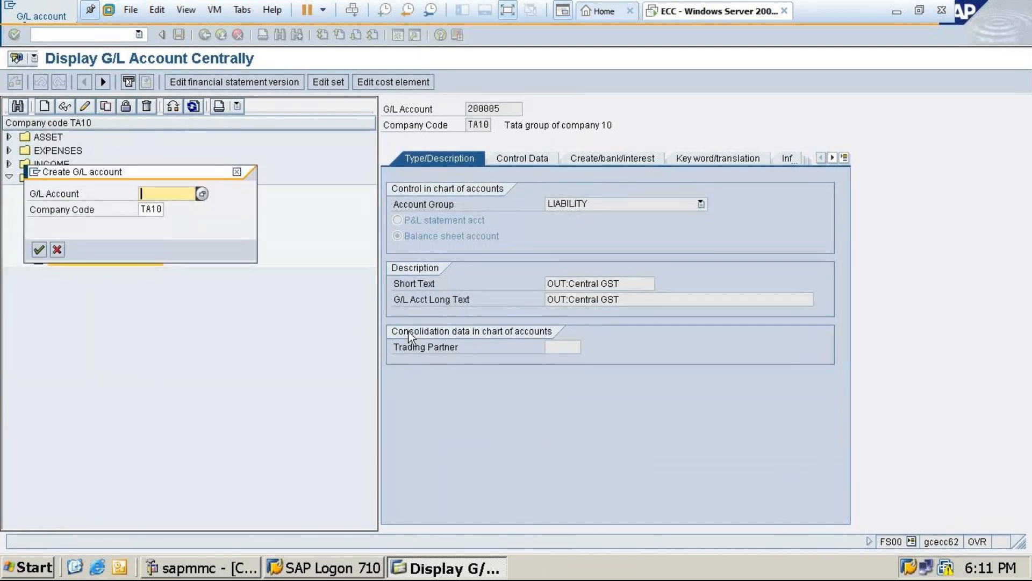
type("2")
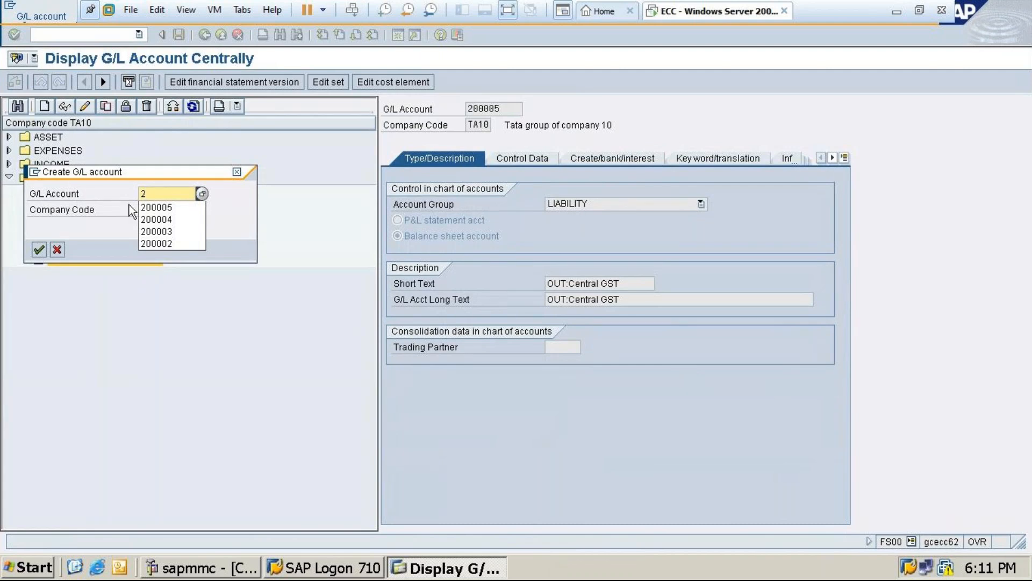
left_click(183, 206)
key("BackSpace")
left_click(183, 205)
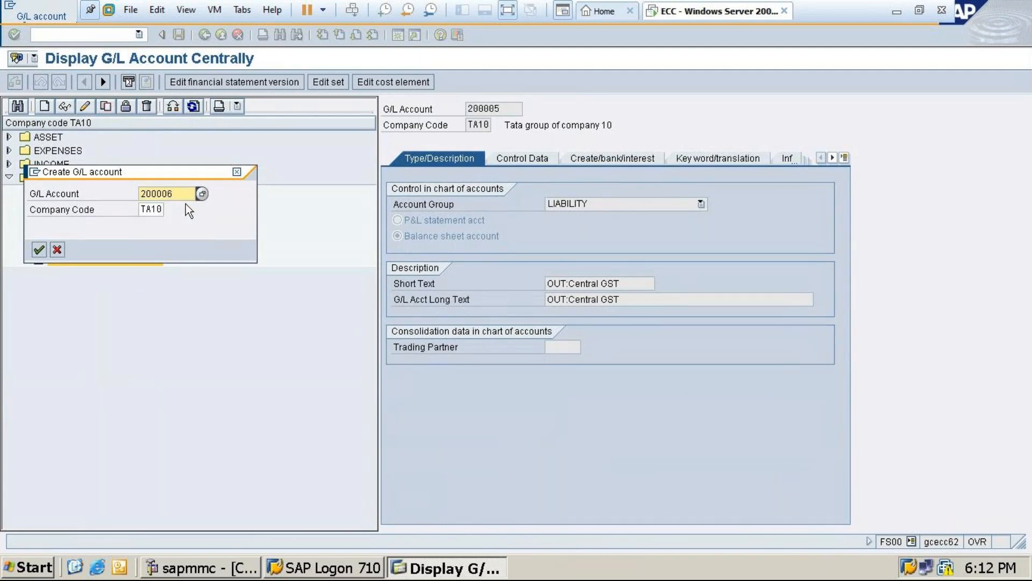
left_click(39, 249)
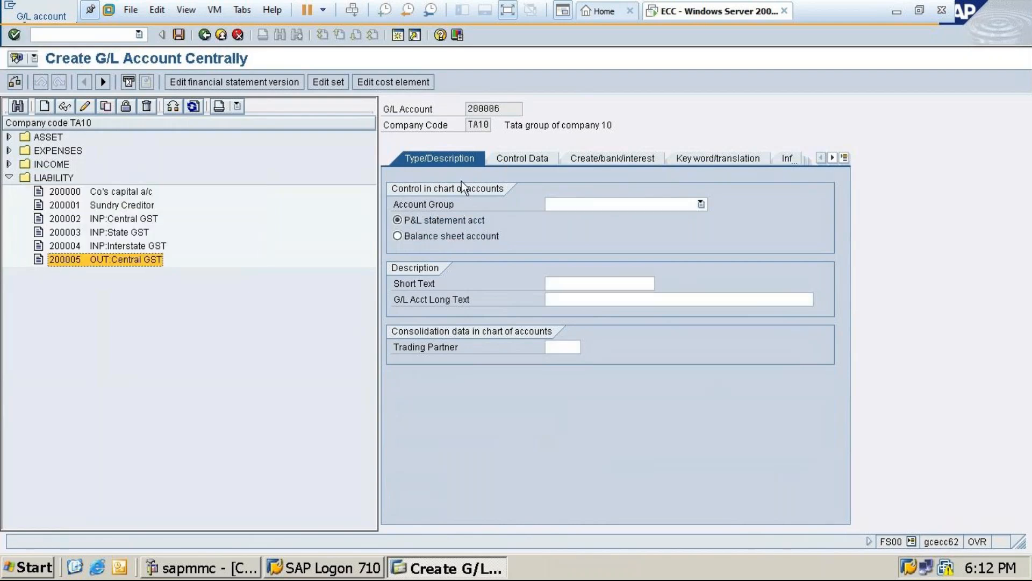
Classify account 200006 as a balance sheet account and assign it to the LIABILITY account group
left_click(398, 236)
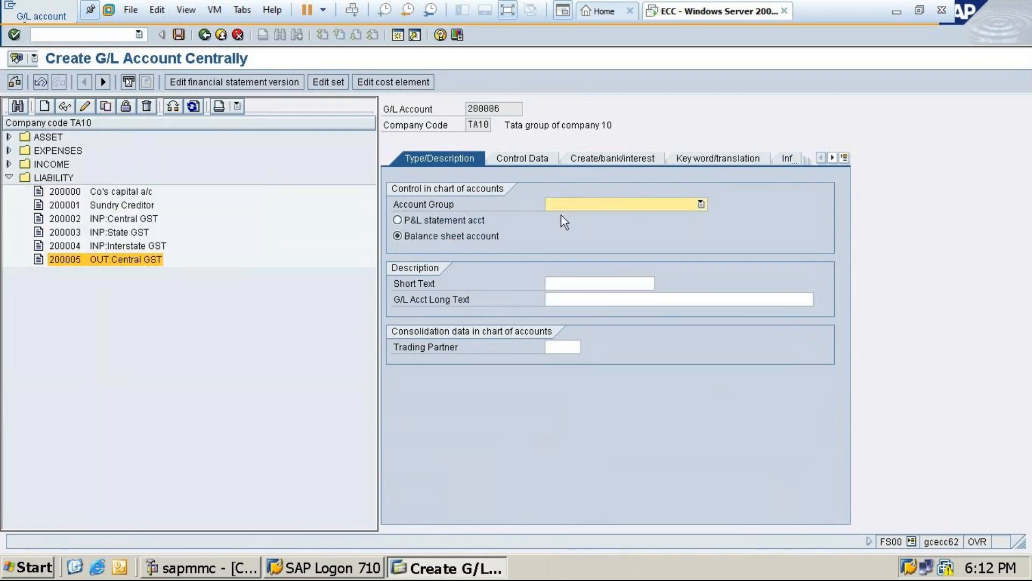
left_click(564, 205)
left_click(572, 250)
Enter OUT:State GST as the short text of account 200006
left_click(568, 284)
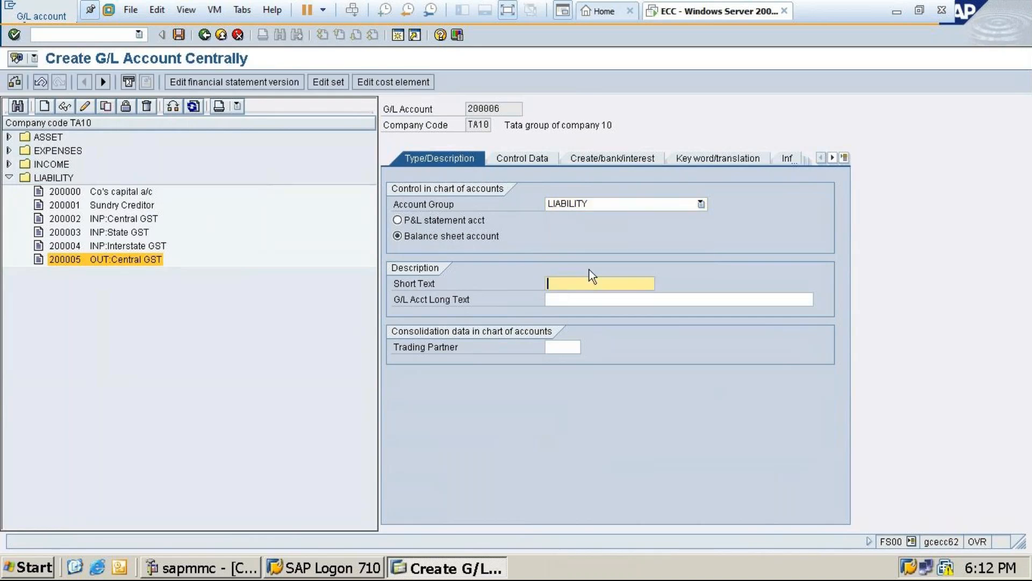
type("s")
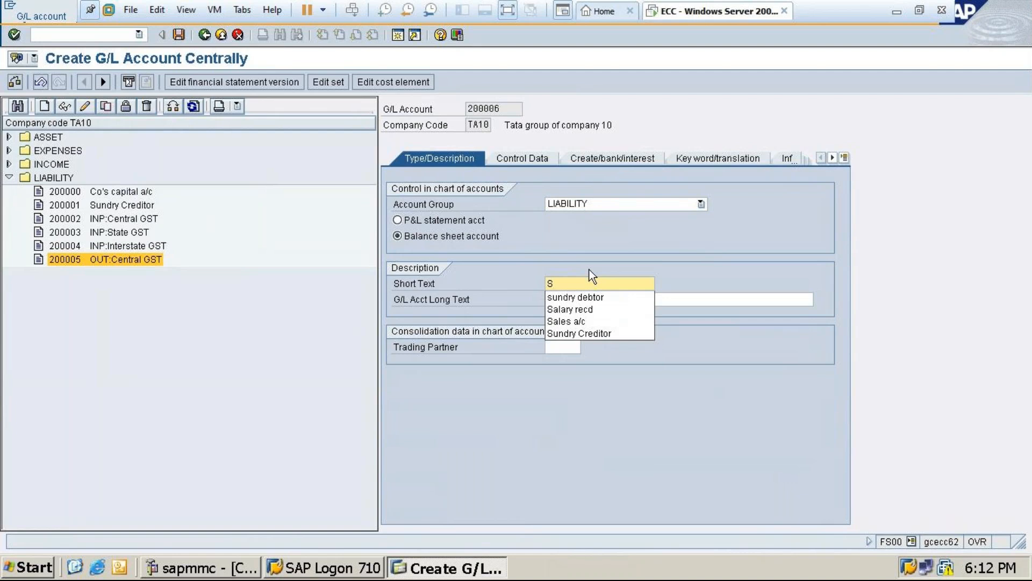
key("BackSpace")
type("O")
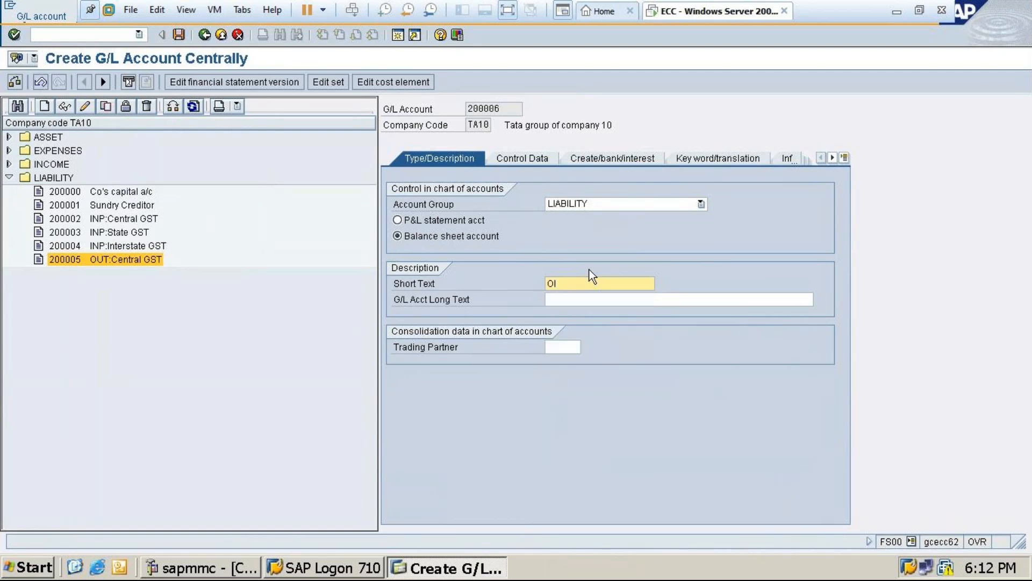
type("UT:")
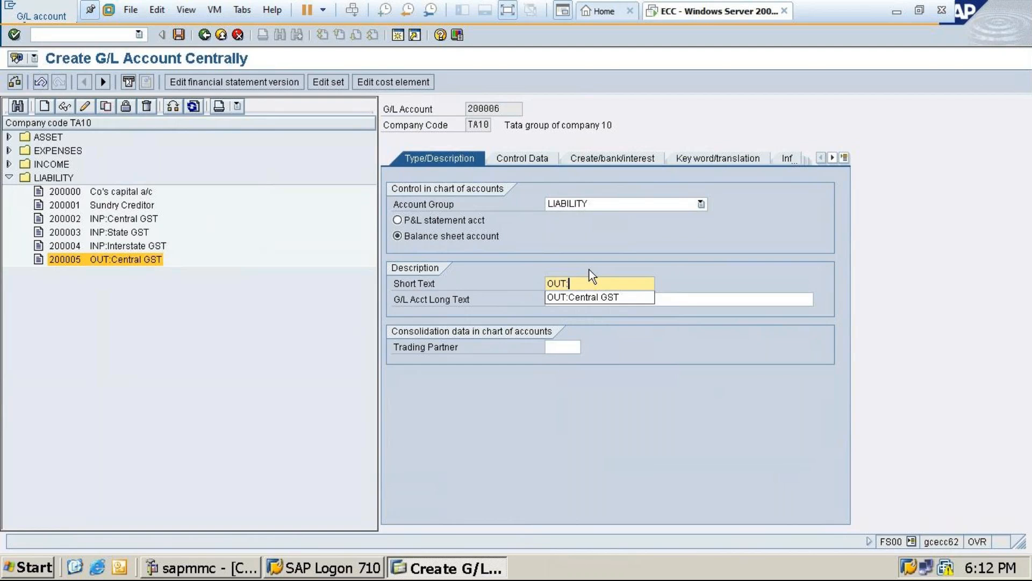
type("State GST")
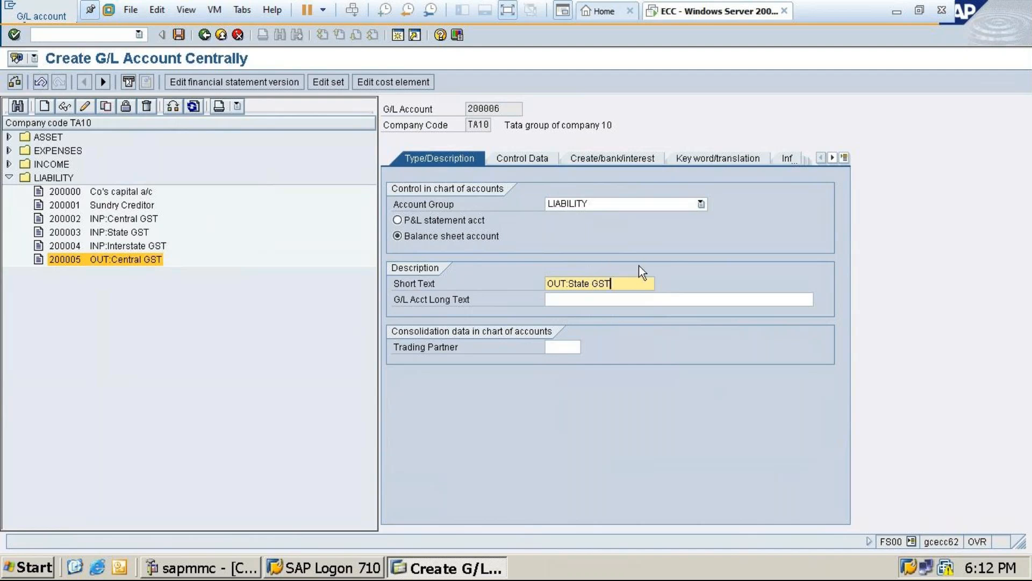
Copy the short text OUT:State GST into the G/L account long text
left_click_drag(616, 283, 510, 285)
left_click(510, 285)
left_click(554, 297)
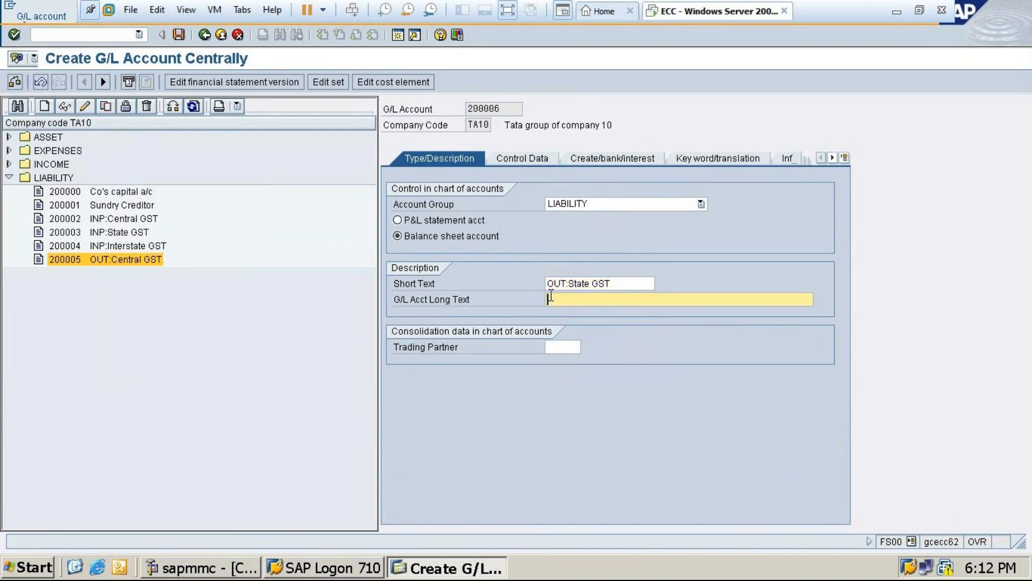
left_click_drag(619, 282, 460, 282)
key("ctrl+c")
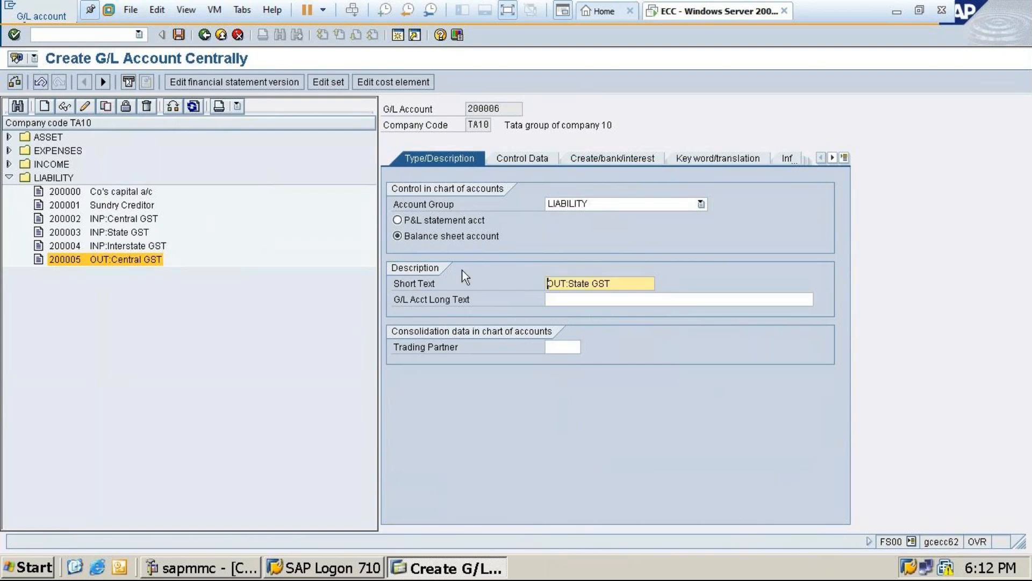
left_click(578, 297)
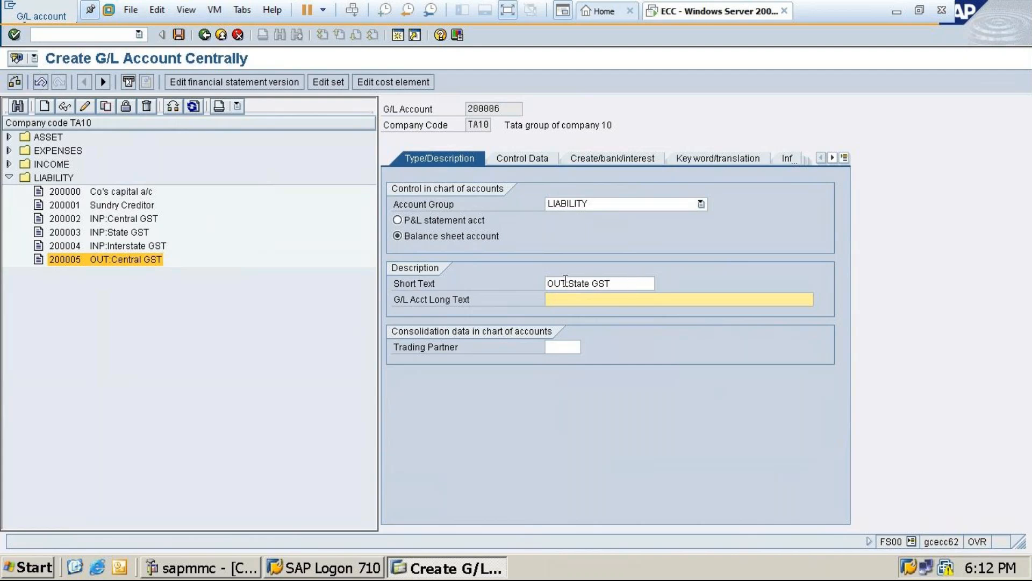
left_click_drag(548, 283, 519, 286)
left_click(633, 289)
key("ctrl+c")
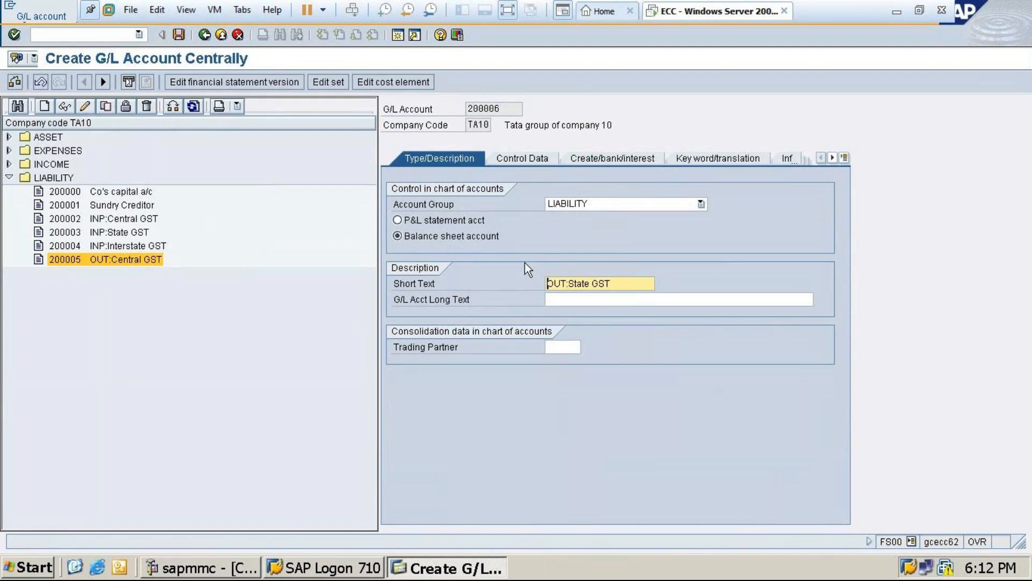
left_click(606, 298)
key("ctrl+v")
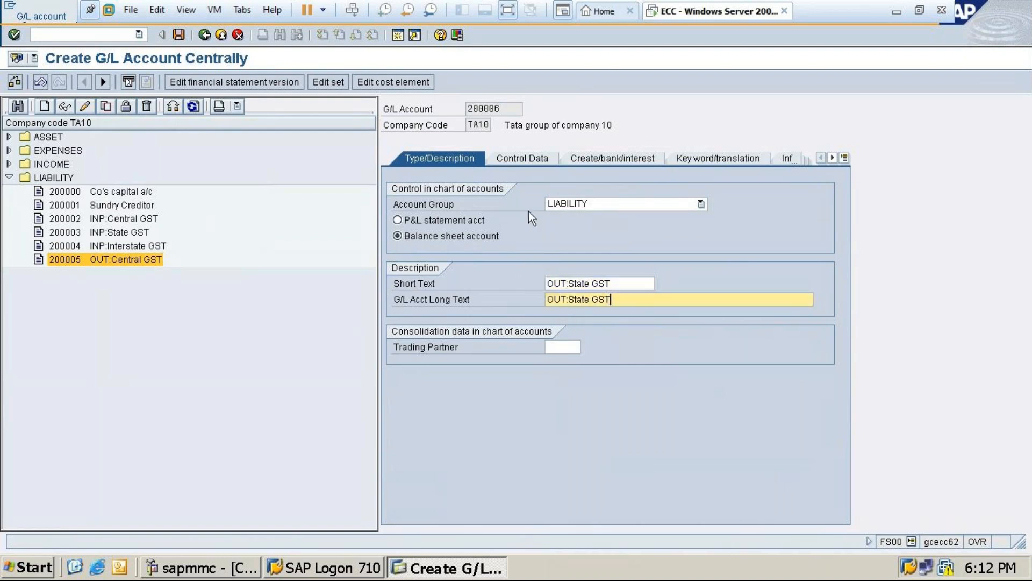
In the control data of account 200006, choose tax category X3 (OUT: Central & State GST@28%) from the possible entries
left_click(629, 161)
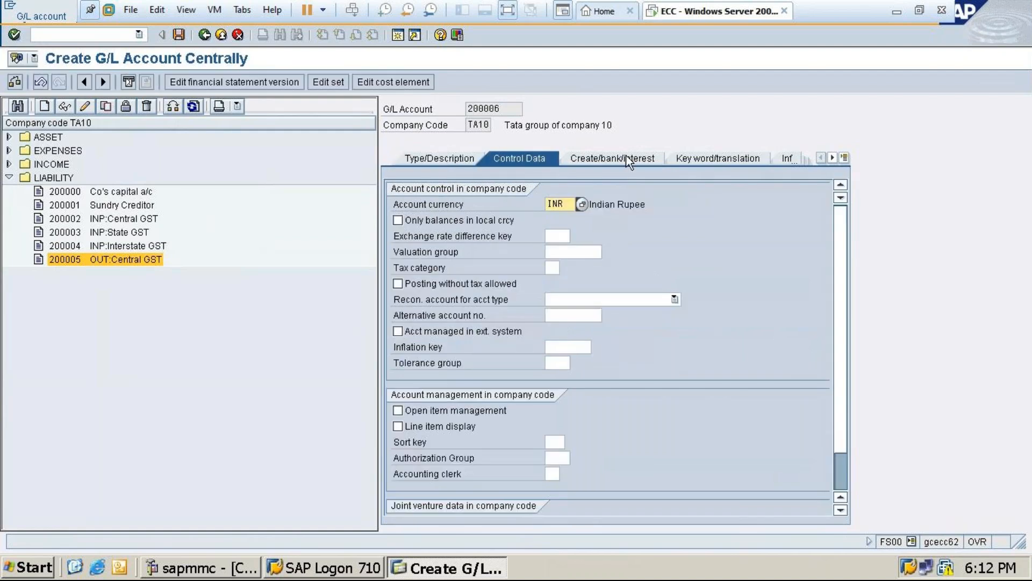
left_click(553, 267)
left_click(566, 267)
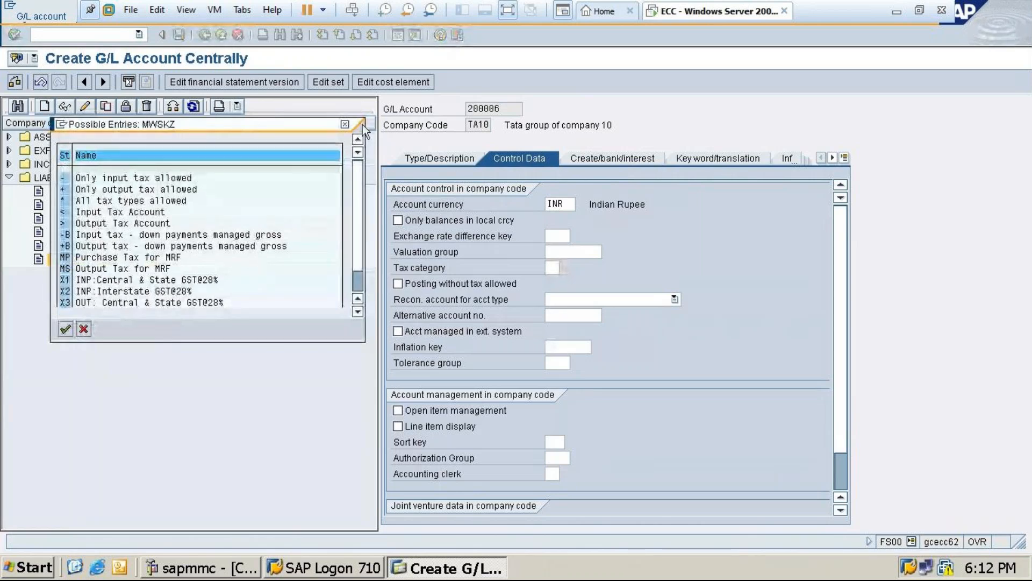
left_click(111, 303)
double_click(112, 302)
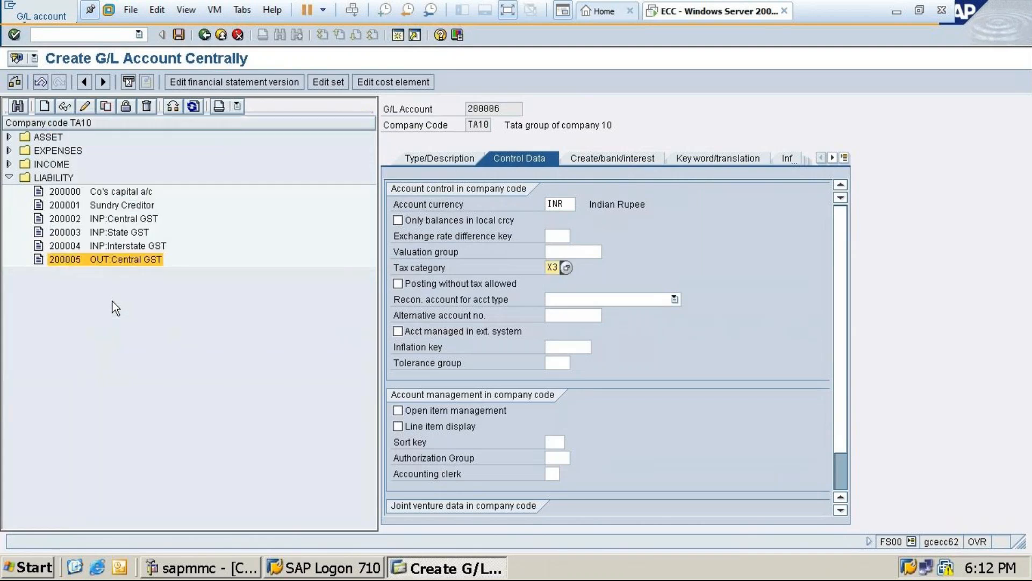
Assign field status group G041 to account 200006 and save the account despite the warnings
left_click(579, 157)
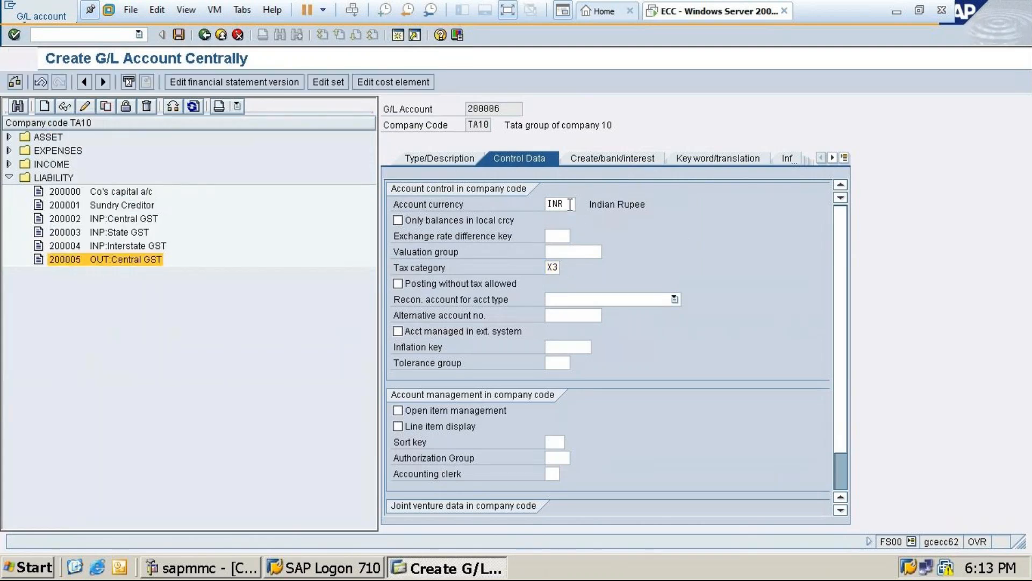
type("g")
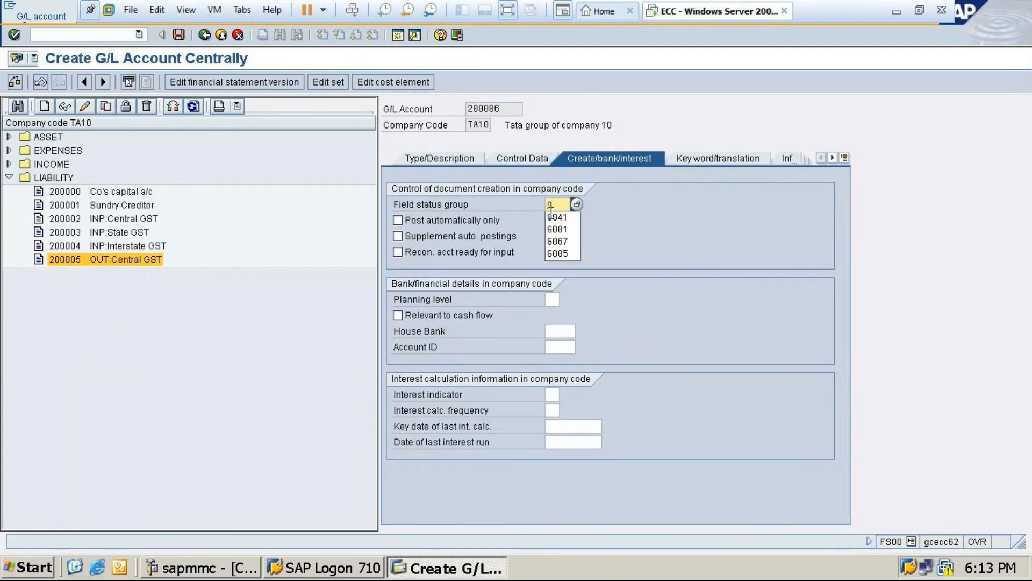
left_click(561, 219)
left_click(182, 35)
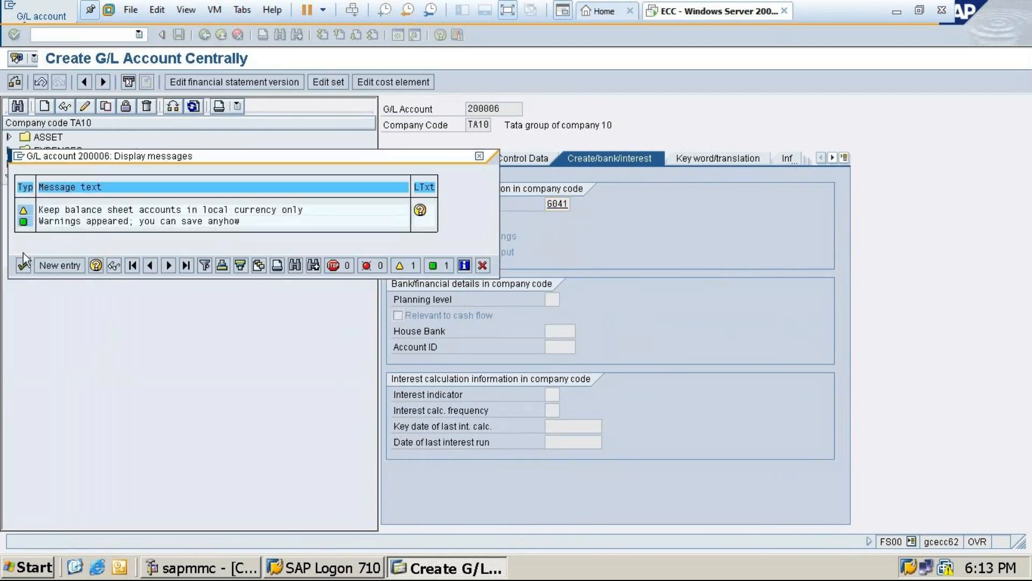
left_click(23, 267)
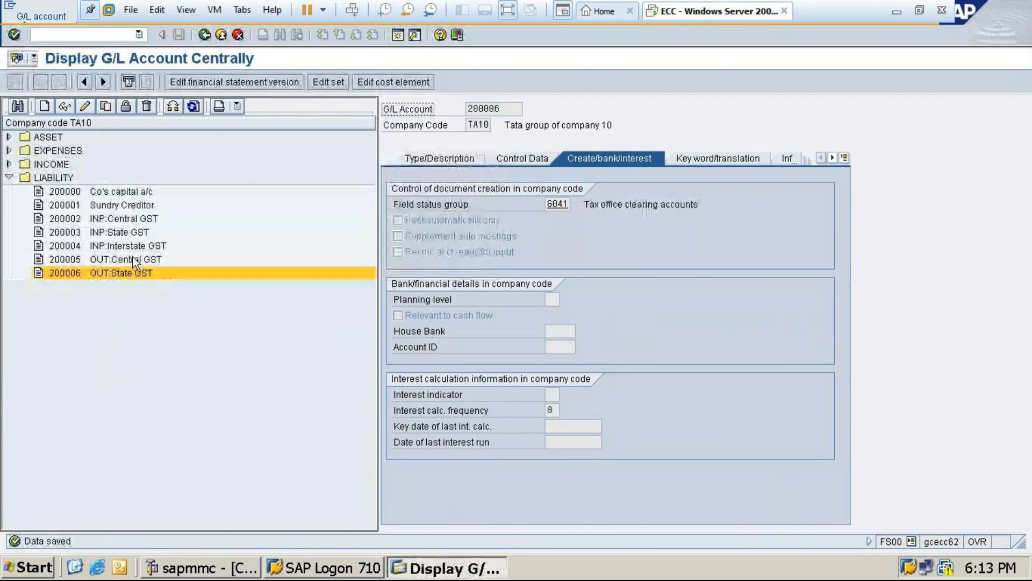
Change the tax category of the OUT:Central GST account 200005 to X3 and save the account despite the warnings
left_click(134, 261)
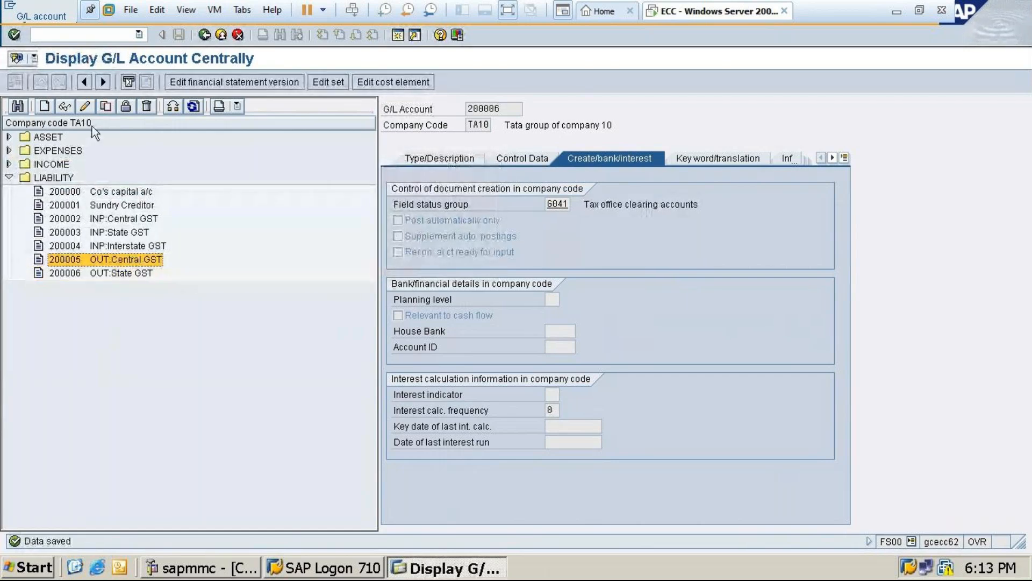
left_click(85, 107)
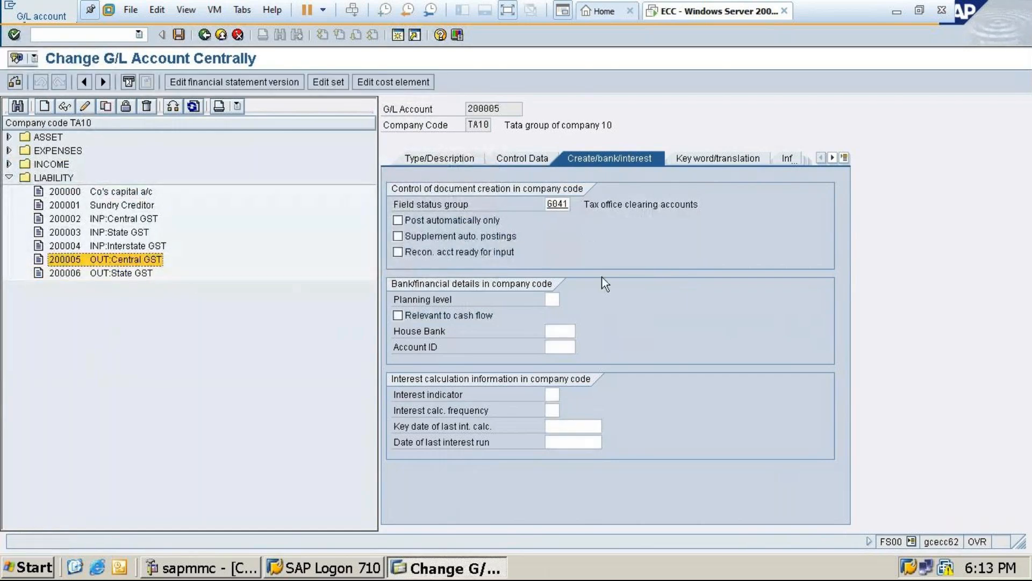
left_click(511, 159)
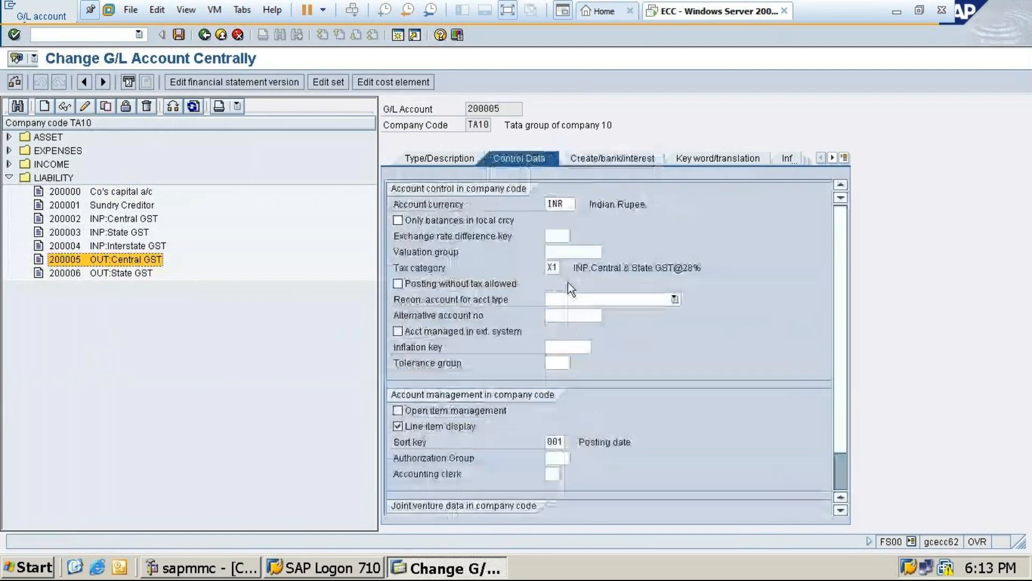
left_click(558, 270)
key("BackSpace")
key("Down")
key("Return")
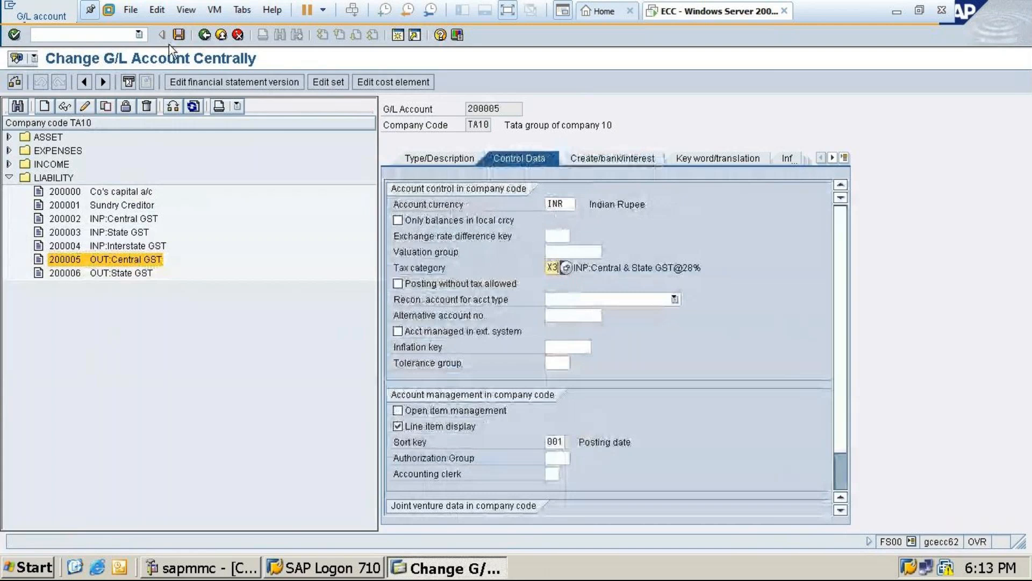
left_click(179, 35)
left_click(20, 266)
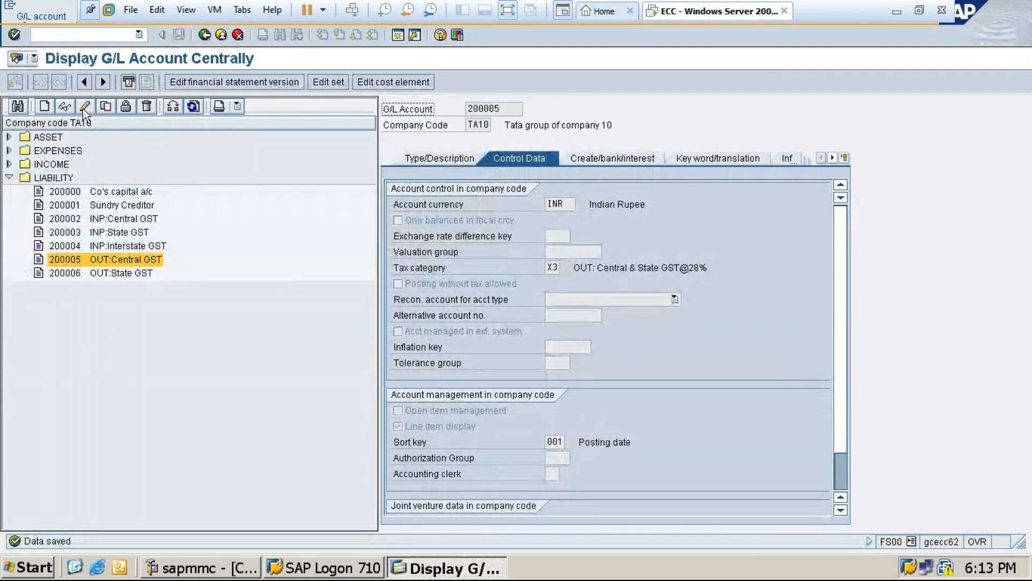
Start creating G/L account 200007 in company code TA10
left_click(46, 105)
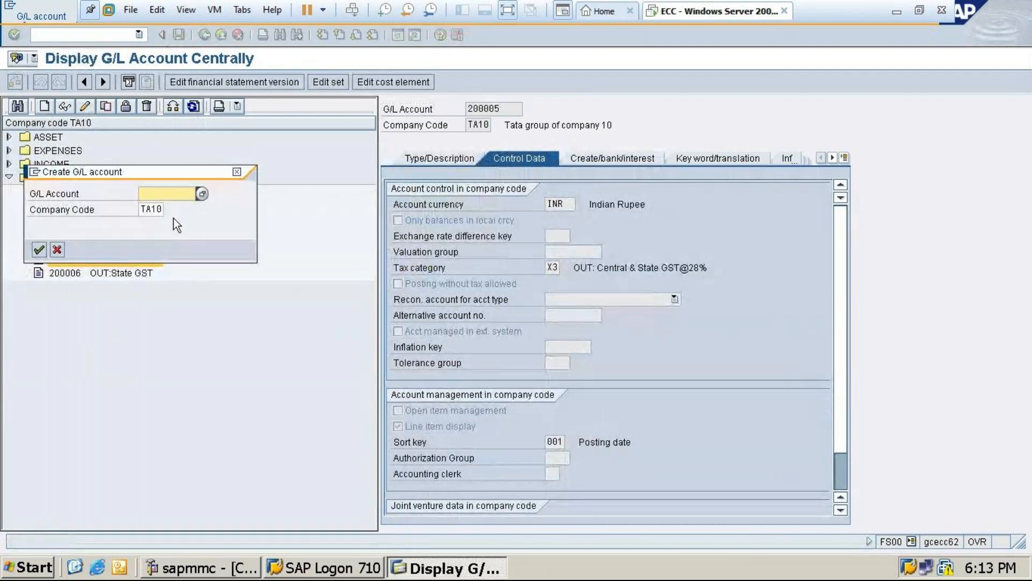
type("2")
left_click(142, 248)
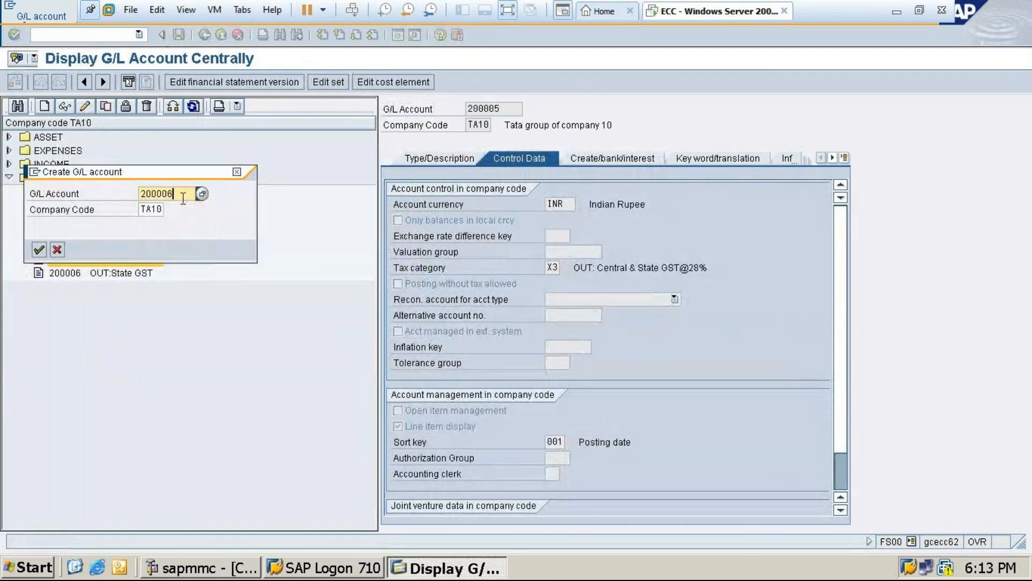
key("BackSpace")
type("7")
left_click(38, 249)
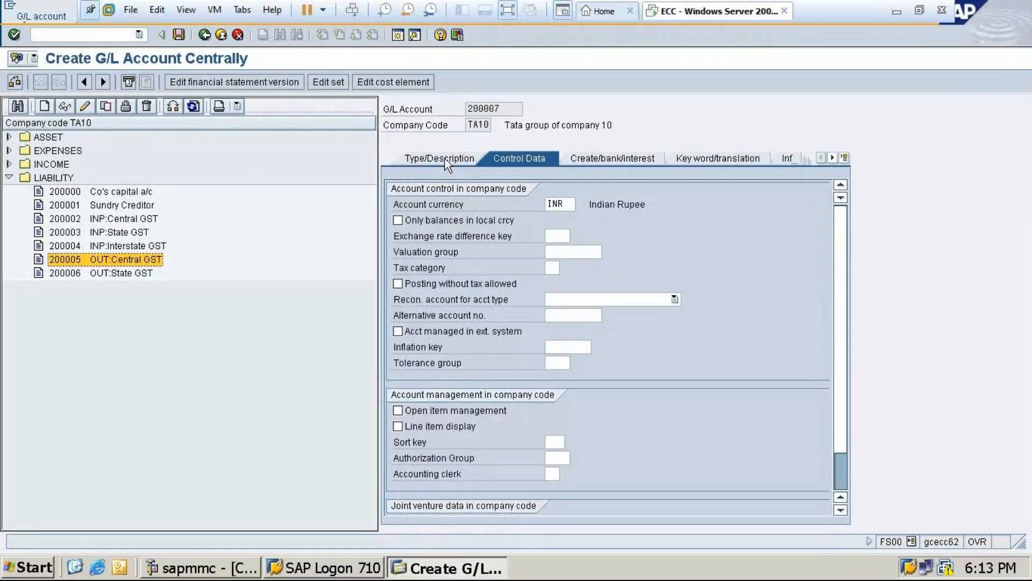
Assign account 200007 to the LIABILITY account group in its type and description data
left_click(444, 158)
left_click(567, 205)
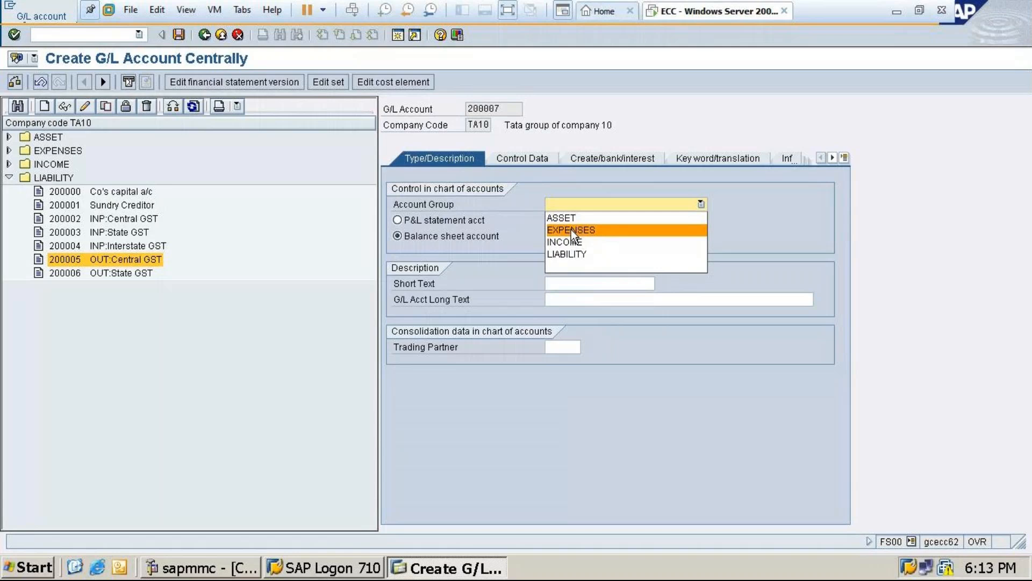
left_click(570, 254)
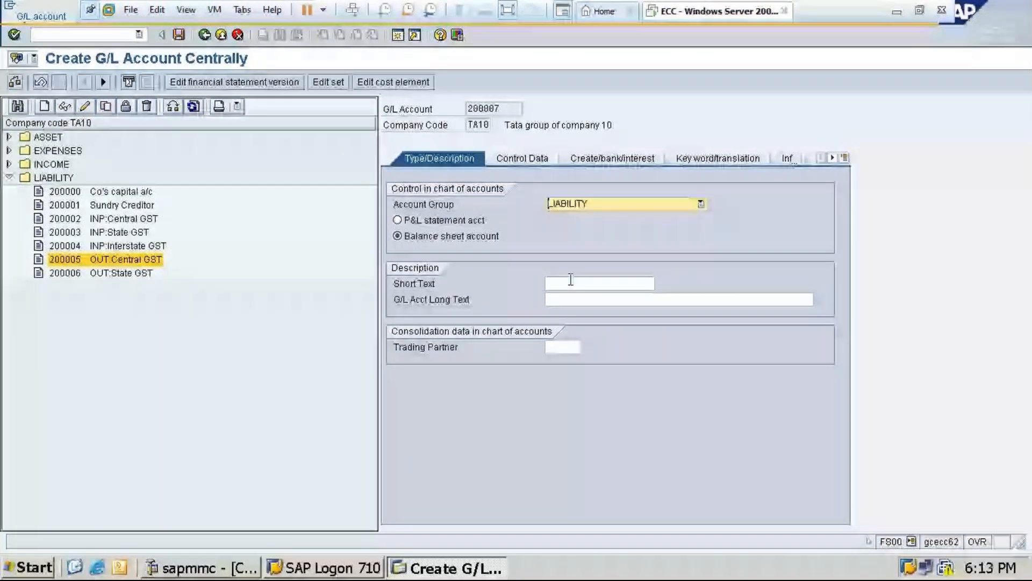
Enter OUT:Interstate GST as both the short text and the G/L account long text of account 200007
left_click(571, 280)
type("OUT:")
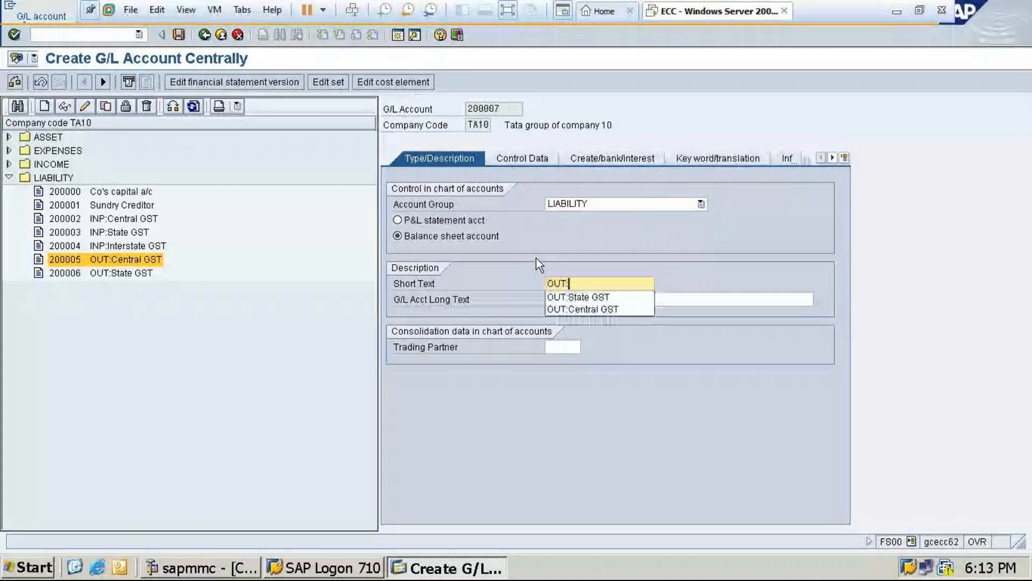
type("Inte")
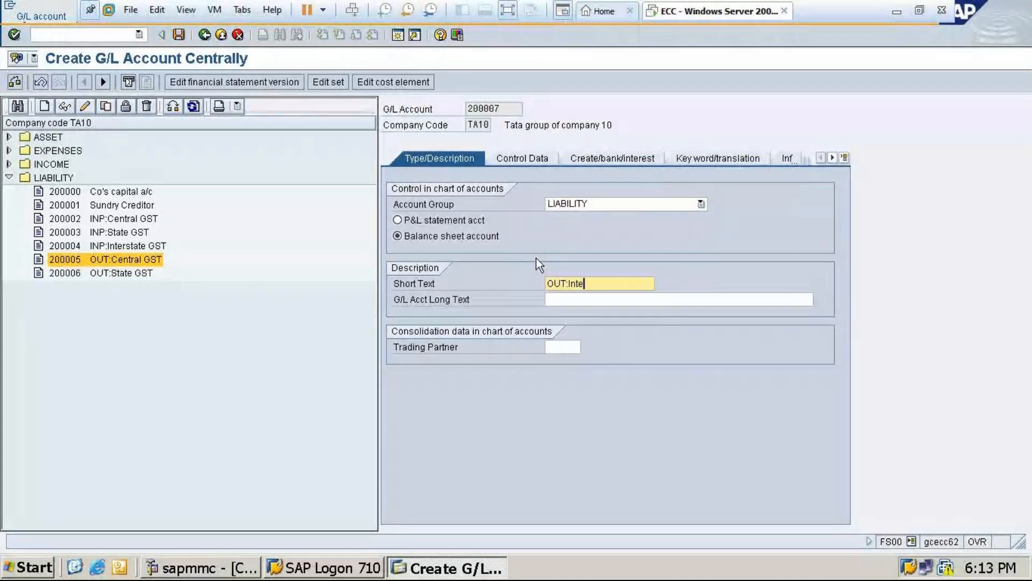
type("rstate GST")
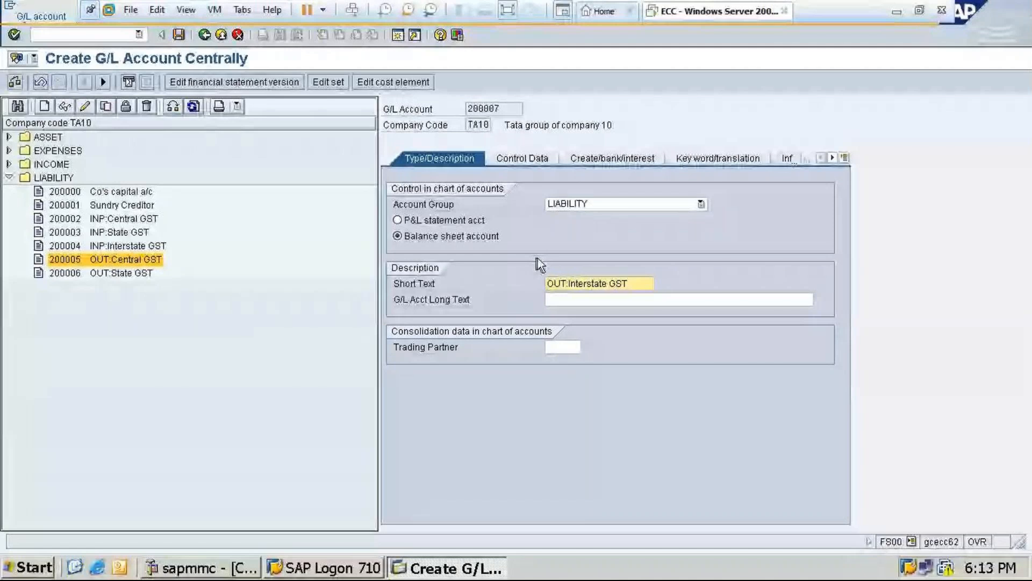
left_click_drag(629, 285, 520, 301)
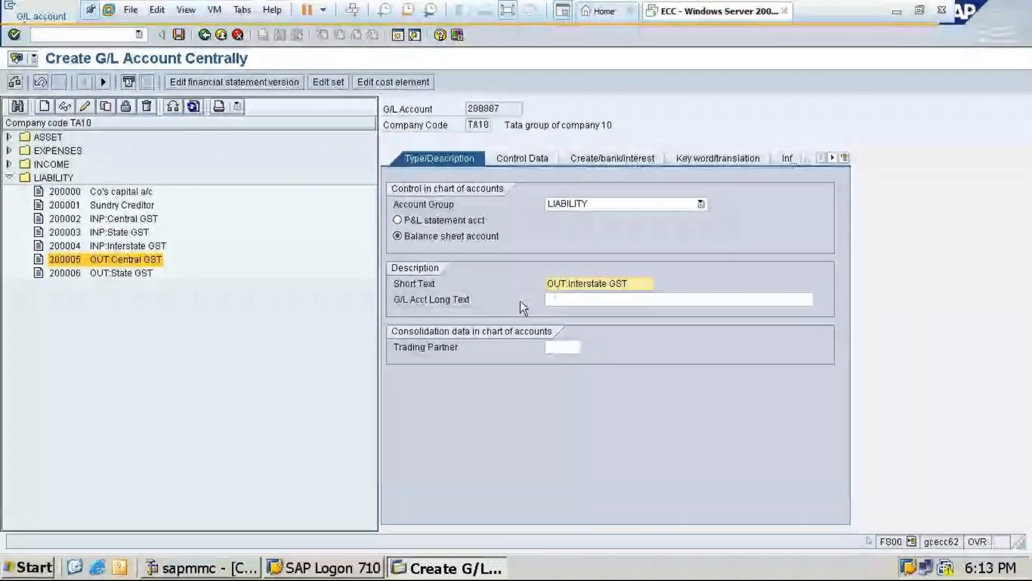
left_click(565, 301)
type("OUT:Interstate GST")
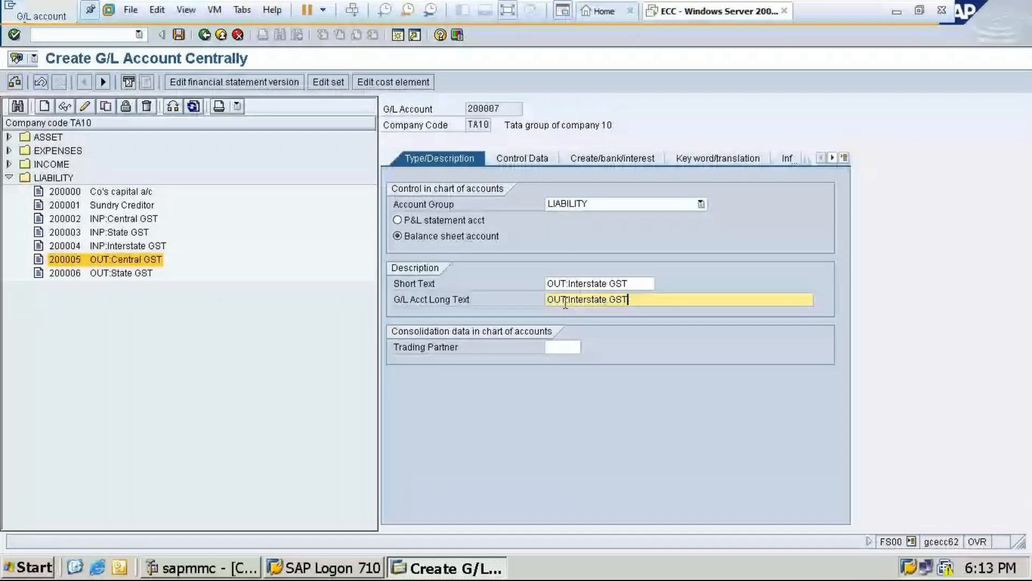
Enable line item display with sort key 001 for account 200007 and assign field status group G041
left_click(523, 160)
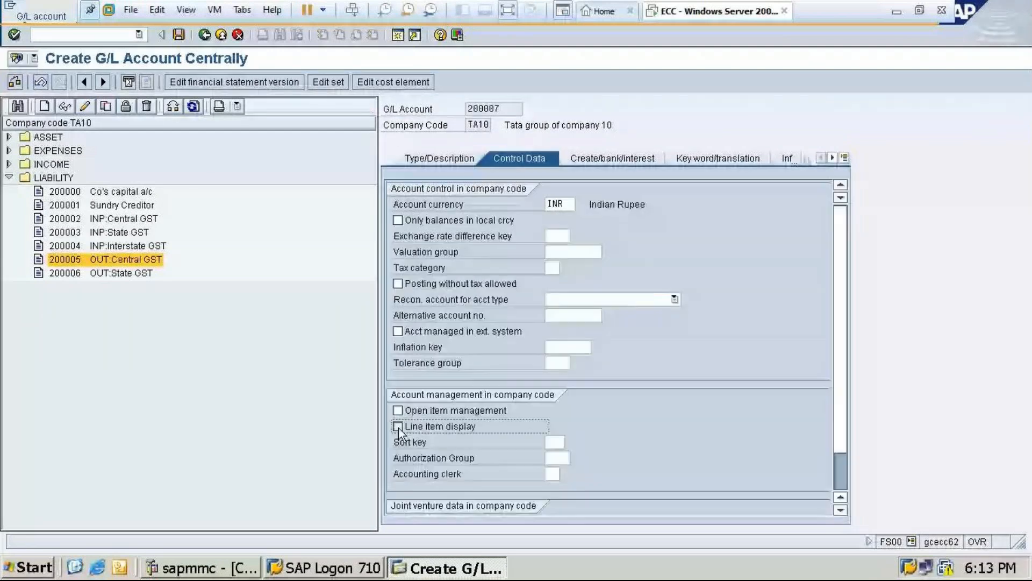
left_click(398, 428)
left_click(614, 155)
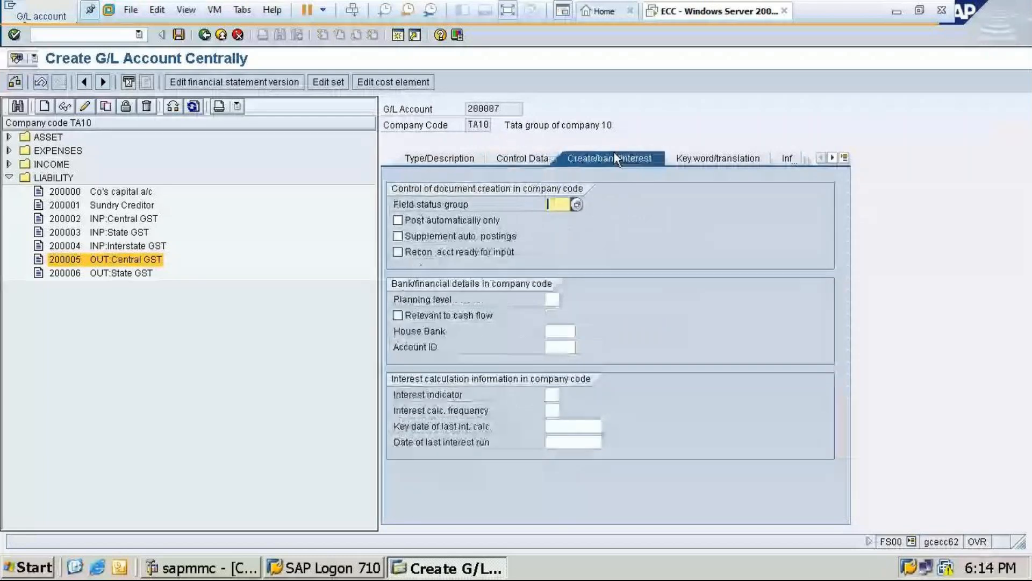
type("G")
left_click(569, 218)
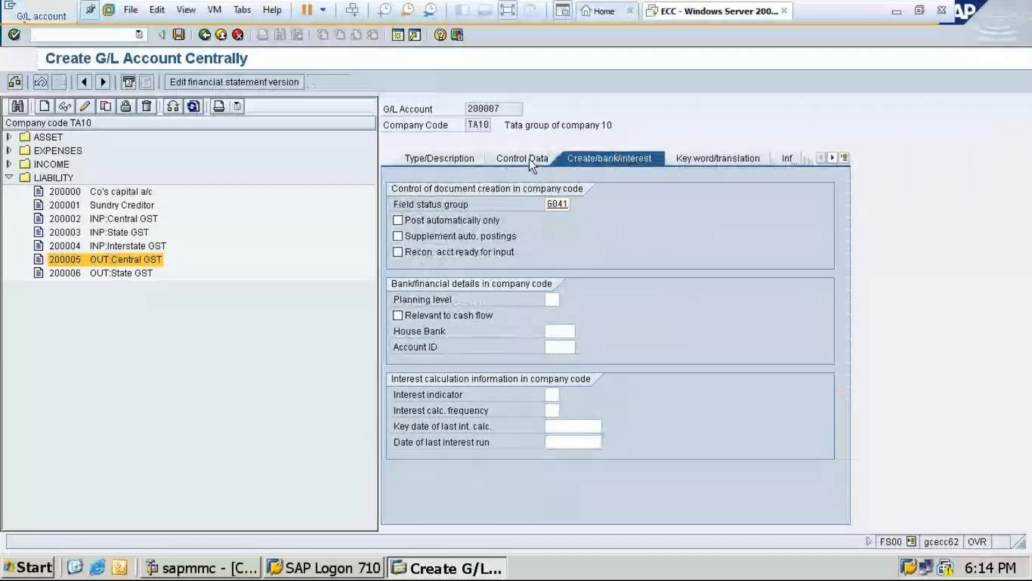
Set the tax category of account 200007 to X4 (OUT:Interstate GST@28%) and save the account
left_click(533, 159)
left_click(559, 268)
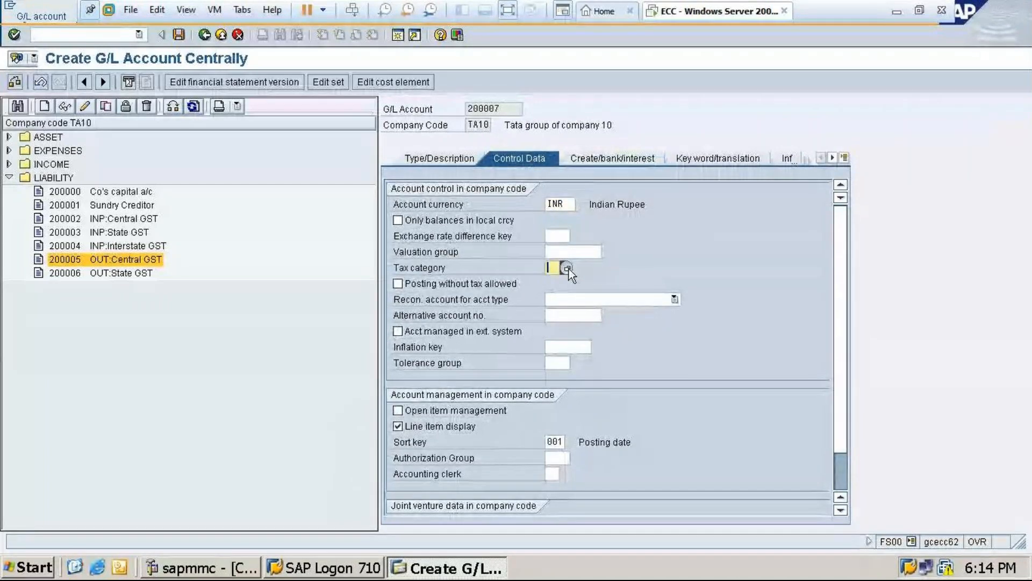
left_click(568, 268)
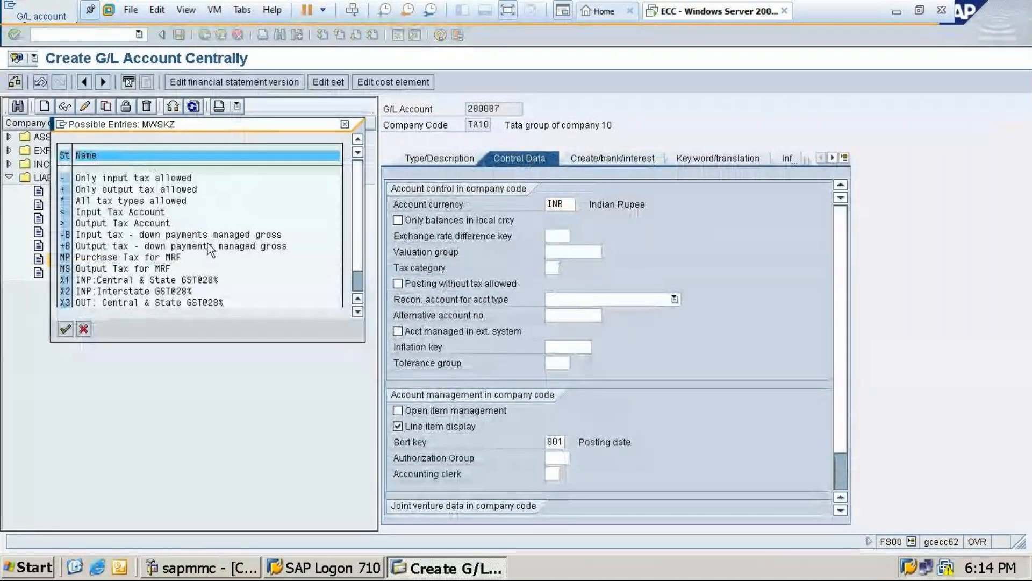
scroll(124, 295, "down", 1)
double_click(124, 295)
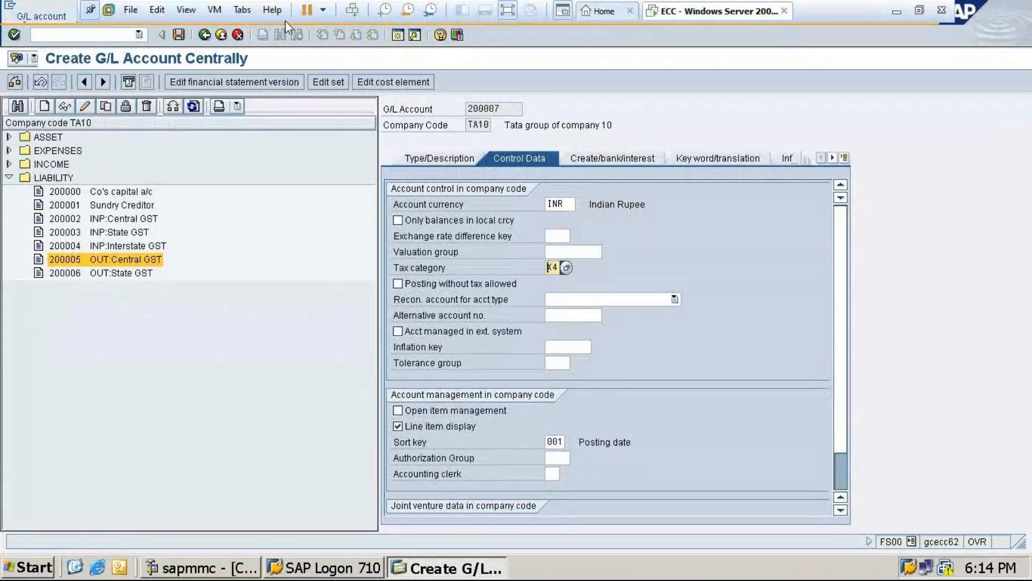
key("ctrl+s")
left_click(22, 265)
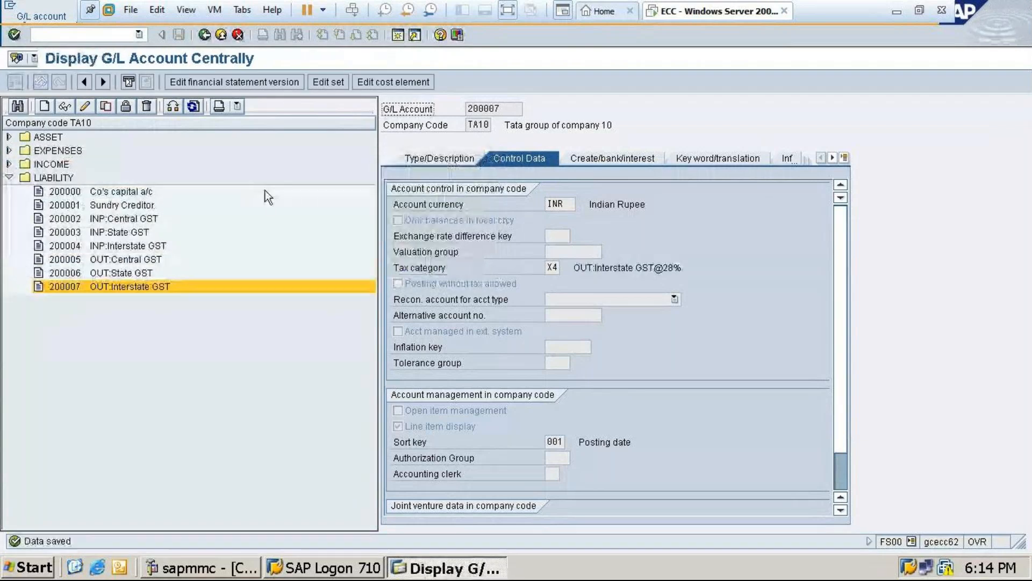
Switch to the GoTo Meeting window to check the participants, and return to the SAP virtual machine
left_click(896, 11)
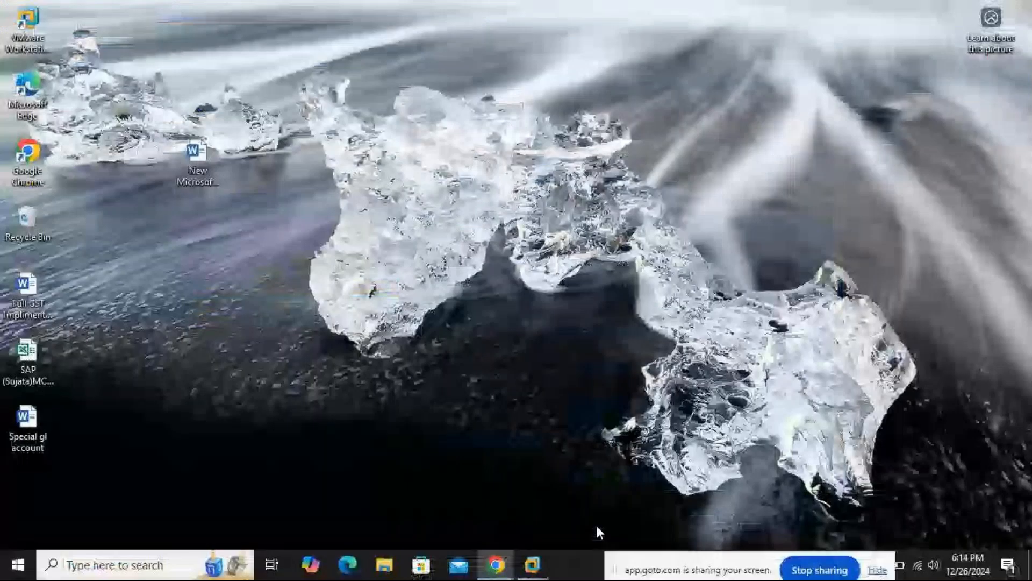
left_click(496, 565)
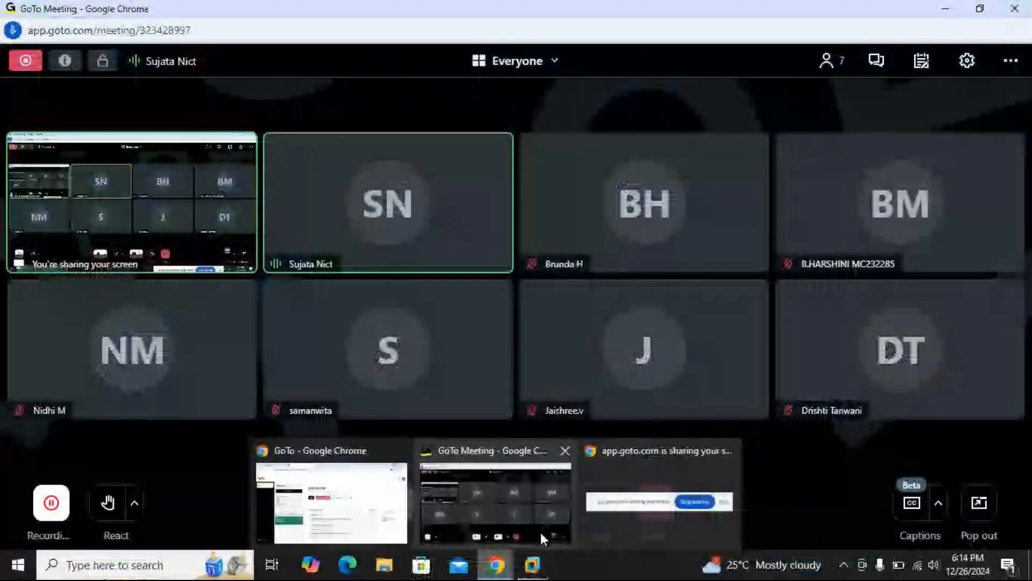
left_click(540, 530)
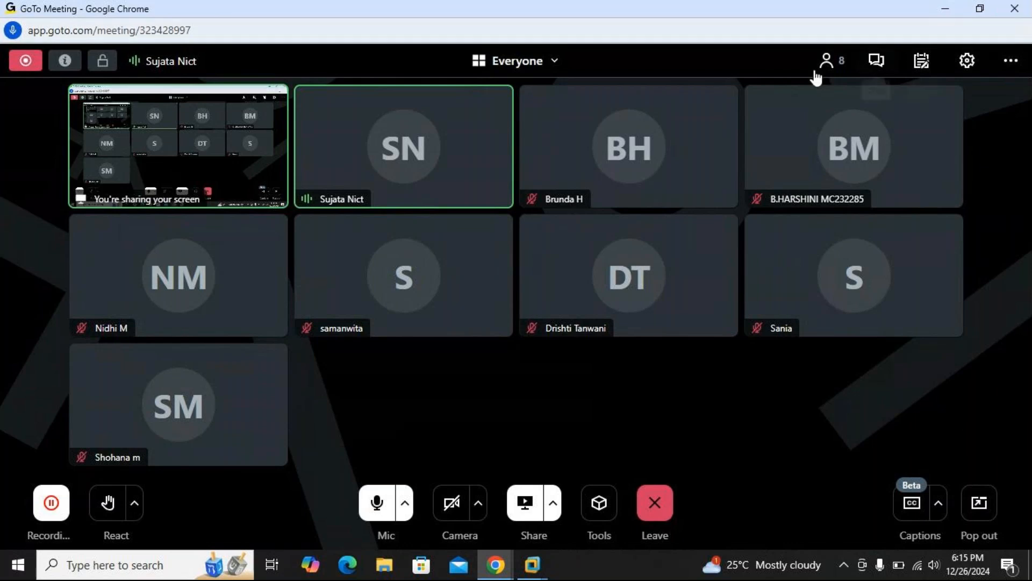
left_click(960, 8)
mouse_move(495, 564)
left_click(495, 491)
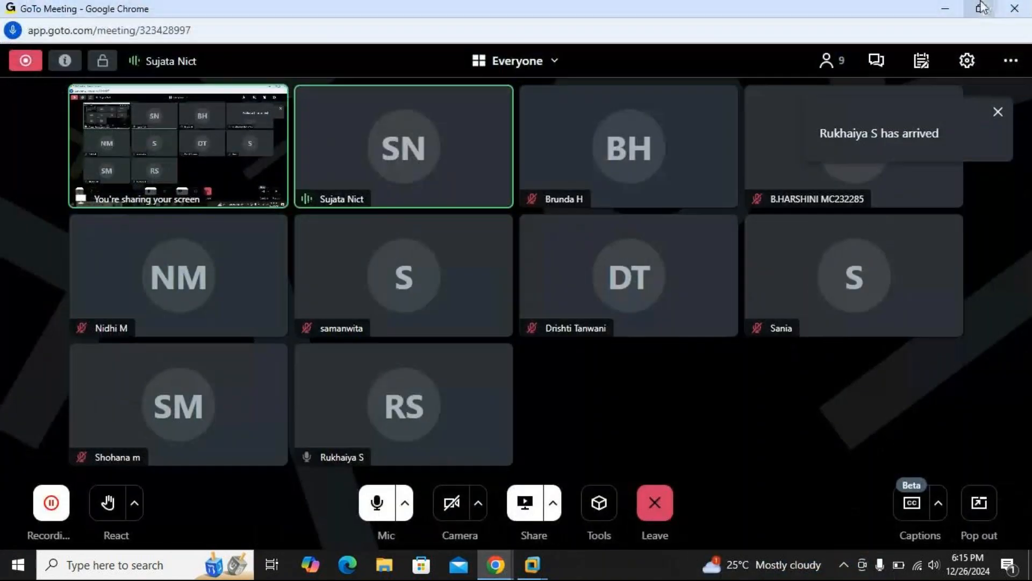
left_click(947, 8)
mouse_move(532, 564)
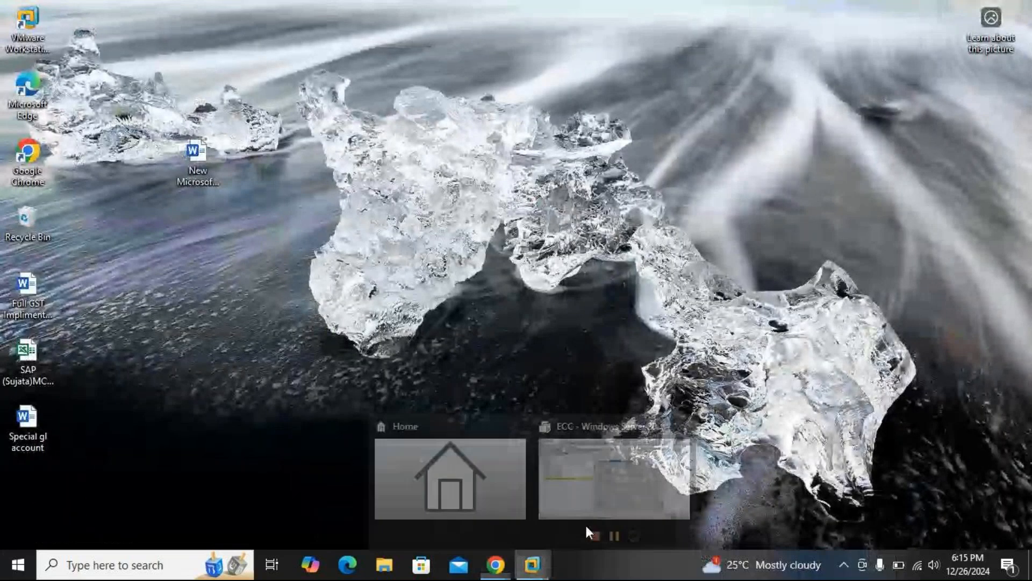
left_click(680, 459)
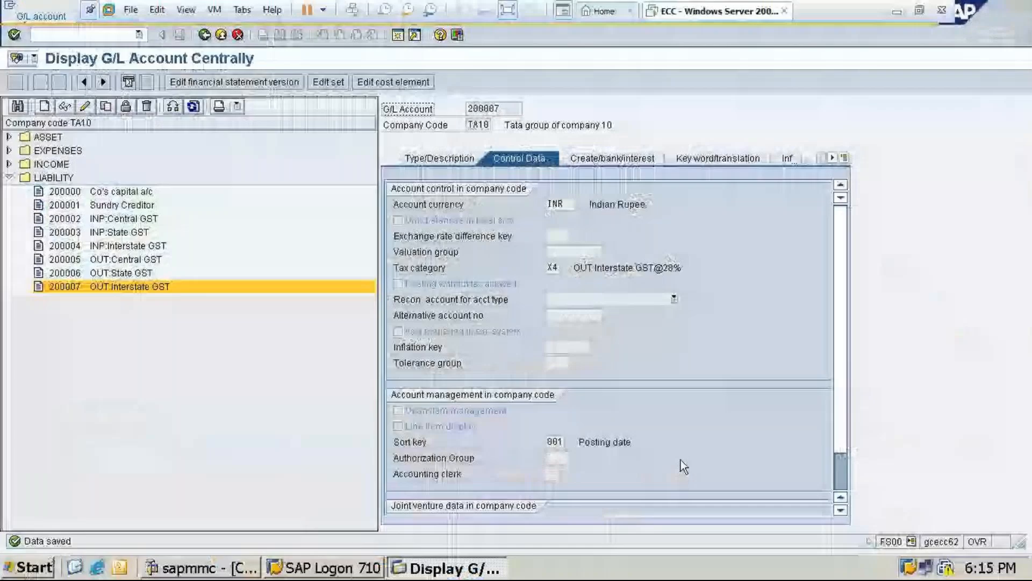
Open the customer invoice entry transaction FB70
left_click(98, 34)
left_click(97, 34)
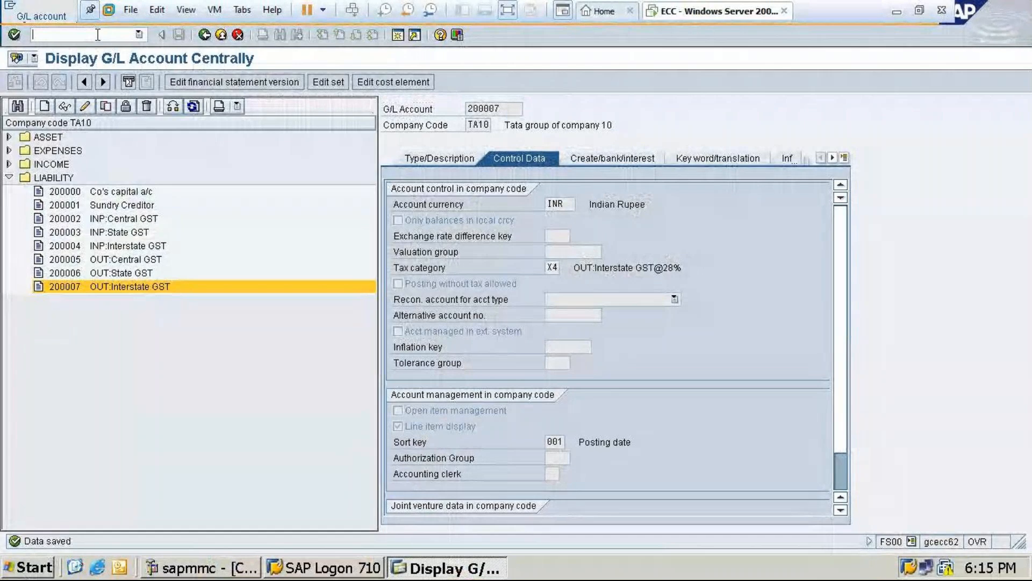
type("/nfb70")
key("Return")
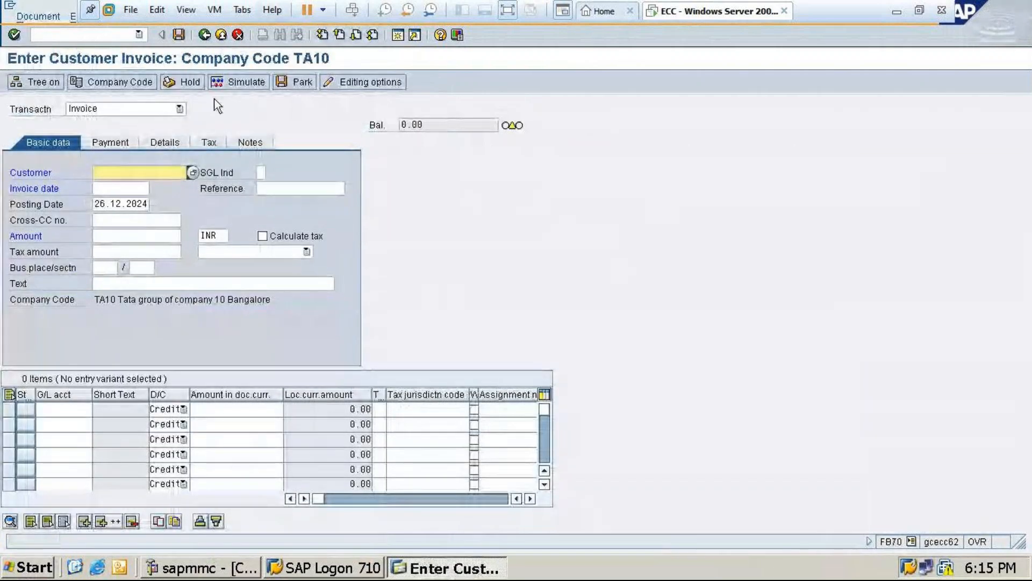
Select Ankitha & Co. as the invoice customer and set the invoice date to 26.12.2024
left_click(193, 172)
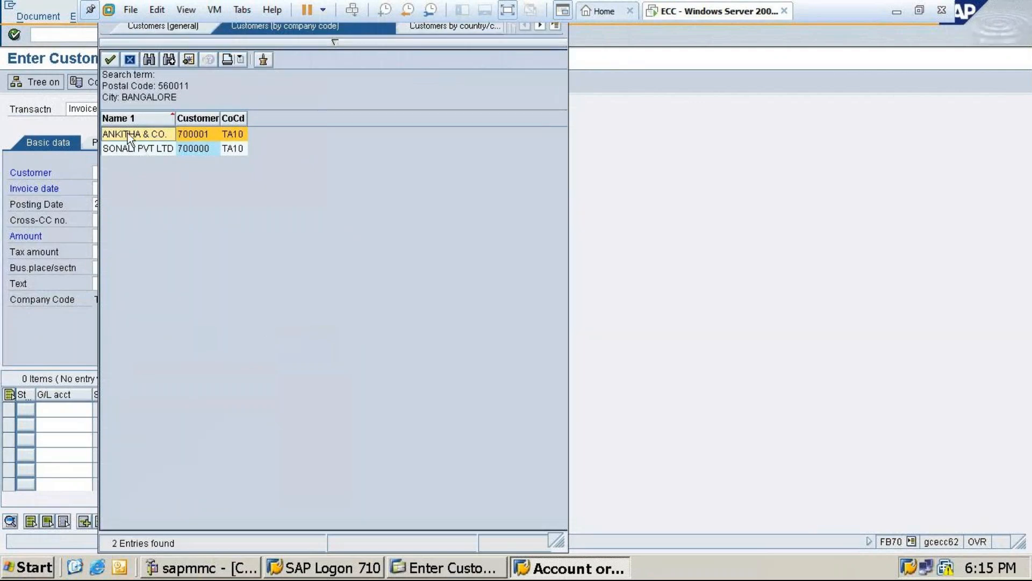
double_click(141, 139)
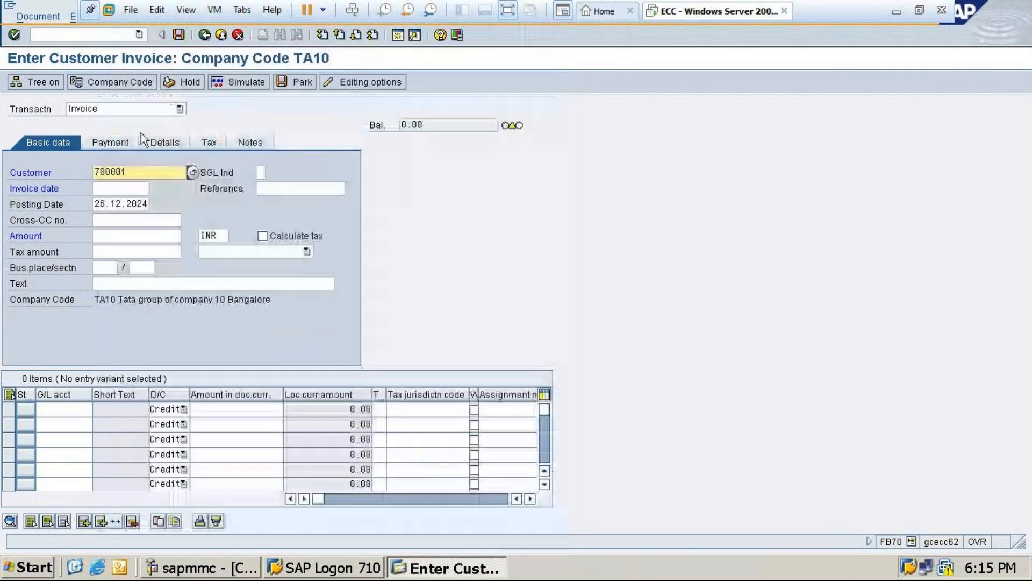
left_click(95, 186)
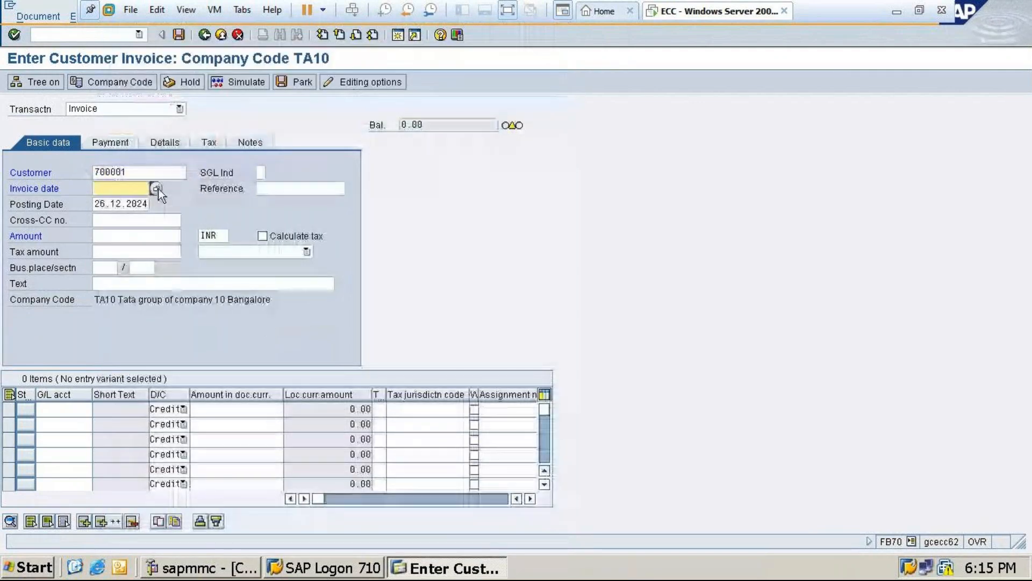
key("F4")
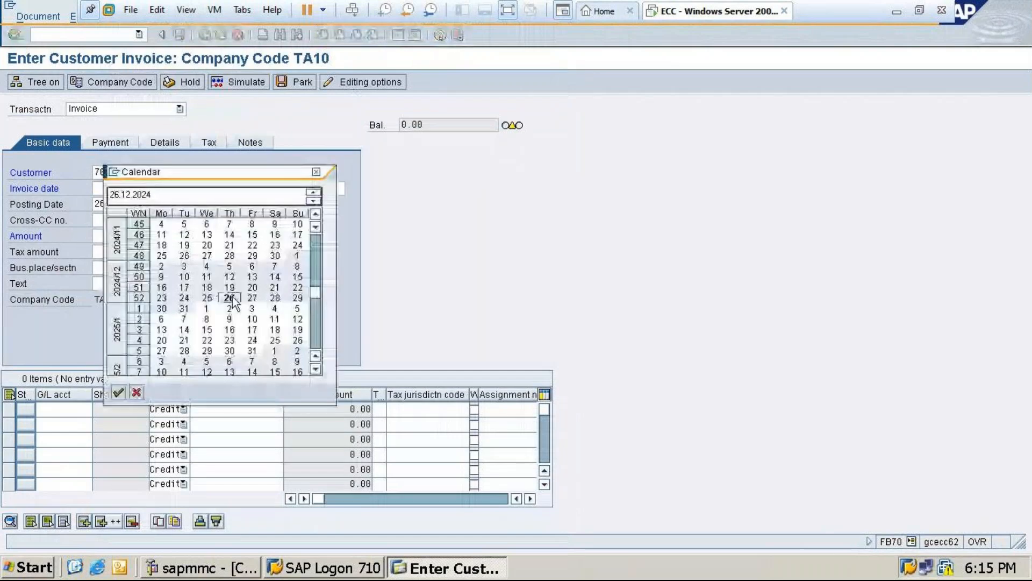
double_click(231, 299)
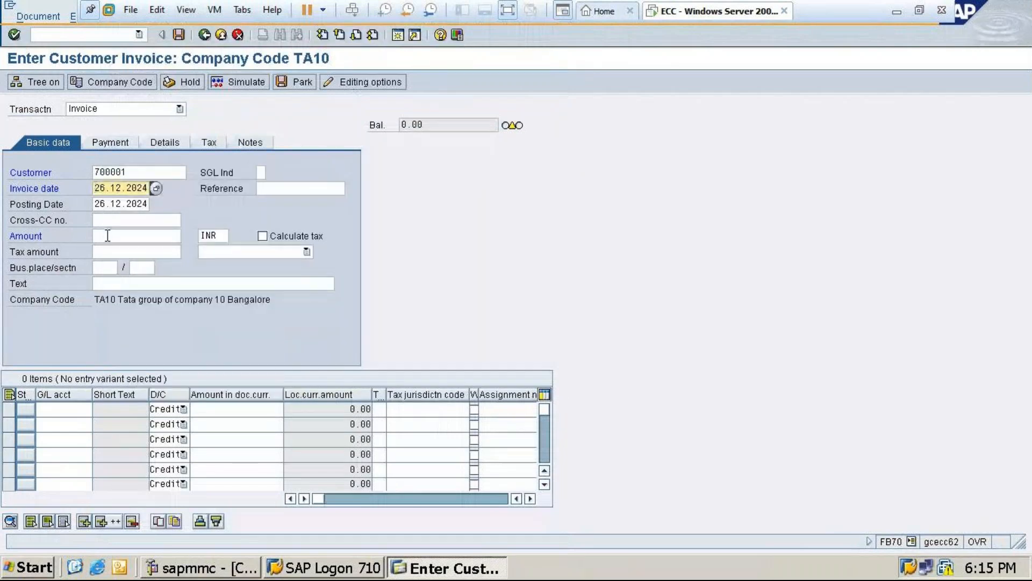
Enter an invoice amount of 34000 INR with automatic tax calculation and tax code X3 (OUT: Central & State GST@28%)
key("Return")
type("3")
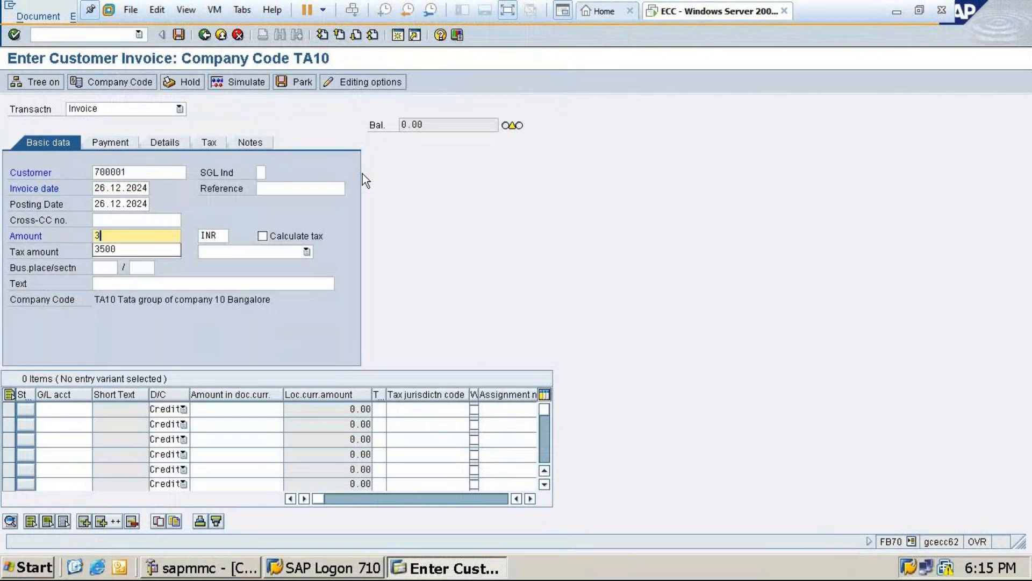
type("4000")
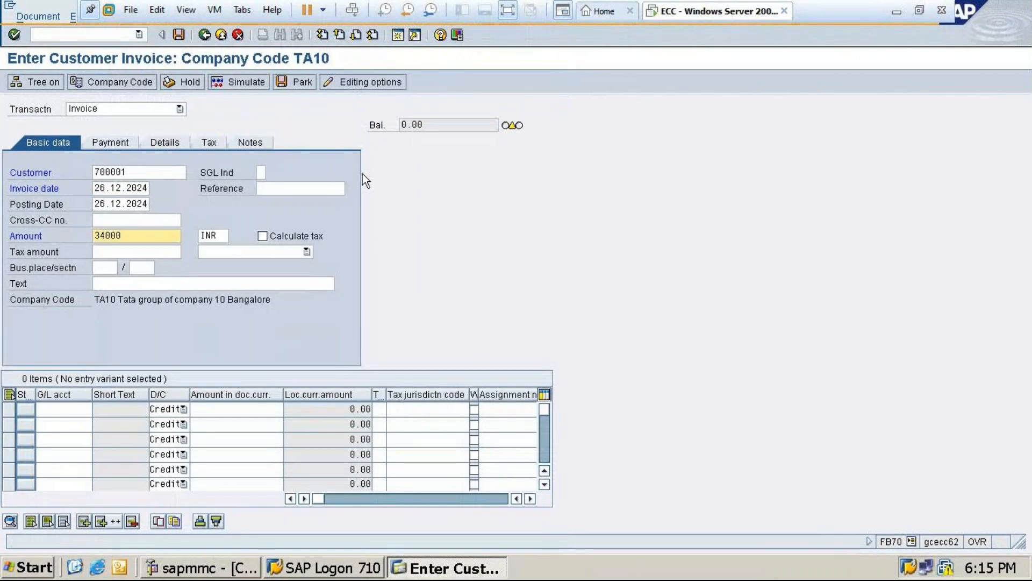
left_click(263, 236)
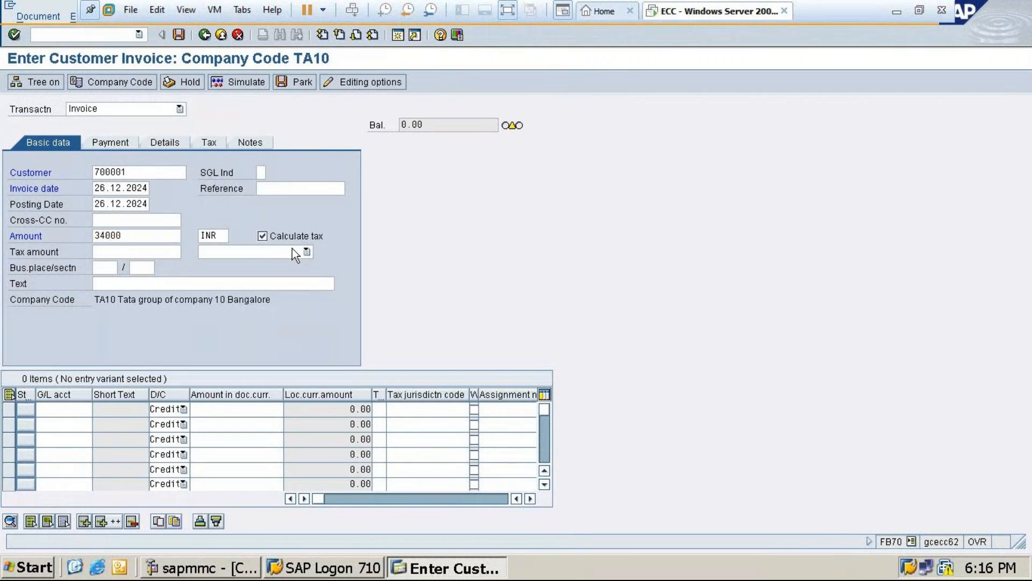
left_click(306, 252)
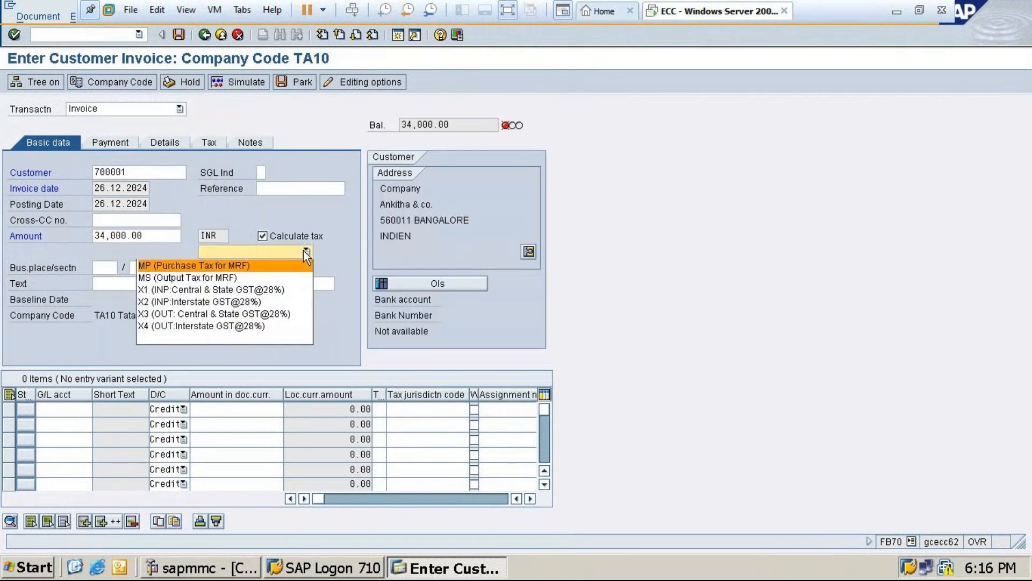
left_click(182, 313)
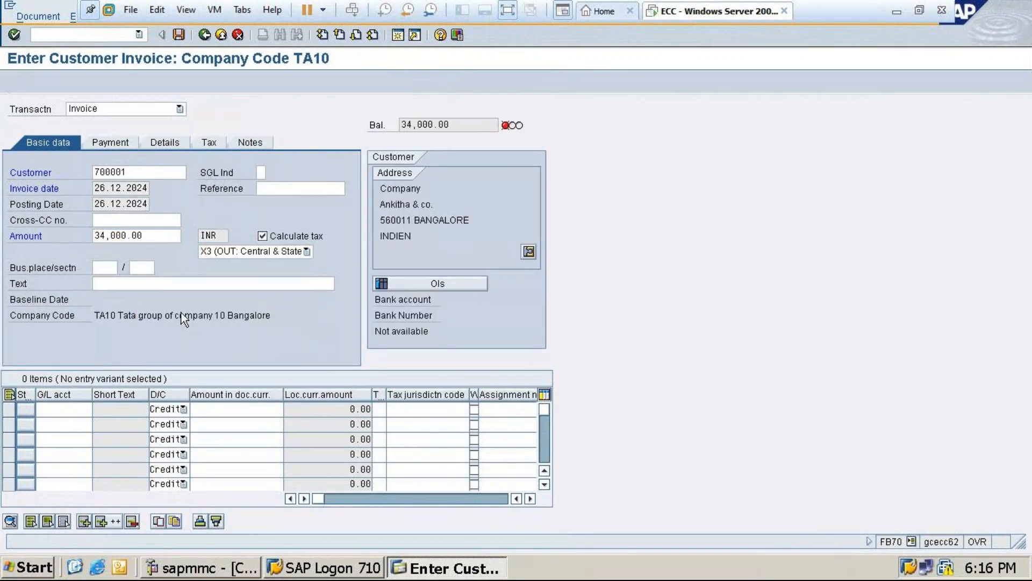
left_click(181, 314)
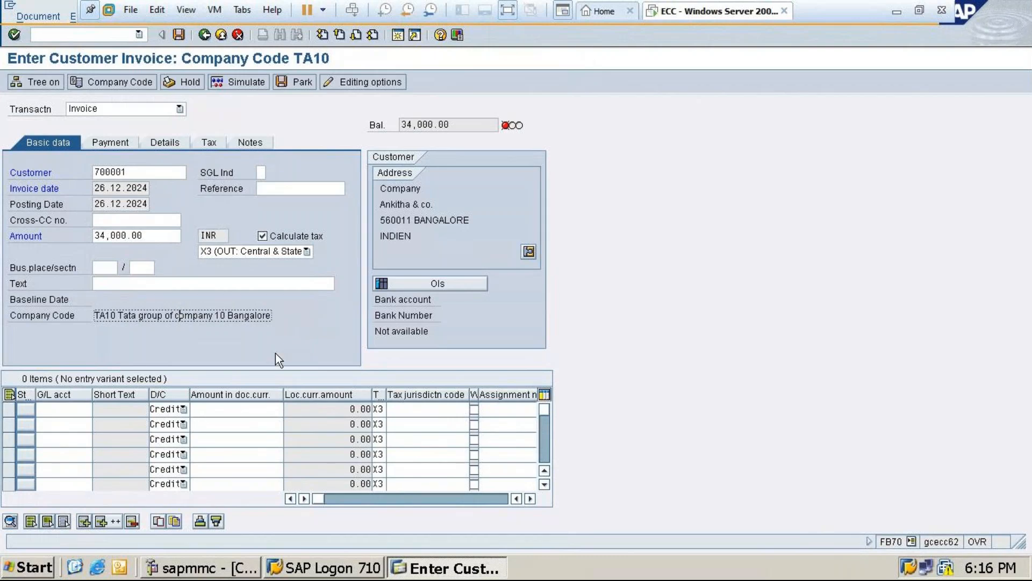
Add a credit line item to Sales account 300001 with an amount of 34000
left_click(58, 409)
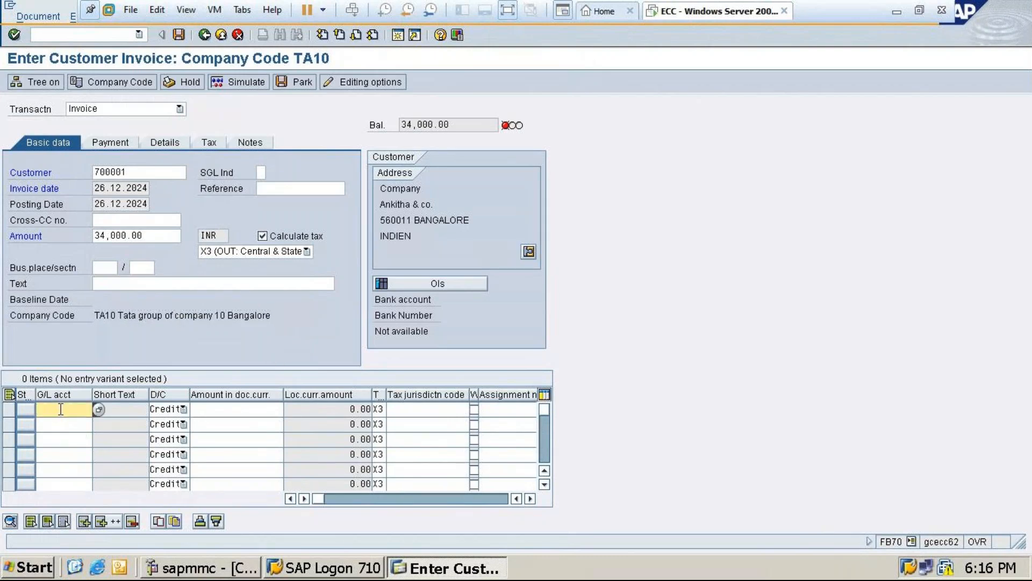
left_click(100, 409)
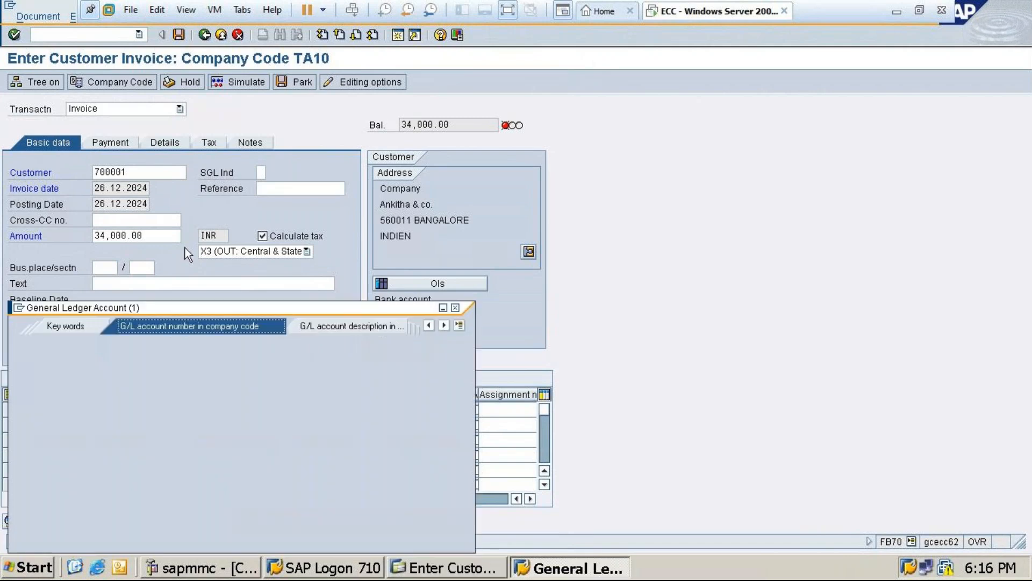
left_click(20, 531)
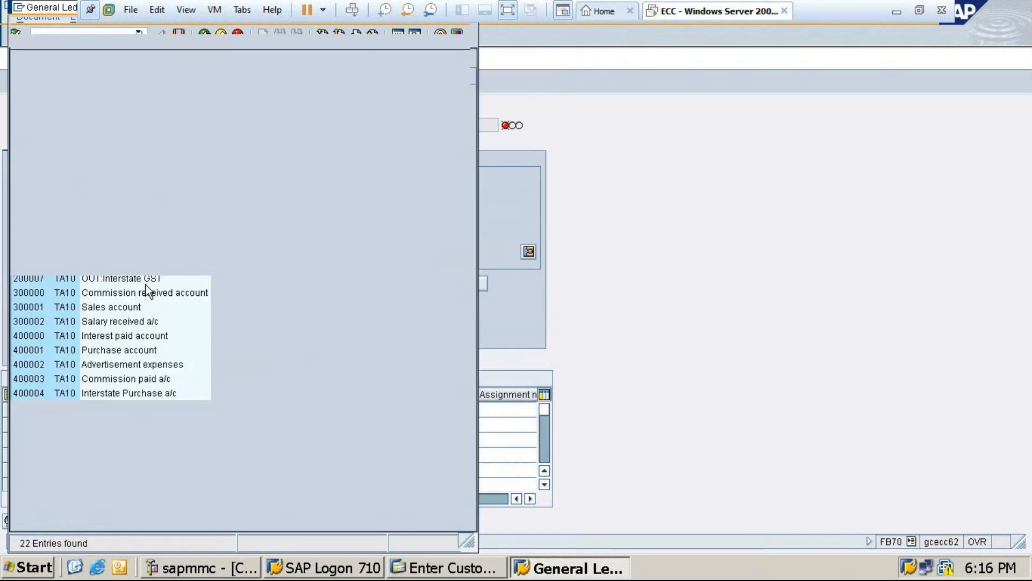
left_click(123, 311)
double_click(123, 310)
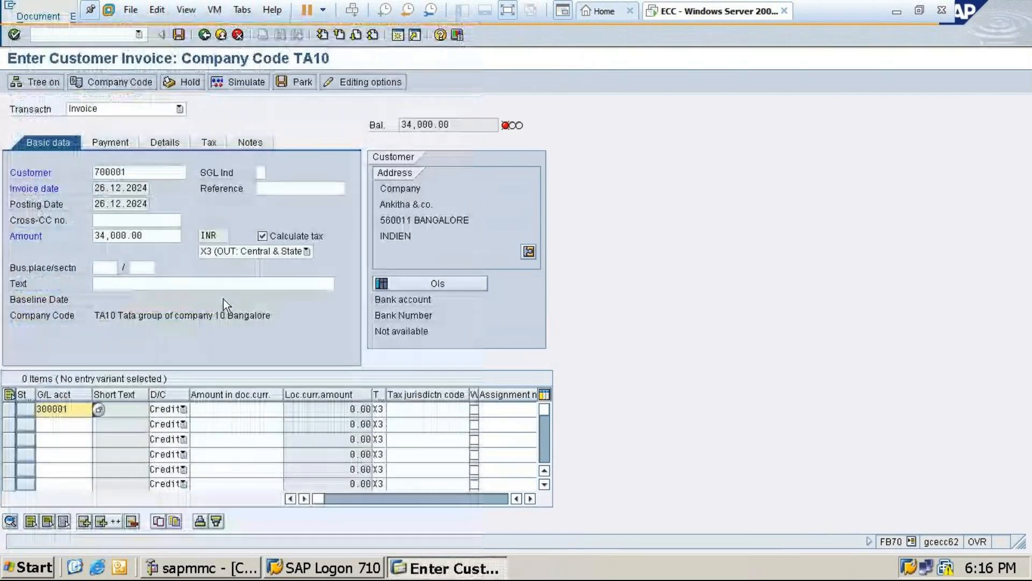
key("Tab")
key("Tab")
type("34")
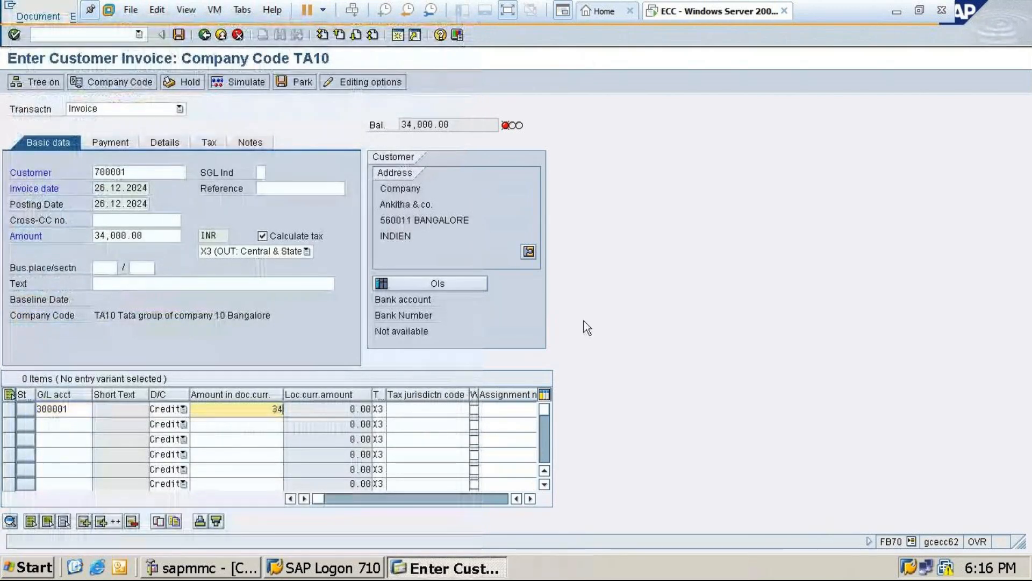
type("000")
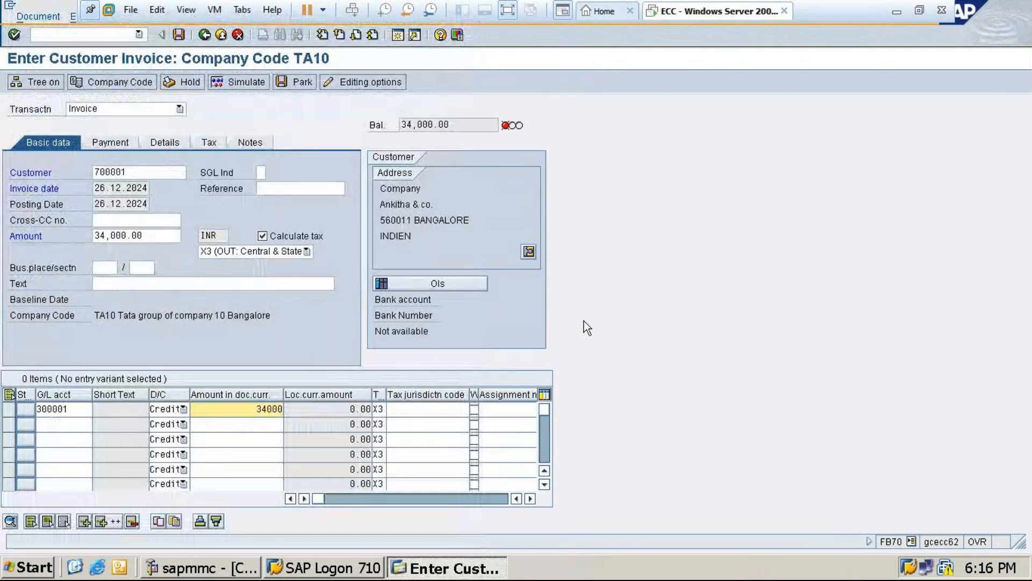
Assign business area TA10 to the sales line item and simulate the customer invoice
left_click_drag(318, 499, 337, 501)
left_click(318, 500)
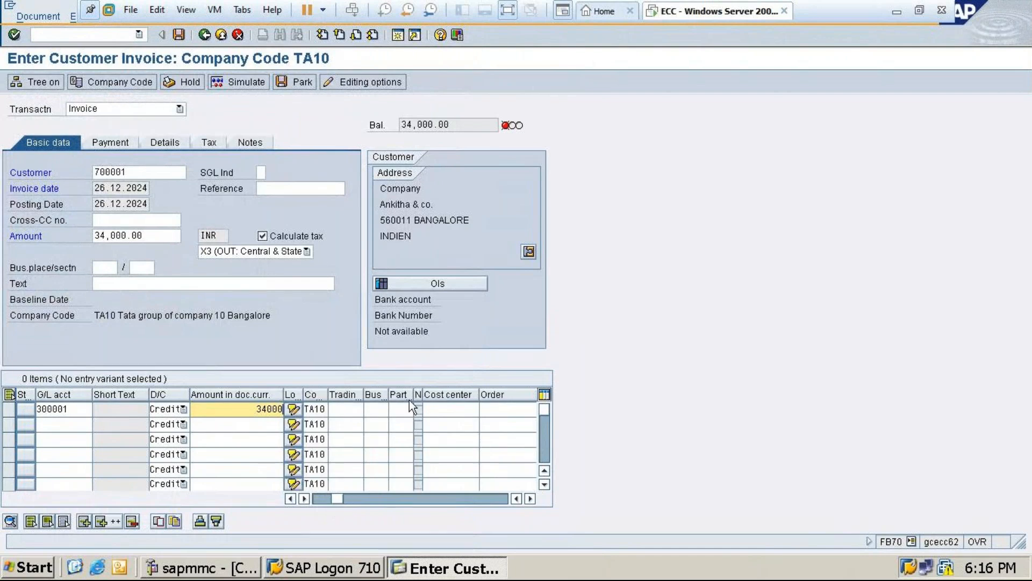
left_click(379, 410)
type("t")
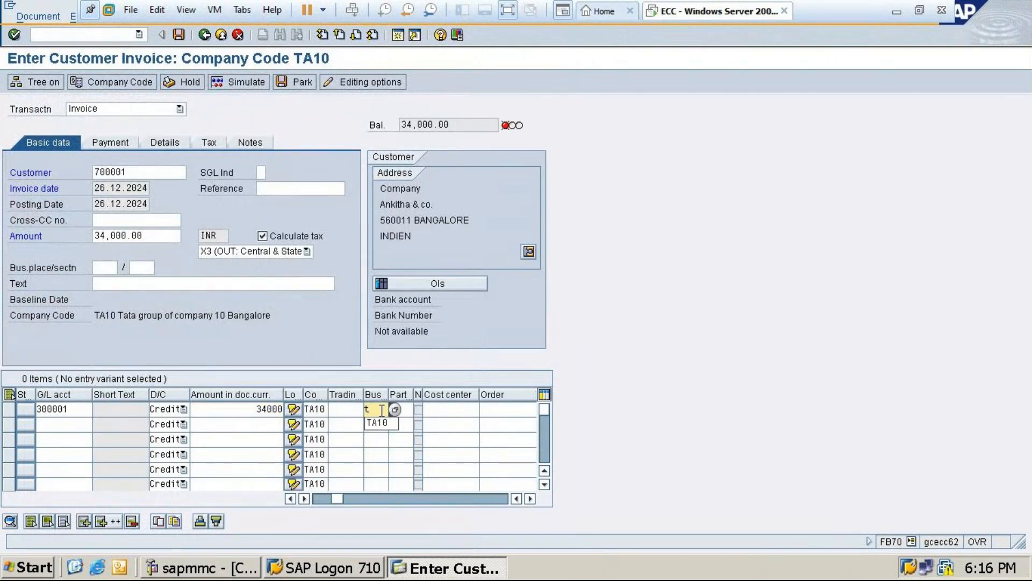
left_click(371, 423)
left_click(239, 82)
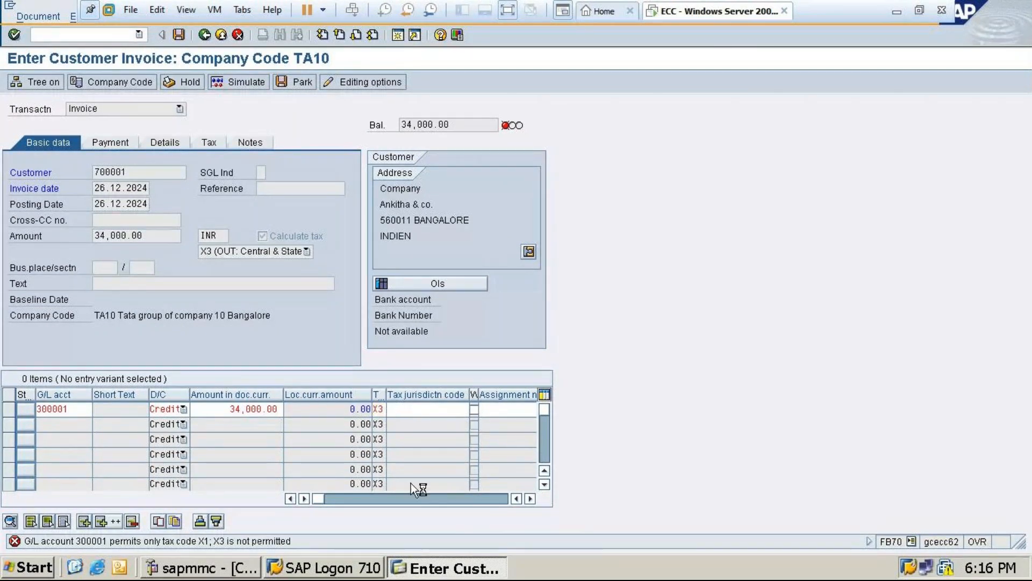
Review the tax code error details, and in FS00 set Sales account 300001's tax category to X3 and save the account
left_click(229, 538)
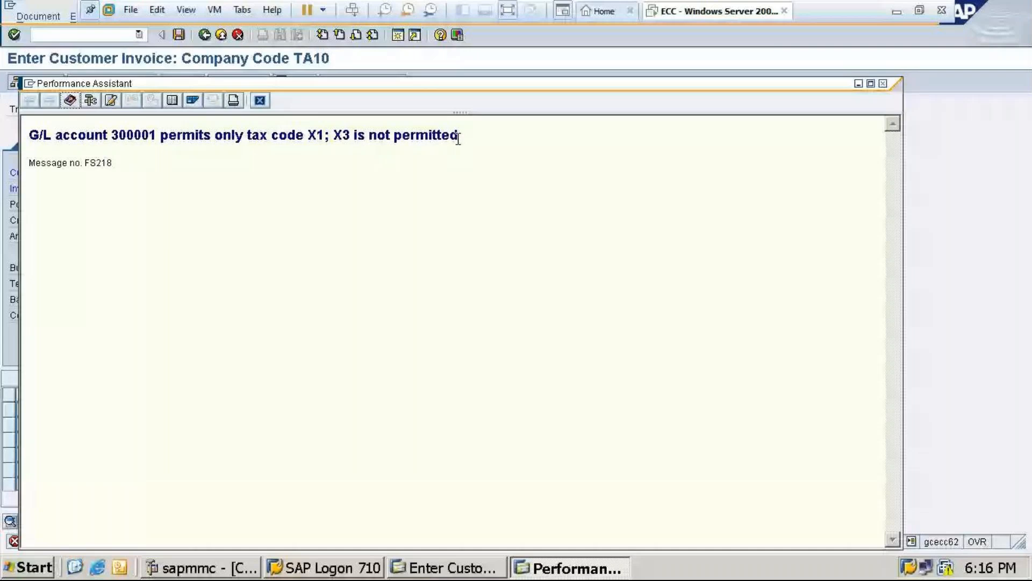
left_click(884, 83)
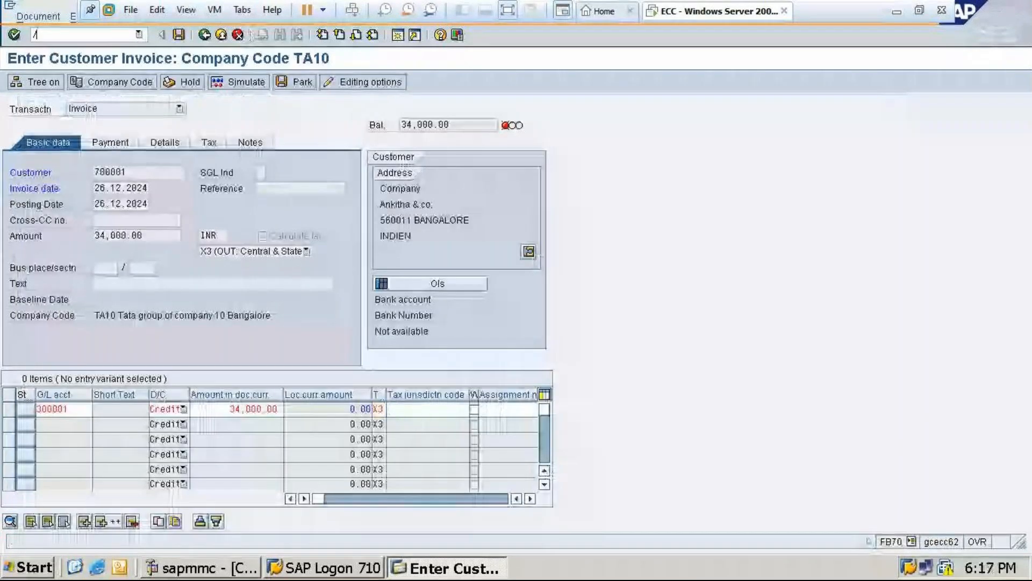
type("/nfs00")
key("Return")
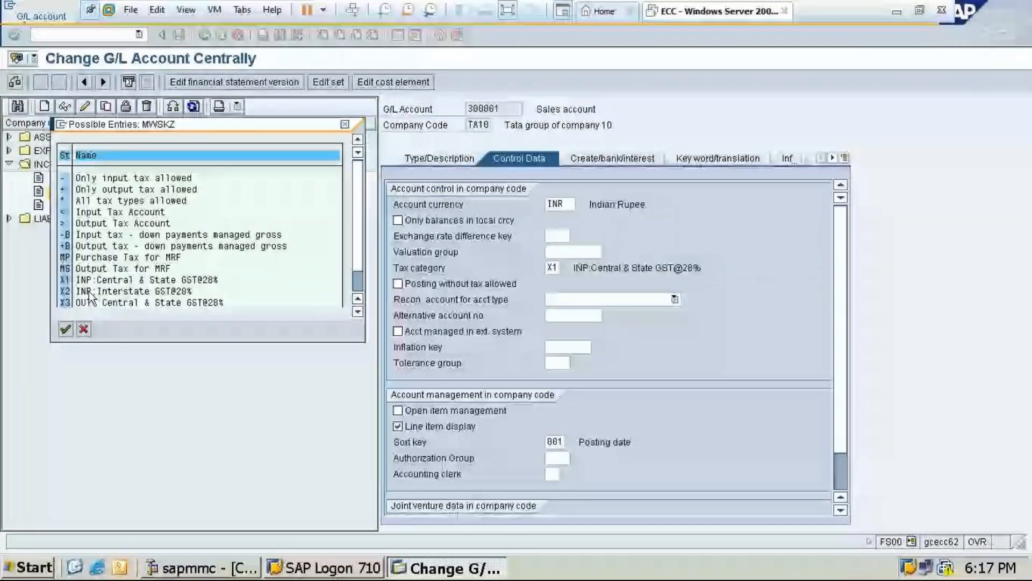
double_click(89, 295)
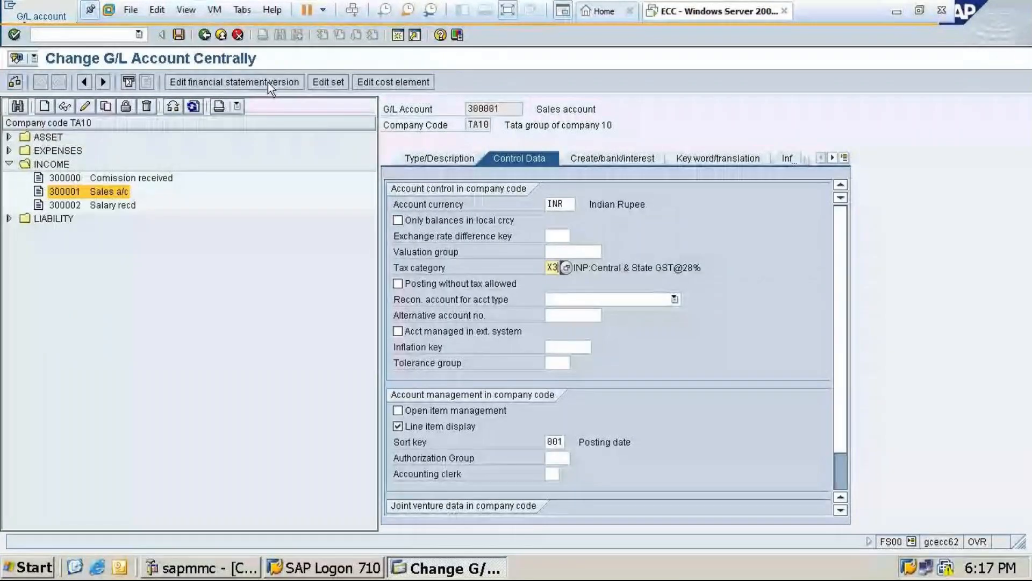
left_click(179, 34)
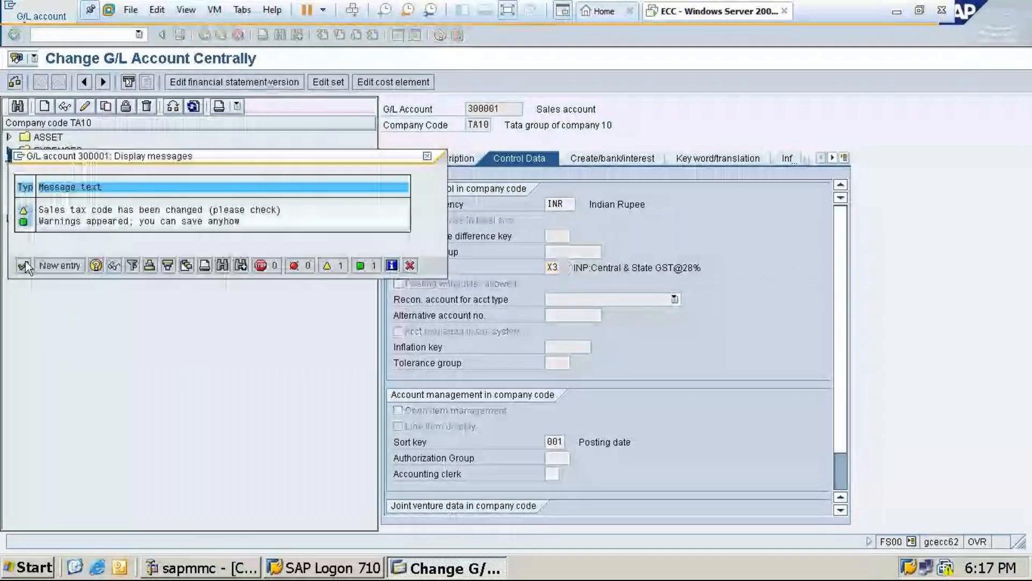
left_click(26, 263)
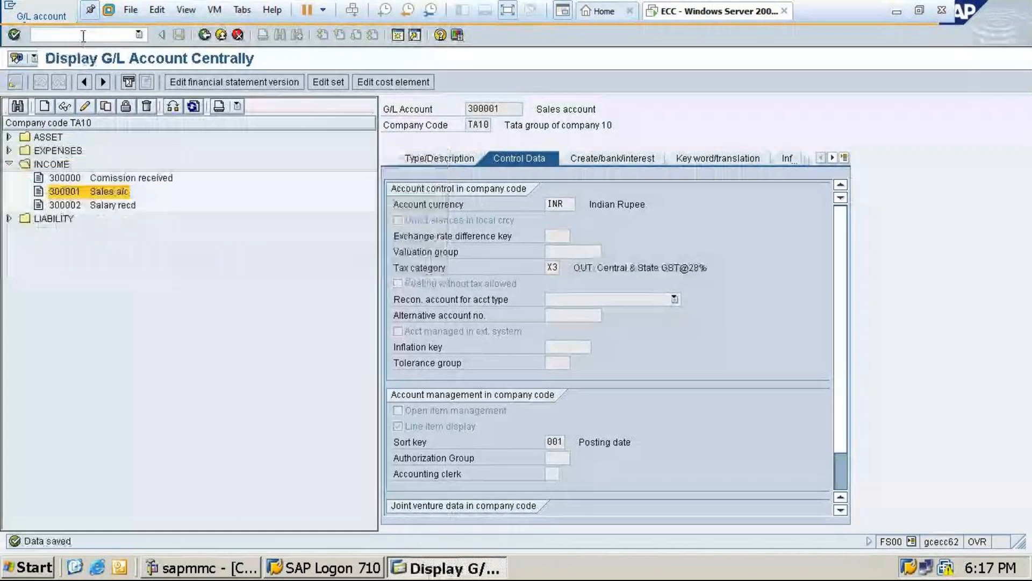
Start a new FB70 customer invoice for Ankitha & Co. with the invoice date 26.12.2024
left_click(84, 36)
type("/nfb70")
key("Return")
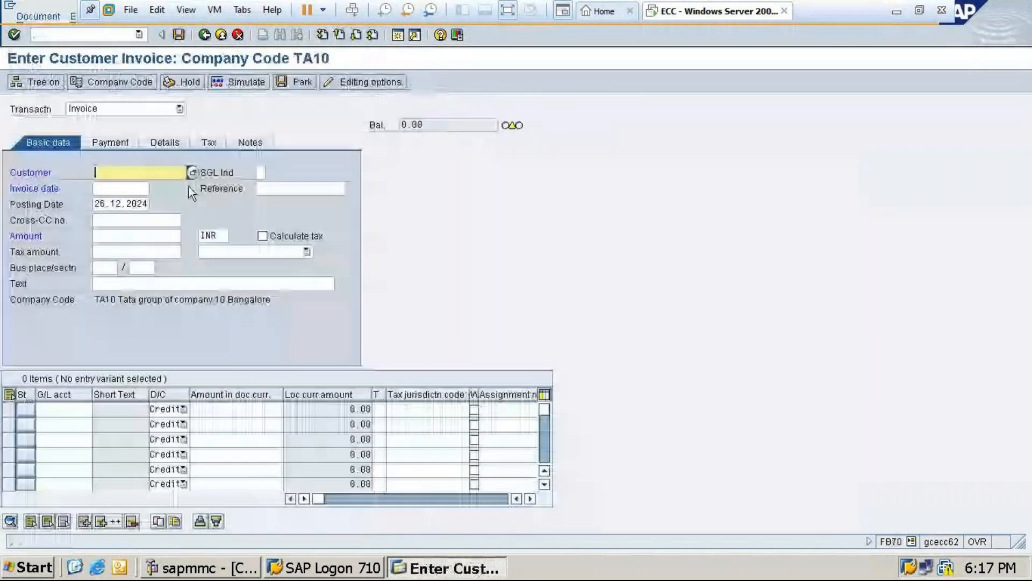
key("F4")
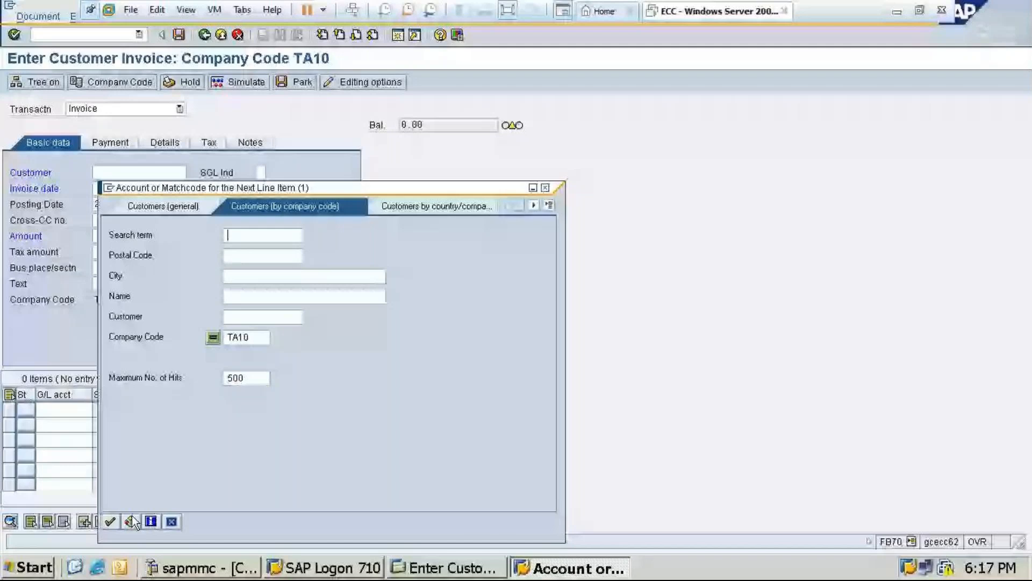
left_click(132, 521)
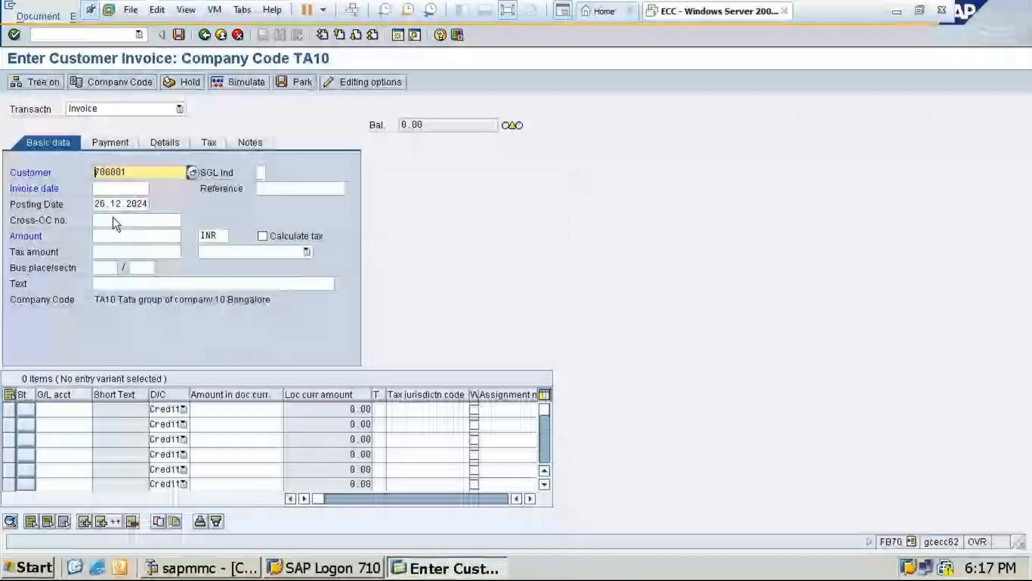
key("Tab")
key("Tab")
key("F4")
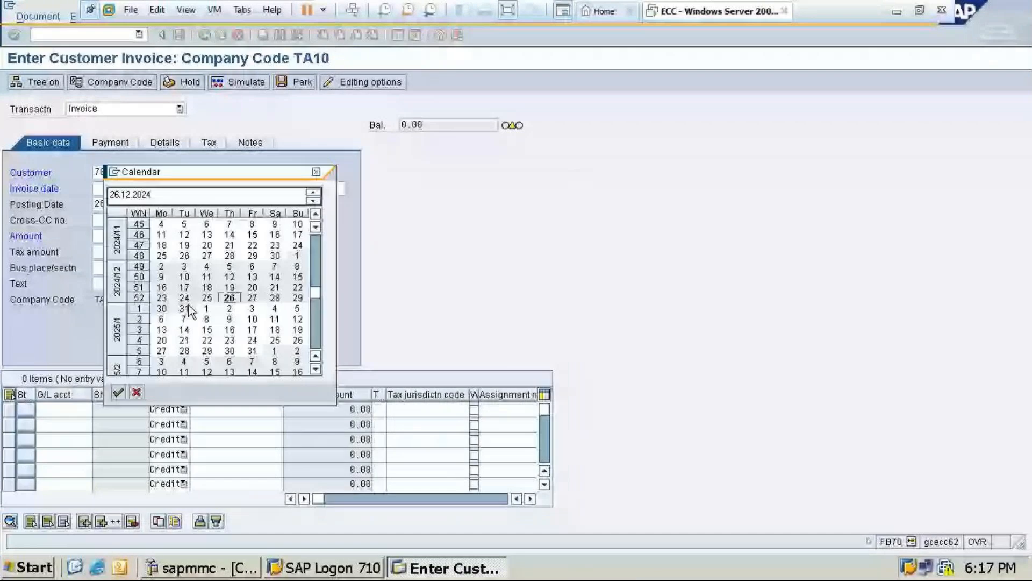
left_click(119, 393)
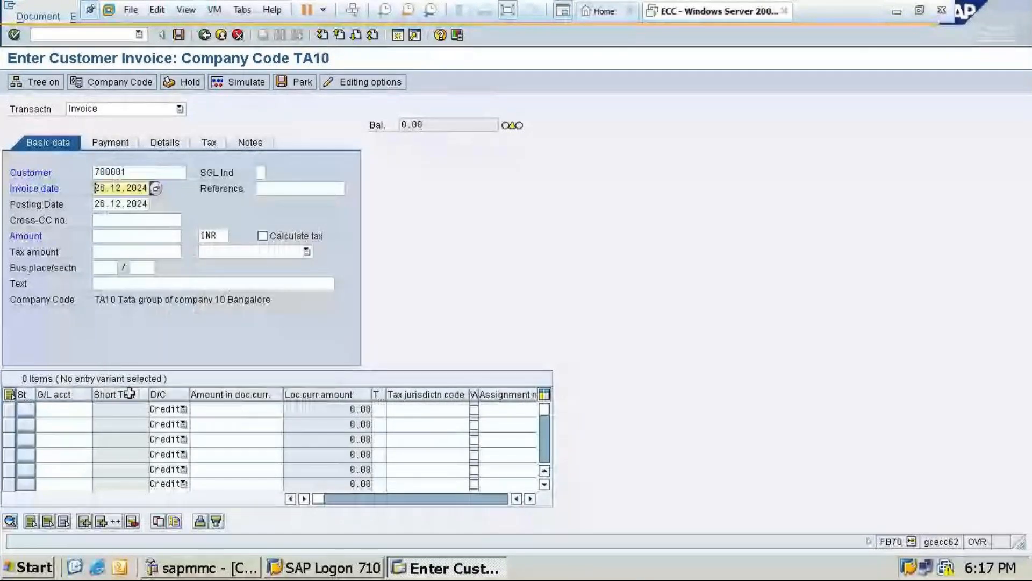
Enter an amount of 34000 INR with automatic tax calculation, tax code X3 and the text "Being goods sold on credit"
left_click(138, 235)
type("34000")
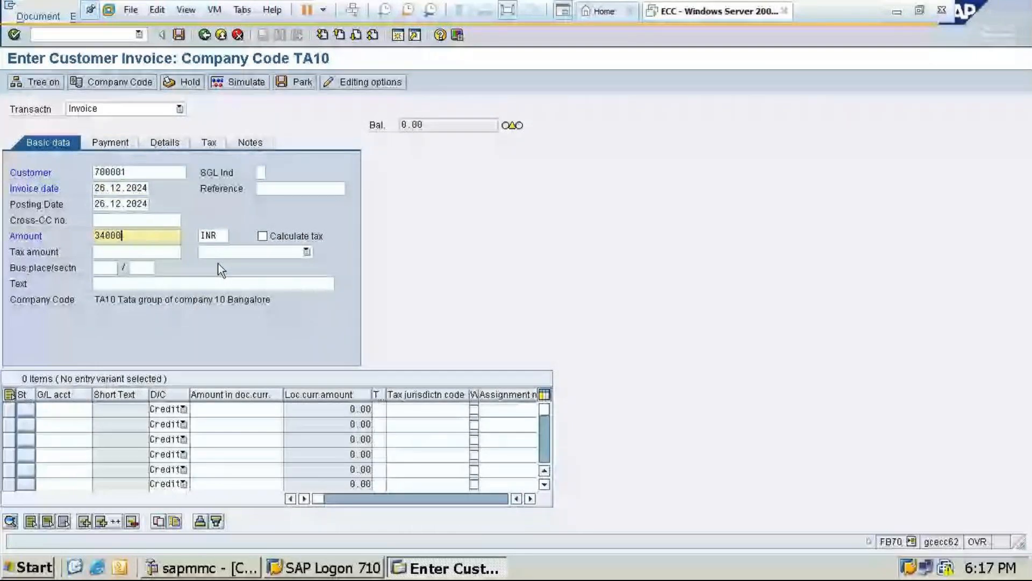
left_click(262, 236)
left_click(302, 252)
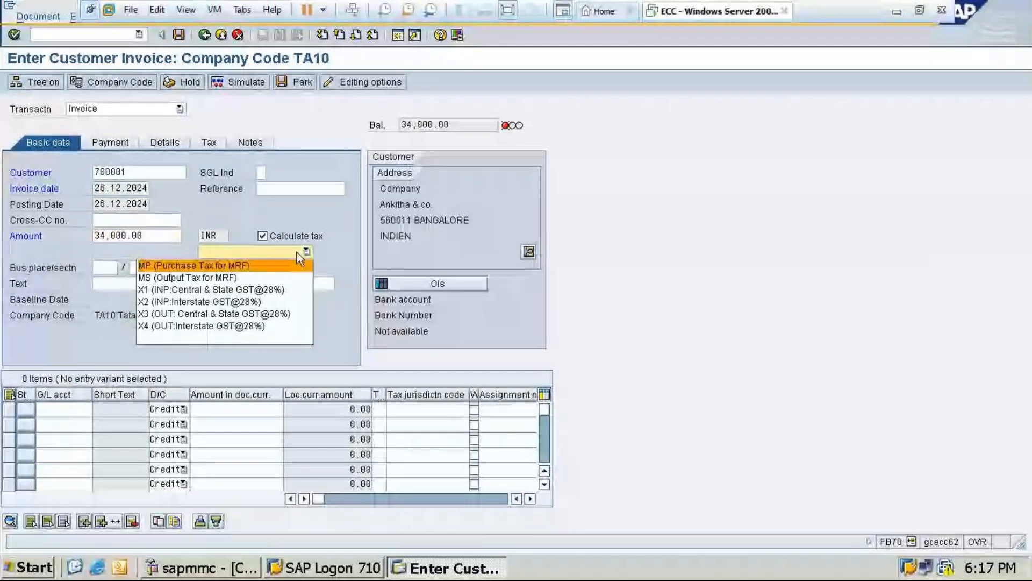
left_click(220, 311)
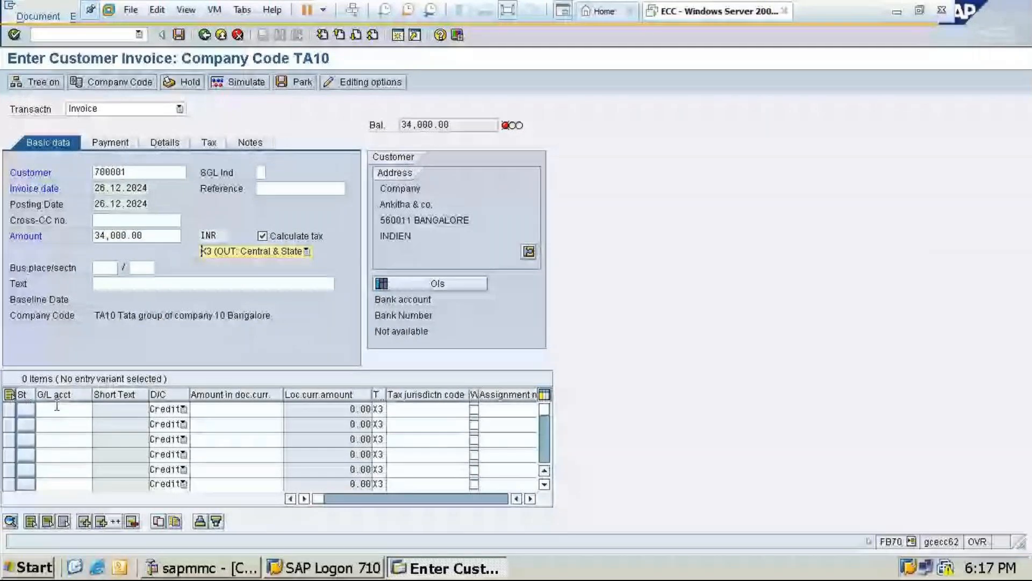
left_click(108, 284)
type("b")
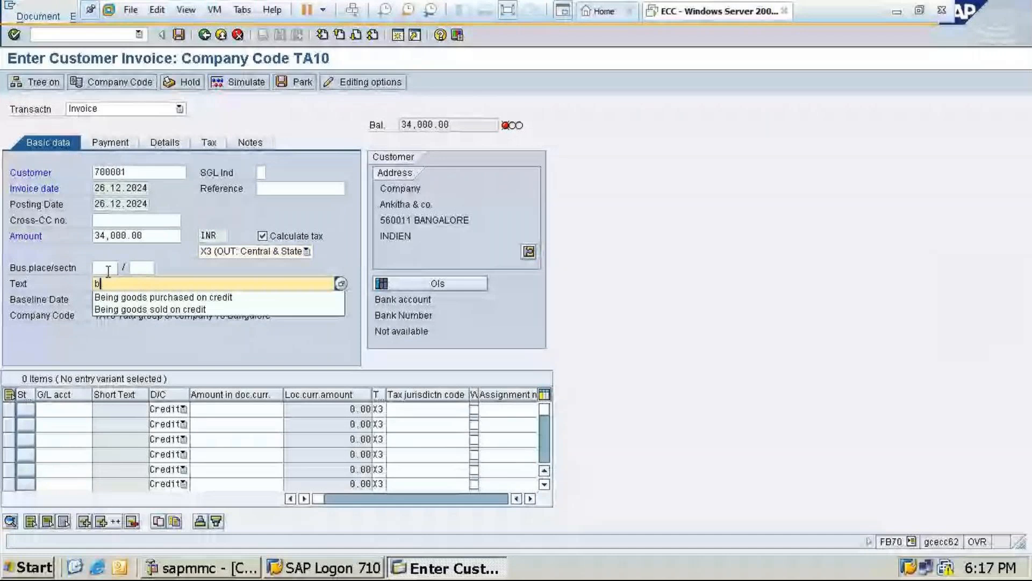
left_click(150, 309)
Add a credit line item to Sales account 300001 with an amount of 34000
left_click(65, 409)
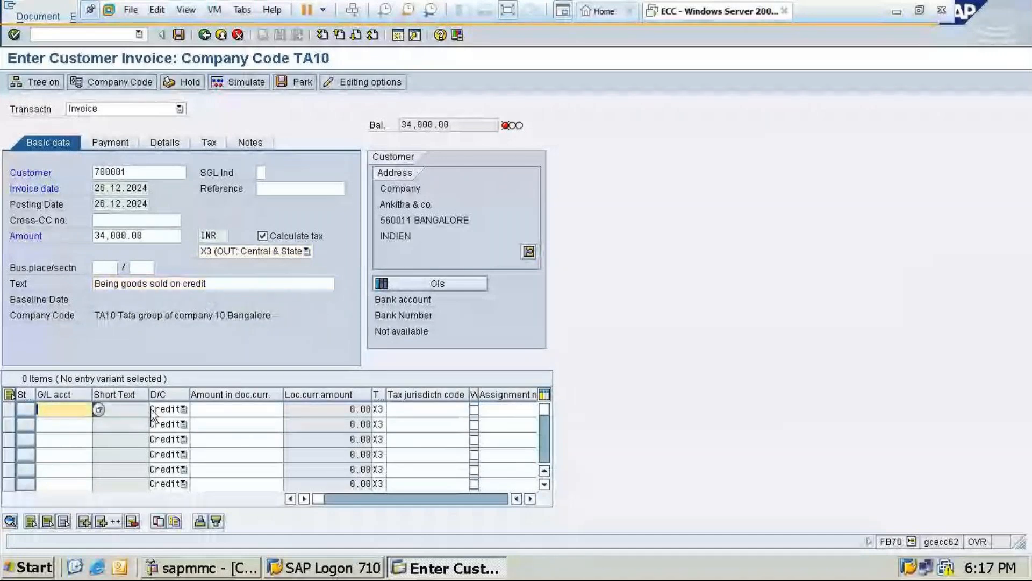
left_click(99, 410)
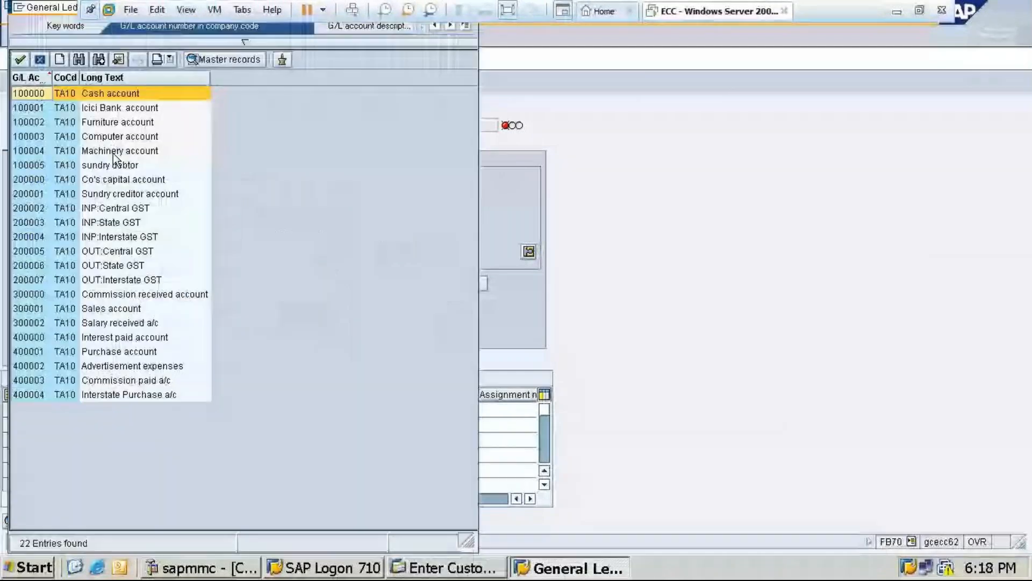
double_click(115, 309)
type("34000")
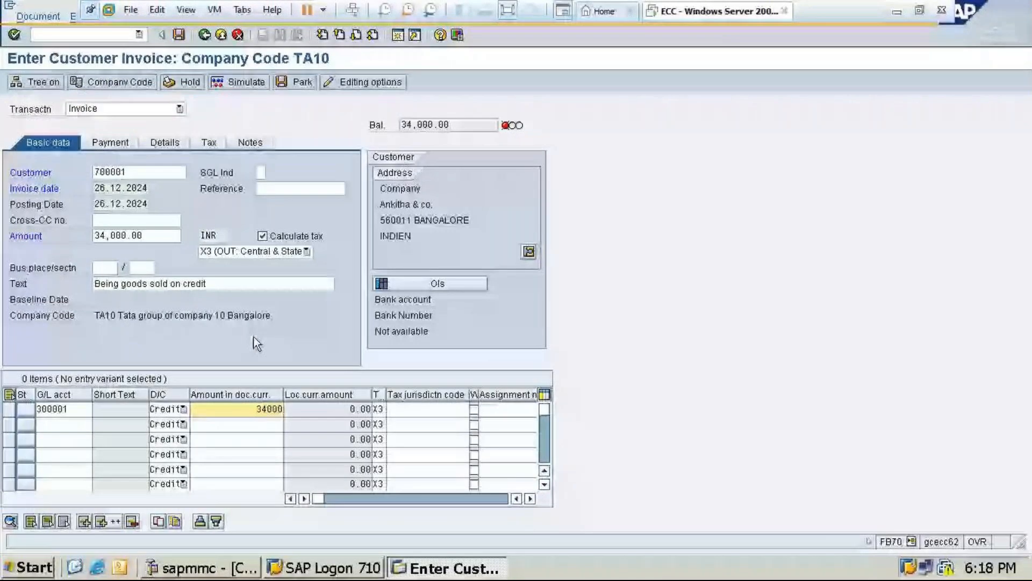
Assign business area TA10 to the sales line item and simulate the invoice
left_click(338, 499)
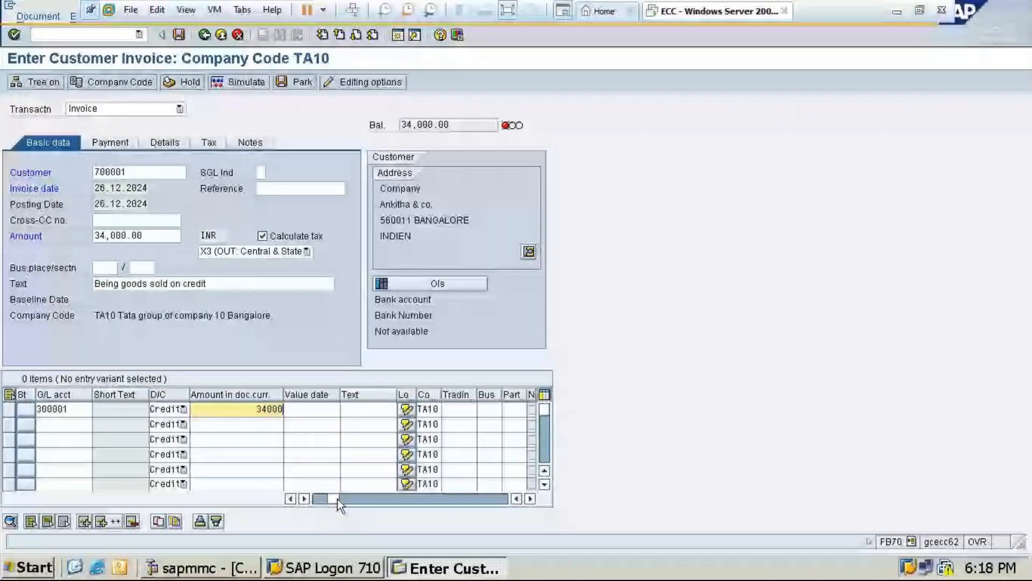
left_click(500, 409)
type("b")
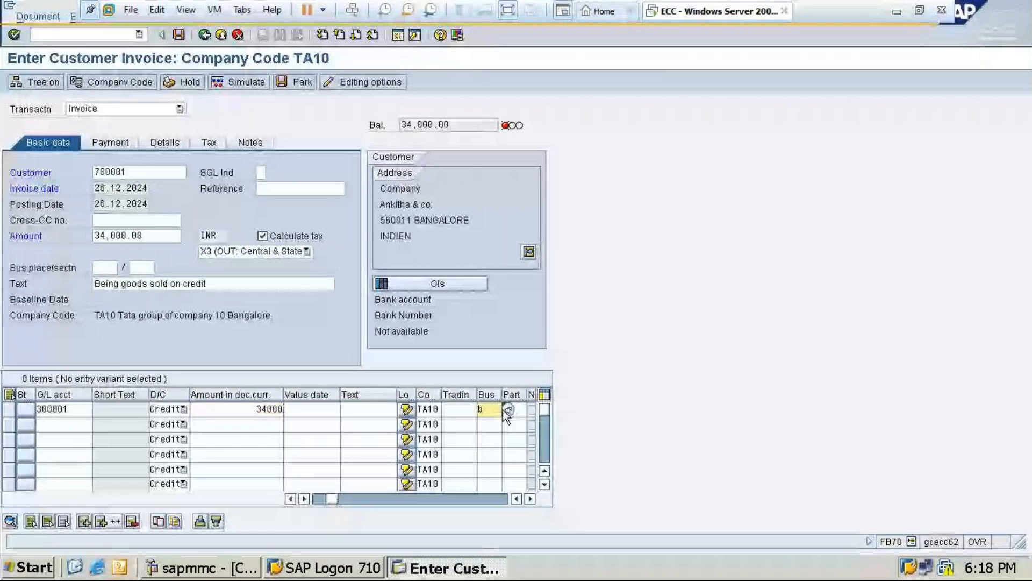
key("BackSpace")
left_click(491, 424)
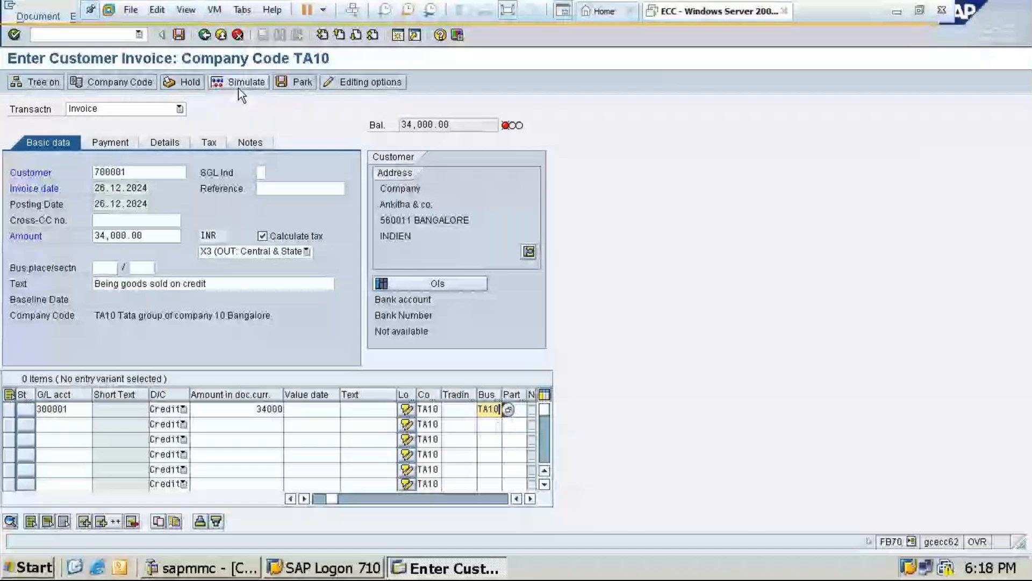
left_click(238, 86)
Set business area TA10 in the customer item's details and try simulating the invoice again
type("t")
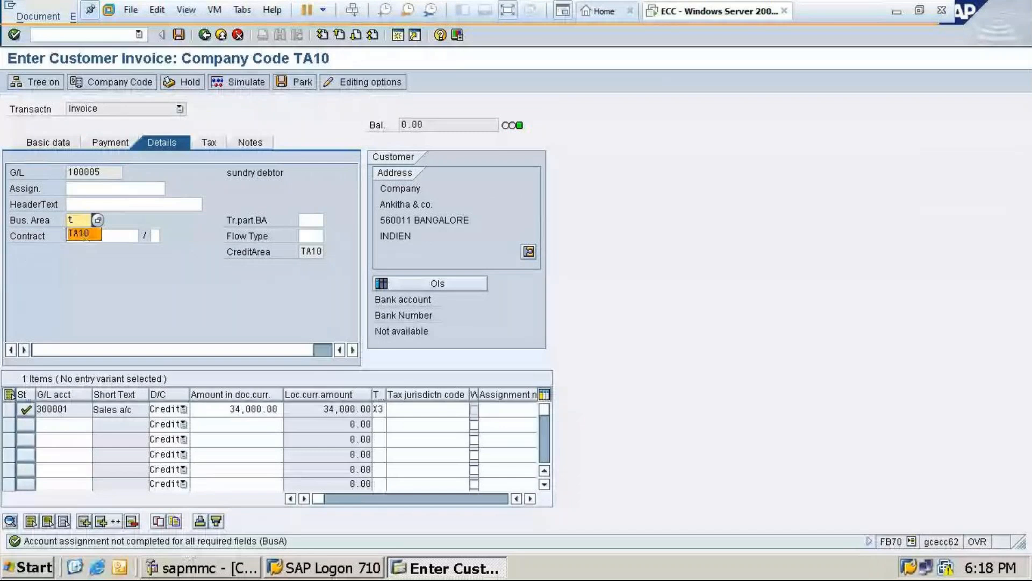
left_click(83, 234)
left_click(245, 83)
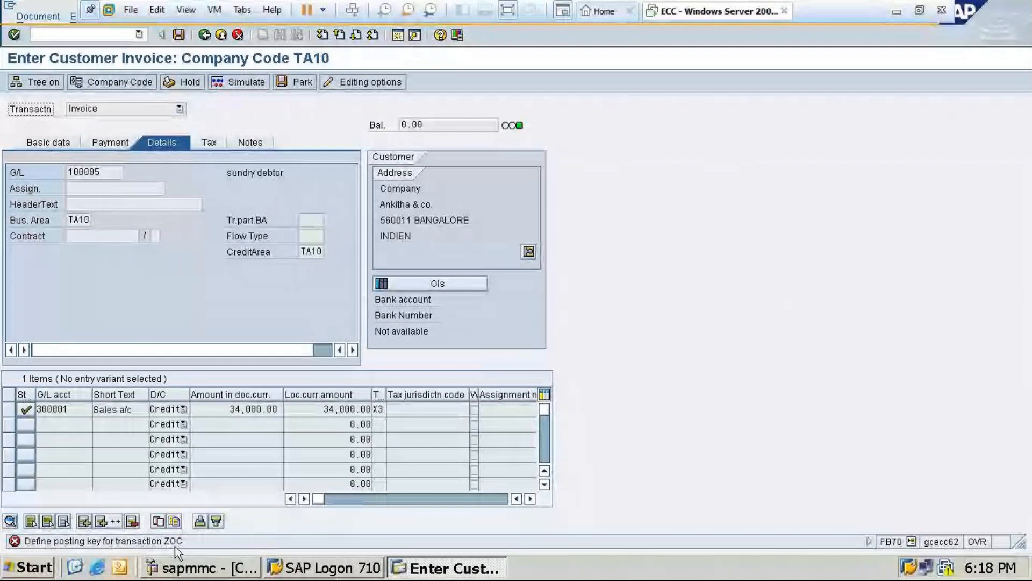
Read the details of the posting key error for transaction ZOC and exit the invoice without saving
double_click(107, 542)
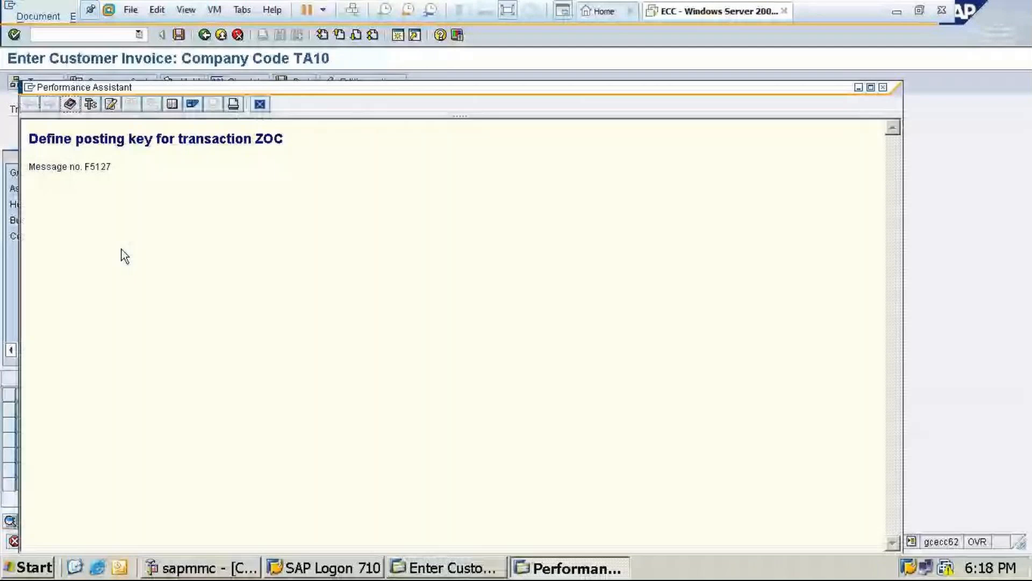
double_click(168, 139)
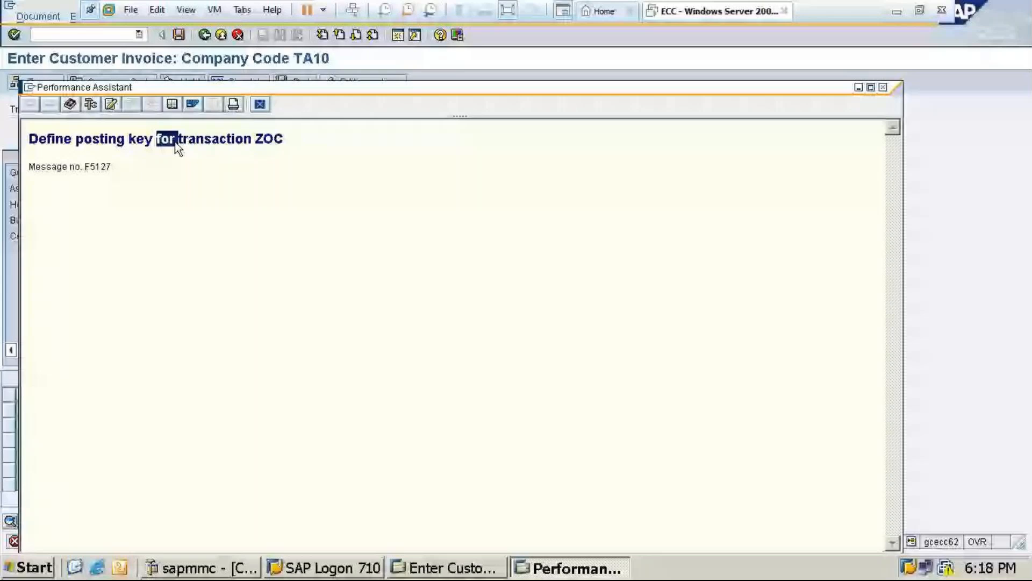
left_click(206, 35)
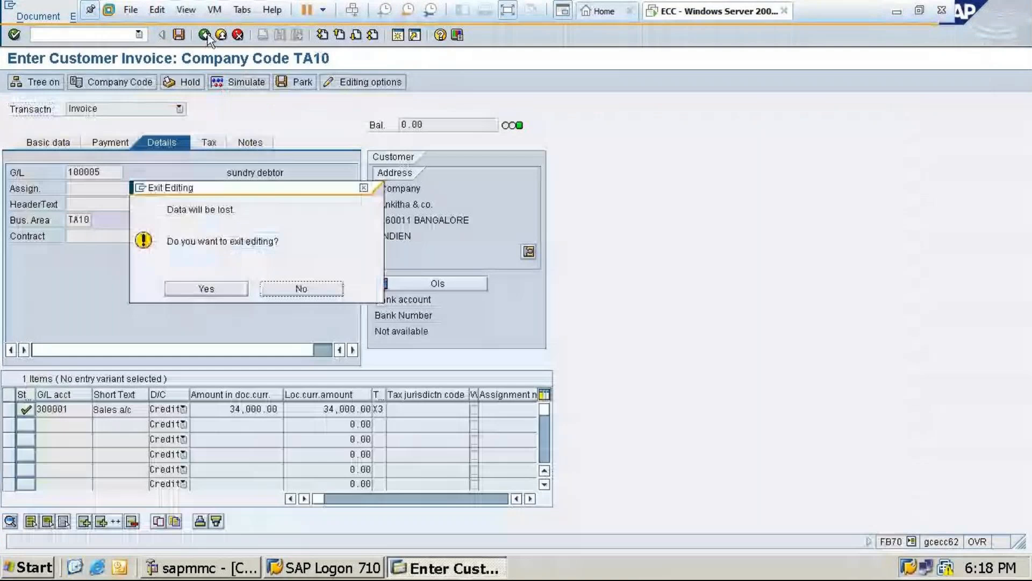
left_click(215, 290)
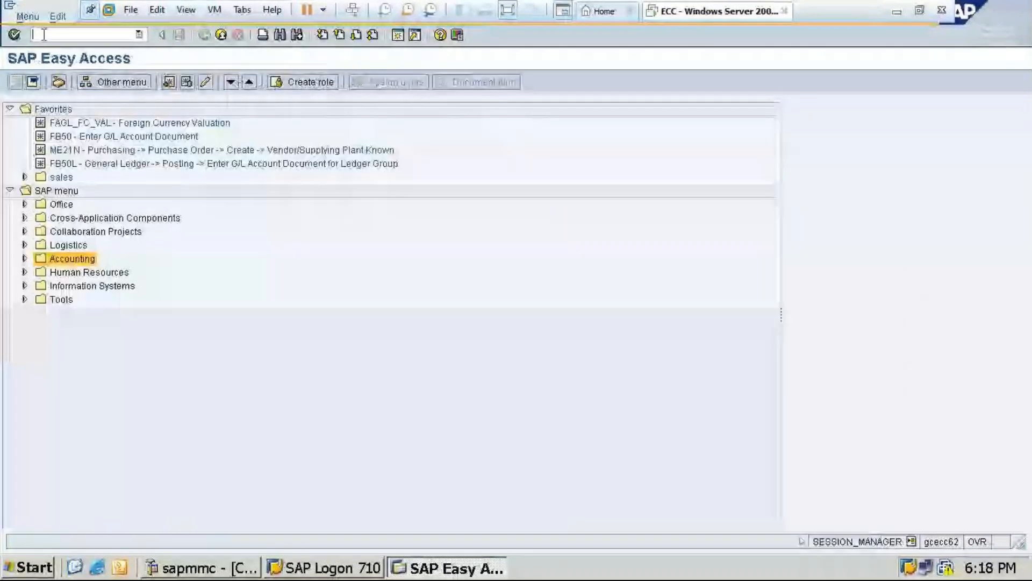
Switch to Word, open the "Full GST Implimentation in SAP" document and find the section on creating accounting keys
left_click(897, 11)
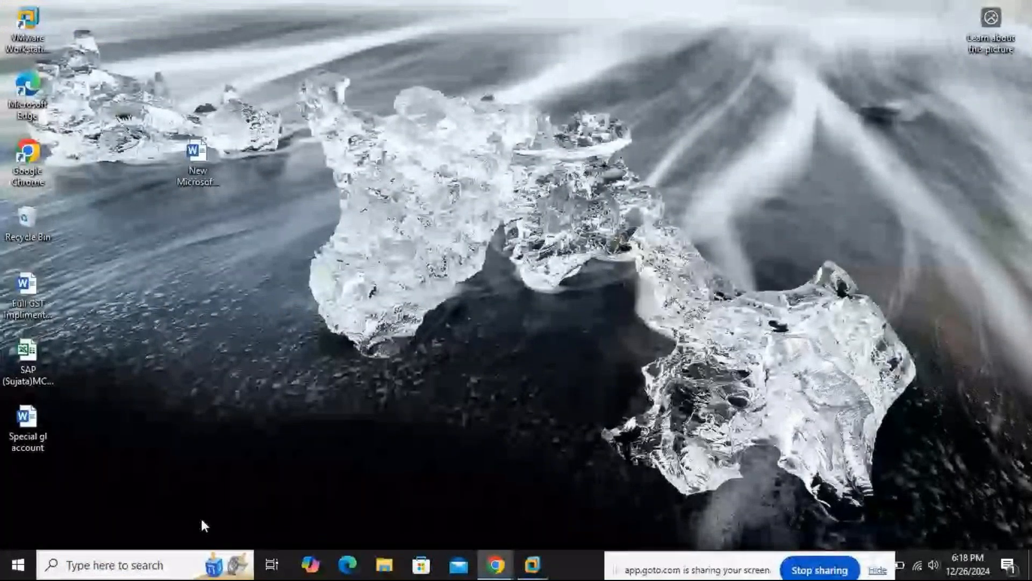
double_click(27, 291)
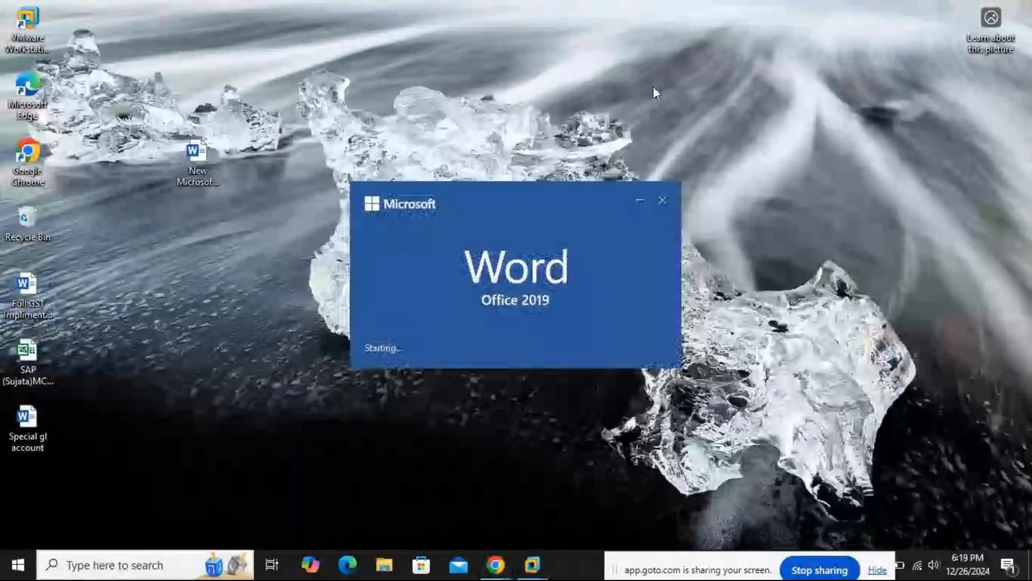
scroll(583, 285, "down", 10)
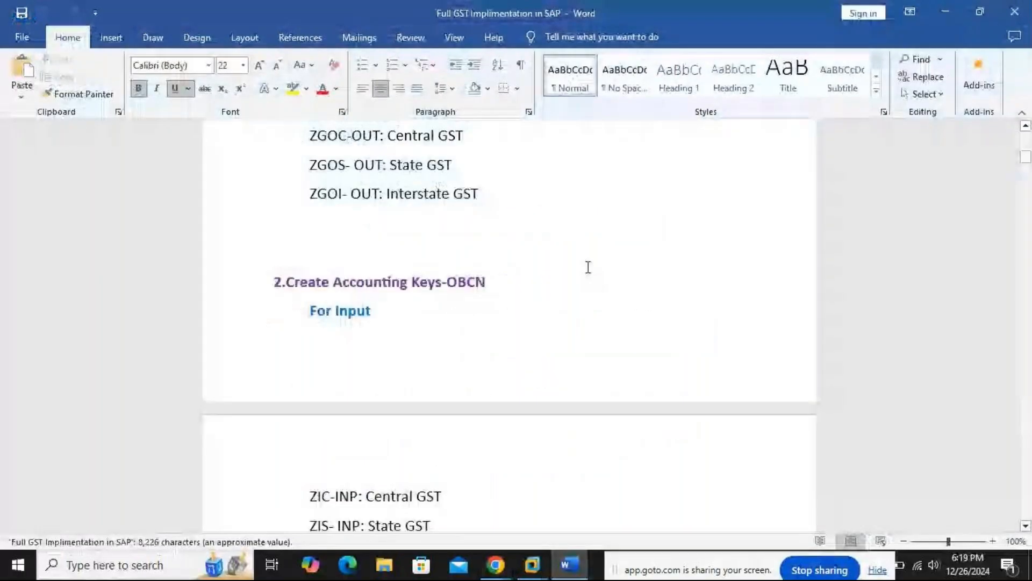
scroll(588, 267, "down", 15)
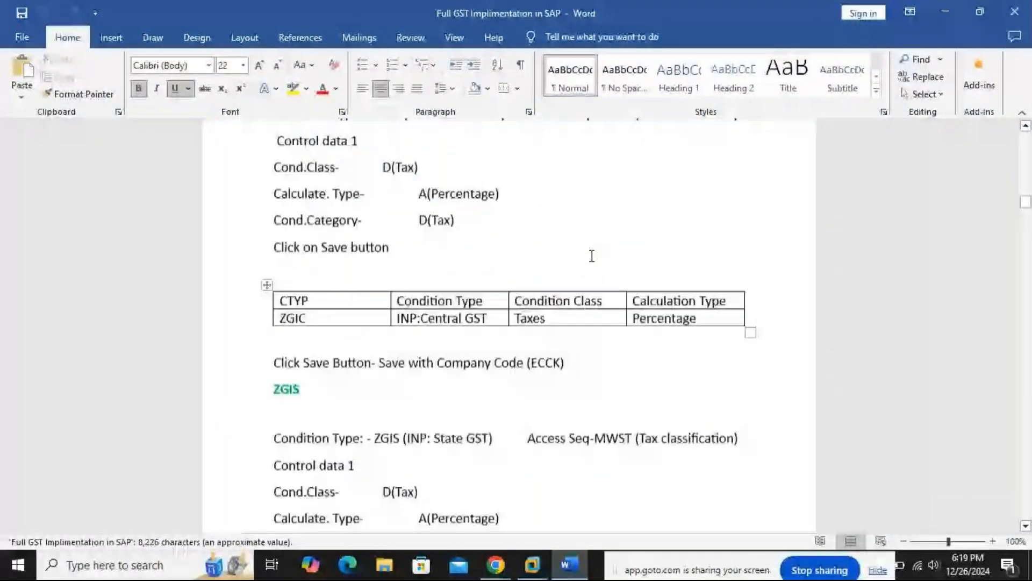
scroll(591, 256, "down", 15)
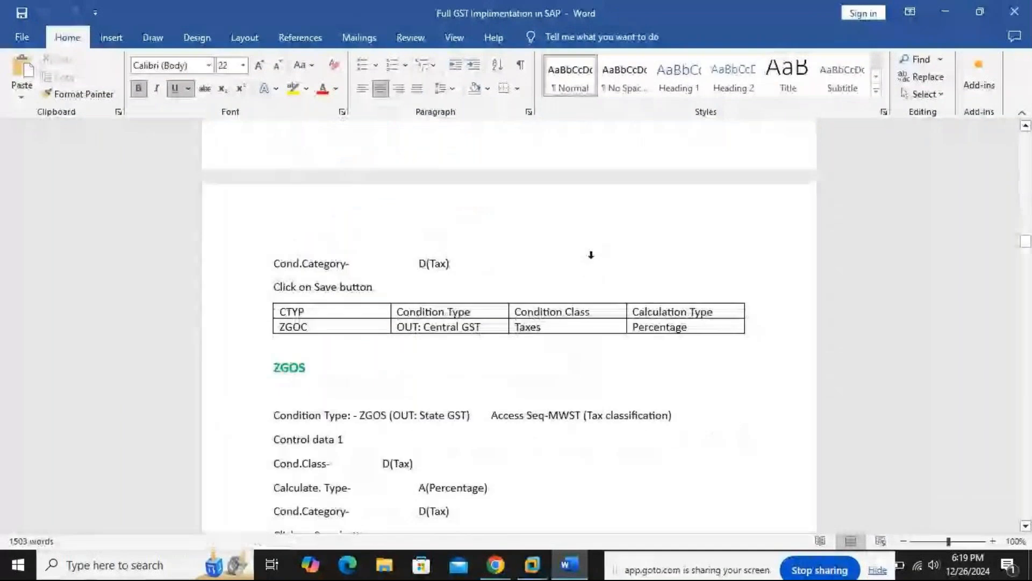
scroll(591, 255, "down", 15)
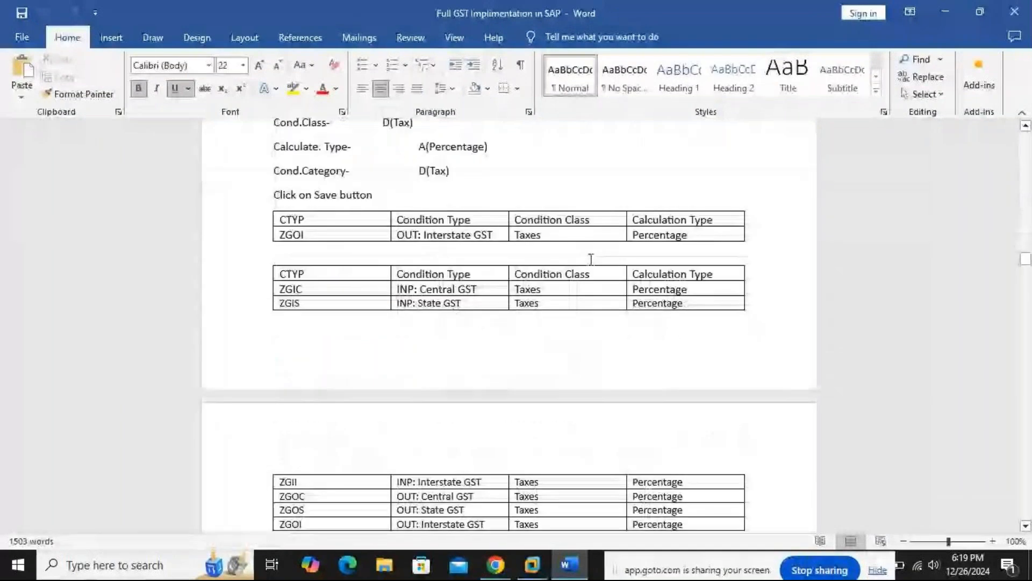
scroll(591, 260, "down", 5)
scroll(591, 259, "down", 8)
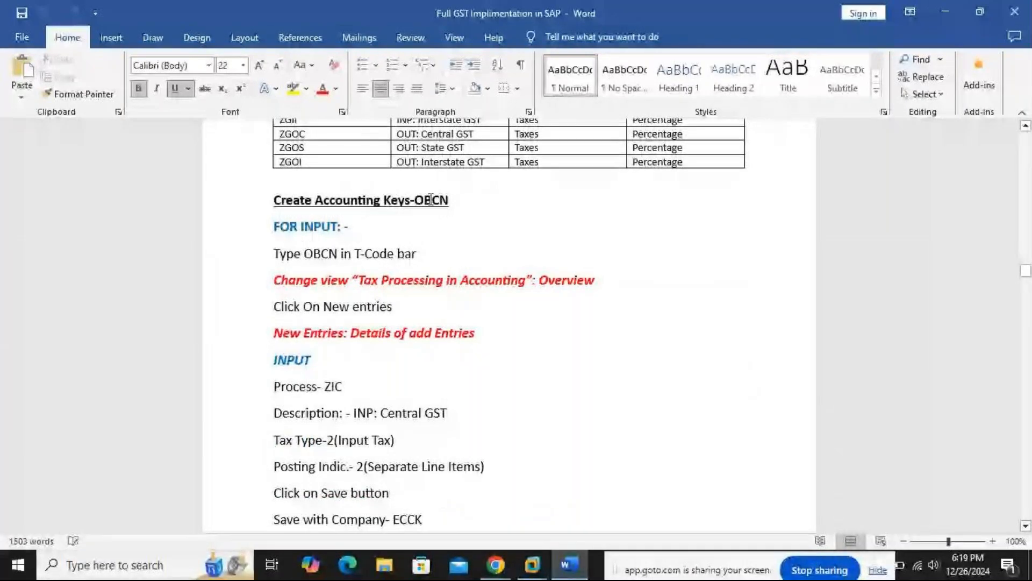
mouse_move(532, 563)
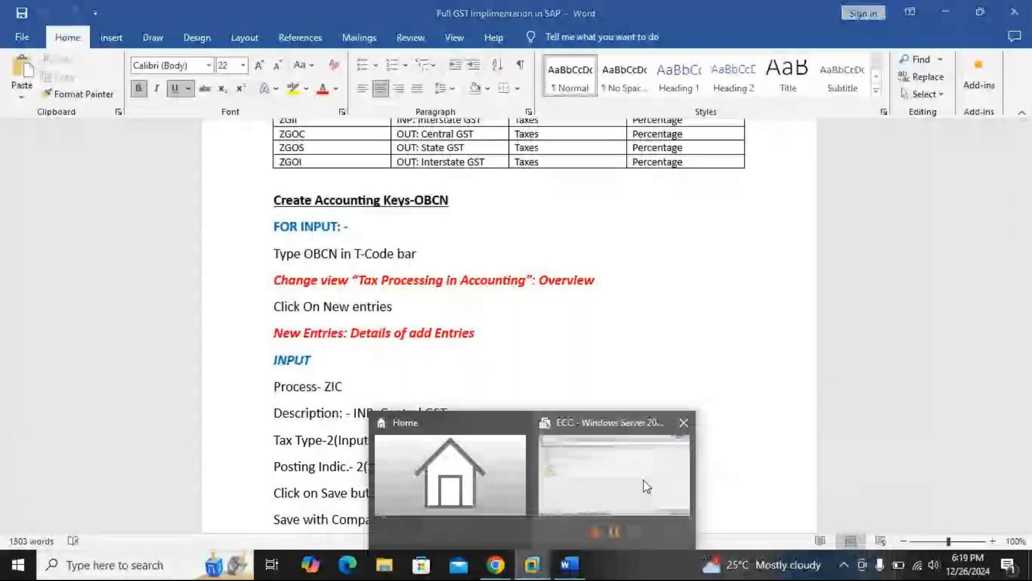
Switch to the SAP session, open transaction OBCN and show the details of tax process ZOC, OUT:Central GST
left_click(647, 487)
type("/nobcn")
key("Return")
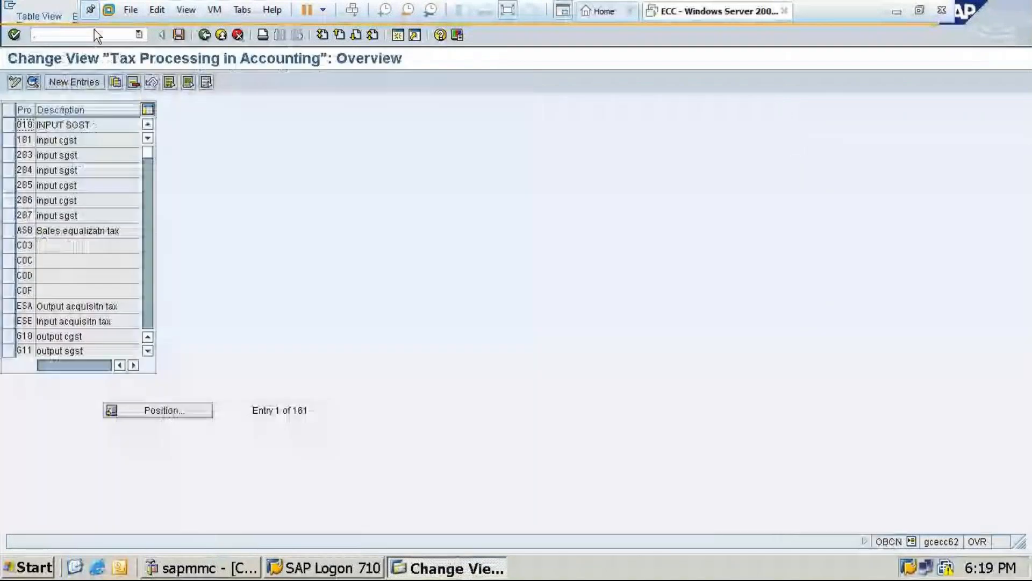
left_click(171, 410)
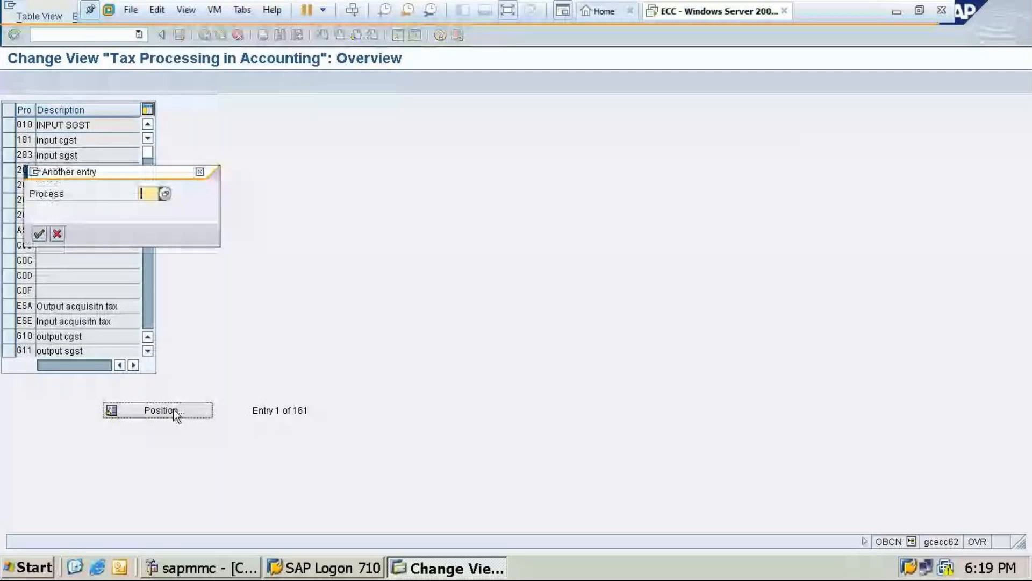
type("Z0")
key("Return")
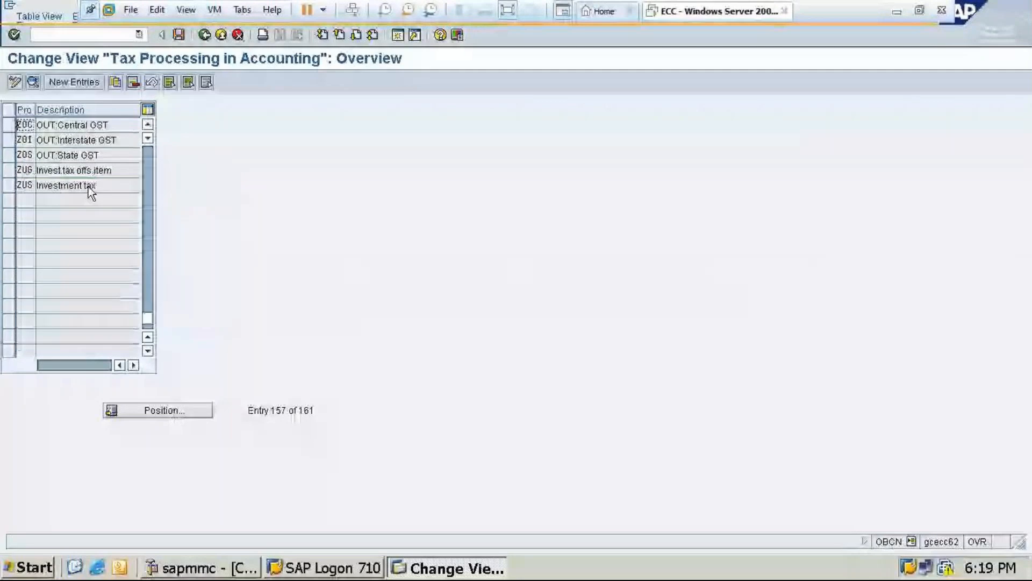
double_click(69, 123)
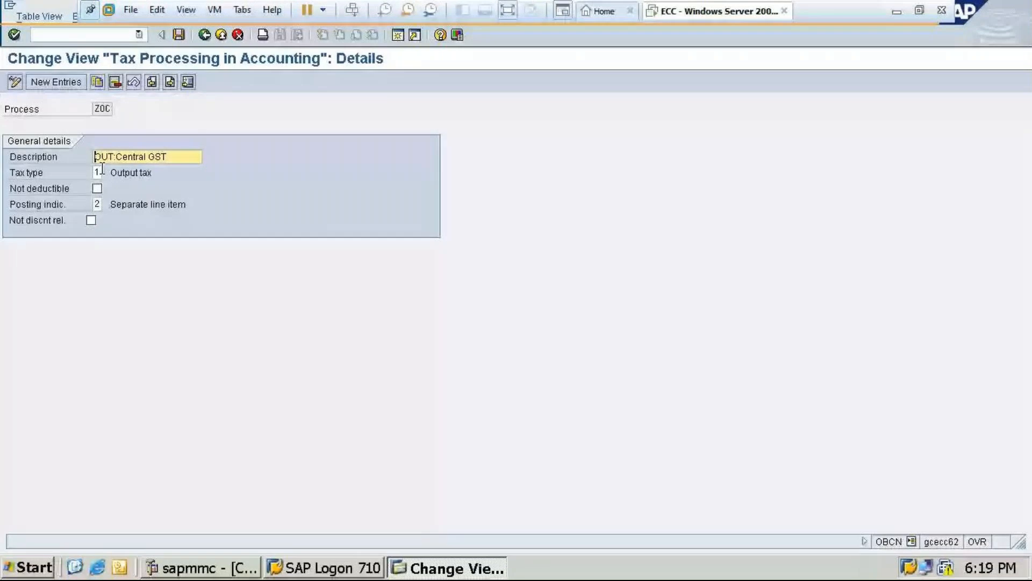
Switch back to the Word document and read on to the OB40 section on assigning G/L accounts to accounting keys
left_click(900, 11)
scroll(522, 408, "down", 3)
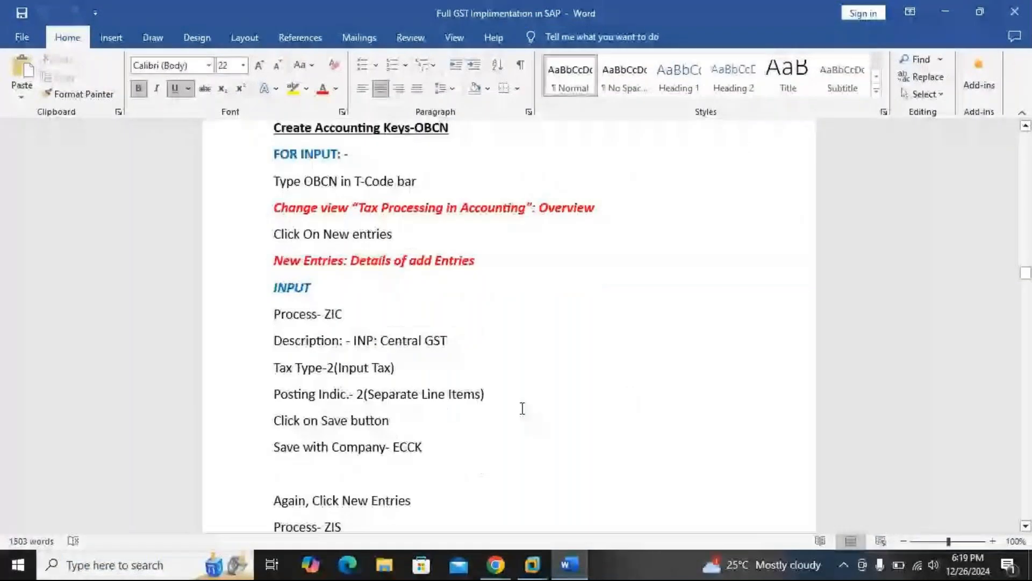
scroll(522, 408, "down", 5)
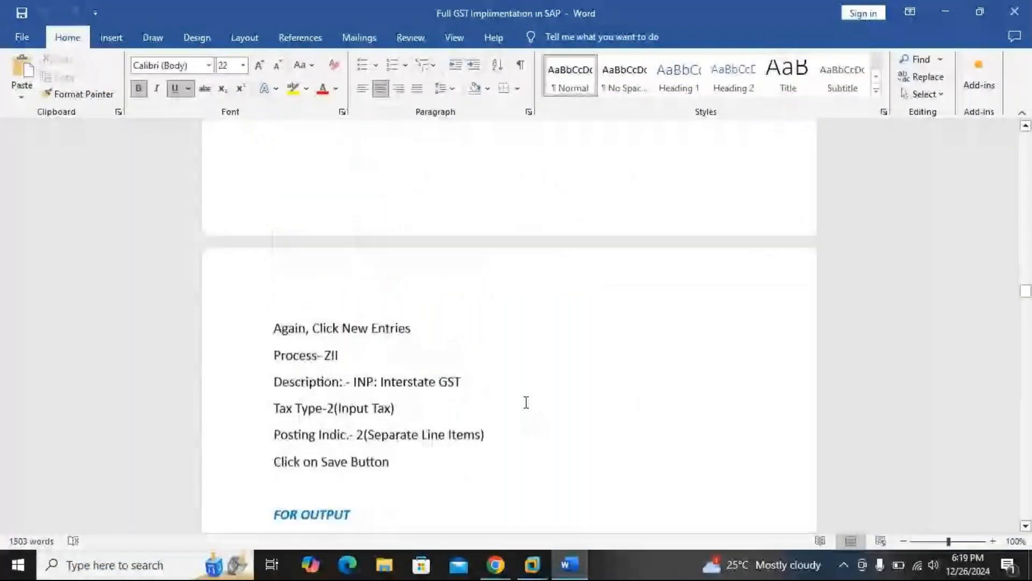
scroll(526, 403, "down", 10)
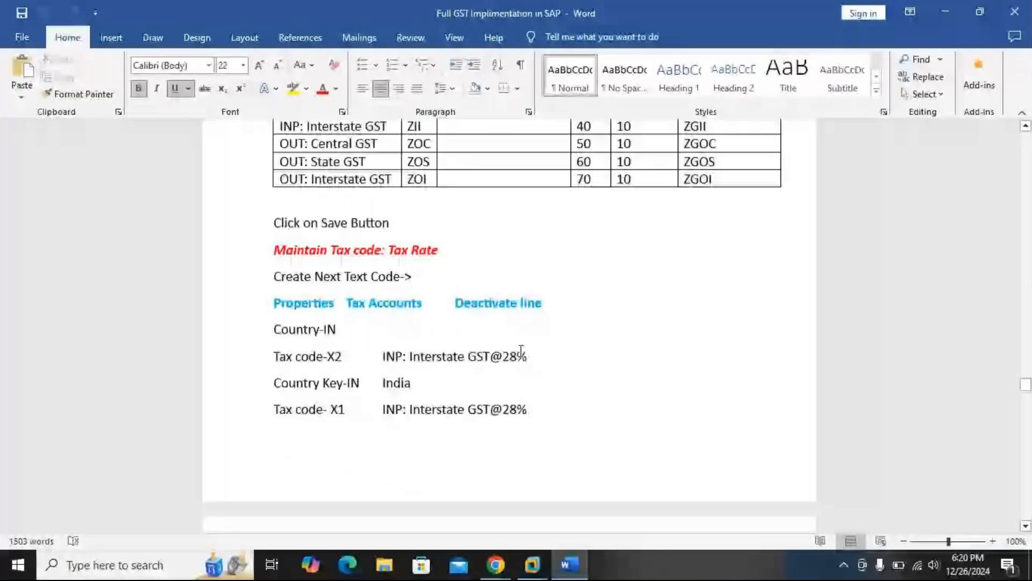
scroll(521, 350, "down", 1)
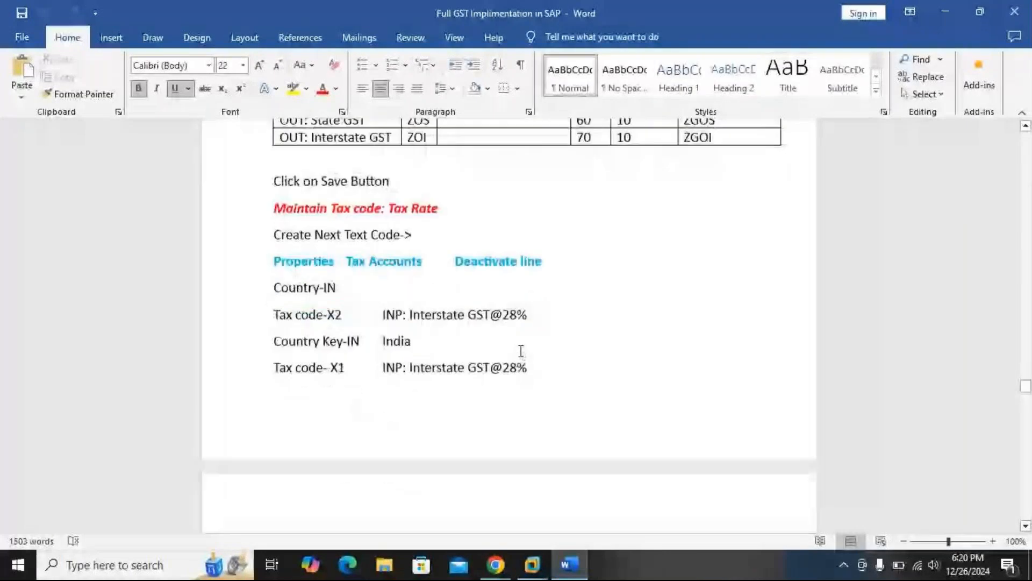
scroll(521, 350, "down", 4)
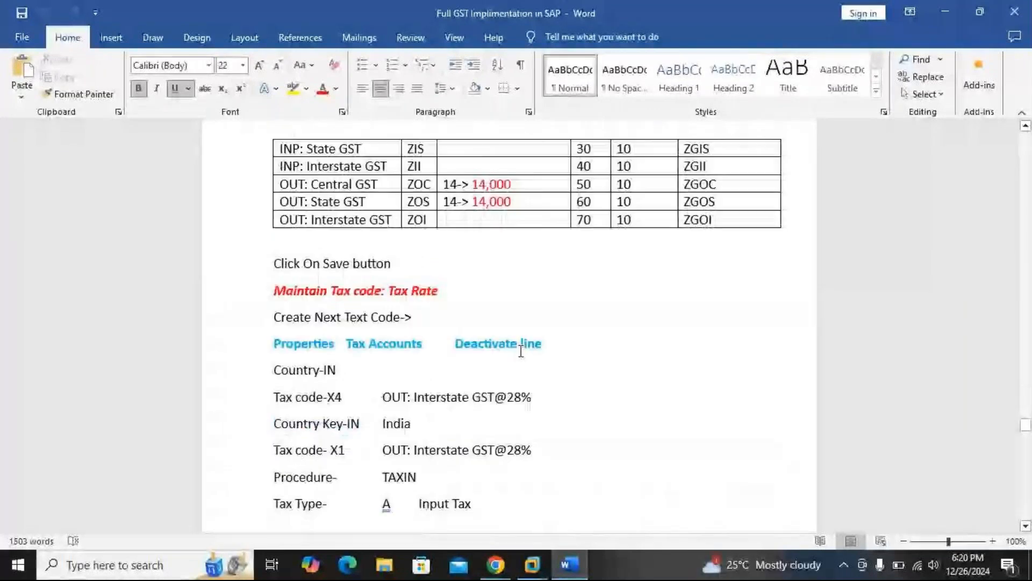
scroll(521, 351, "down", 10)
scroll(521, 350, "down", 3)
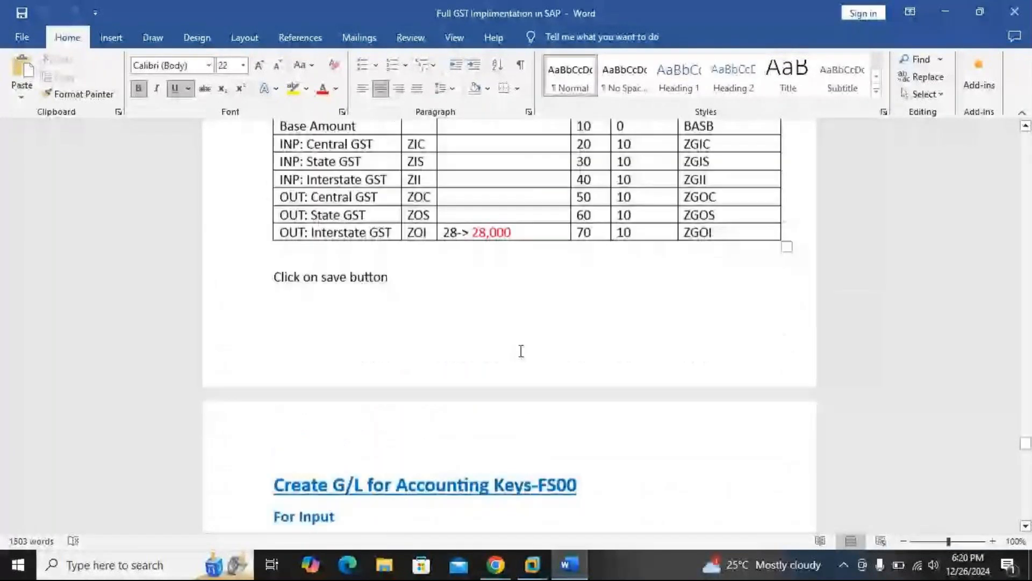
scroll(521, 351, "down", 5)
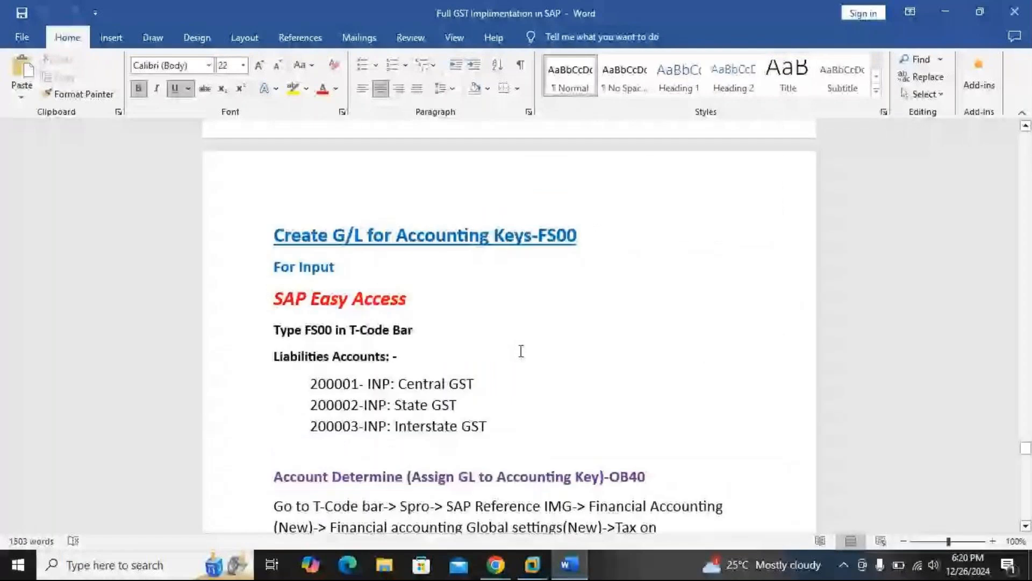
scroll(521, 350, "down", 2)
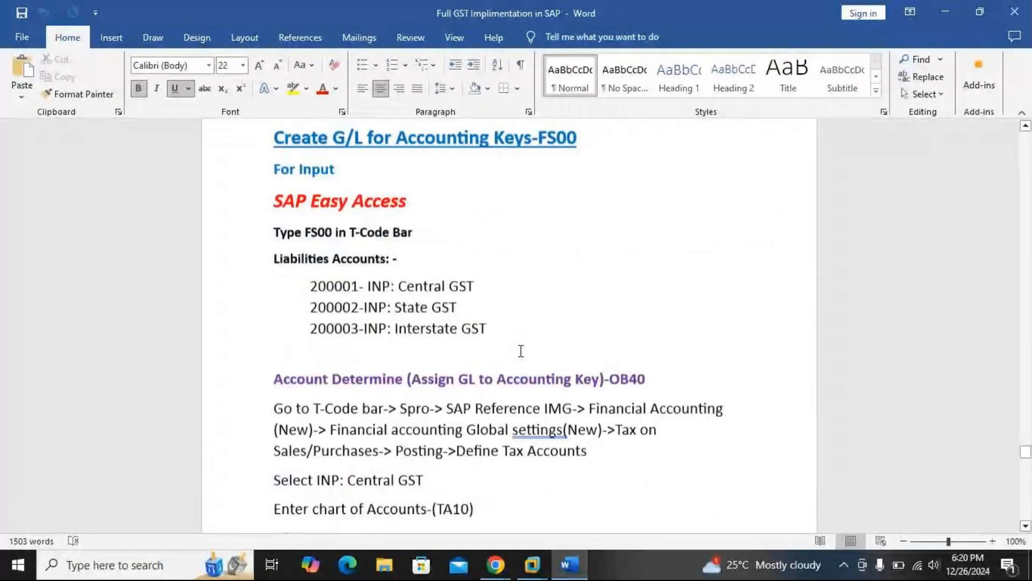
scroll(521, 351, "down", 3)
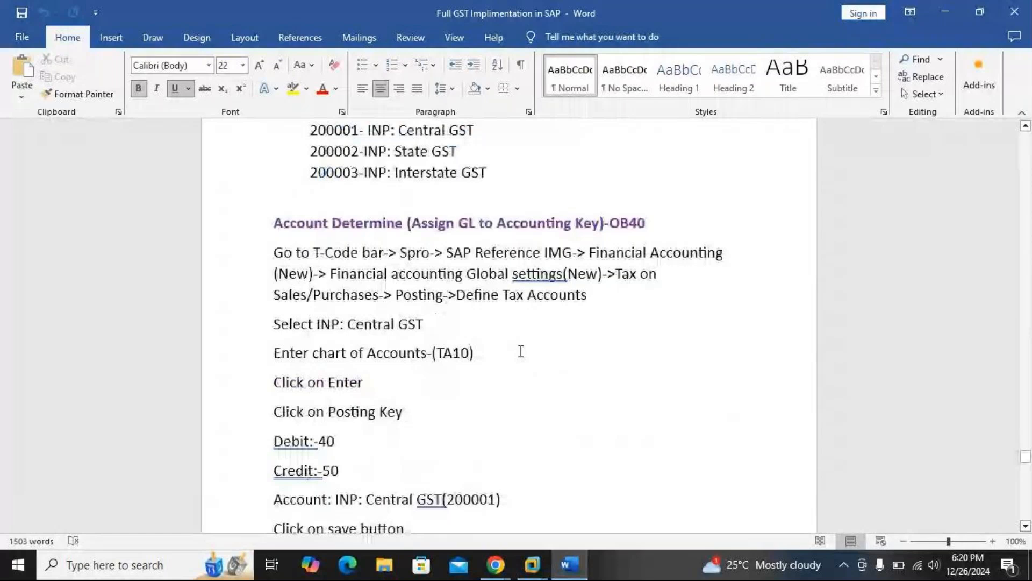
scroll(521, 350, "up", 1)
scroll(521, 353, "up", 2)
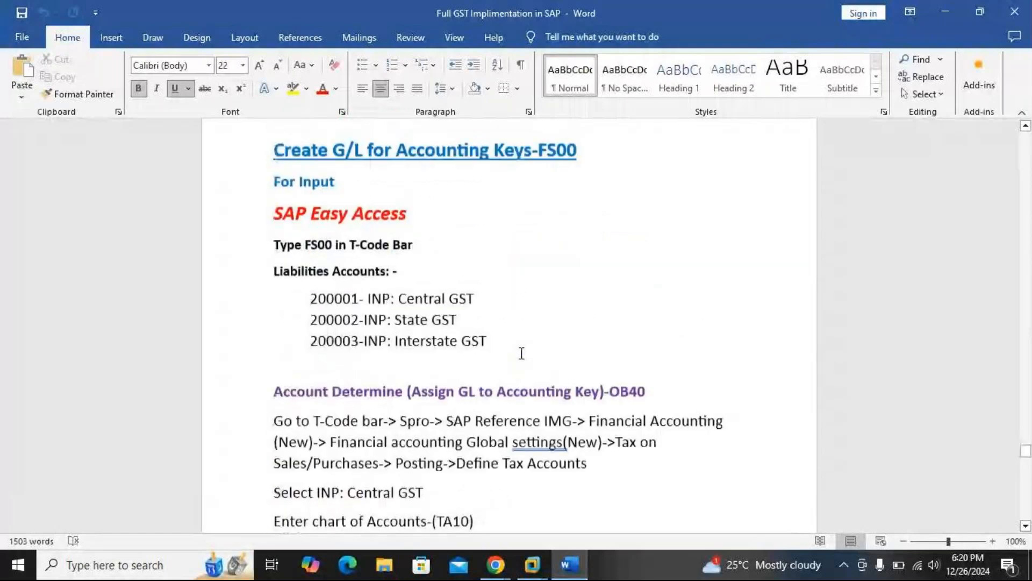
scroll(521, 354, "down", 2)
scroll(521, 354, "down", 1)
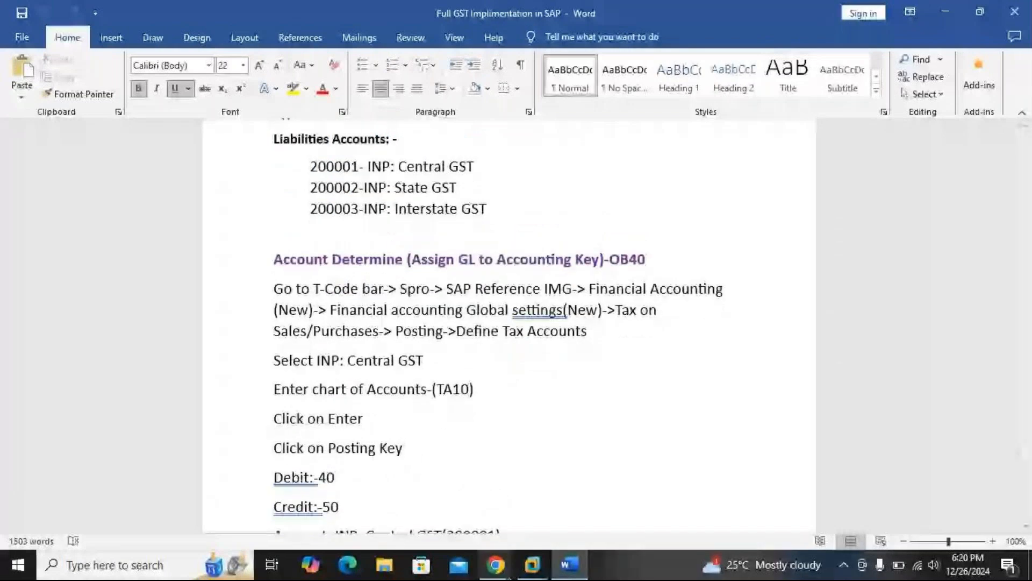
Switch to SAP, start transaction OB40 and open the OUT:Central GST procedure (ZOC) for chart of accounts TA10
left_click(532, 565)
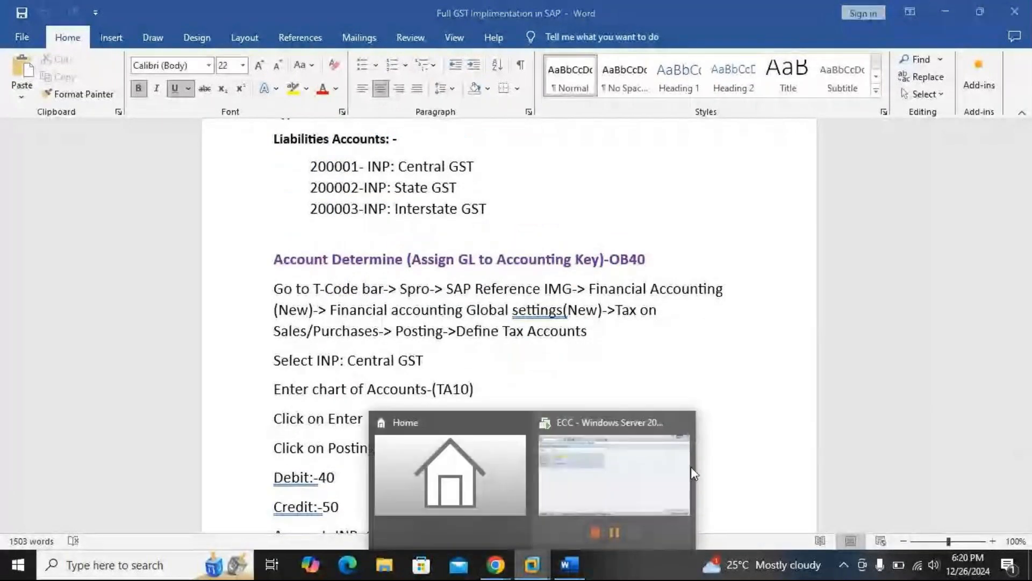
left_click(691, 467)
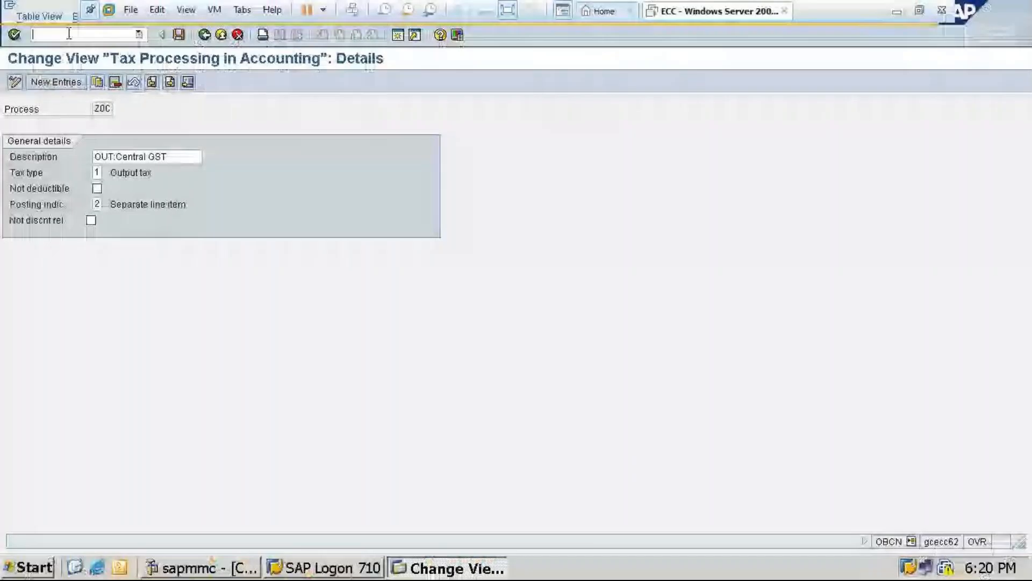
type("/nob40")
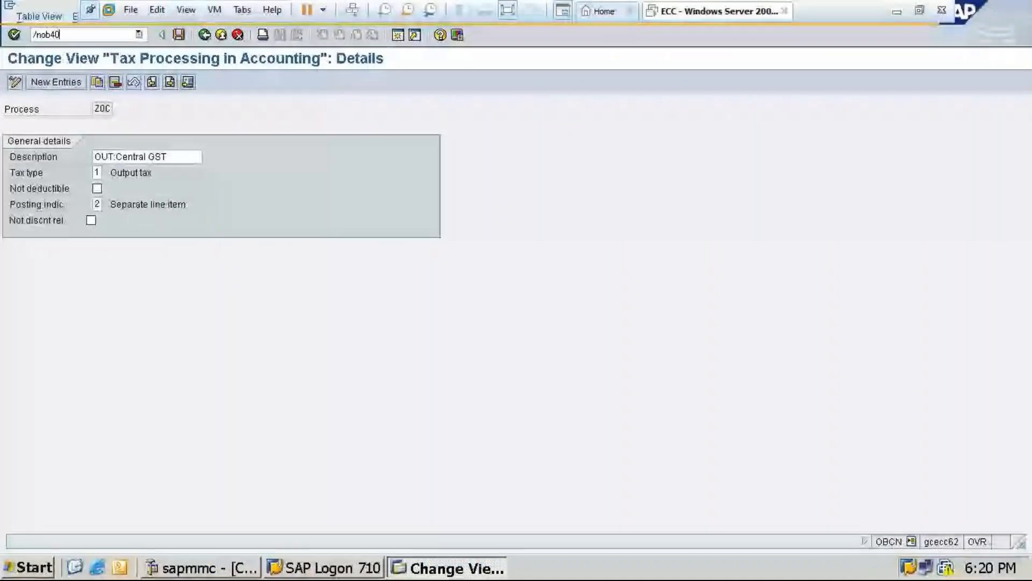
key("Return")
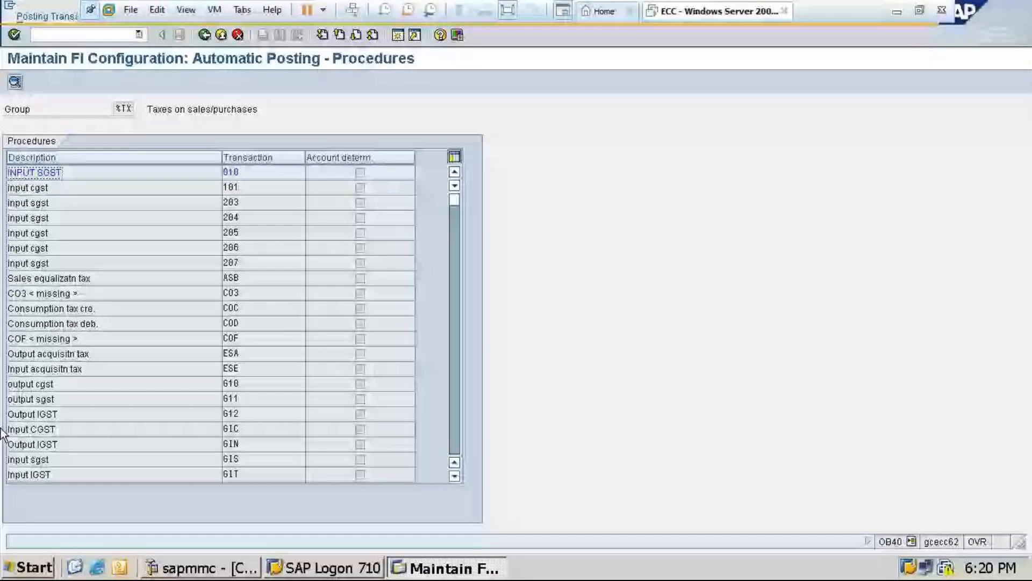
scroll(198, 276, "down", 10)
scroll(198, 277, "down", 10)
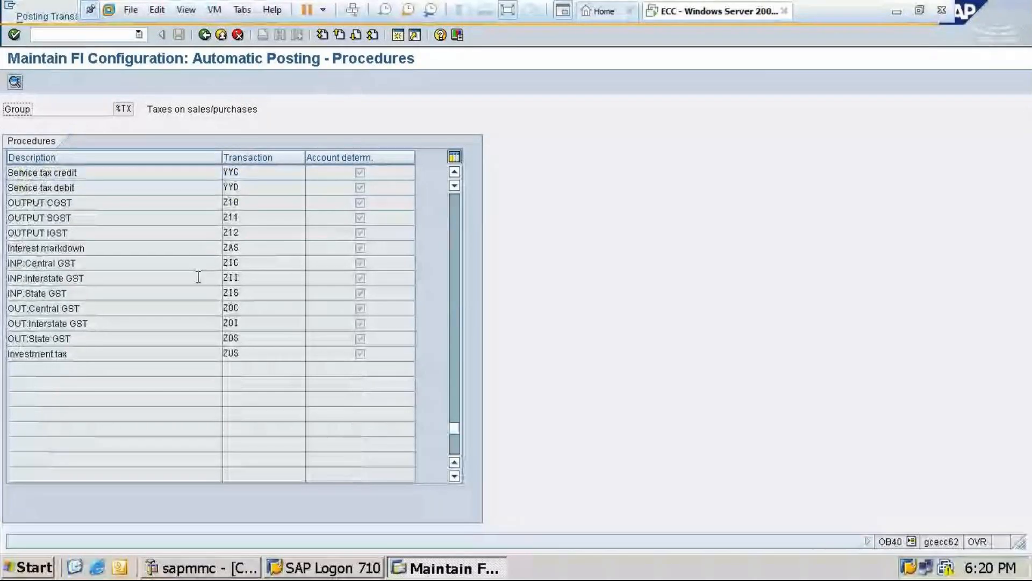
scroll(202, 277, "up", 1)
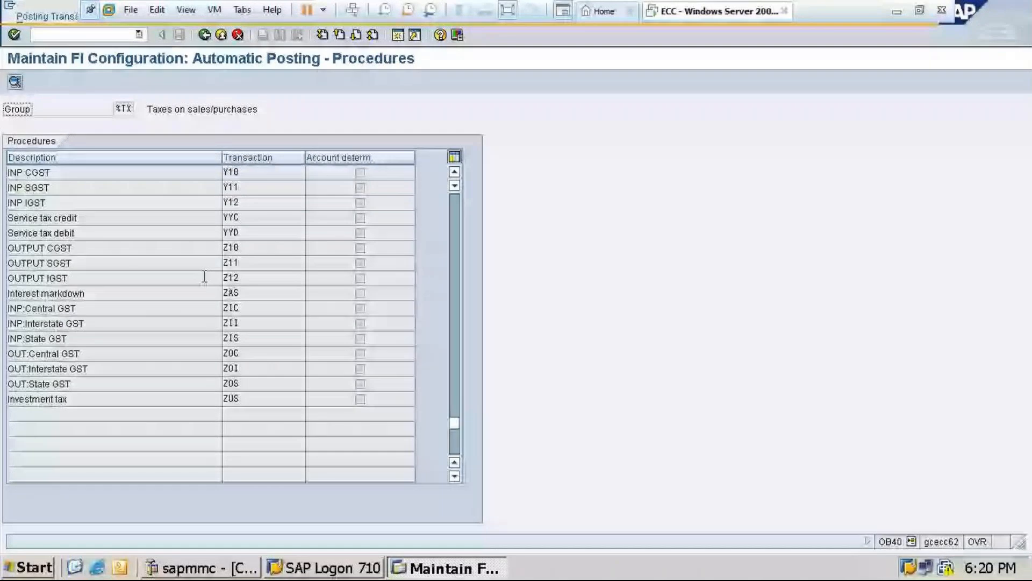
double_click(204, 276)
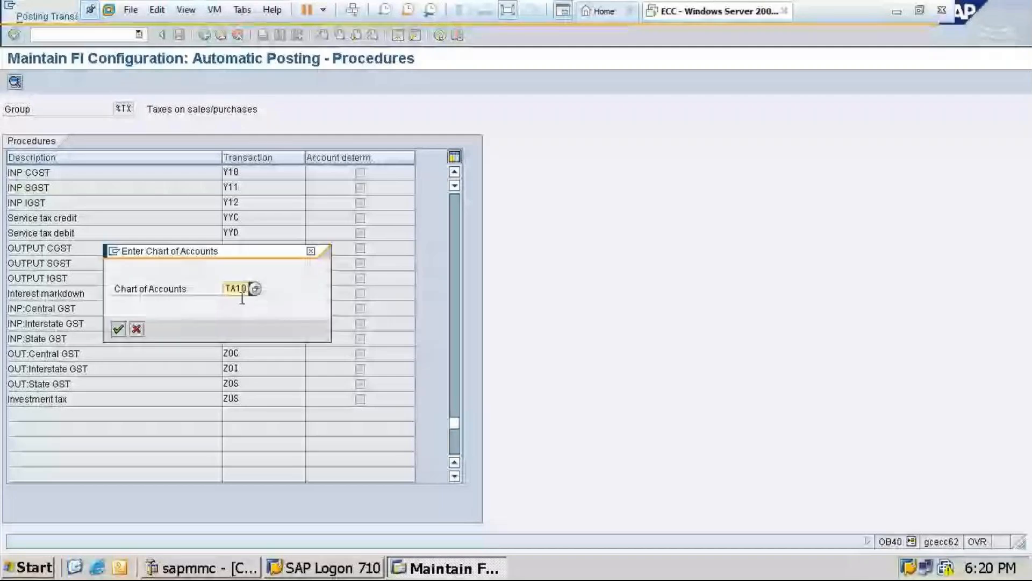
key("Return")
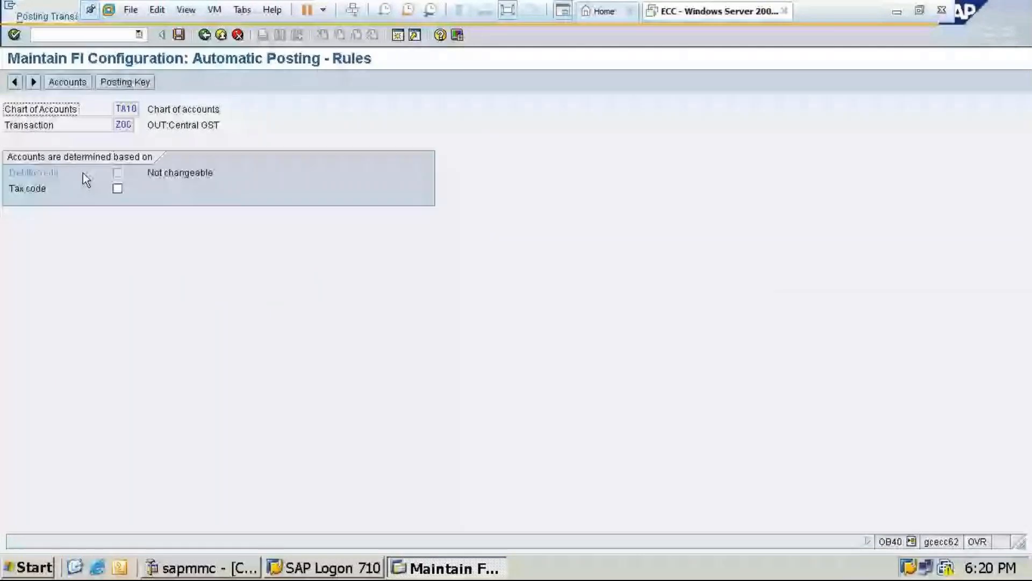
Make account determination for ZOC depend on the tax code and save the rule
left_click(117, 188)
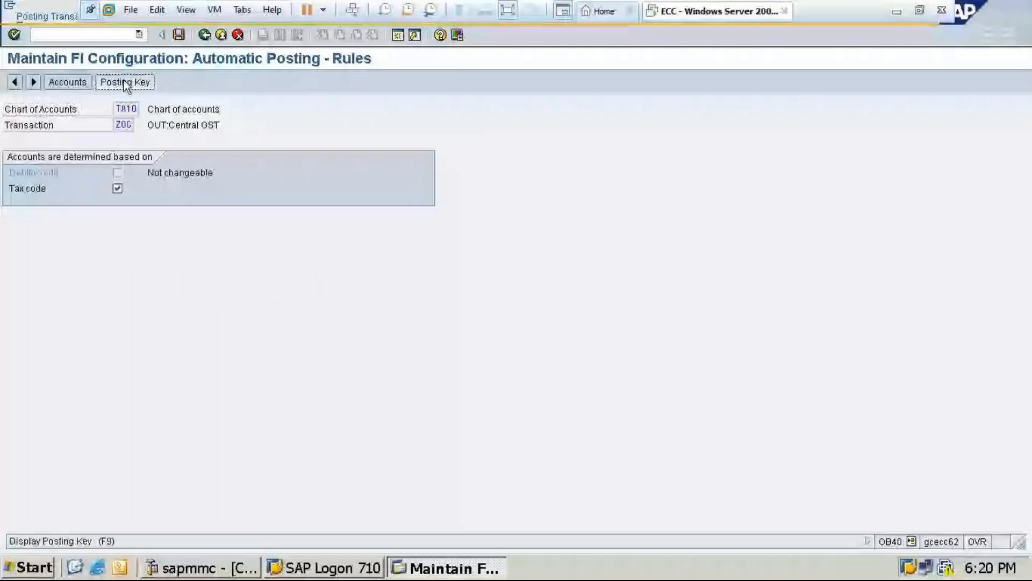
left_click(125, 83)
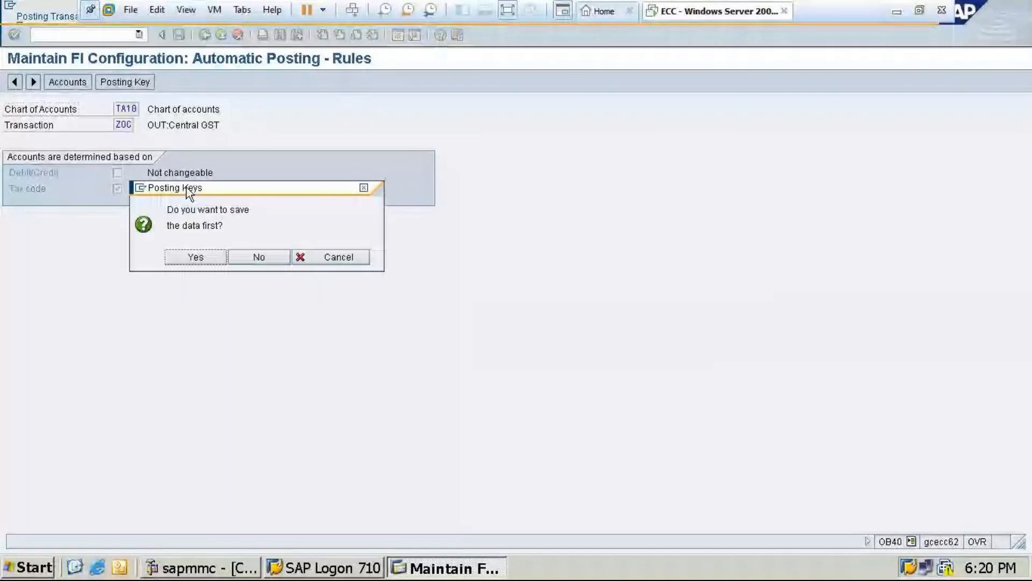
key("Return")
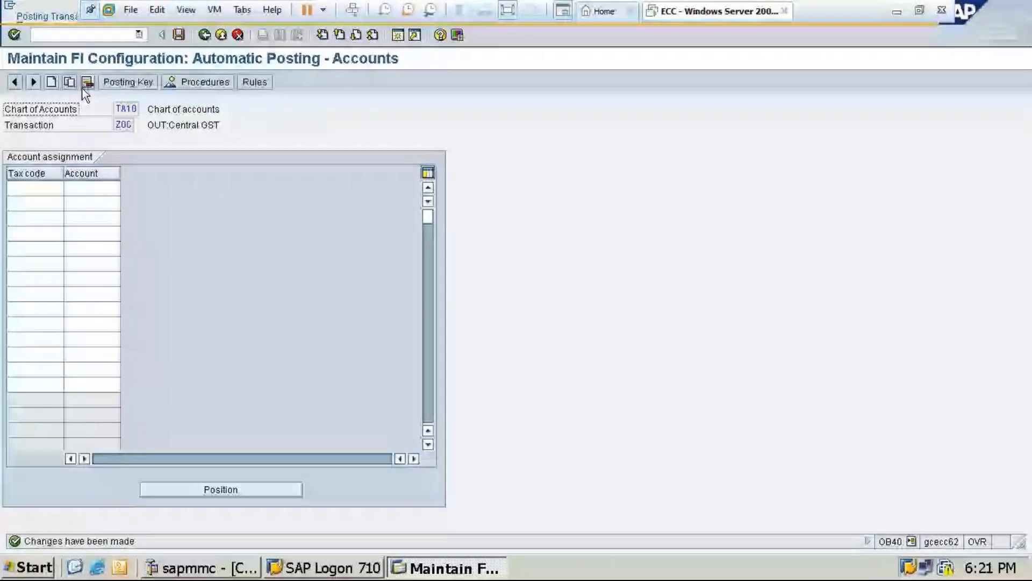
Set the ZOC posting keys to debit 40 and credit 50, save them and go to the account assignments
left_click(127, 156)
type("4")
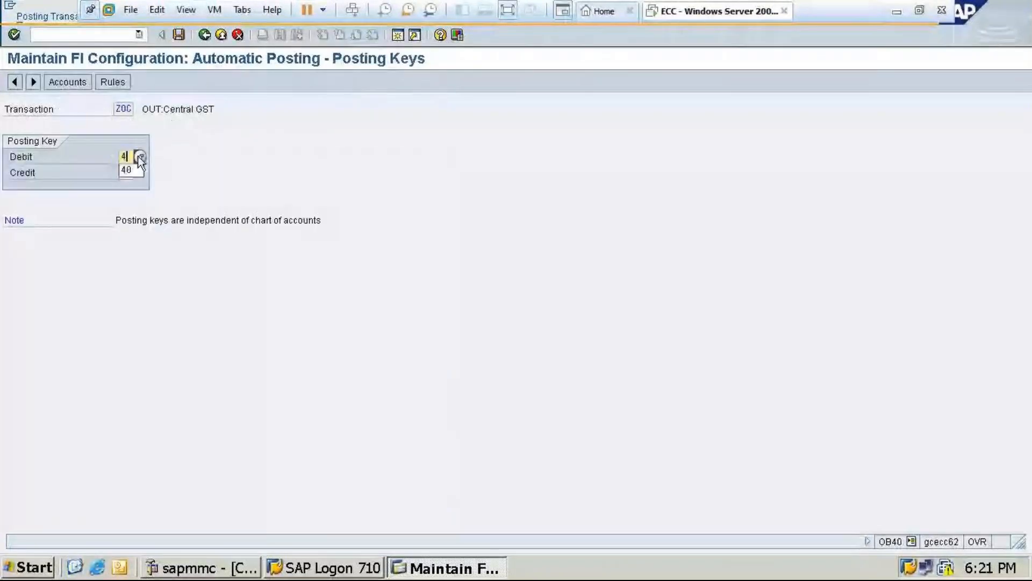
type("0")
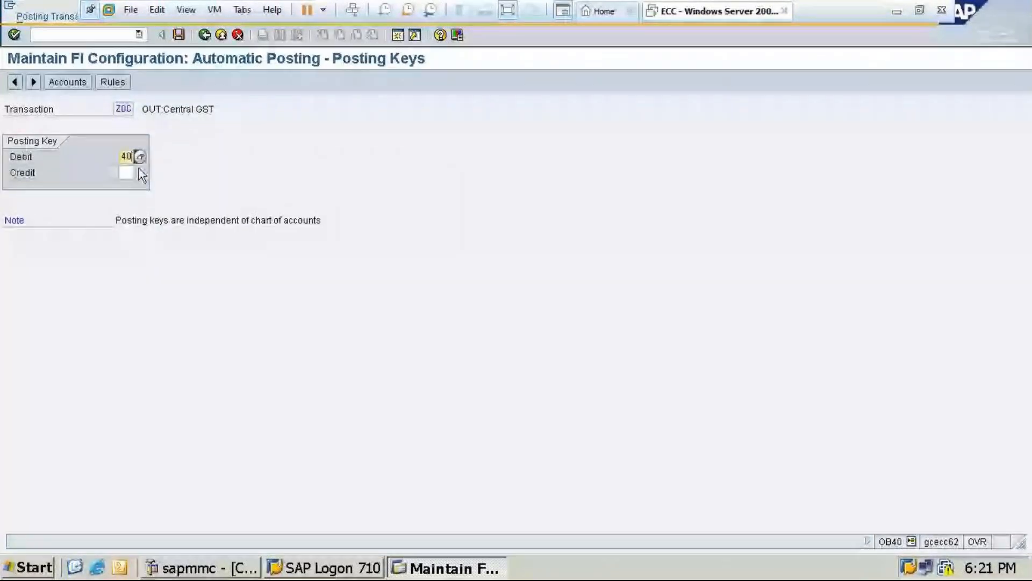
left_click(129, 173)
type("50")
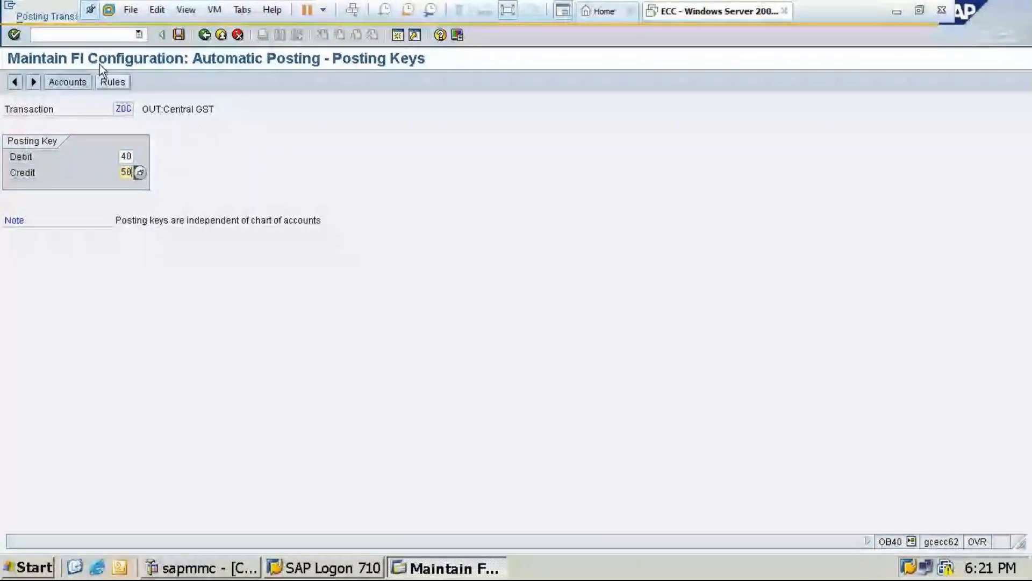
left_click(68, 81)
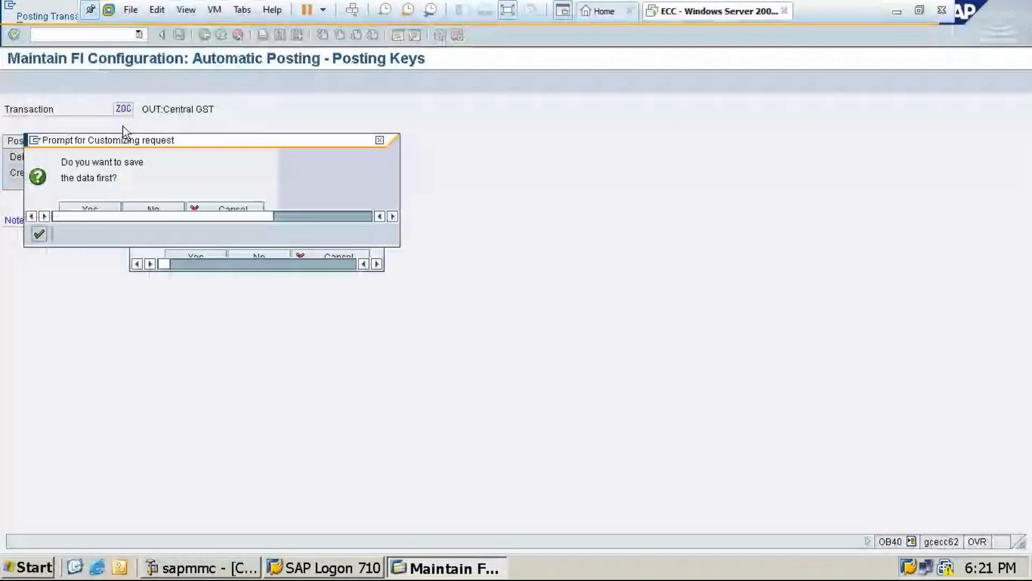
key("Return")
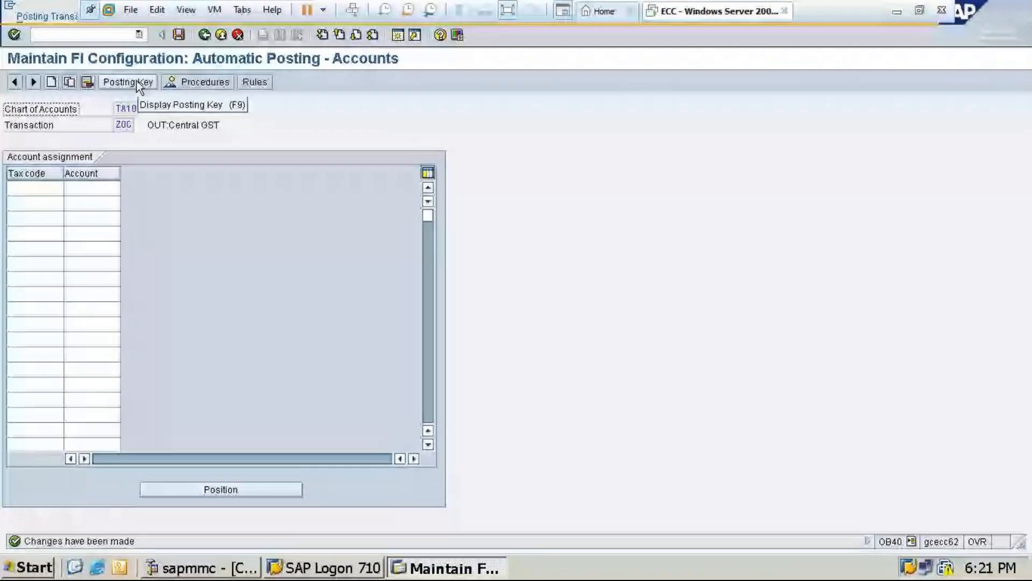
Assign G/L account 200005 (OUT:Central GST) to tax code X3 for ZOC and save the assignment in the customizing request
left_click(38, 189)
type("x")
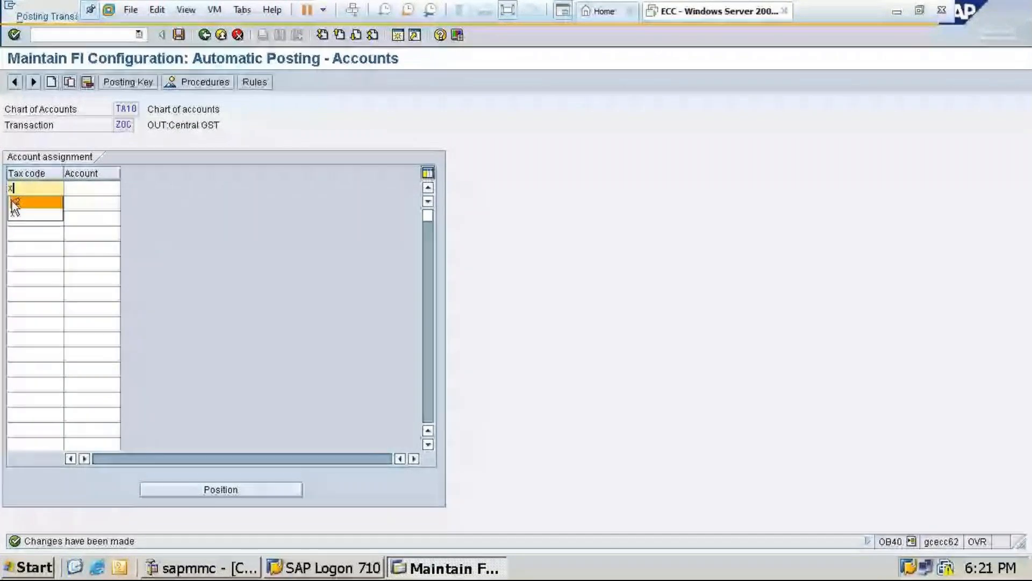
type("3")
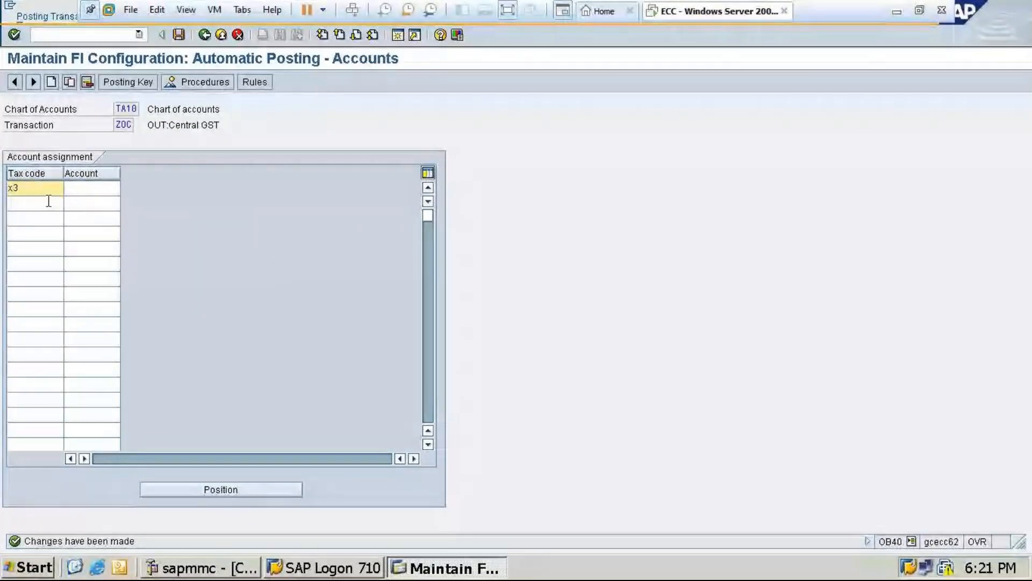
left_click(92, 190)
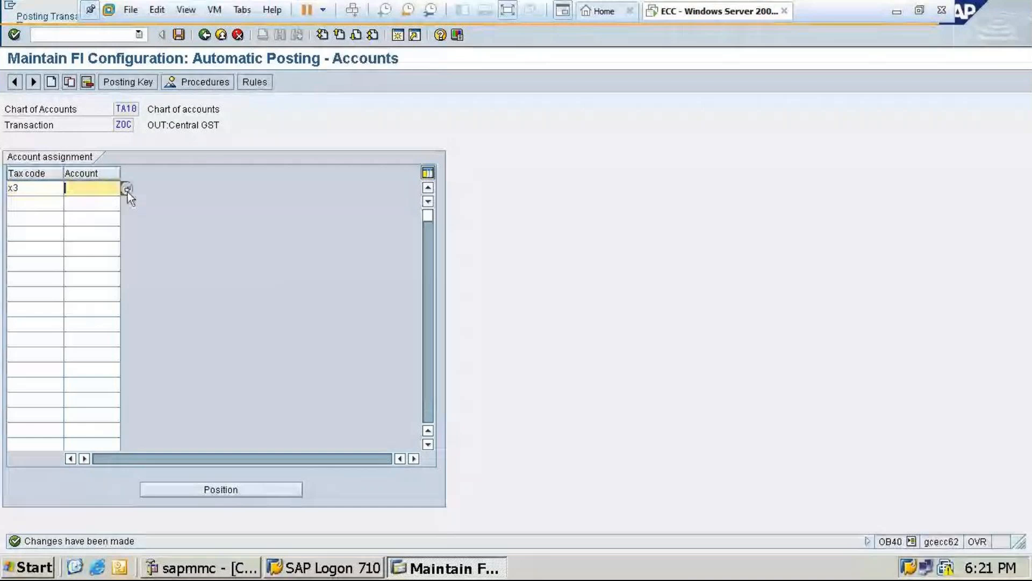
left_click(127, 189)
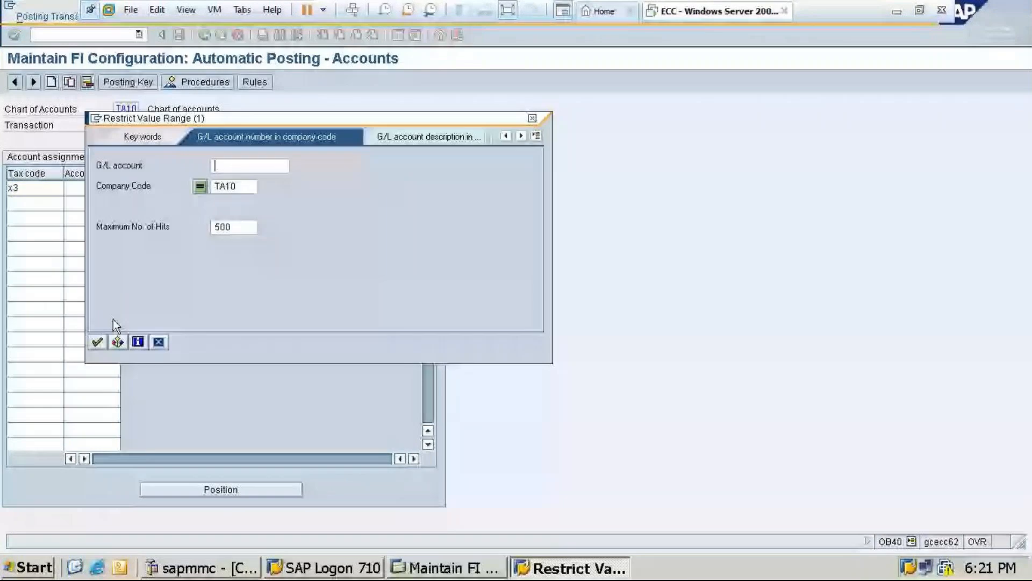
key("Return")
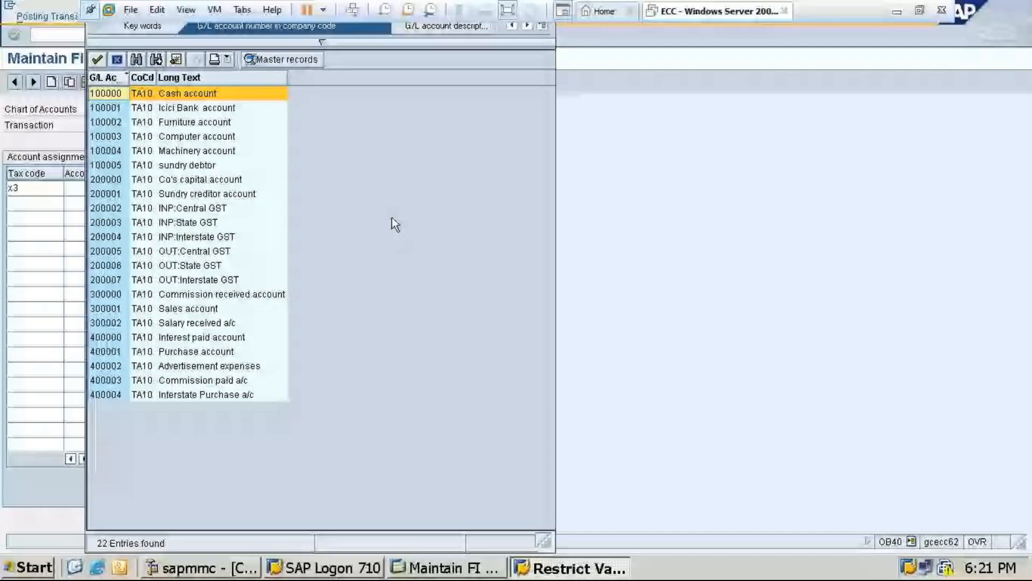
left_click(207, 251)
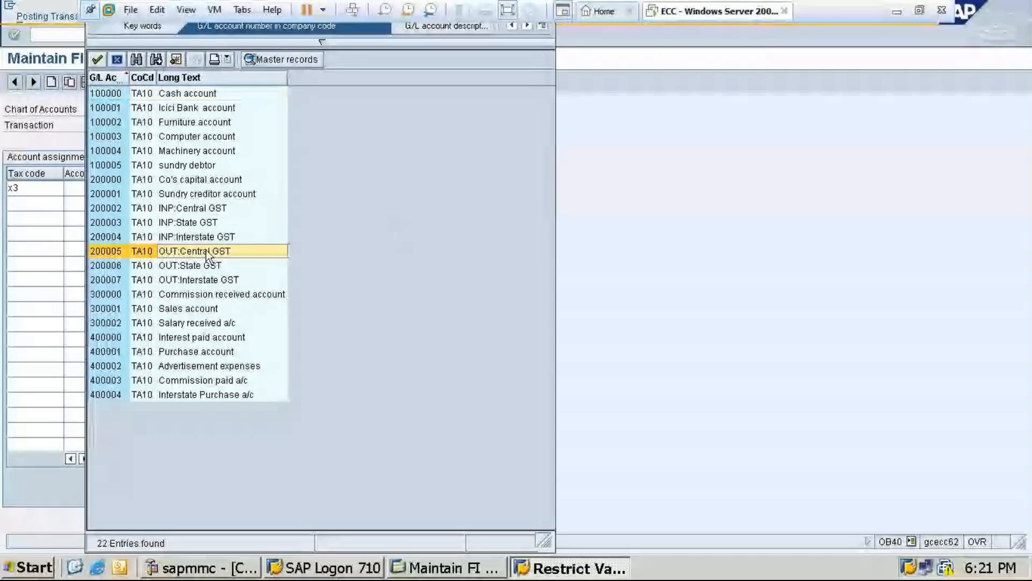
double_click(205, 250)
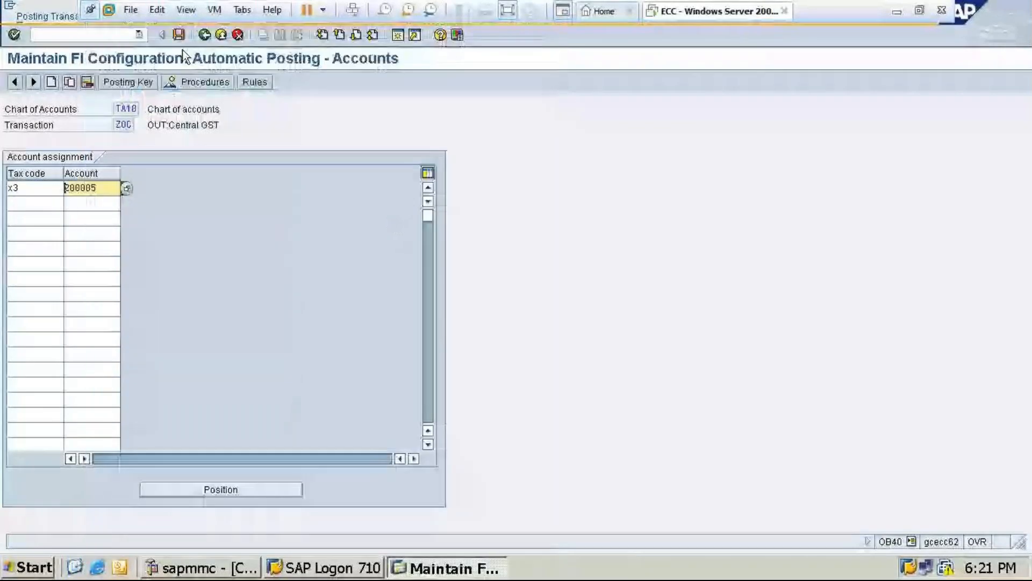
left_click(179, 34)
left_click(39, 235)
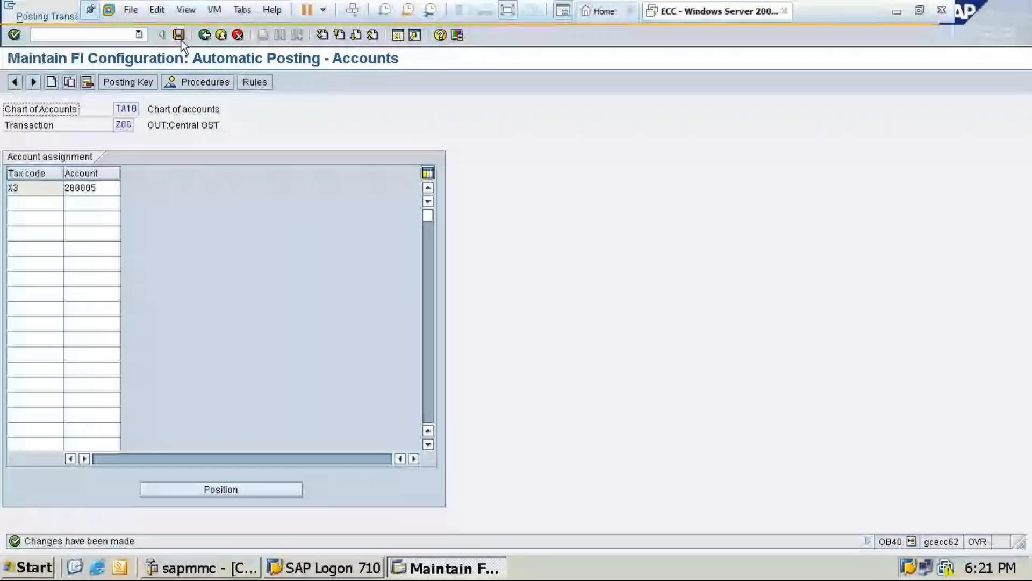
Open the OUT:State GST procedure (ZOS), make its account determination depend on the tax code and save the rule
left_click(179, 39)
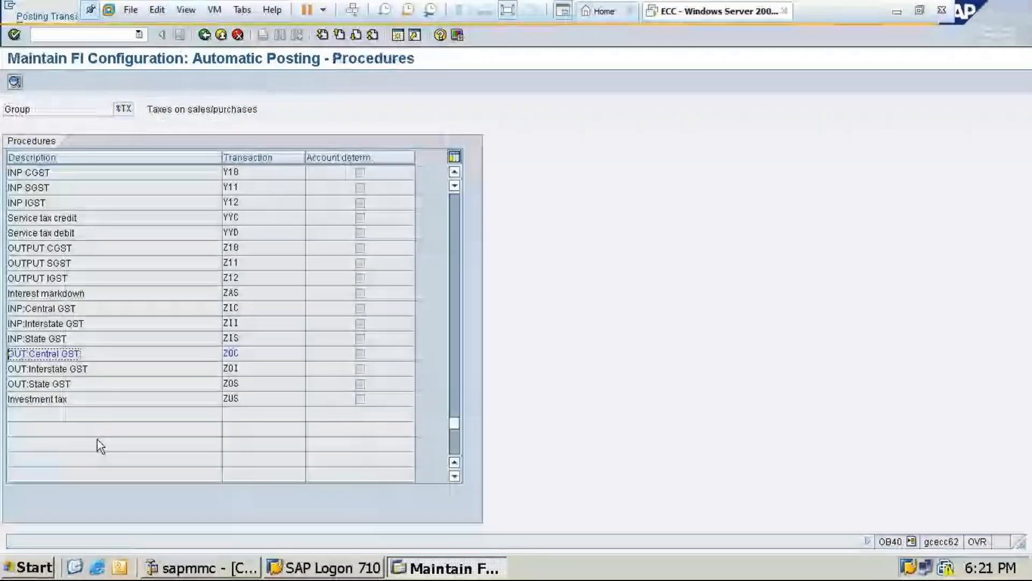
double_click(41, 383)
left_click(118, 188)
left_click(117, 188)
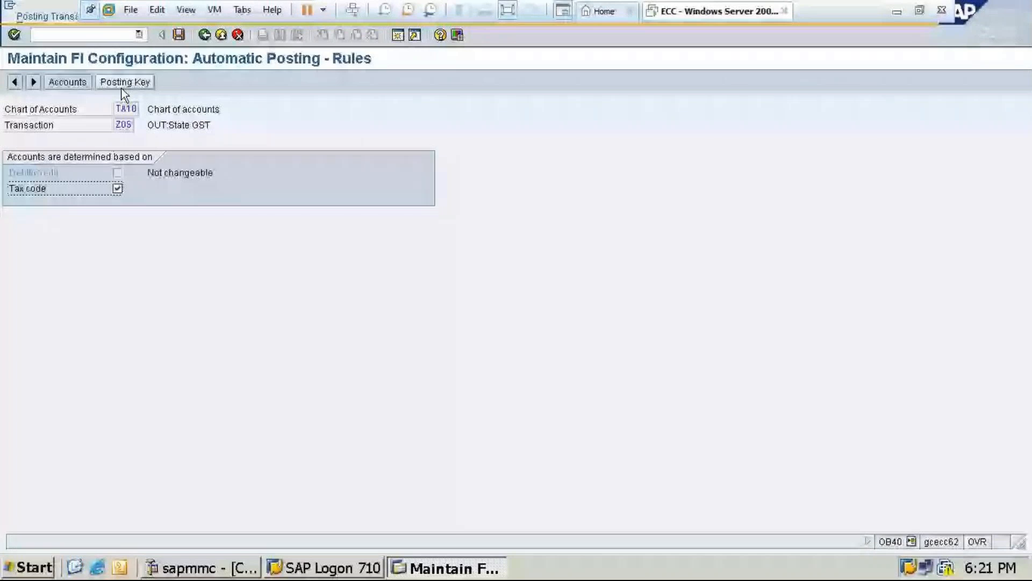
left_click(112, 88)
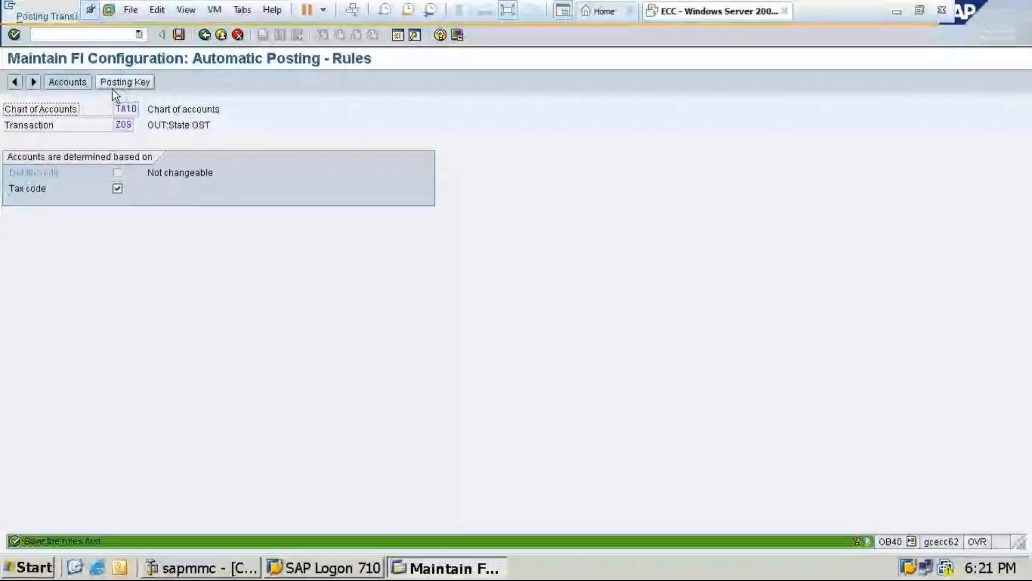
left_click(111, 88)
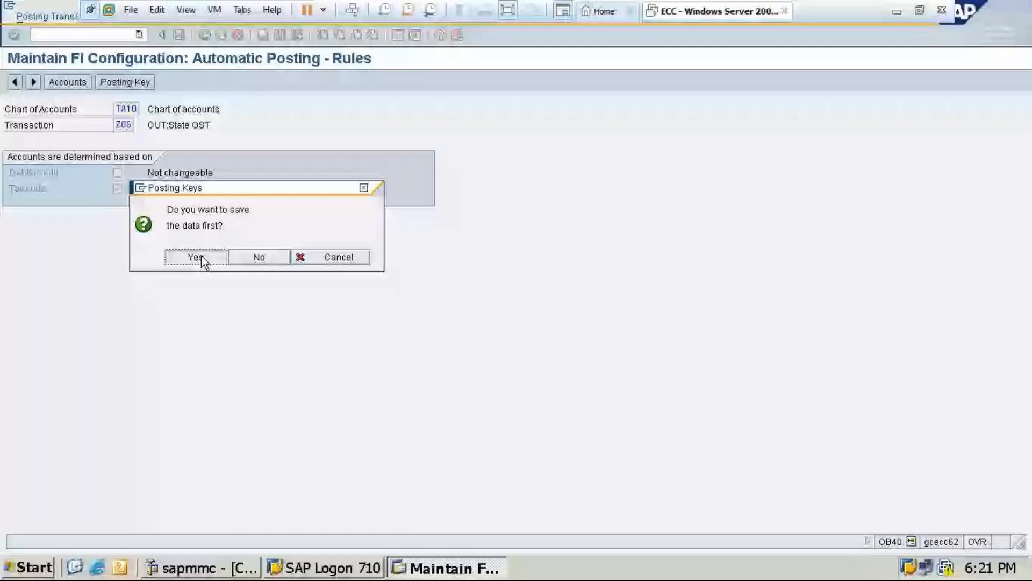
left_click(197, 257)
Set the ZOS posting keys to debit 40 and credit 50, save them and go to the account assignments
left_click(137, 84)
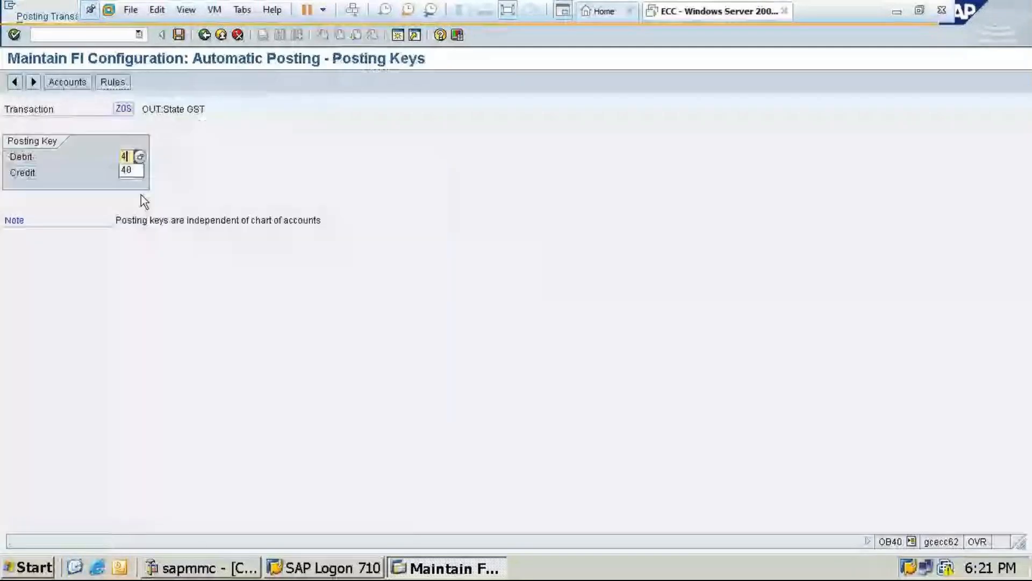
type("40")
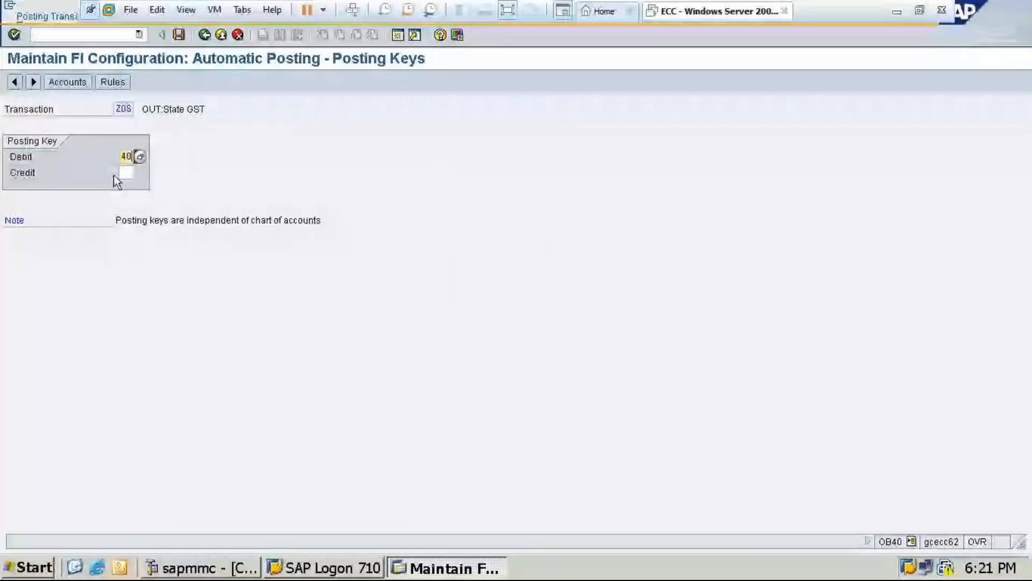
left_click(131, 170)
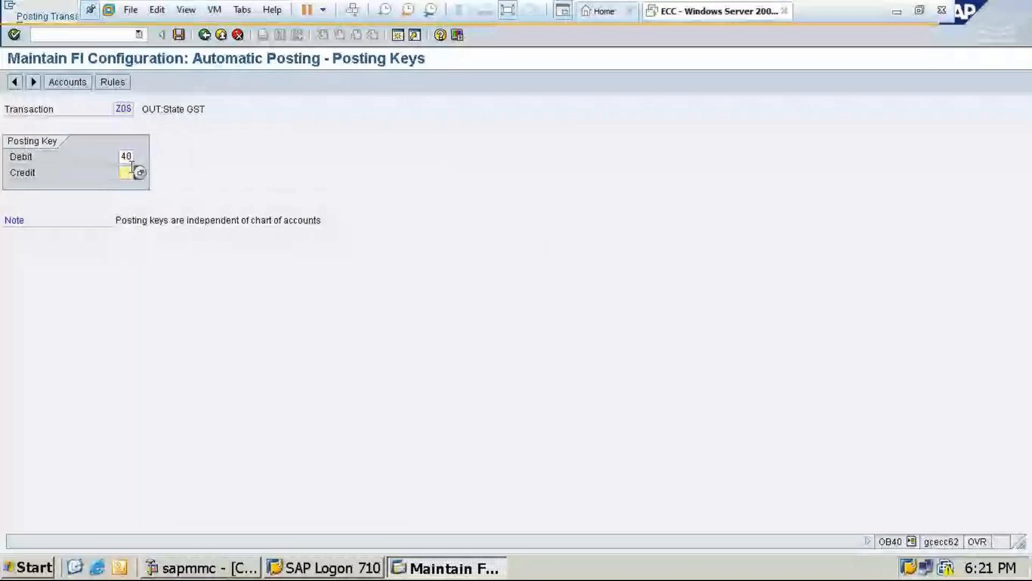
type("50")
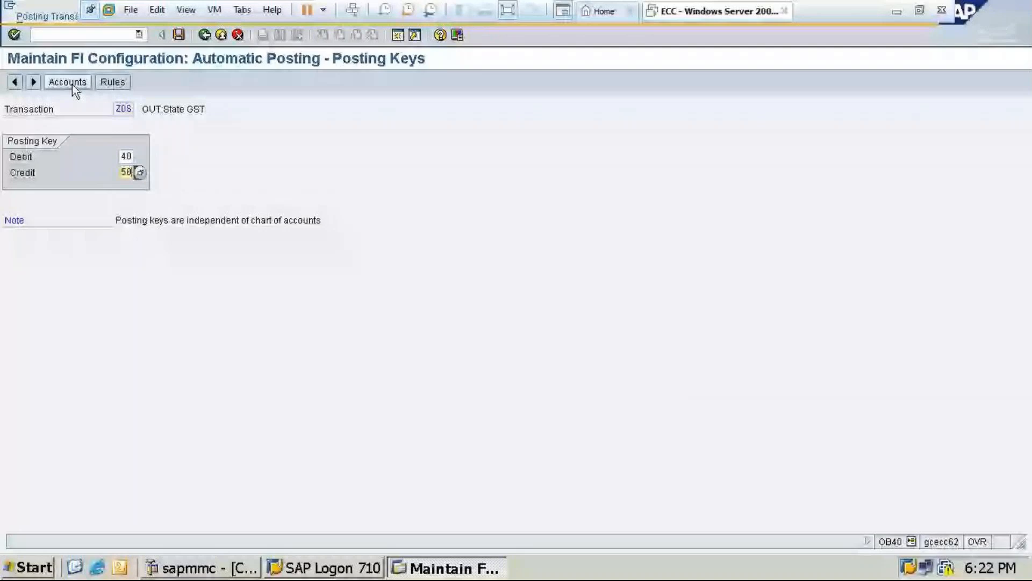
left_click(72, 84)
left_click(39, 233)
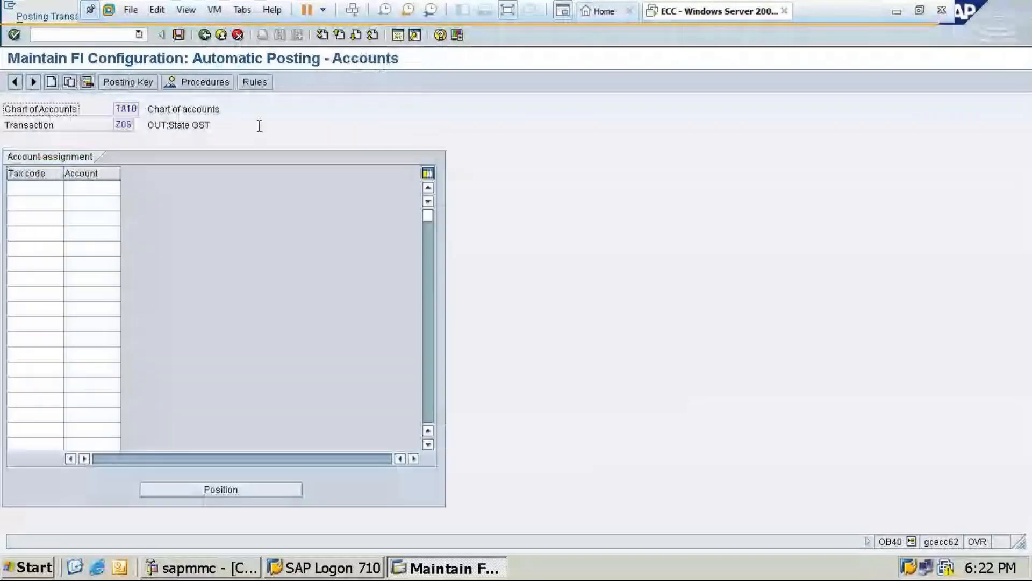
Assign G/L account 200006 (OUT:State GST) to tax code X3 for ZOS and save the assignment in the customizing request
left_click(31, 188)
type("x")
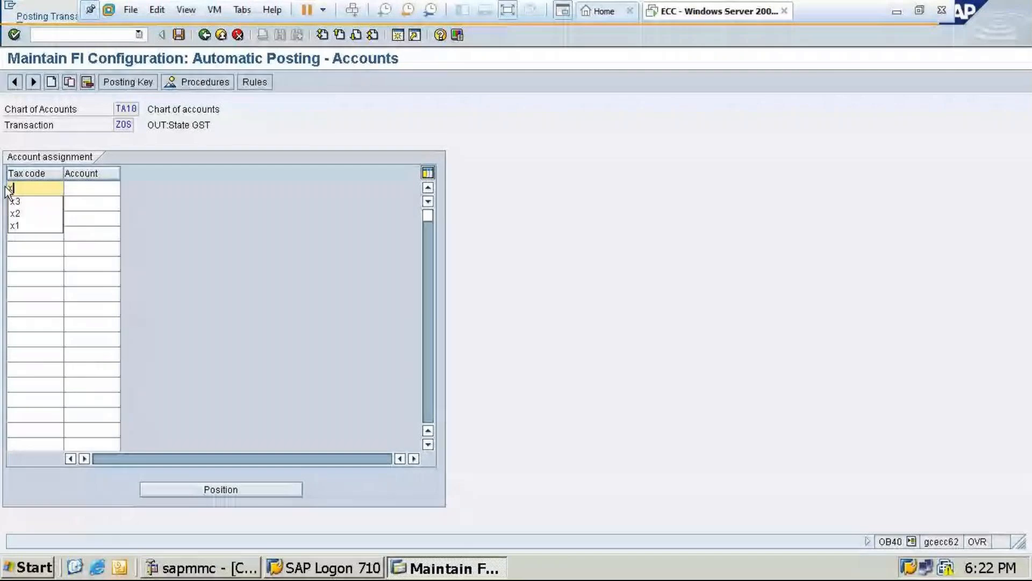
type("3")
key("Tab")
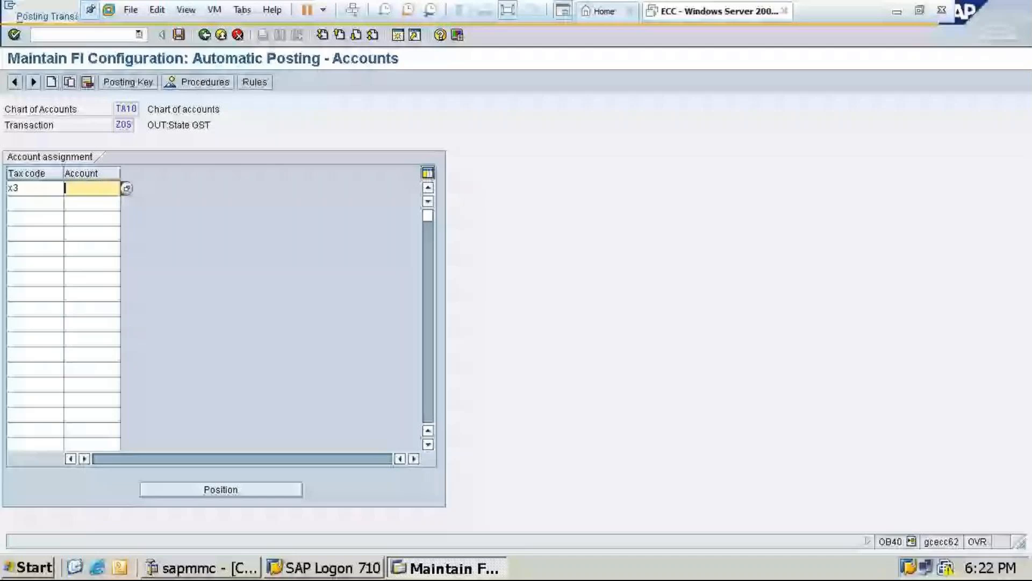
key("F4")
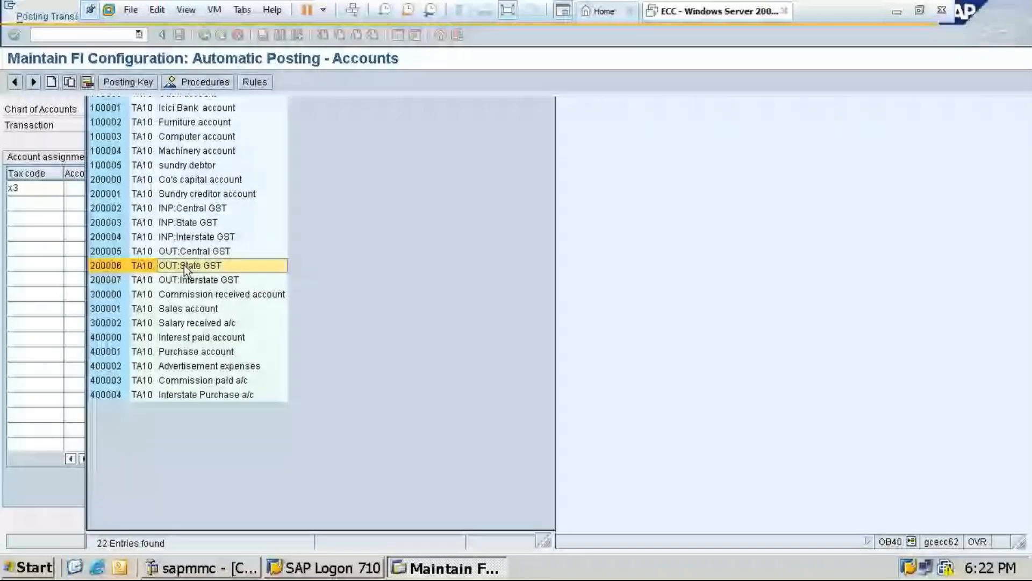
left_click(184, 265)
left_click(179, 35)
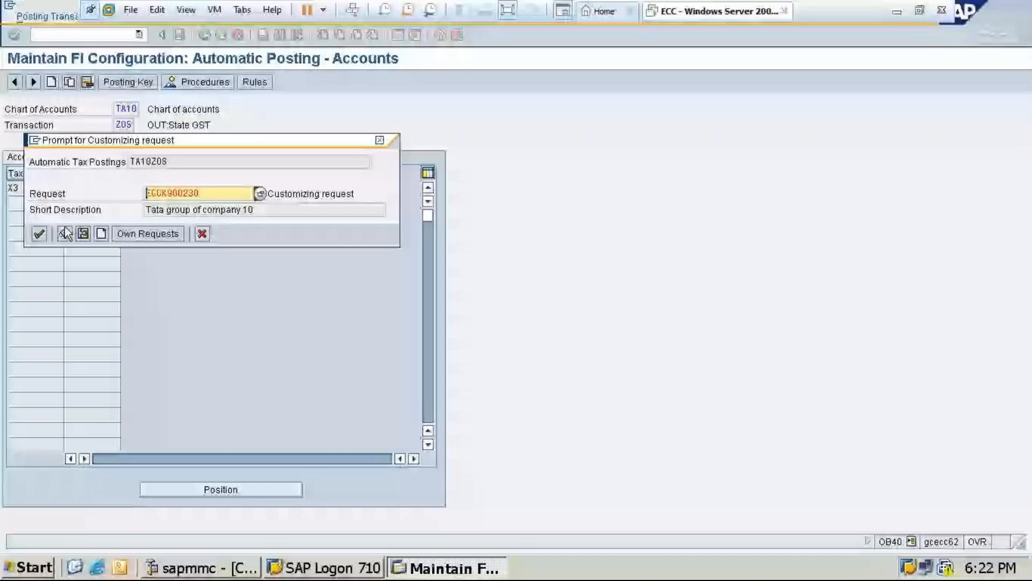
key("Return")
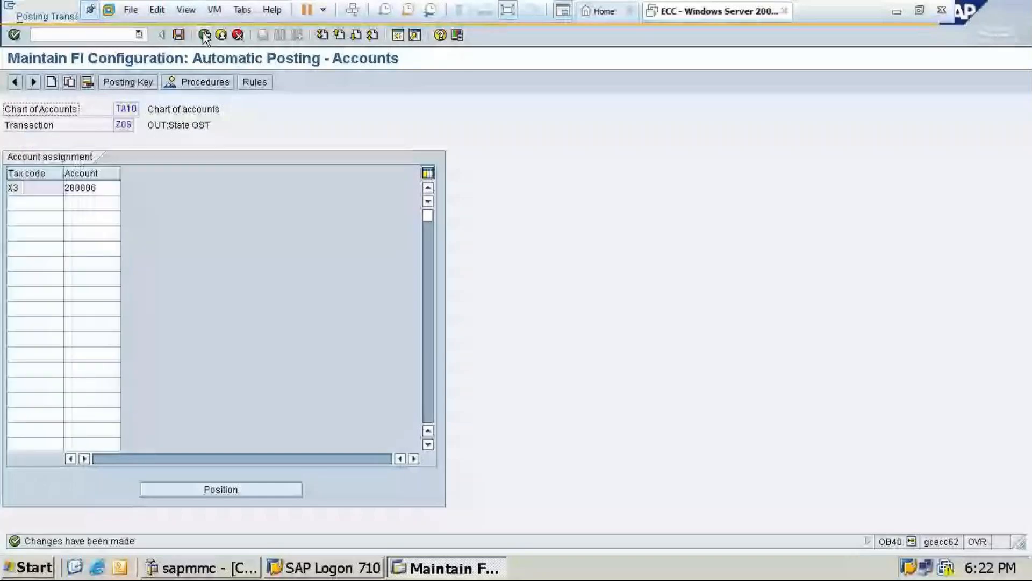
Open the OUT:Interstate GST procedure (ZOI), make its account determination depend on the tax code and save the rule
left_click(204, 36)
double_click(34, 370)
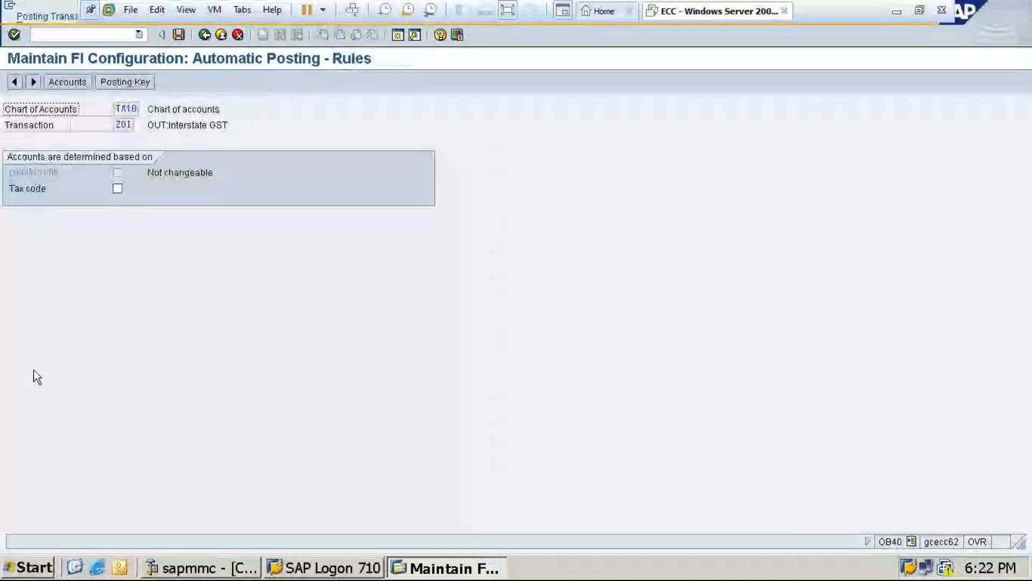
left_click(117, 188)
key("ctrl+s")
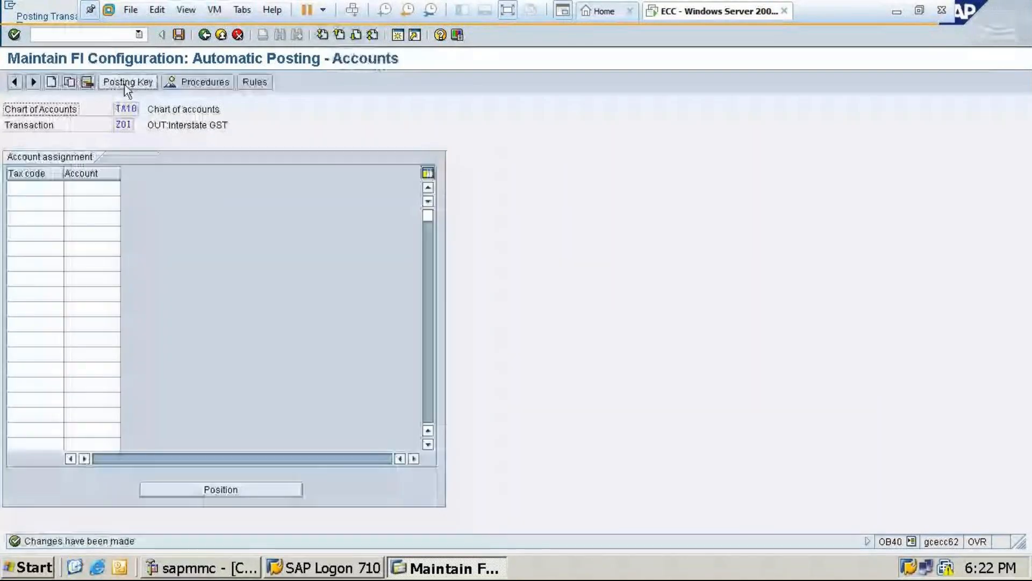
Set the ZOI posting keys to debit 40 and credit 50, save them and go to the account assignments
left_click(124, 84)
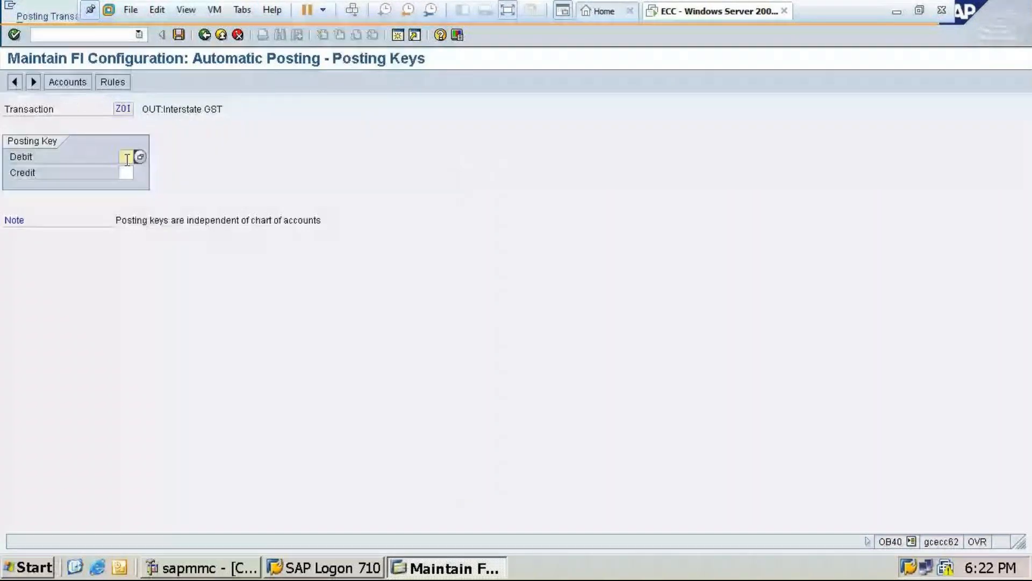
type("40")
key("Tab")
type("50")
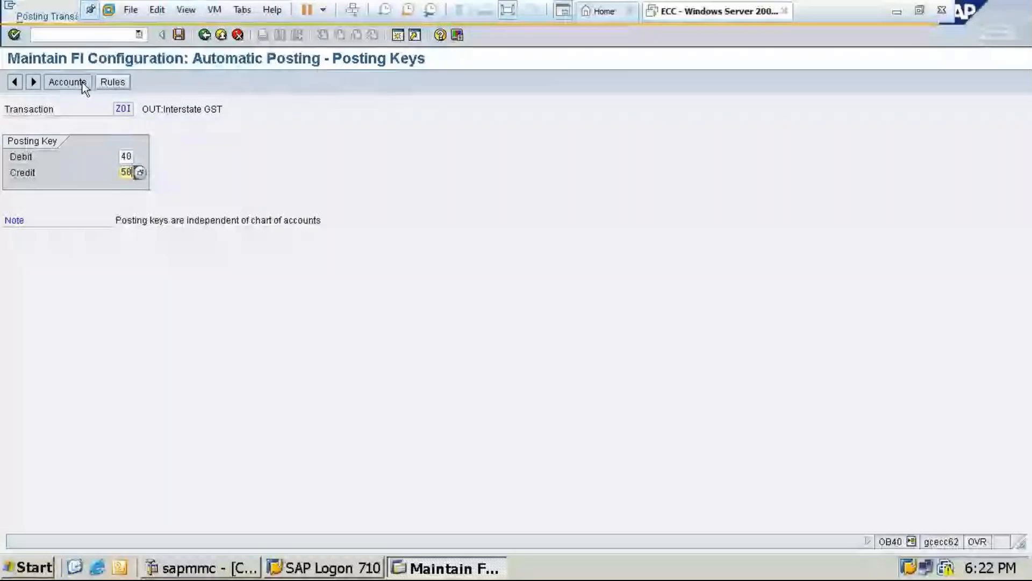
left_click(67, 82)
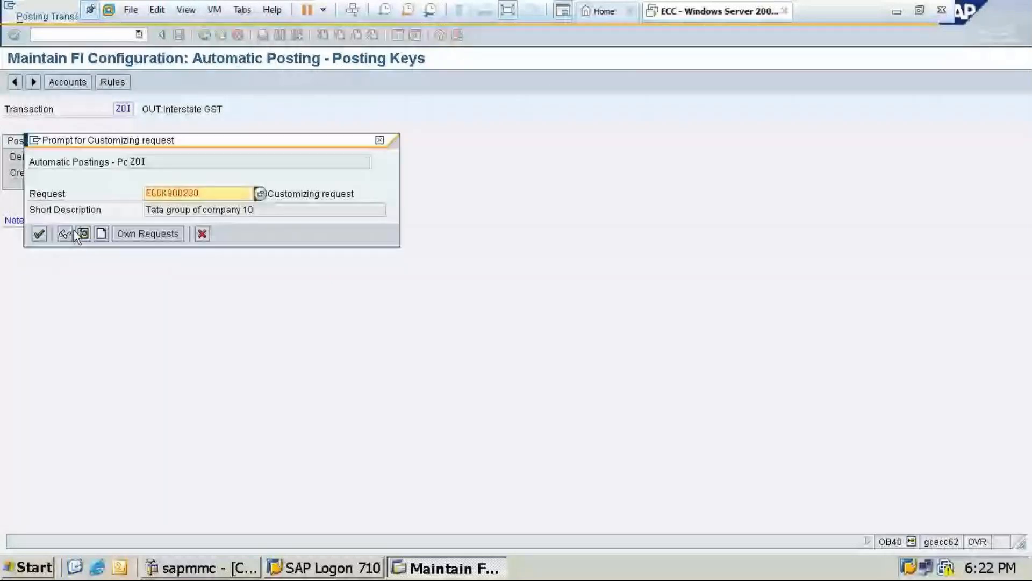
left_click(73, 230)
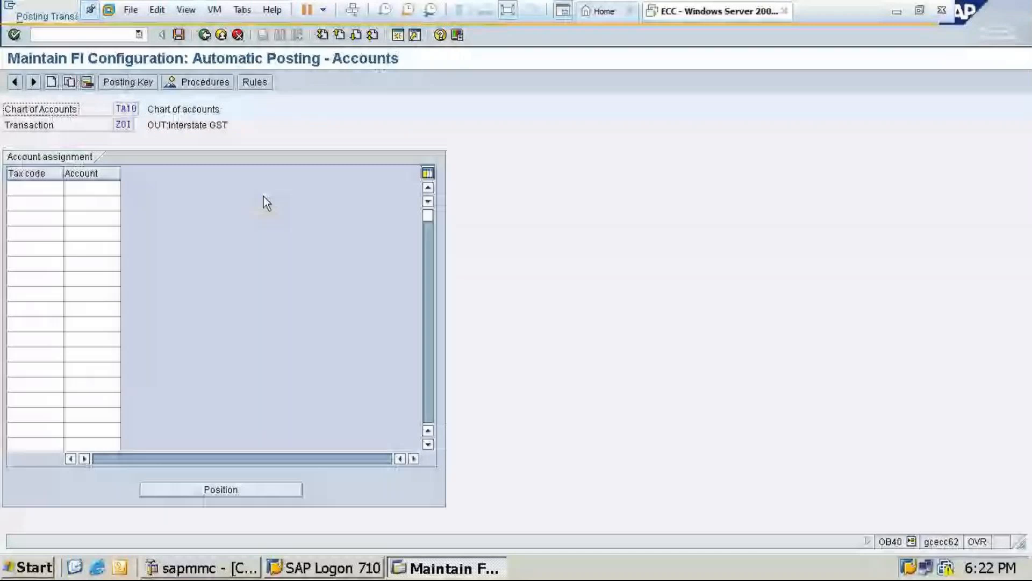
Assign G/L account 200007 (OUT:Interstate GST) to tax code X4 for ZOI and save the assignment in the customizing request
left_click(51, 189)
type("x")
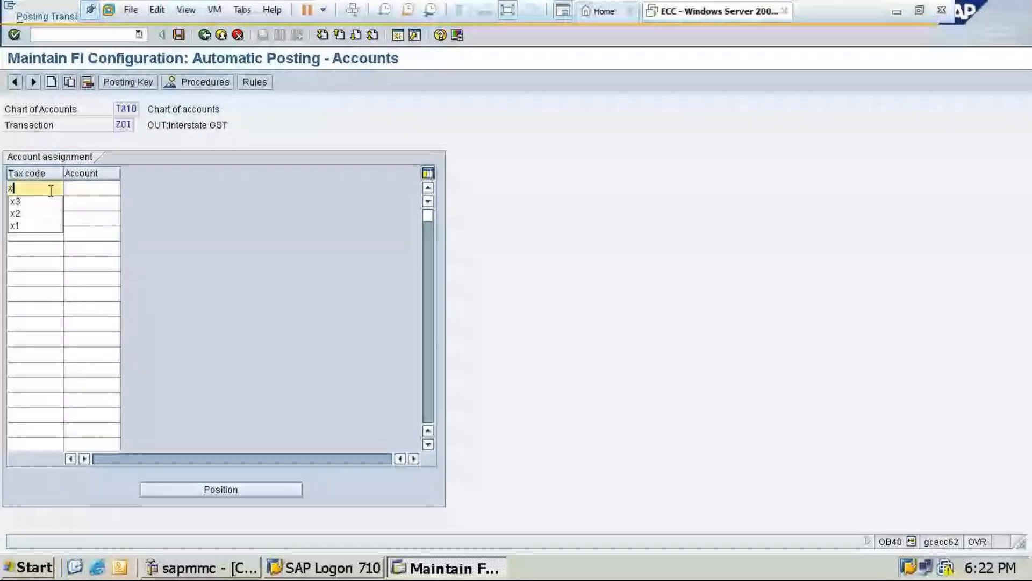
type("4")
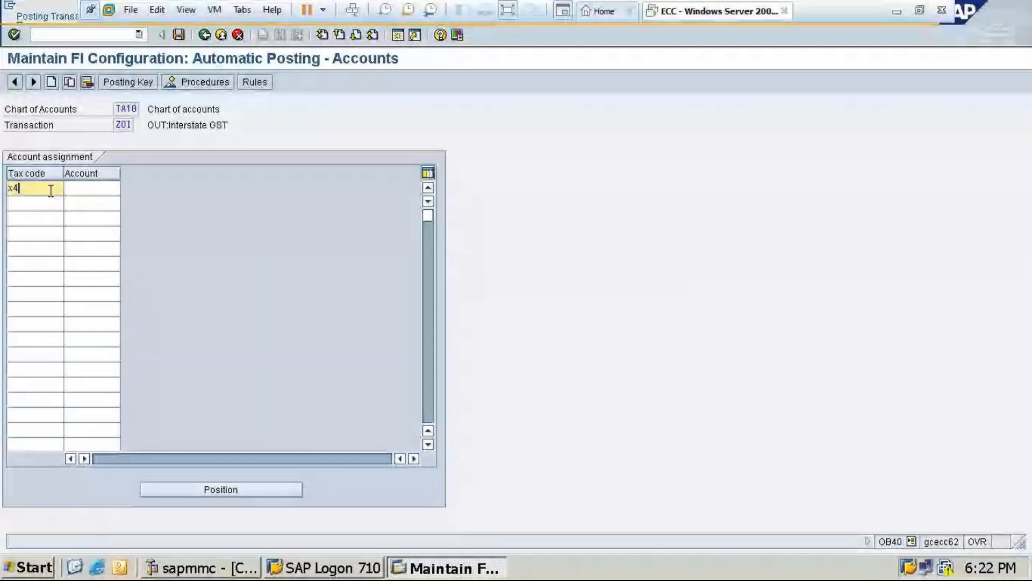
left_click(227, 344)
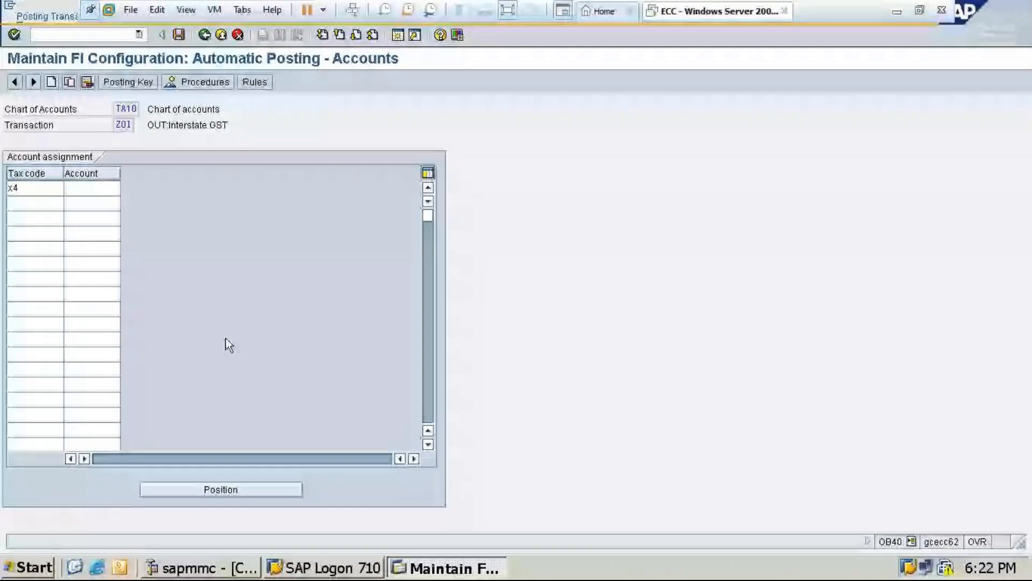
left_click(95, 341)
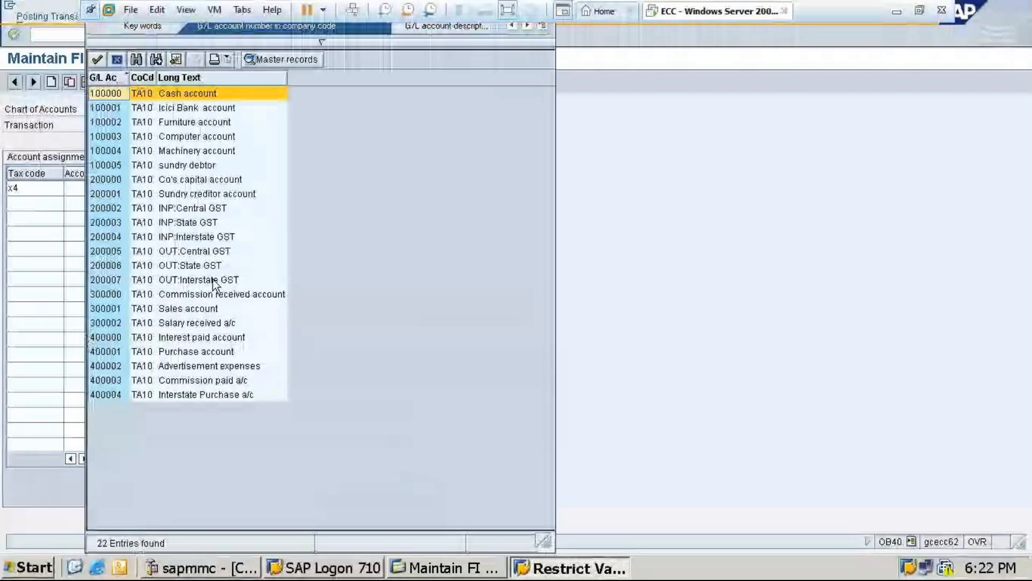
left_click(196, 280)
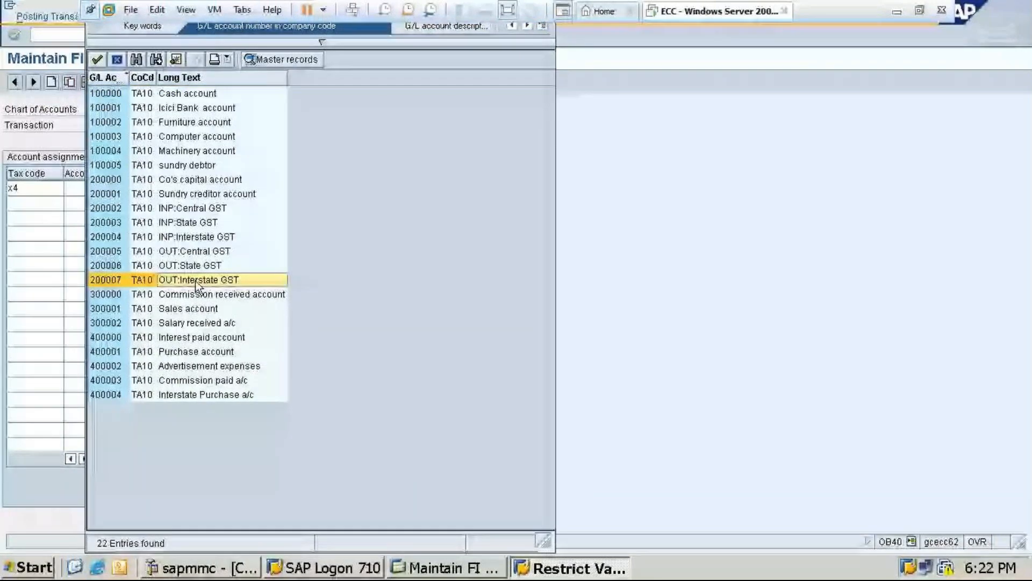
double_click(195, 281)
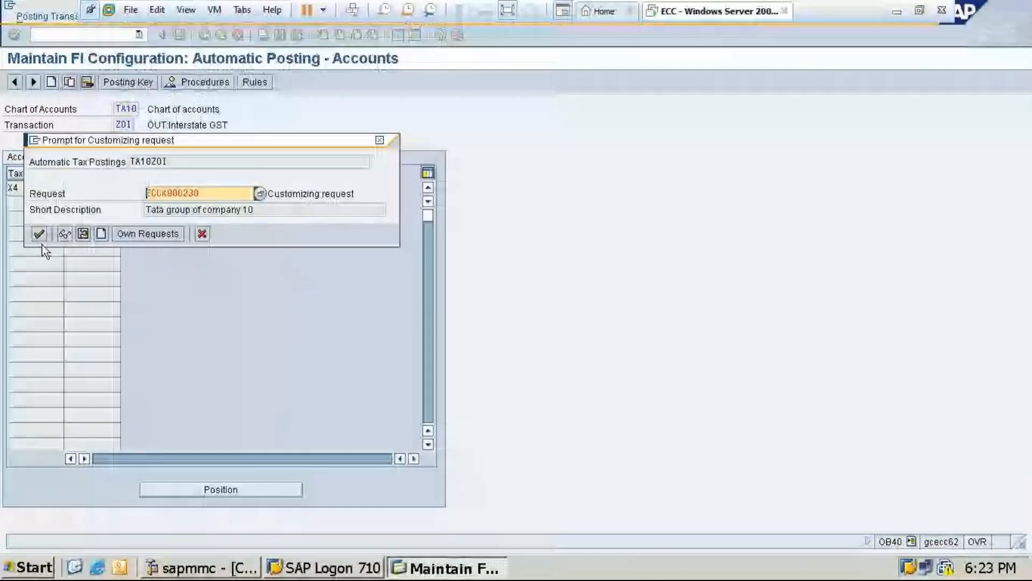
left_click(38, 234)
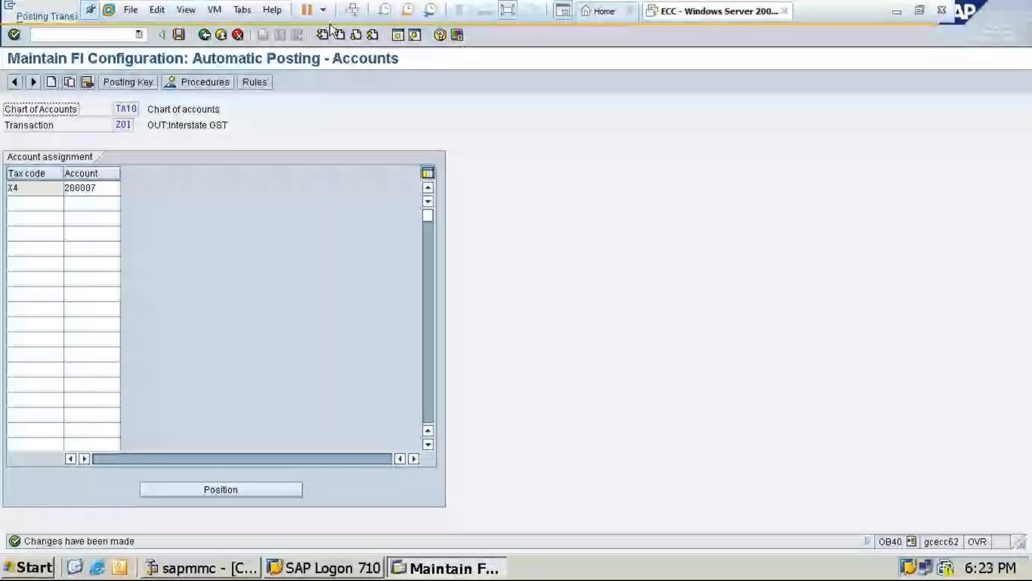
Leave the automatic posting configuration and open customer invoice entry with transaction FB70
left_click(204, 35)
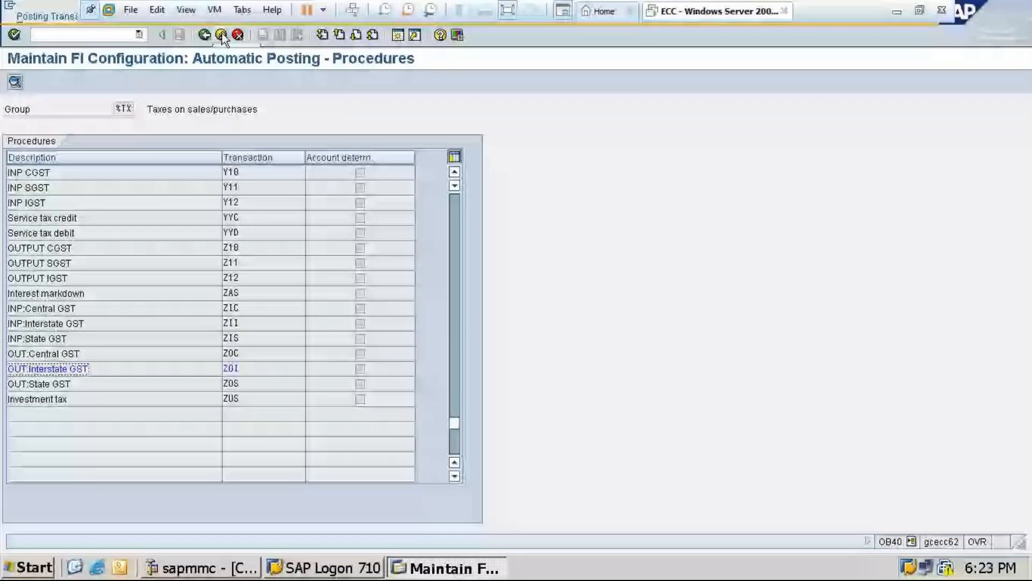
left_click(221, 35)
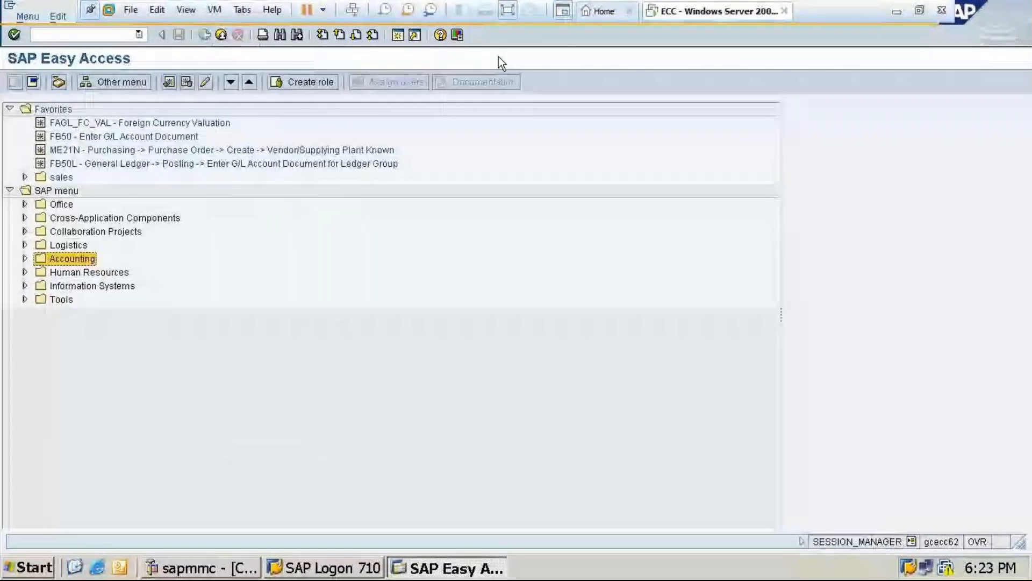
type("/nf")
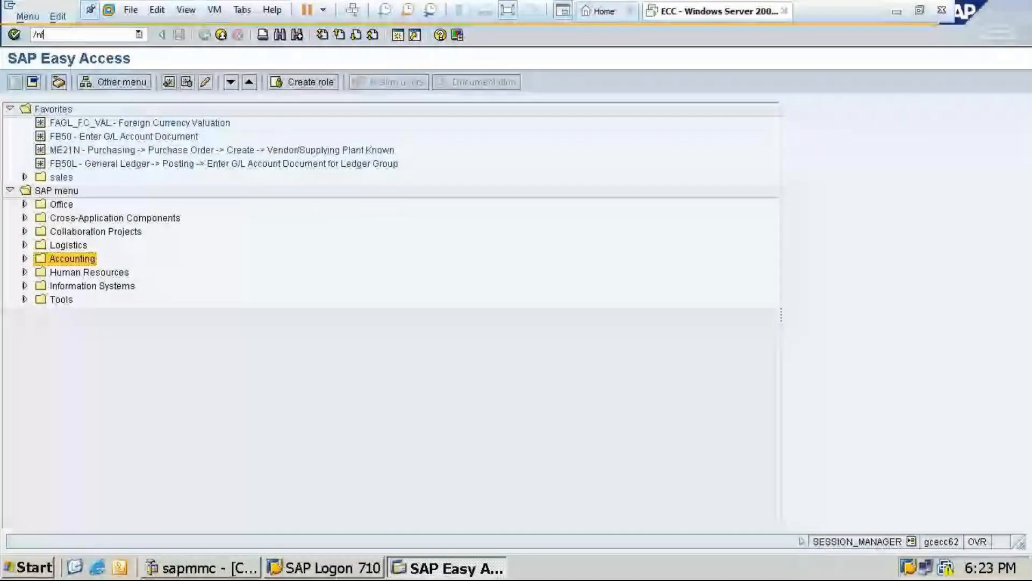
type("b7")
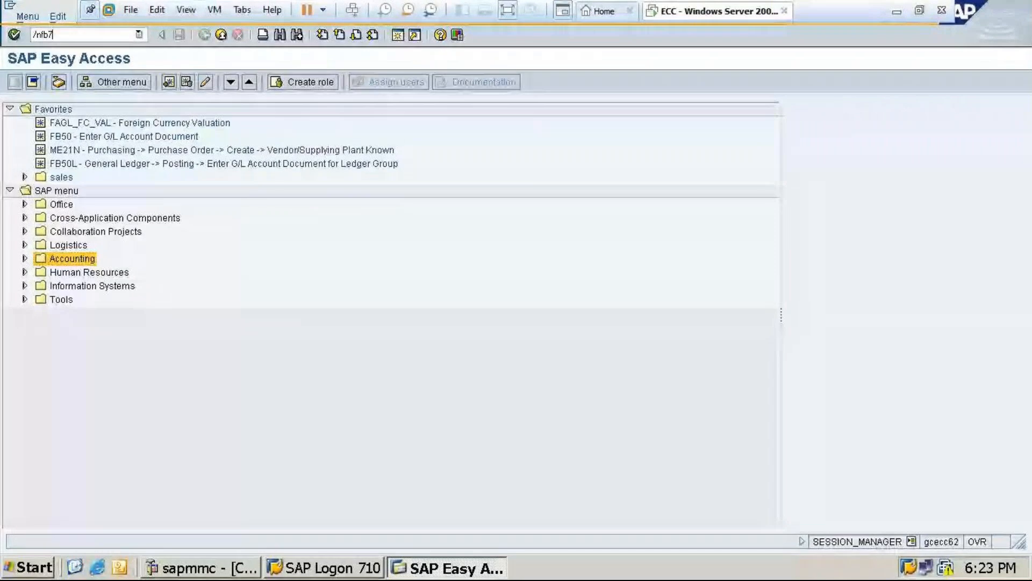
type("0")
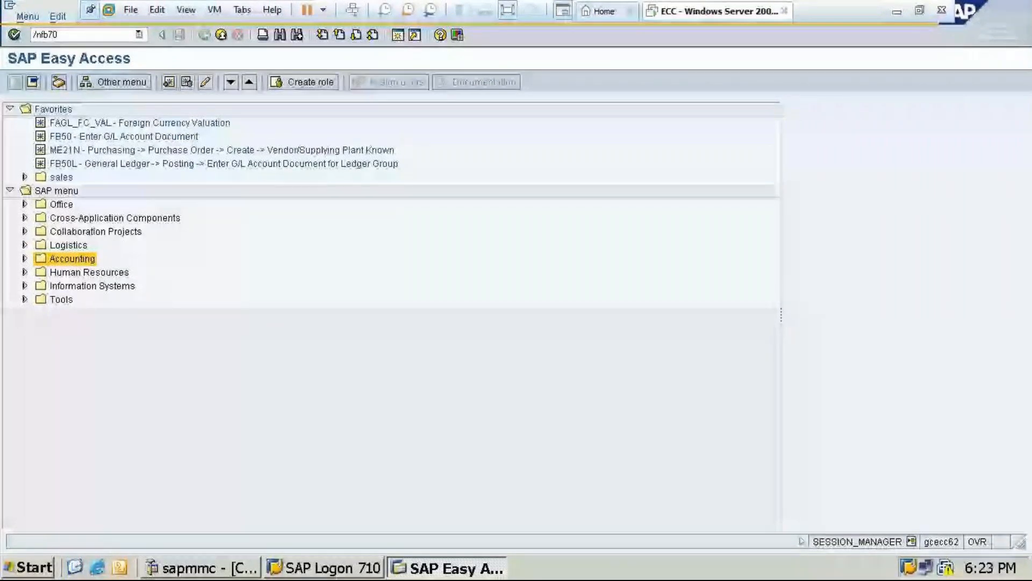
key("Return")
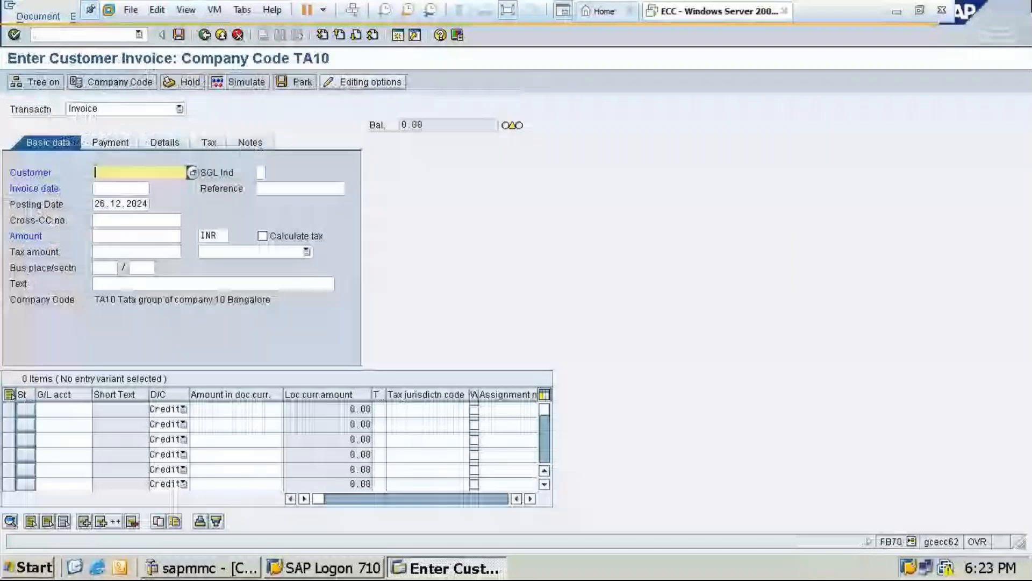
Pick the company code TA10 customer, and enter invoice date 26.12.2024, amount 34000 INR and text "Being goods sold on credit"
key("F4")
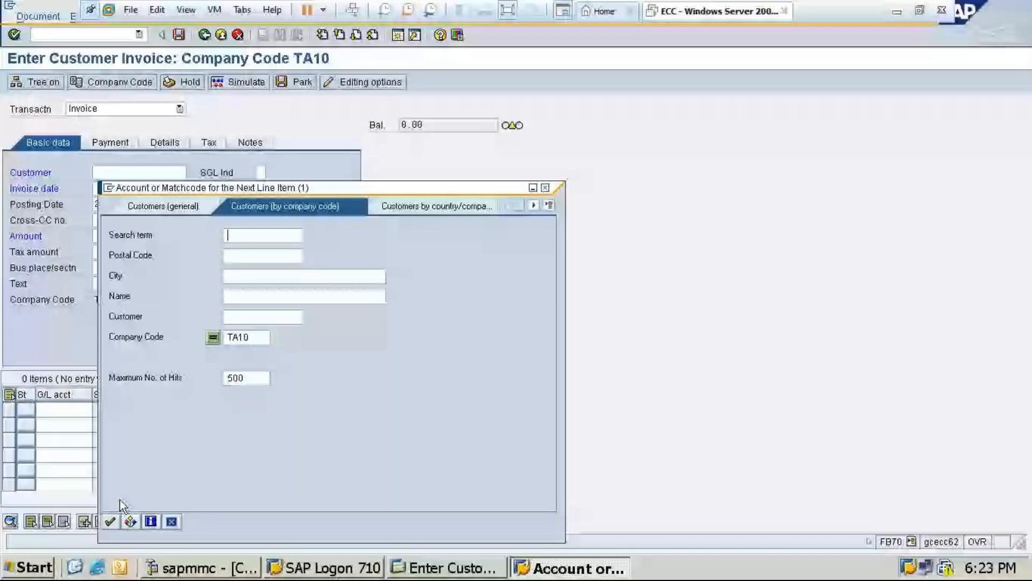
key("F4")
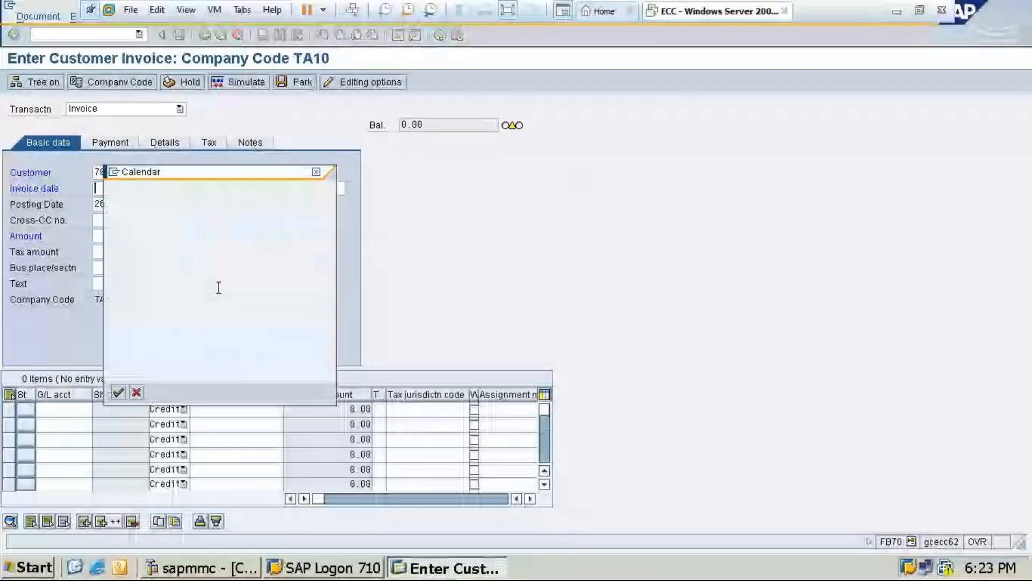
key("Return")
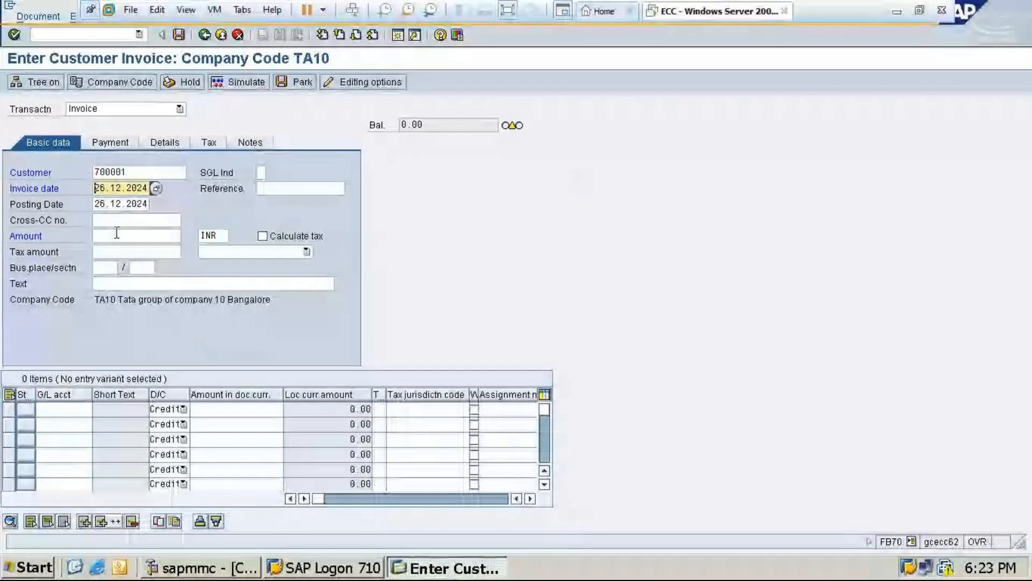
left_click(99, 235)
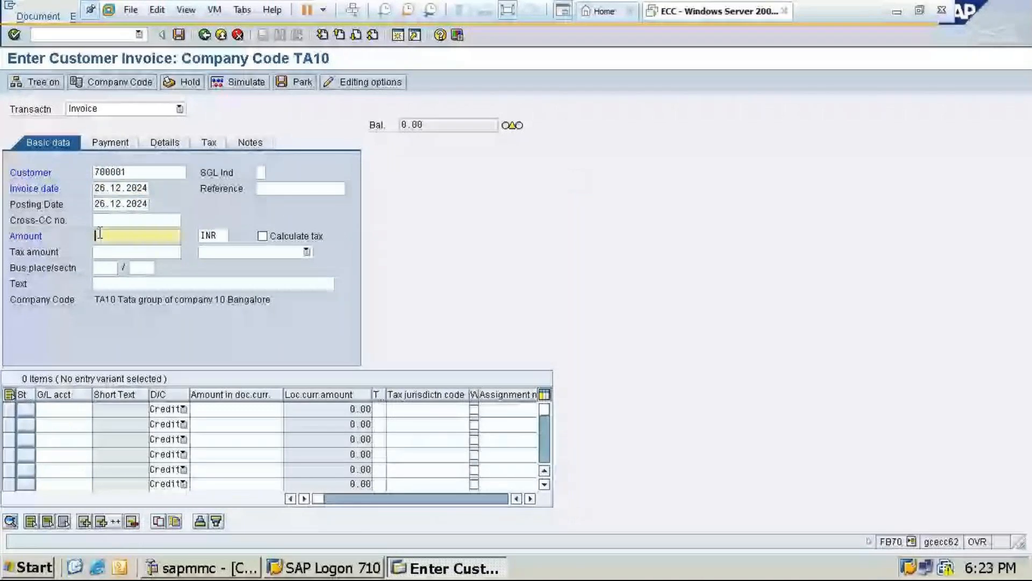
type("34000")
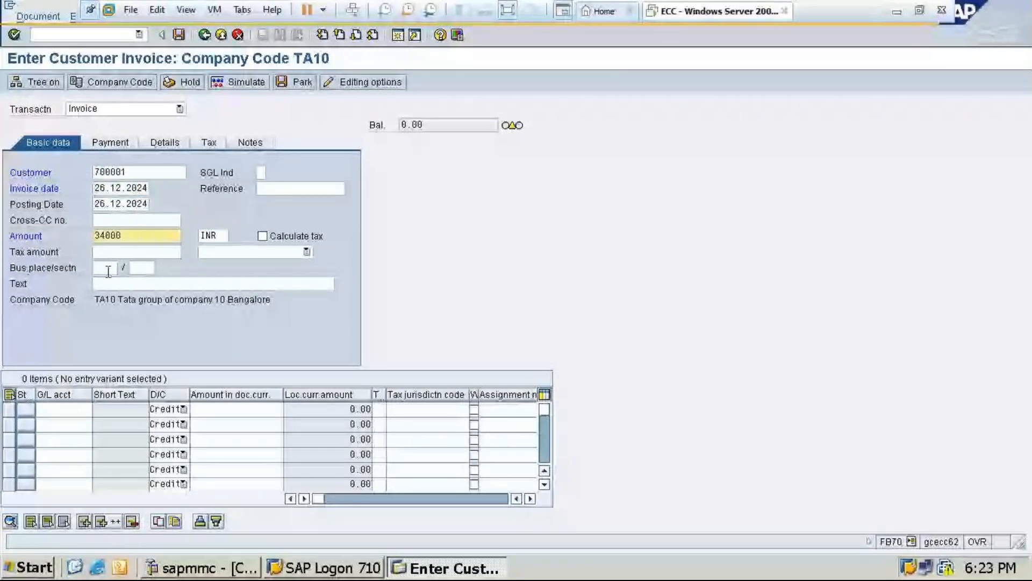
left_click(106, 281)
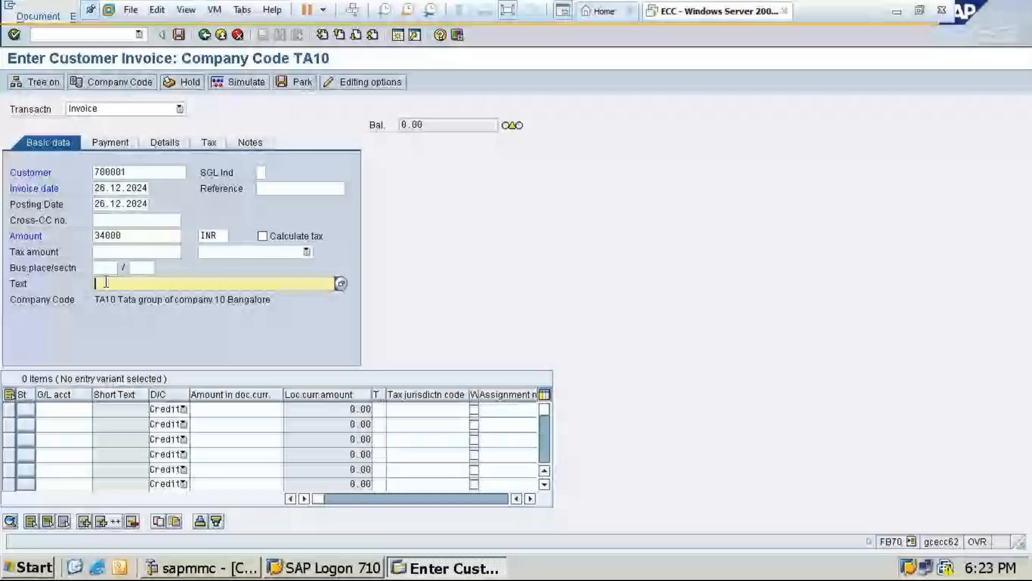
type("b")
key("Return")
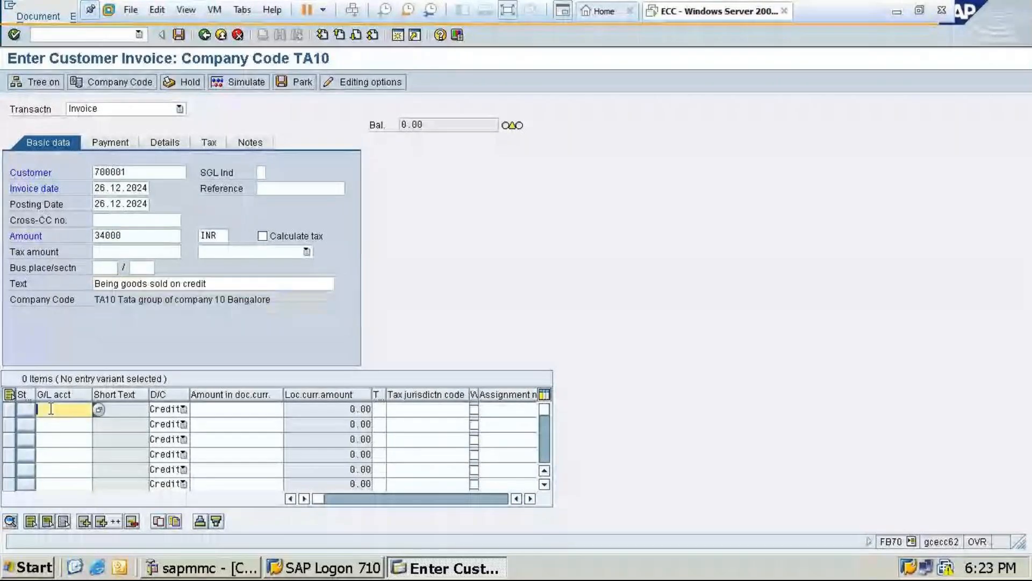
Add a credit line for Sales account 300001 with amount 34000 and business area TA10
key("F4")
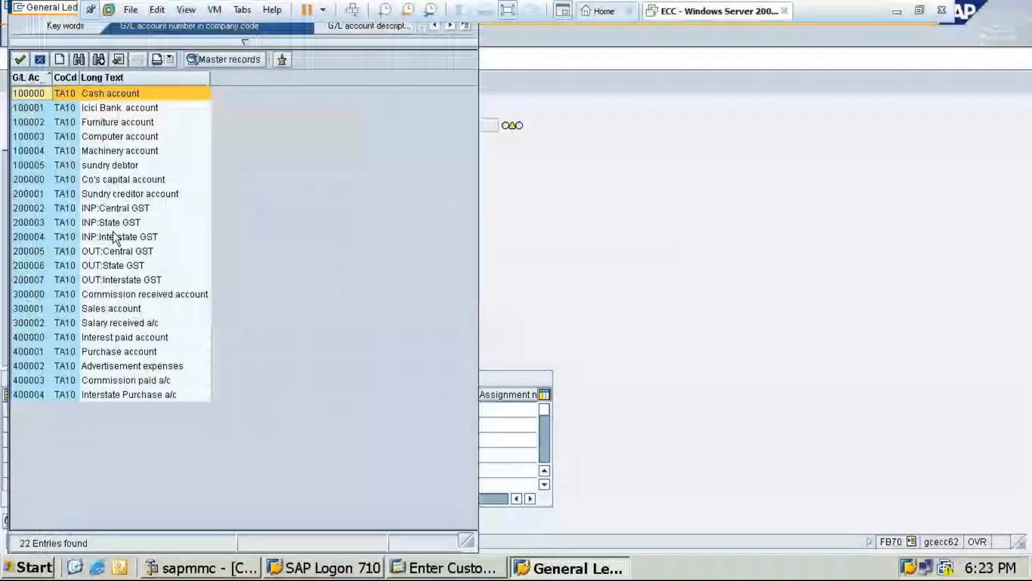
left_click(123, 311)
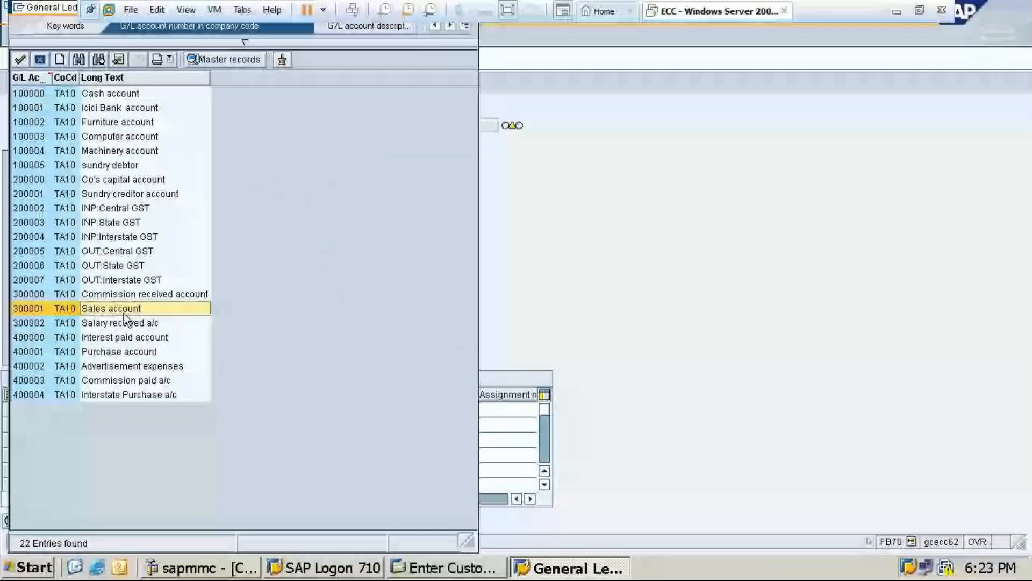
double_click(123, 313)
type("34")
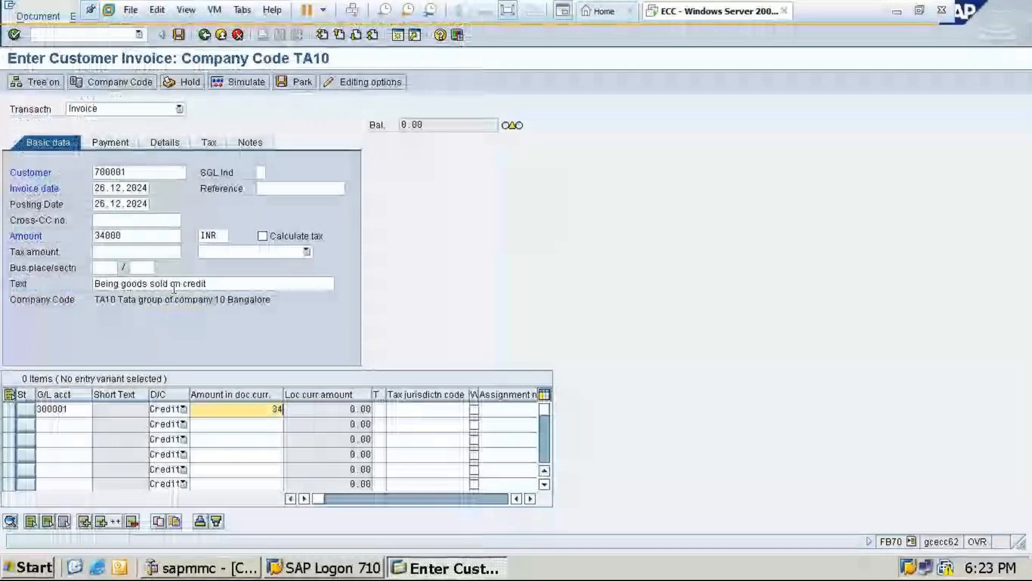
type("000")
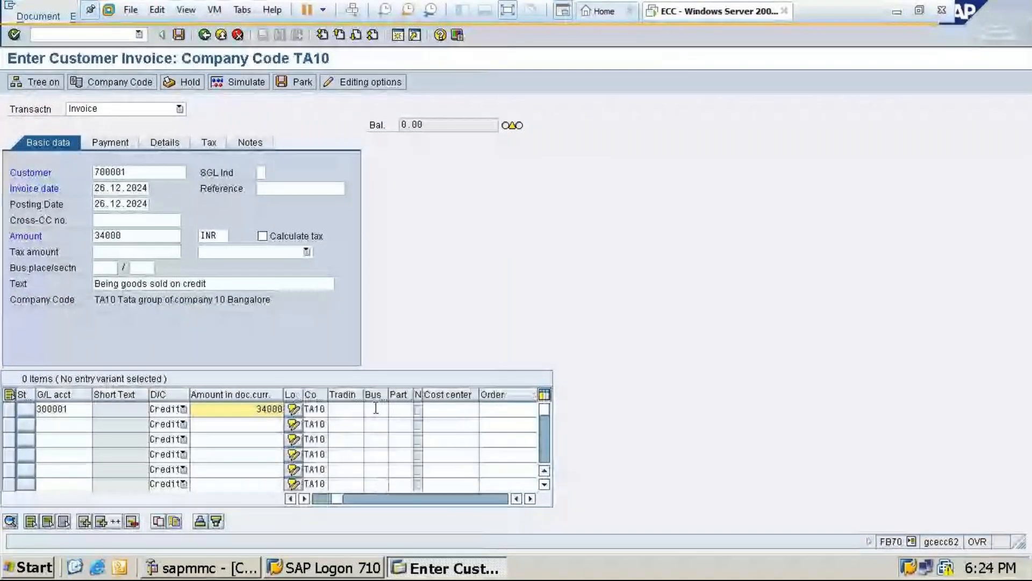
left_click(376, 408)
type("TA10")
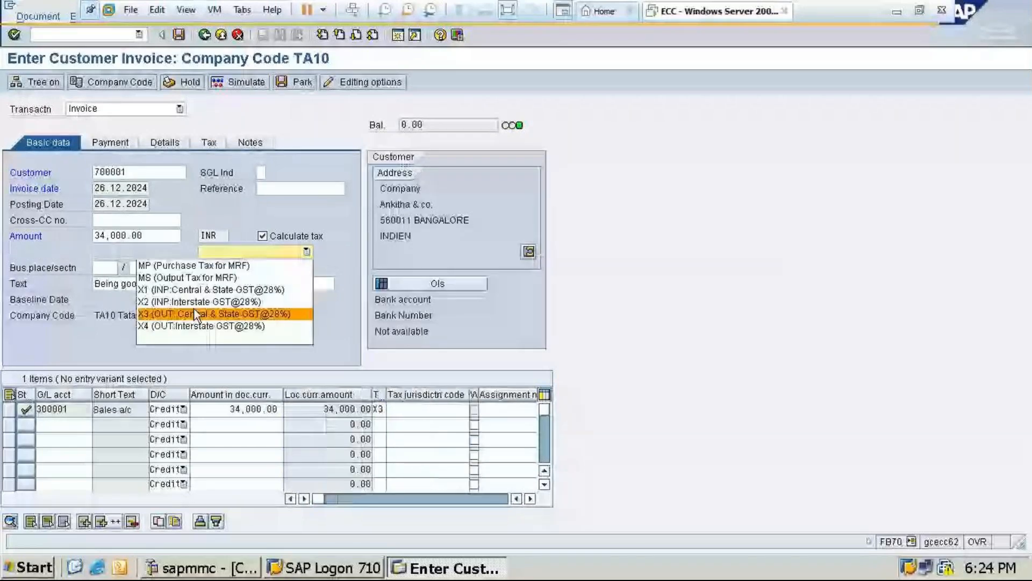
Calculate the invoice tax with code X3 (OUT: Central & State GST@28%), set the customer item's business area to TA10 and simulate the posting
left_click(195, 314)
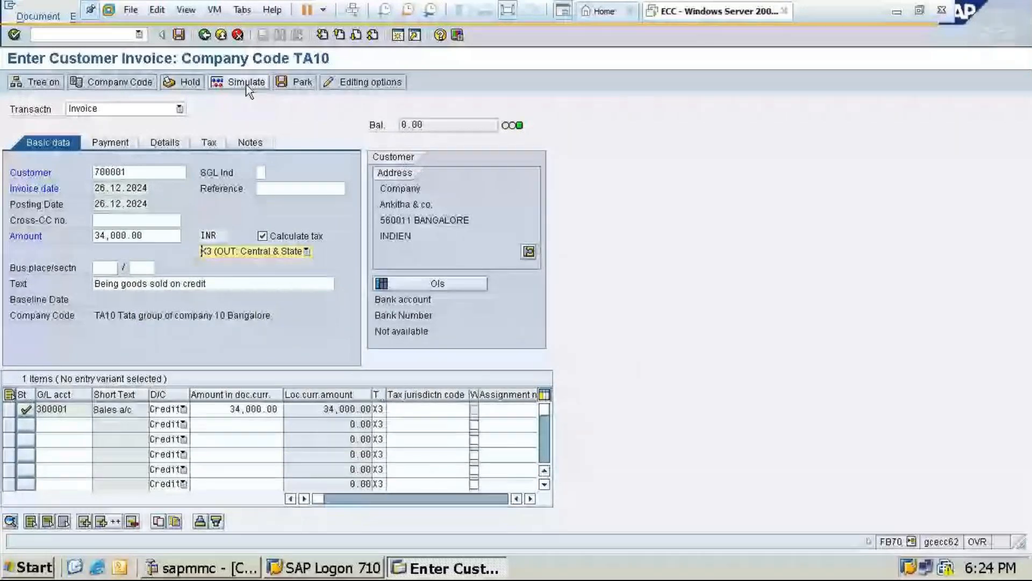
left_click(246, 83)
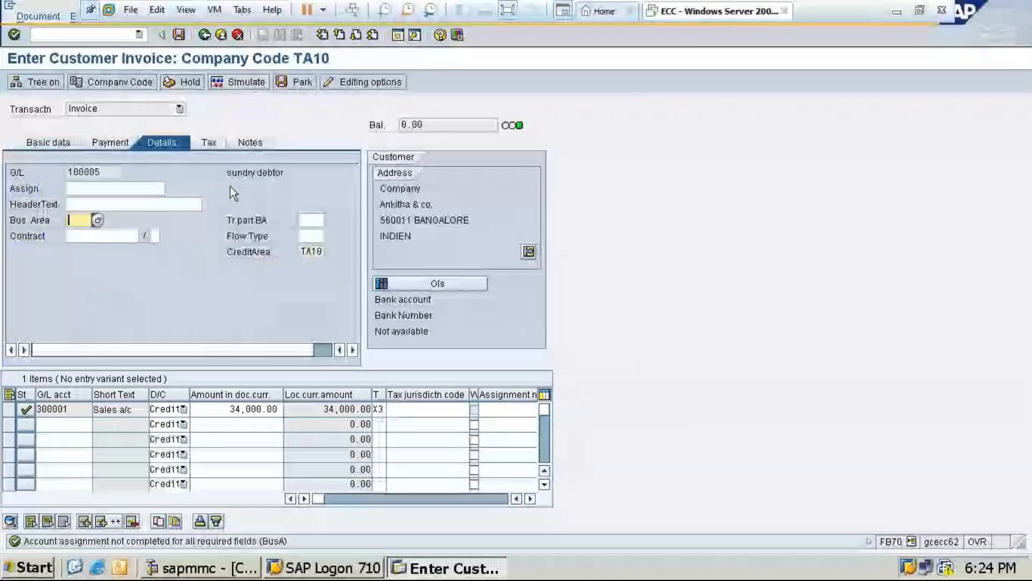
type("TA10")
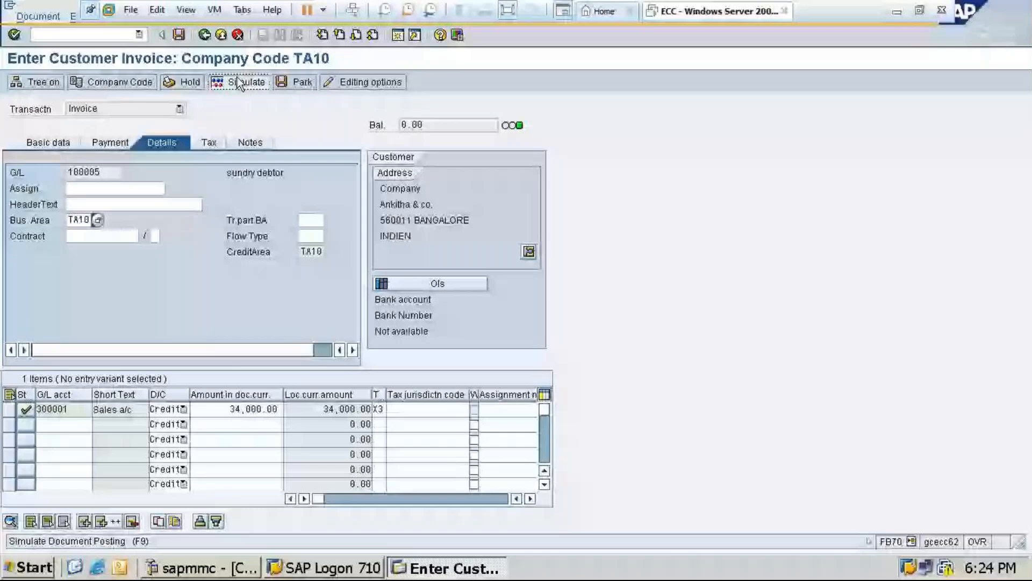
left_click(237, 81)
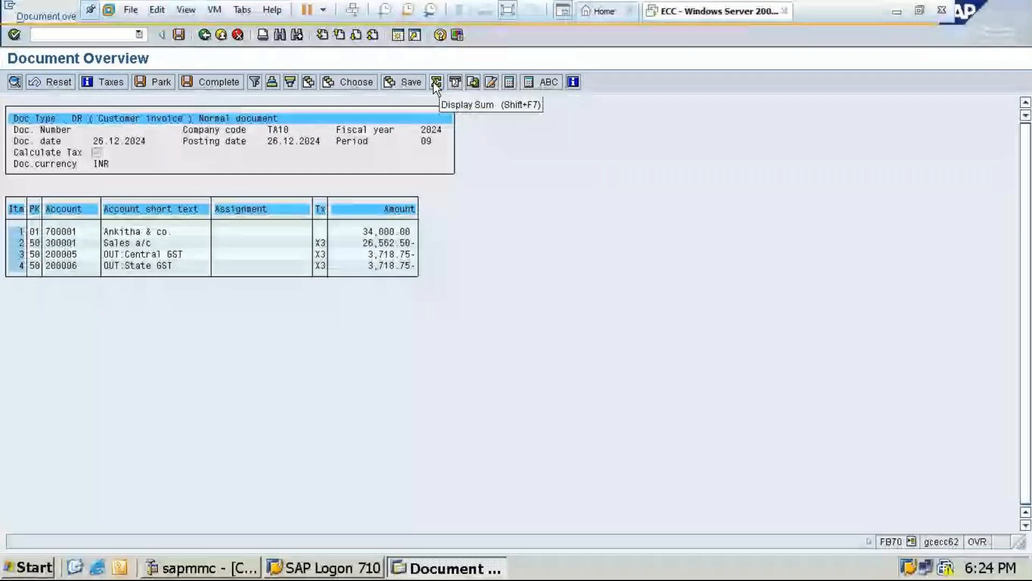
Post the simulated customer invoice and return to the SAP Easy Access screen
key("ctrl+s")
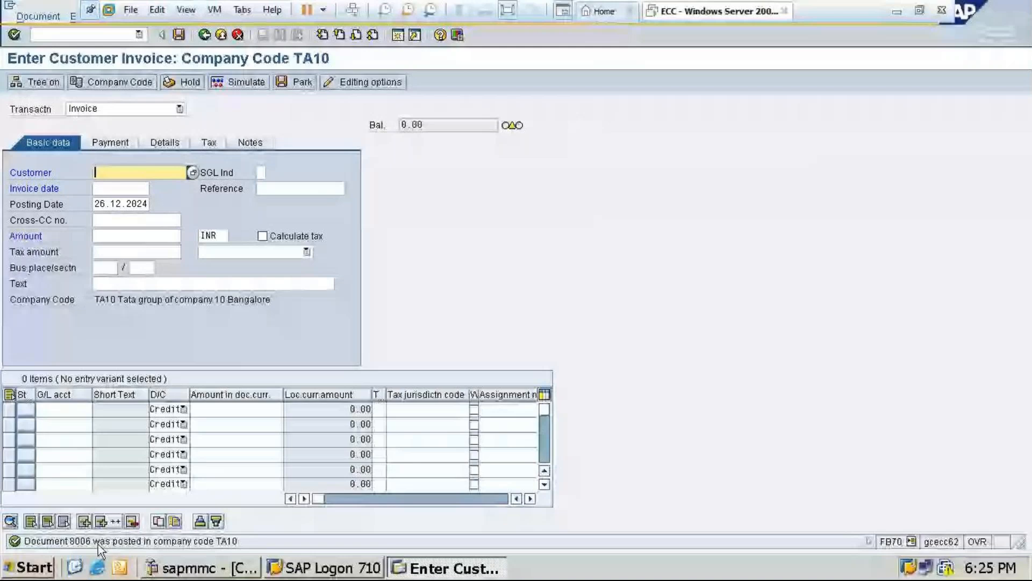
left_click(207, 36)
key("Return")
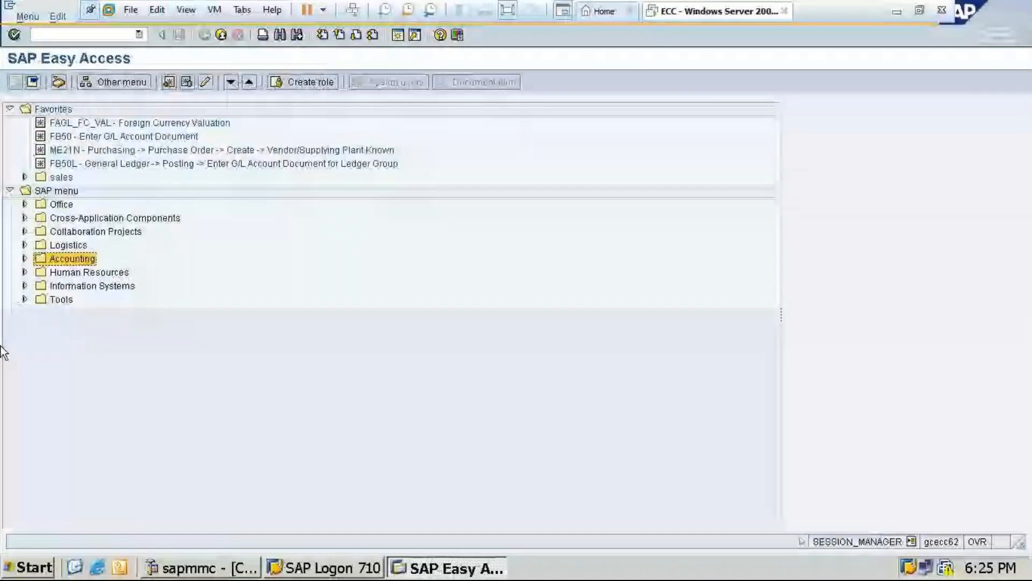
Open FB03 document display under Accounts Receivable and display the posted customer invoice of company code TA10 for fiscal year 2024
left_click(24, 258)
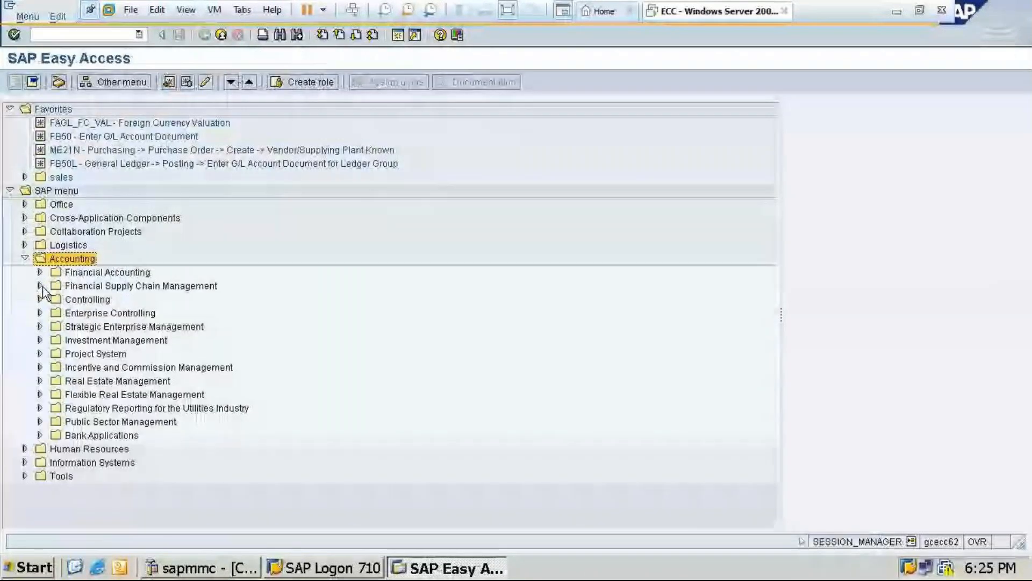
left_click(40, 272)
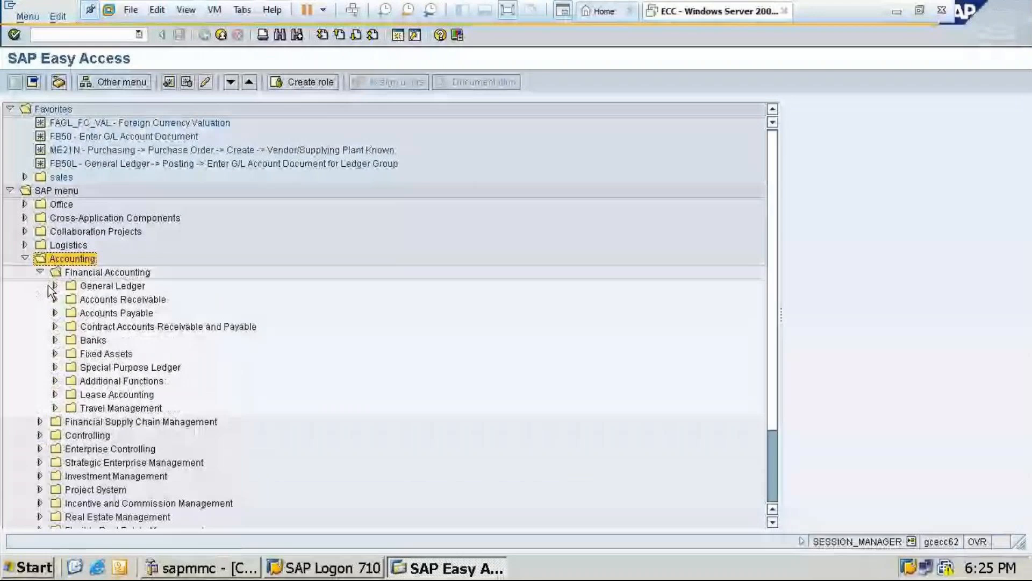
left_click(54, 299)
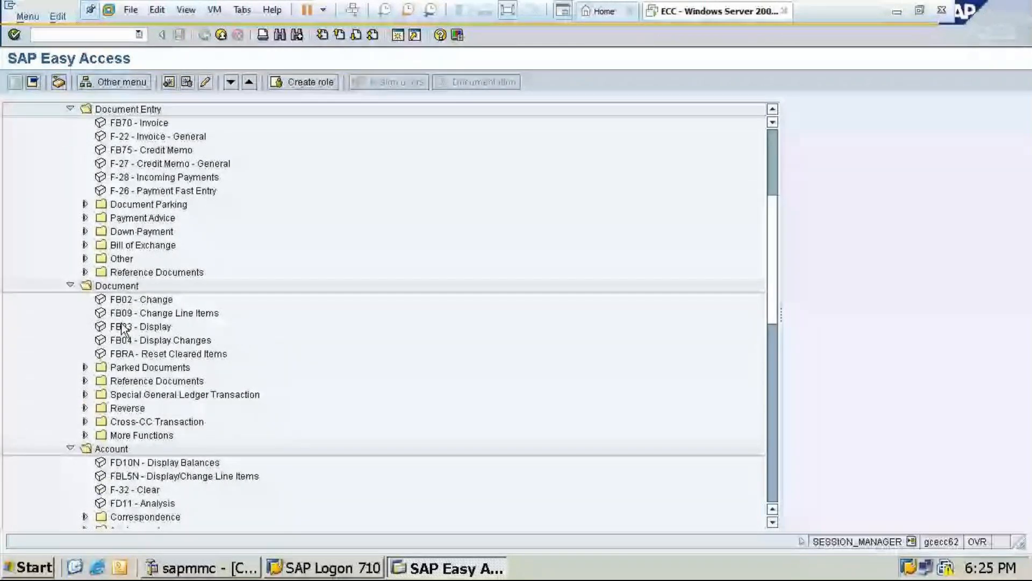
double_click(123, 327)
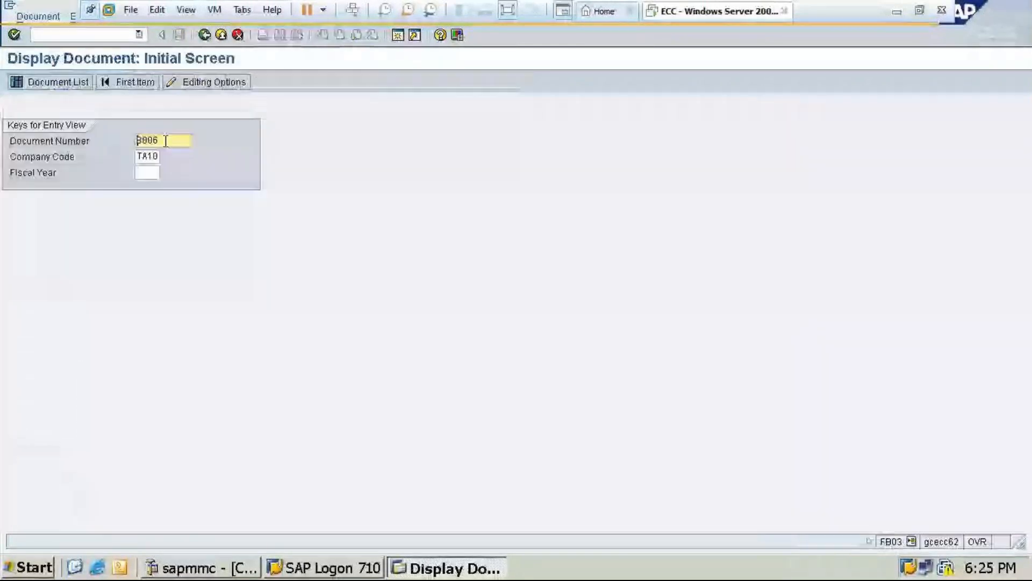
left_click(147, 173)
type("2")
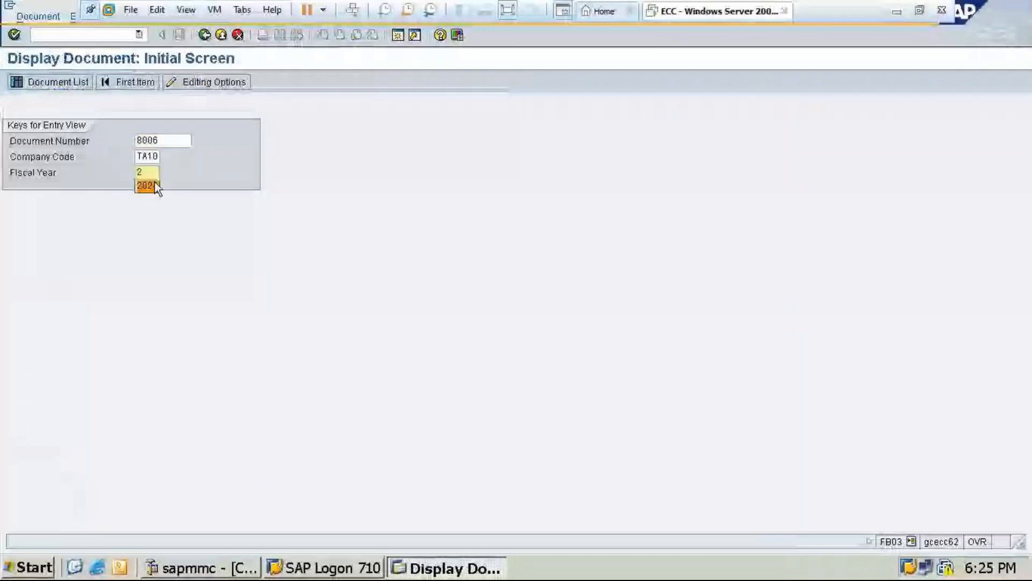
left_click(154, 183)
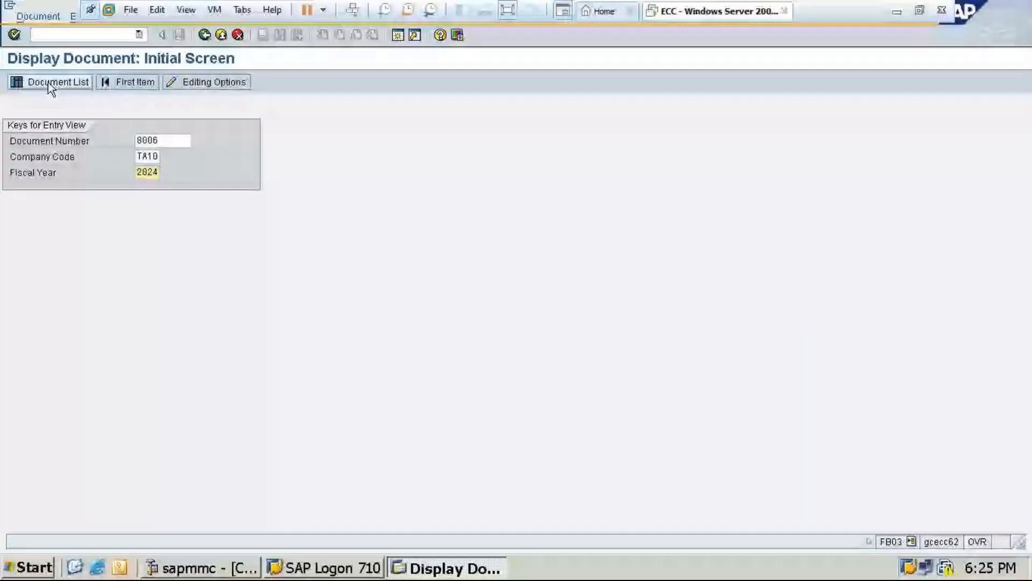
key("Return")
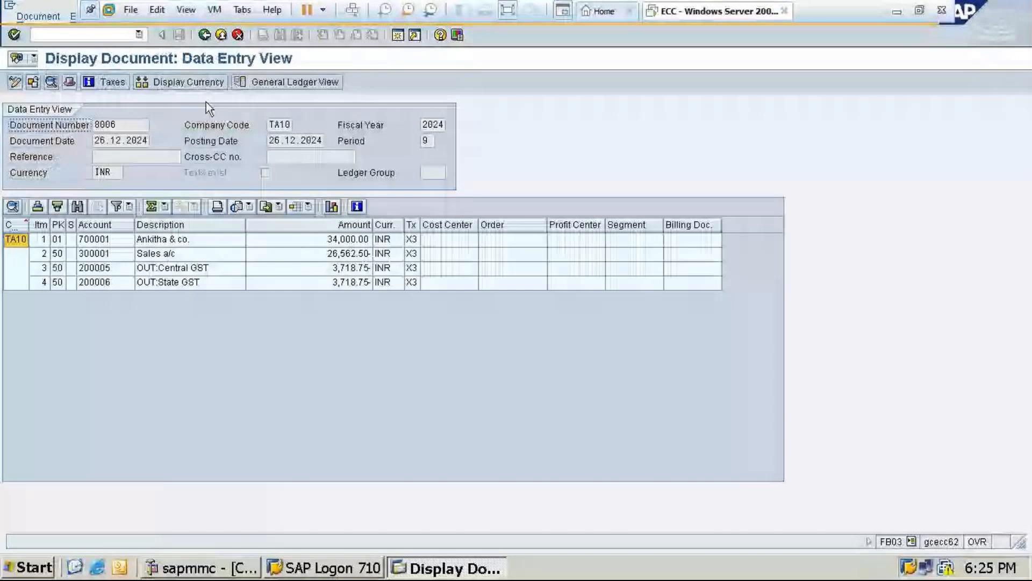
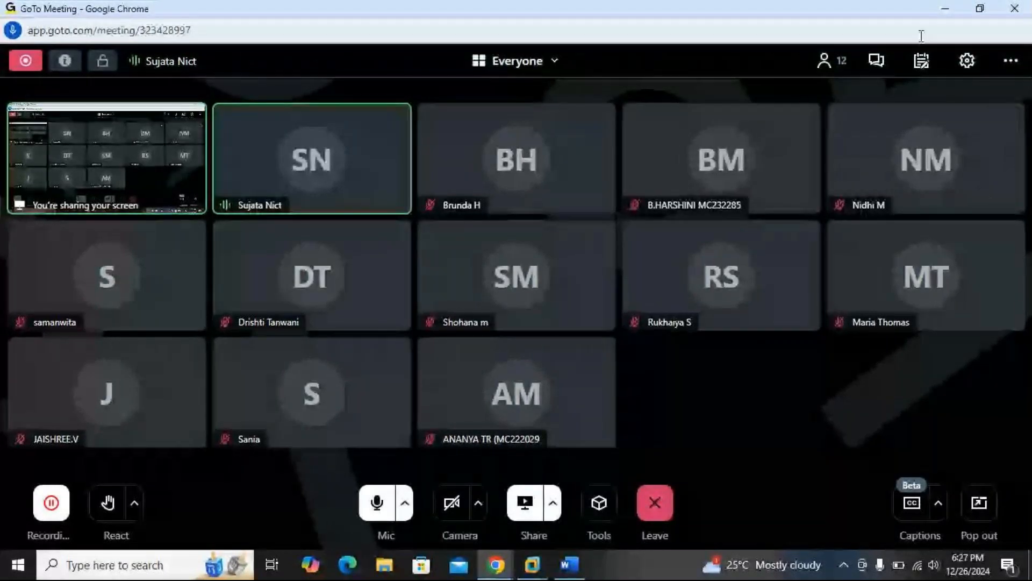
Switch back to the SAP session, leave the displayed invoice, open F-28 Incoming Payments and set the document date to 26.12.2024
left_click(944, 13)
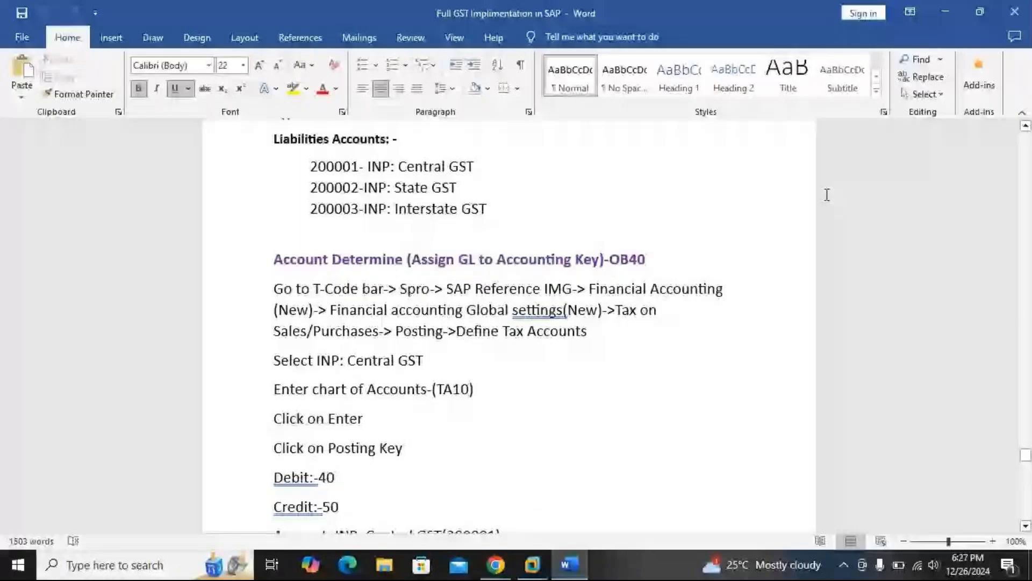
key("alt+Tab")
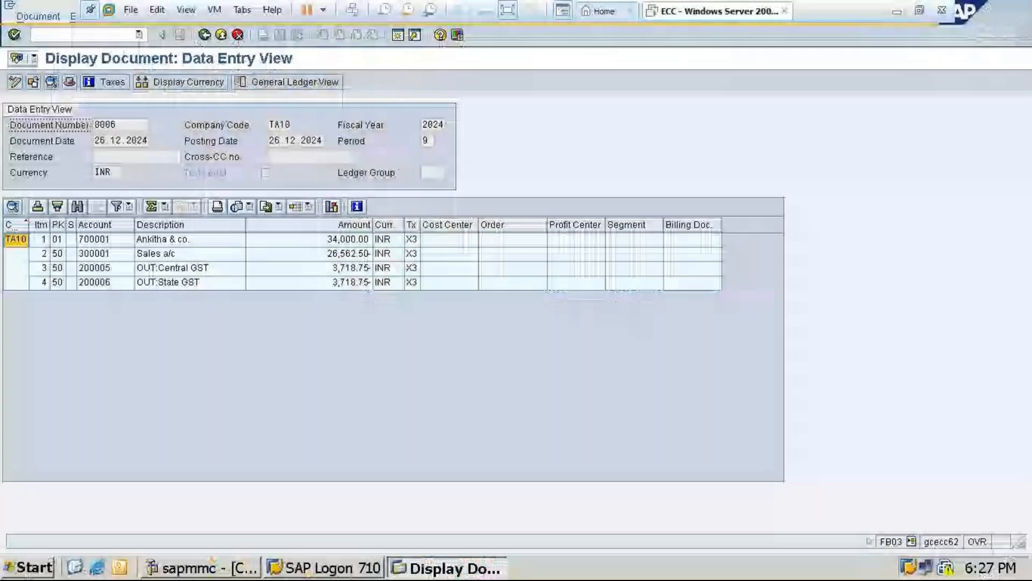
left_click(204, 36)
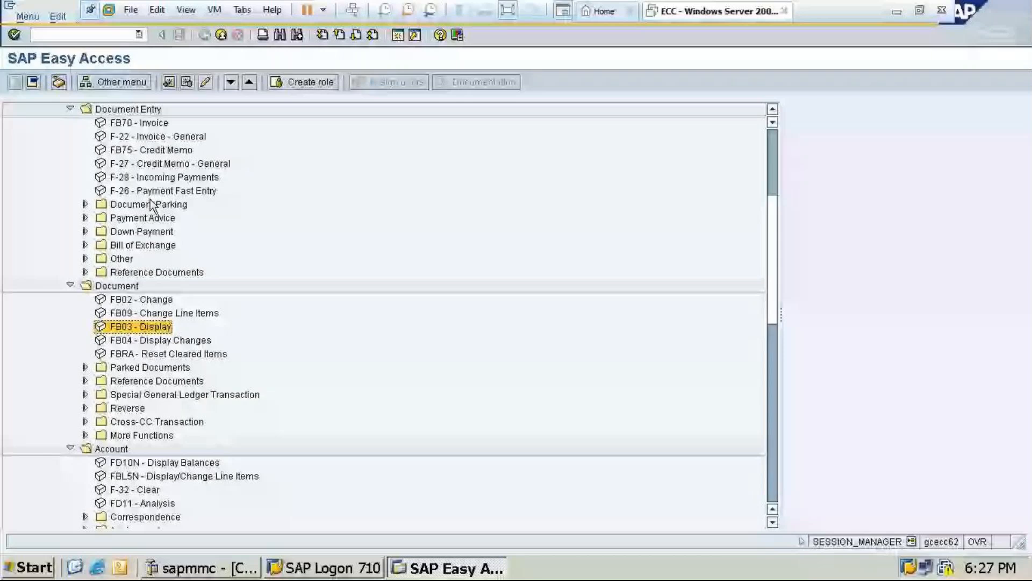
double_click(111, 175)
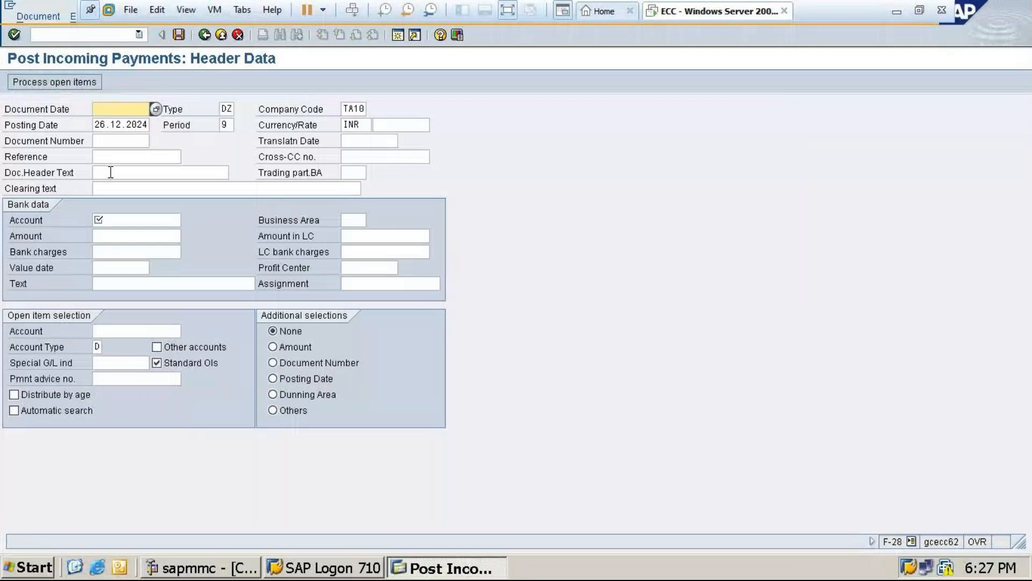
left_click(156, 110)
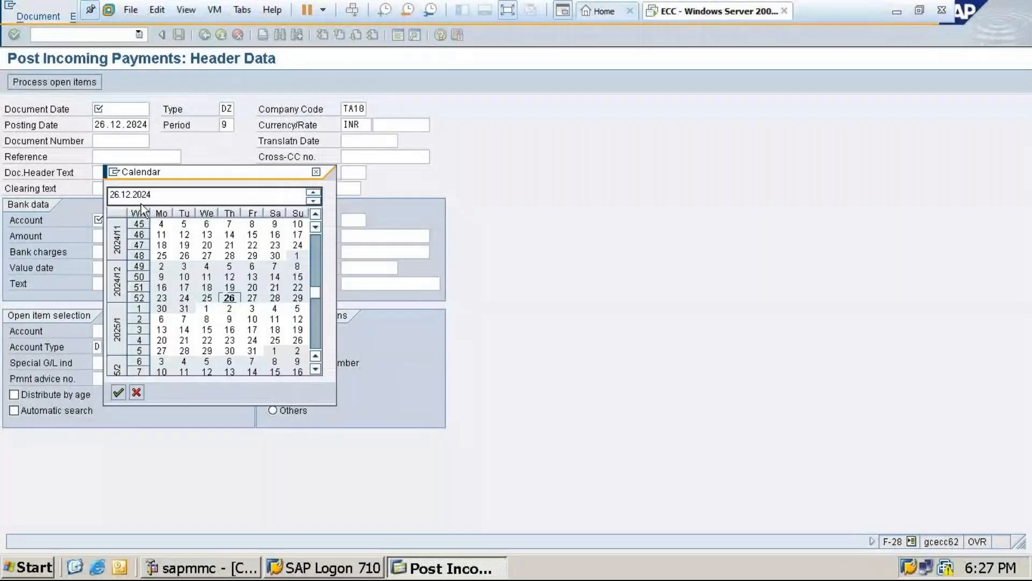
key("Return")
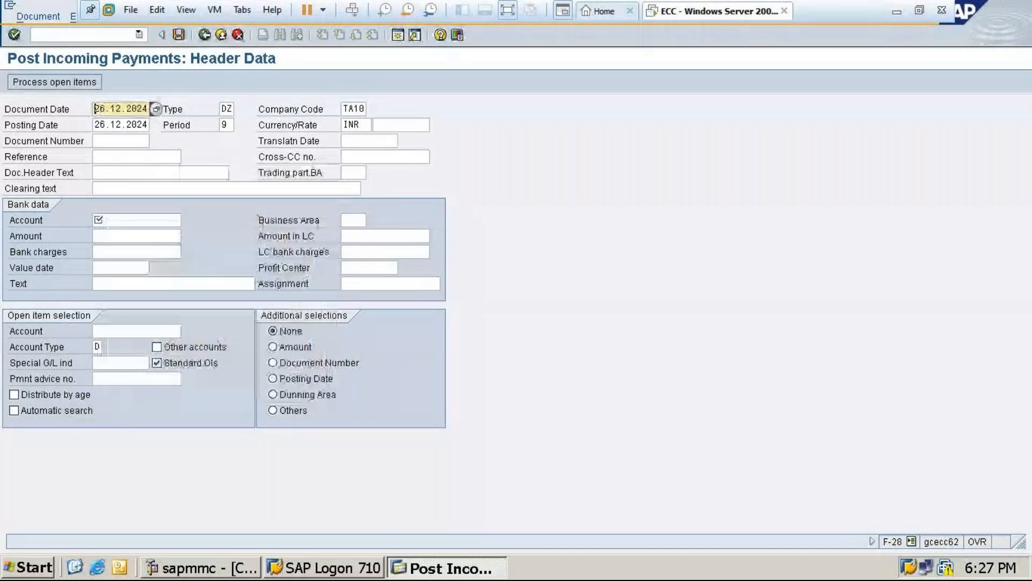
Enter the bank data with Icici Bank account 100001, amount 34000 and value date 26.12.2024
left_click(129, 221)
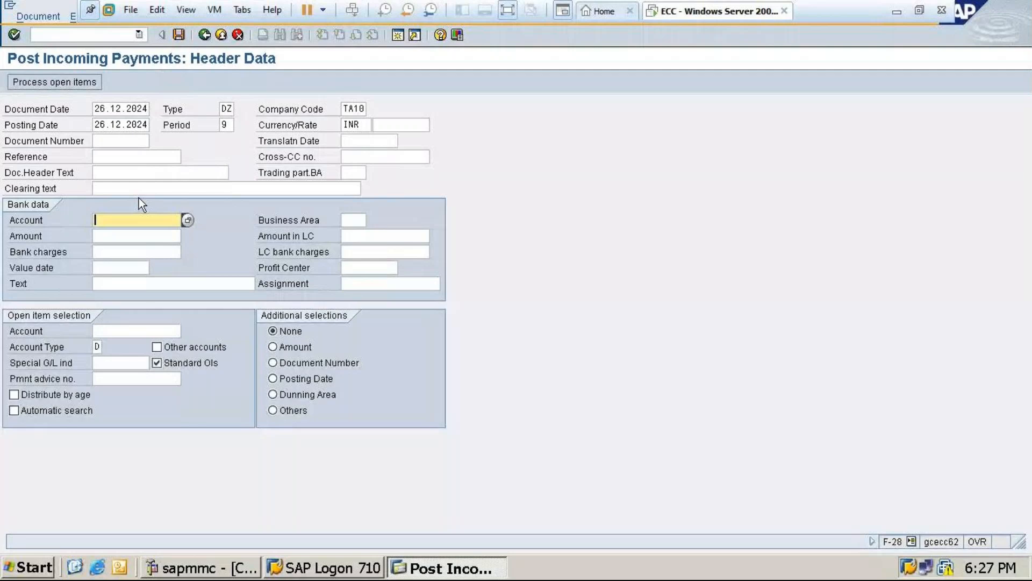
left_click(188, 220)
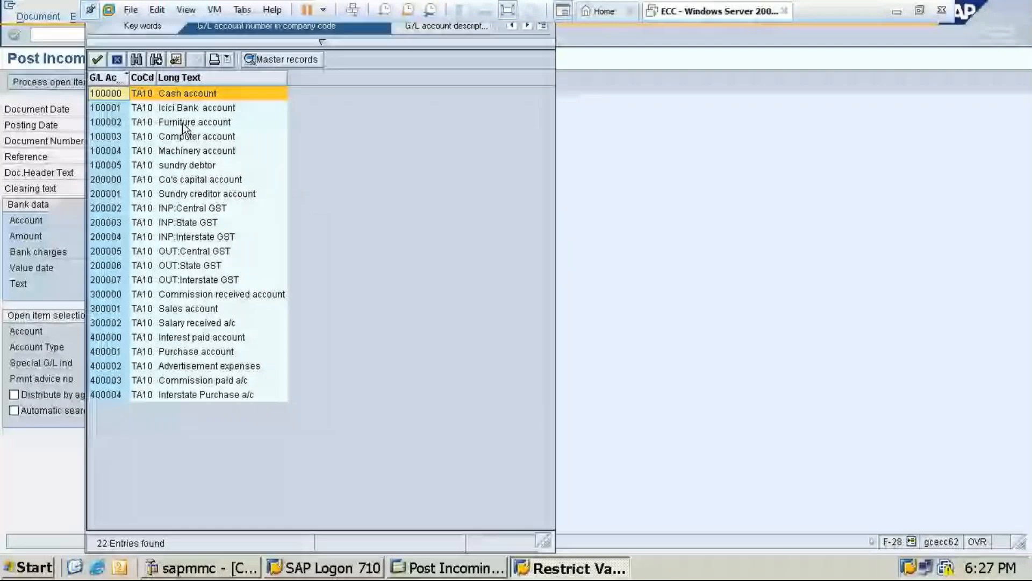
double_click(186, 107)
left_click(114, 236)
type("340")
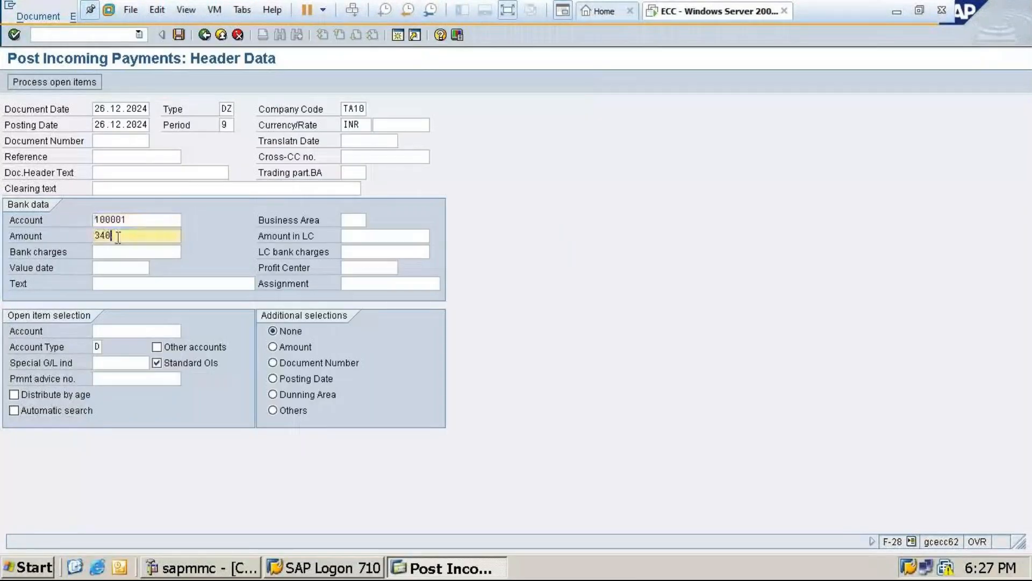
type("00")
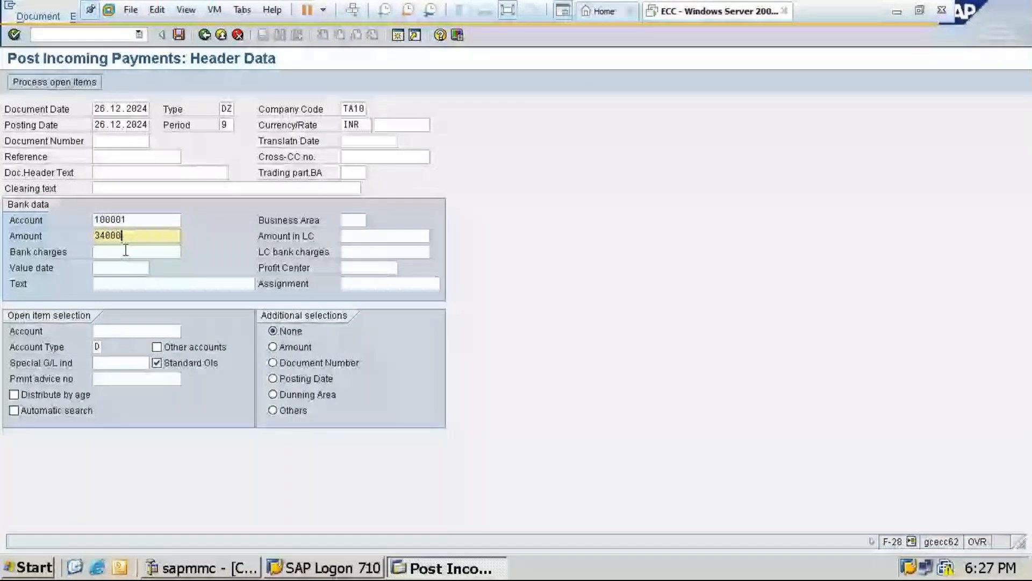
left_click(107, 268)
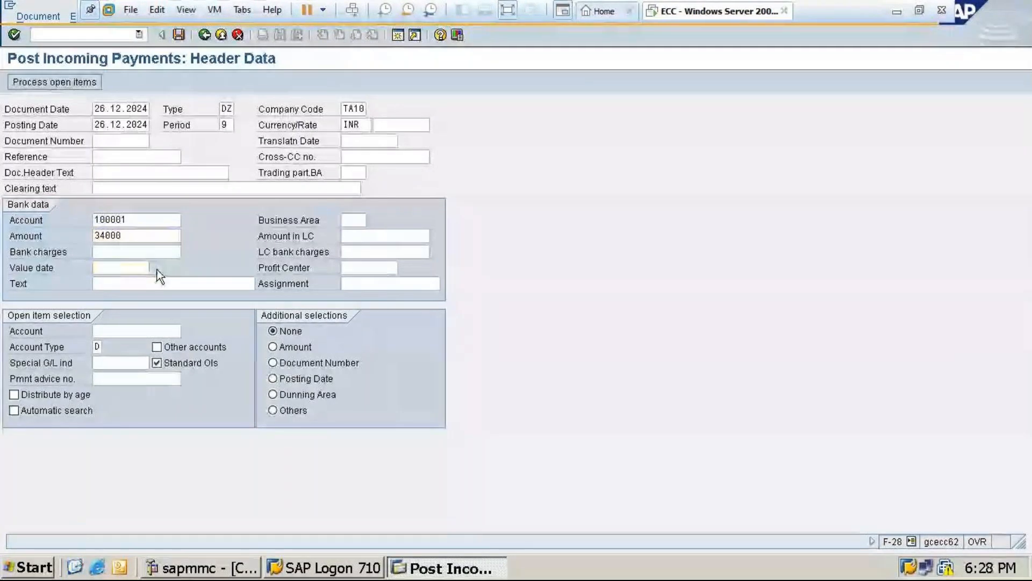
key("Return")
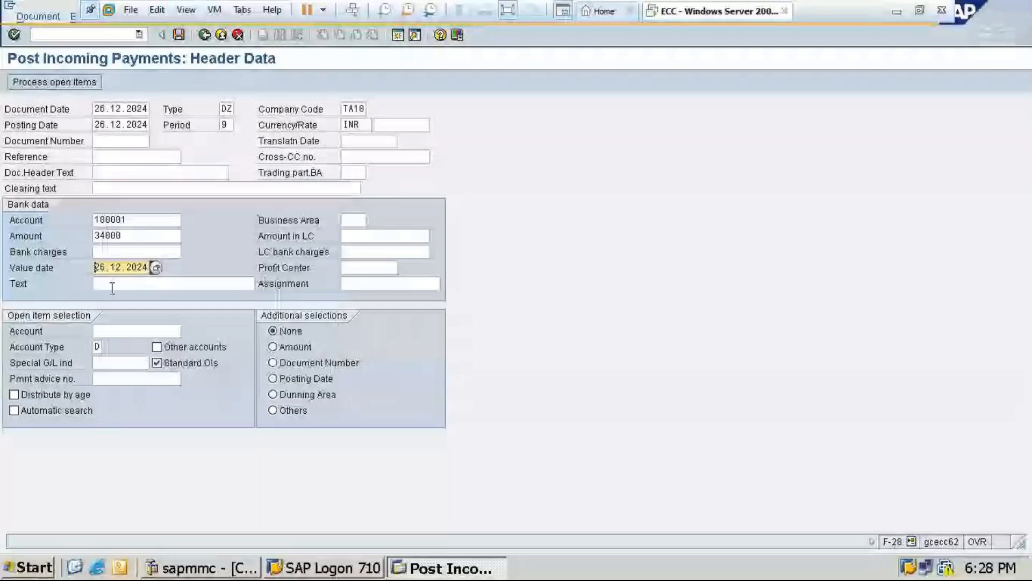
Set the clearing text of the incoming payment to Customer payment
left_click(102, 189)
type("p")
left_click(129, 201)
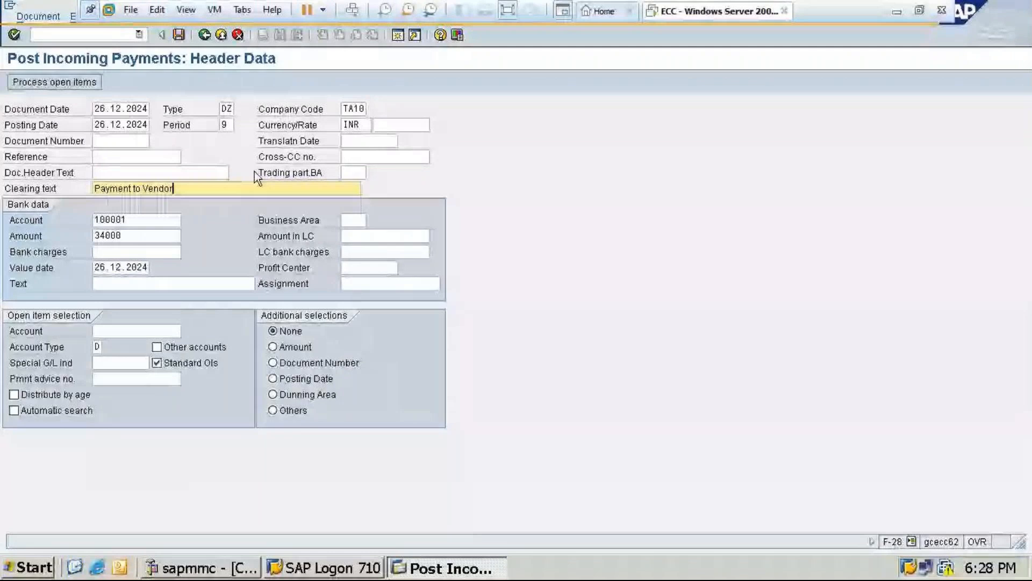
key("BackSpace")
key("BackSpace")
key("BackSpace")
key("BackSpace")
key("BackSpace")
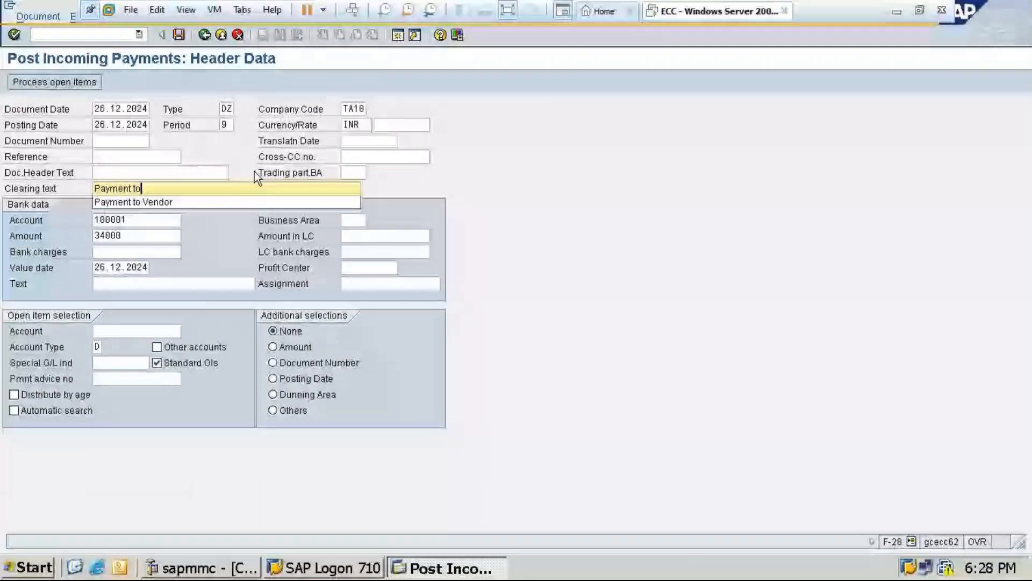
key("BackSpace")
key("BackSpace")
key("BackSpace")
key("BackSpace")
key("BackSpace")
key("BackSpace")
key("BackSpace")
key("BackSpace")
key("BackSpace")
key("BackSpace")
key("BackSpace")
key("BackSpace")
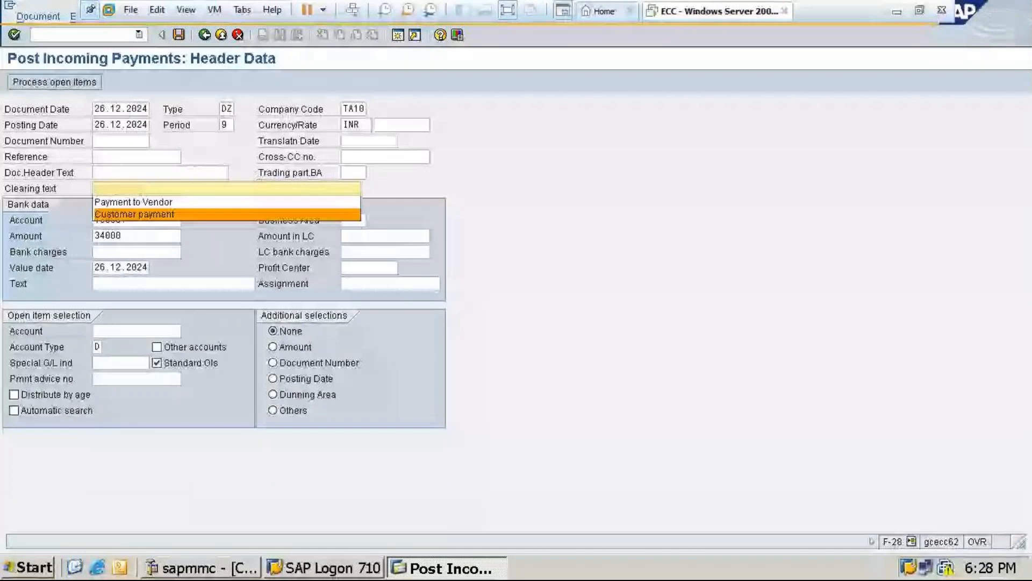
key("Return")
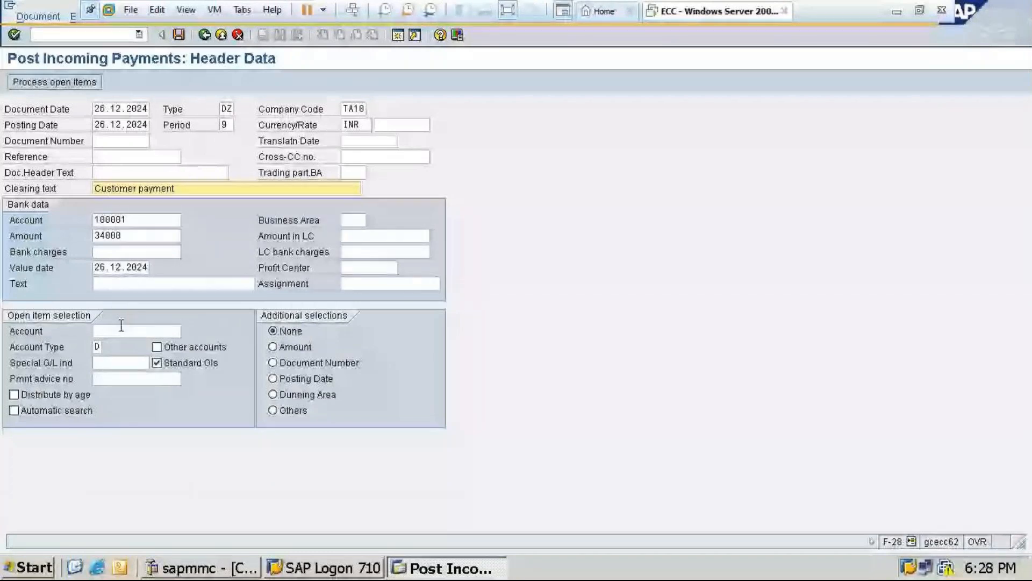
Select customer Ankitha & co. for the open items, process the open items and post the incoming payment
left_click(122, 328)
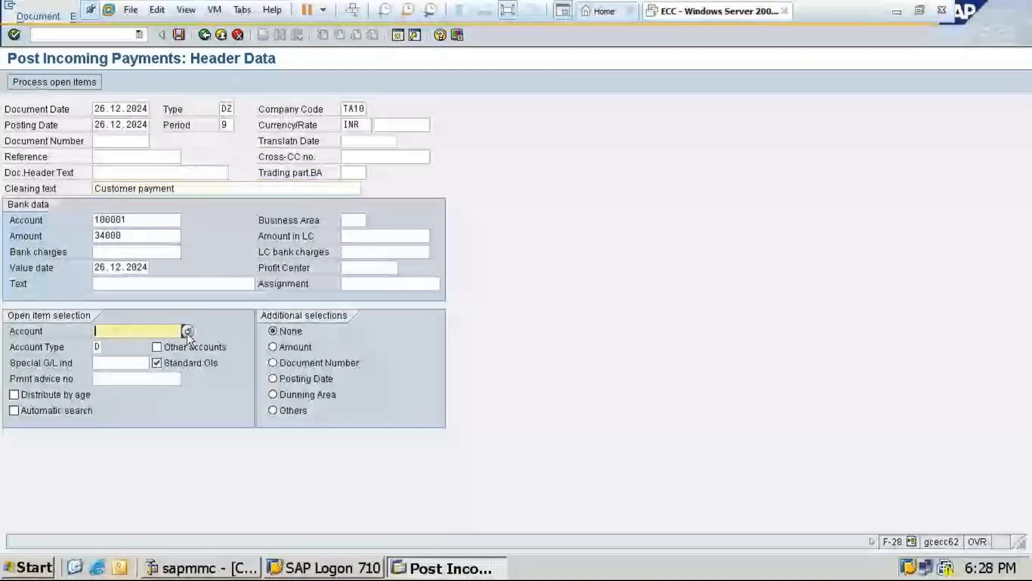
left_click(187, 331)
double_click(136, 139)
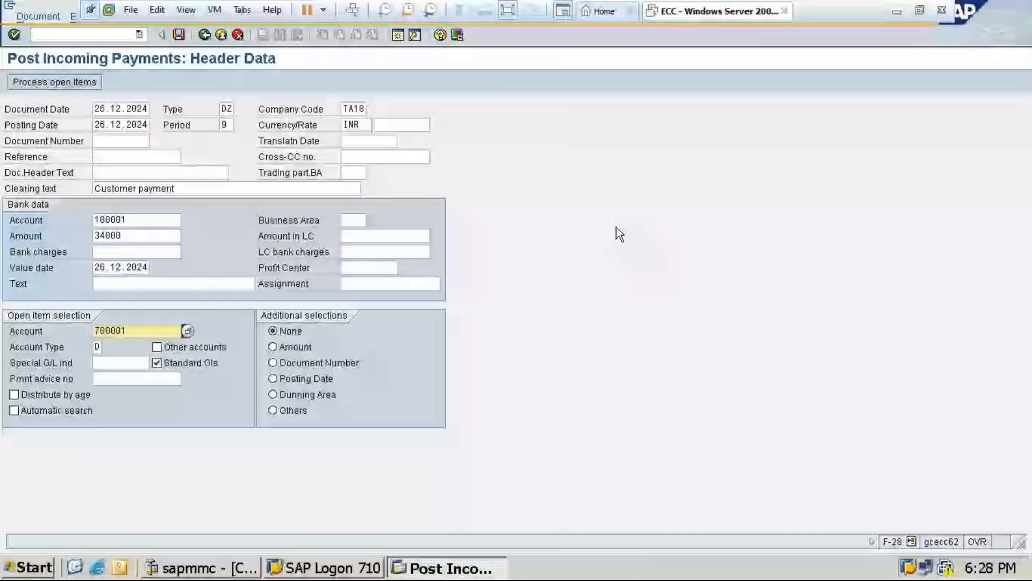
left_click(54, 82)
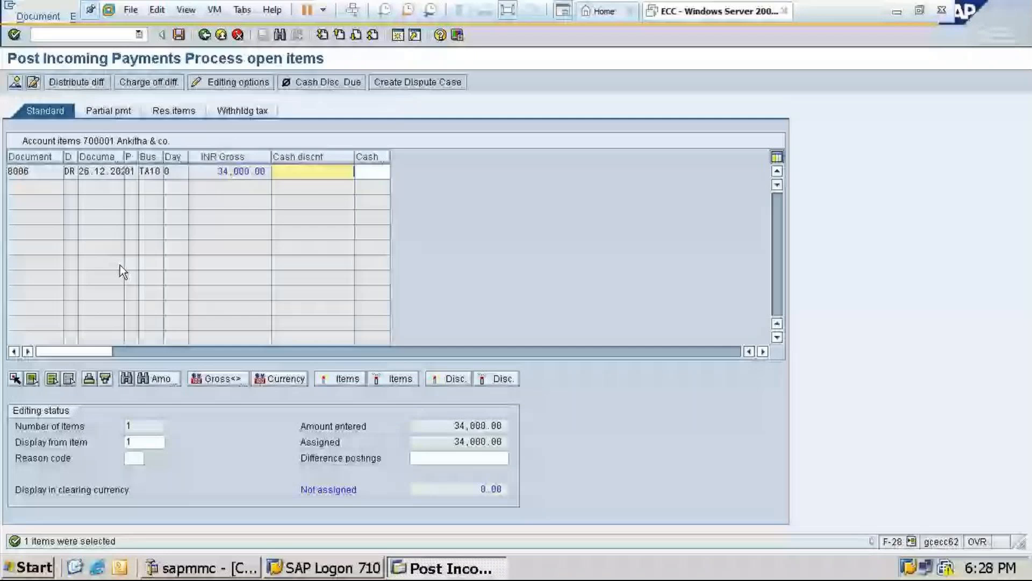
left_click(179, 34)
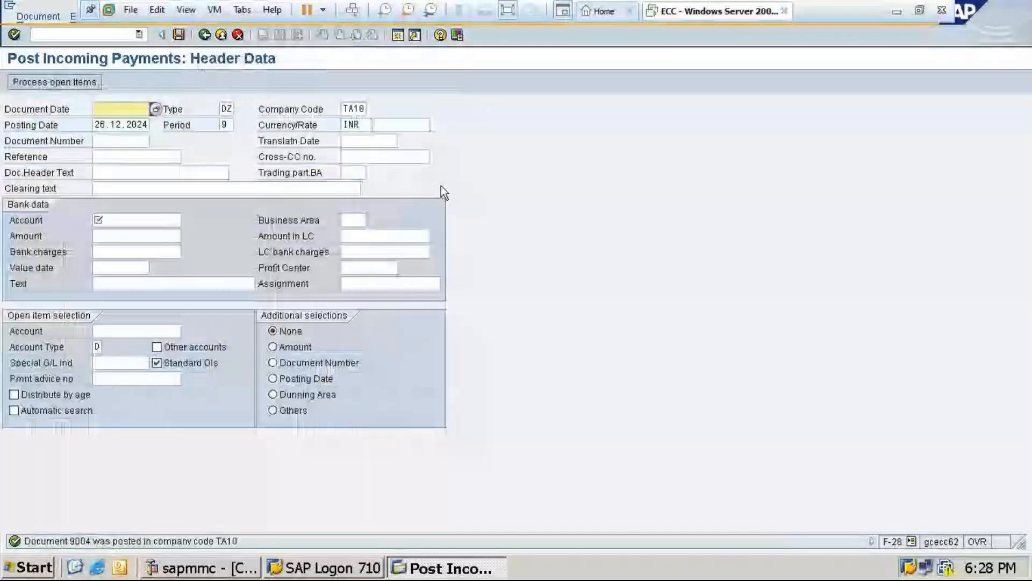
Display the posted incoming payment document of company code TA10 for fiscal year 2024 in FB03 and return to SAP Easy Access
left_click(216, 36)
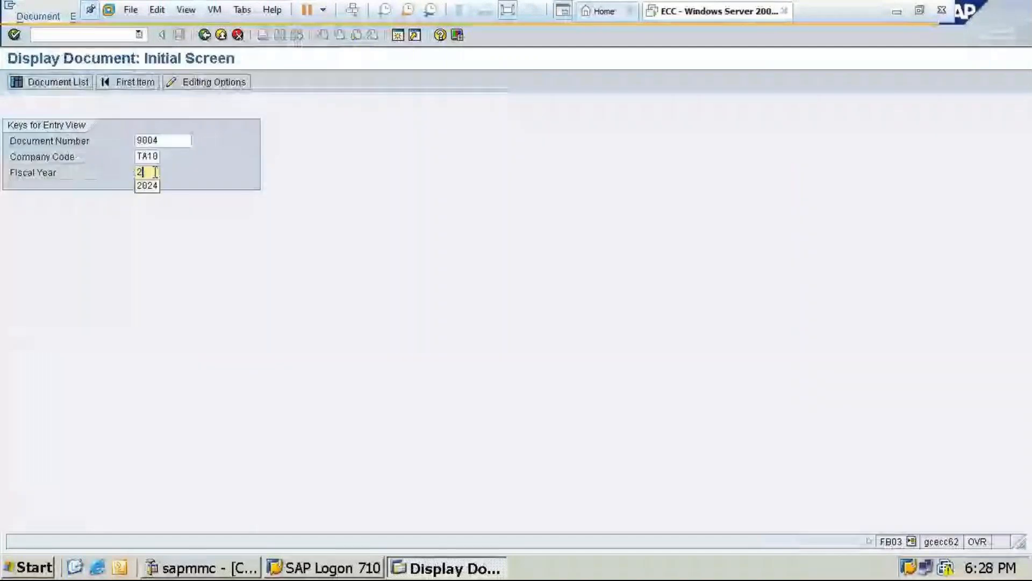
type("024")
key("Return")
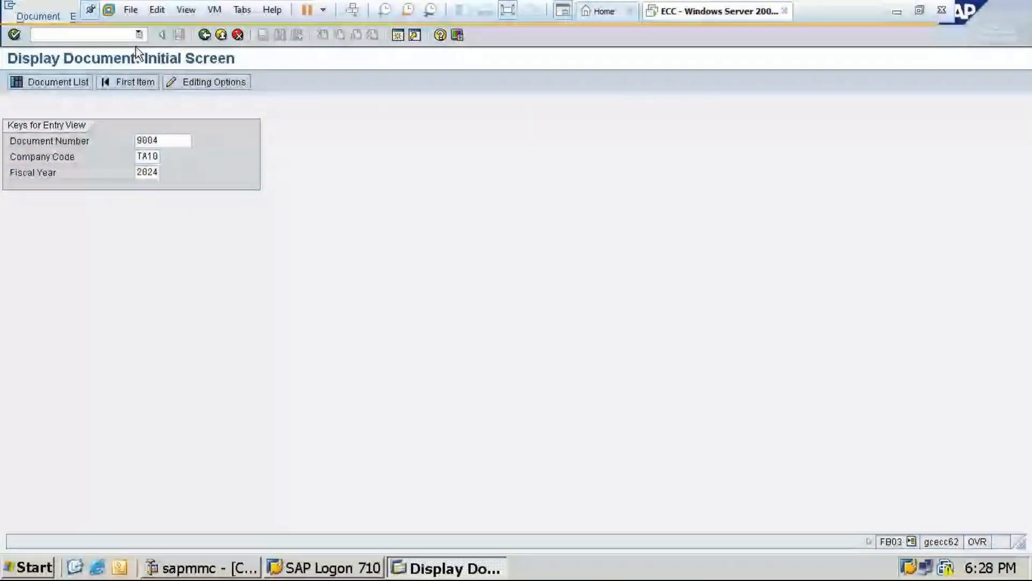
key("Return")
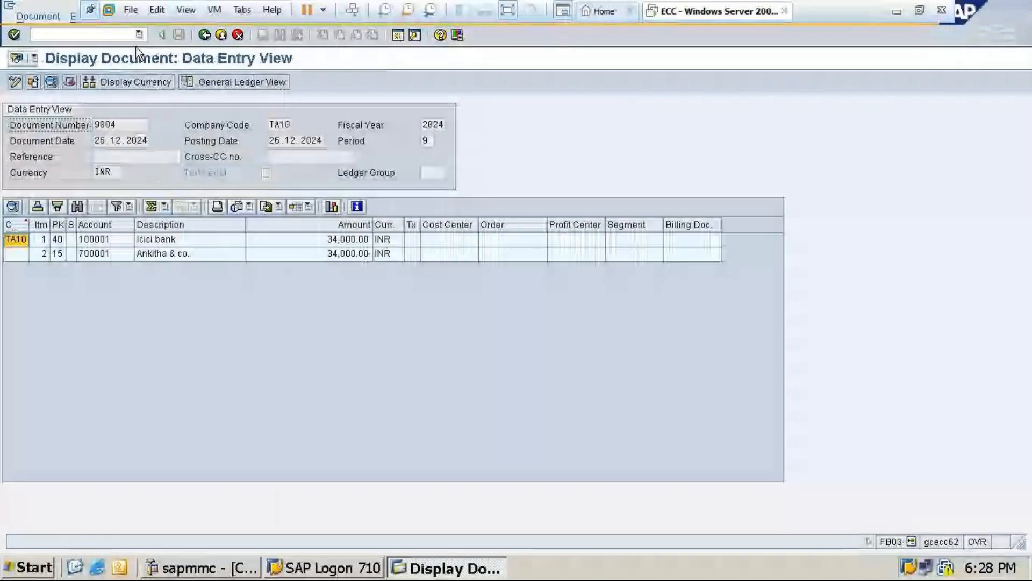
key("F3")
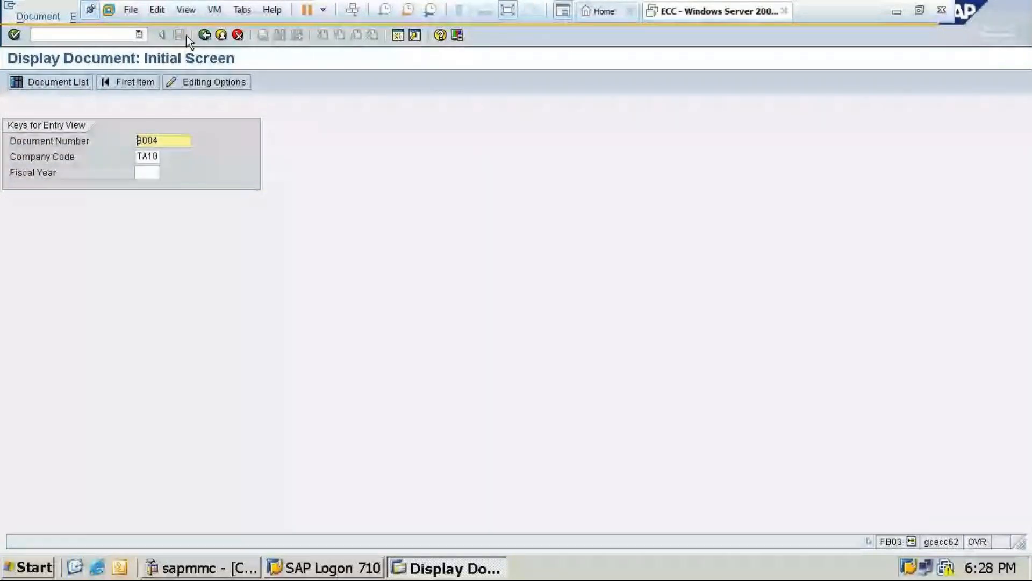
key("F3")
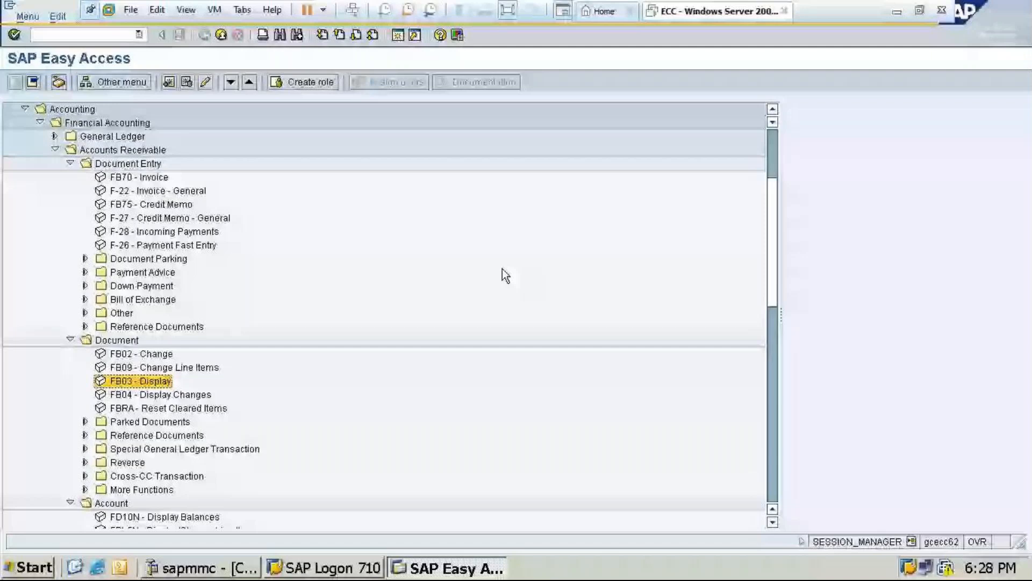
Start customer creation with transaction FD01 and continue from the initial screen to the customer's general data
left_click(102, 32)
type("/n")
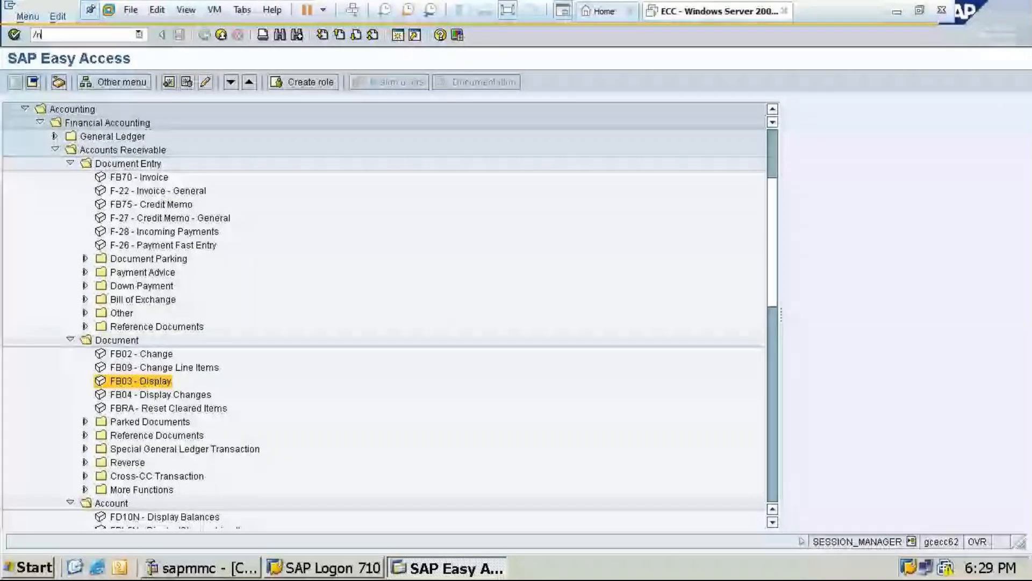
type("fd01")
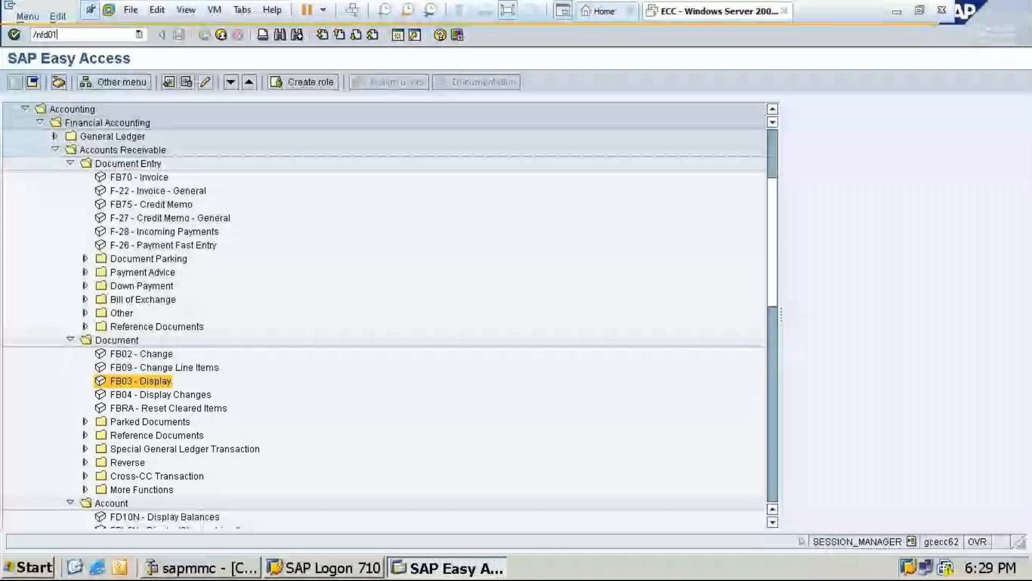
key("Return")
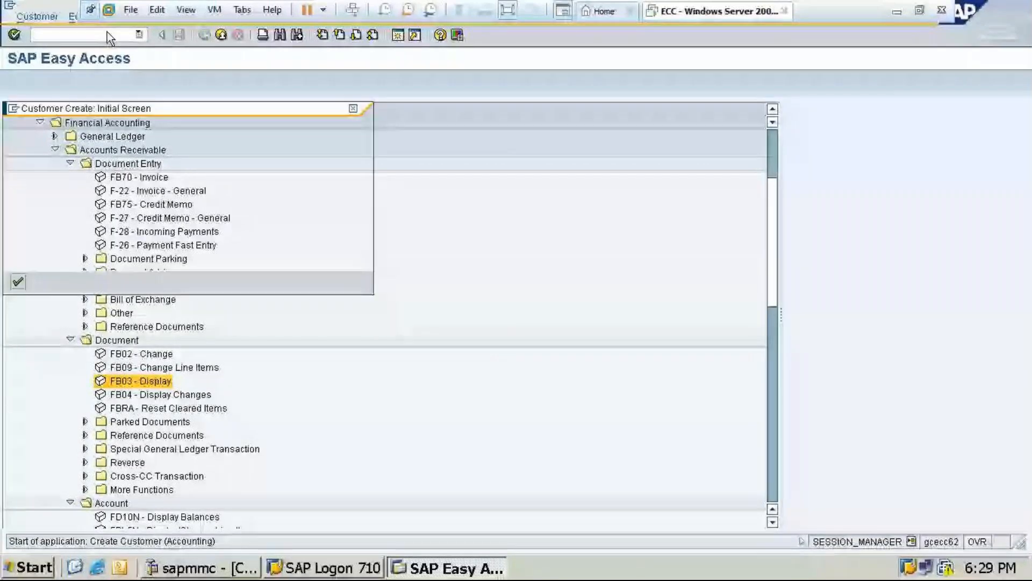
key("Return")
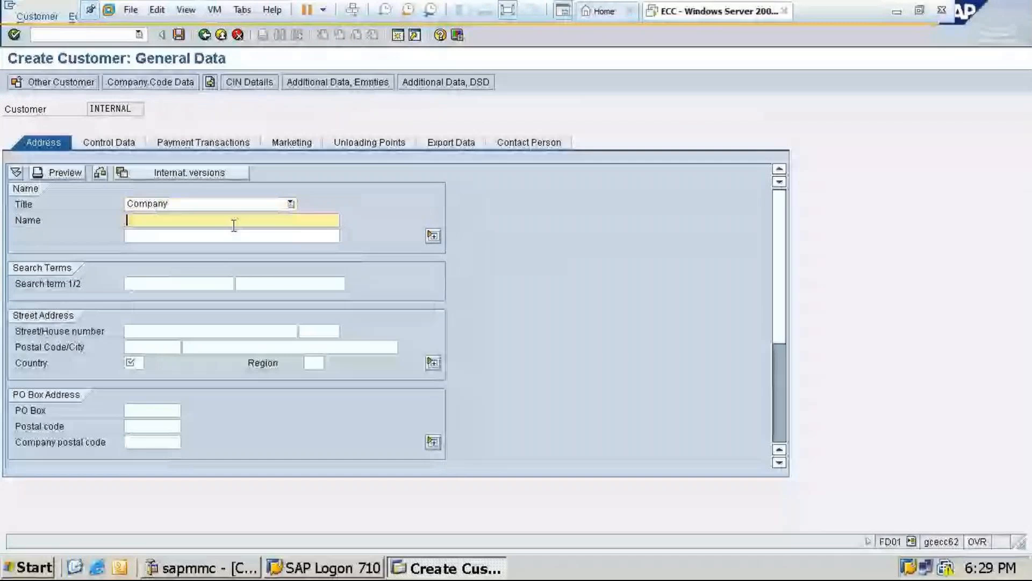
Enter Raj traders as the name of the new customer
type("S")
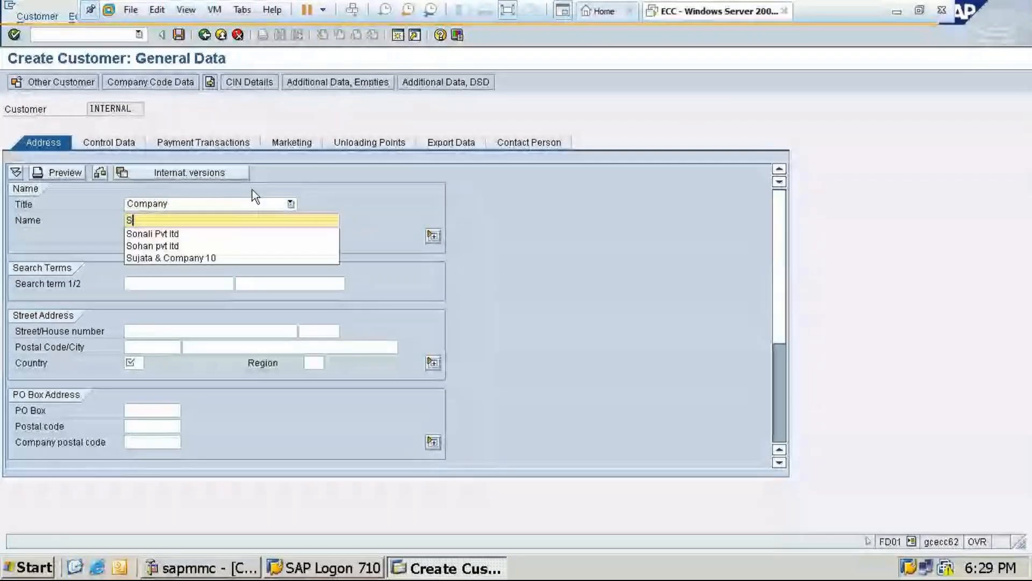
key("BackSpace")
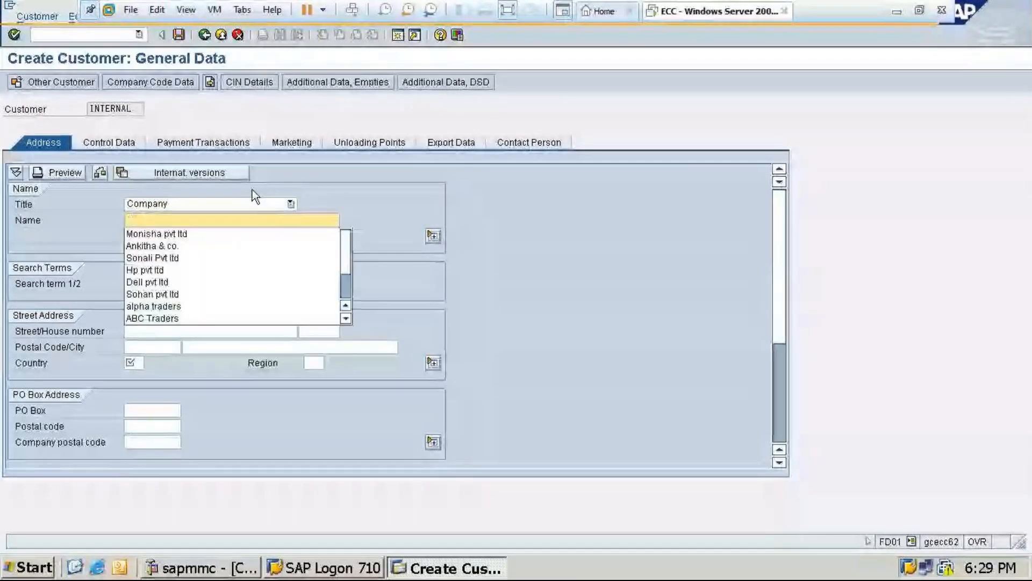
type("Raj ")
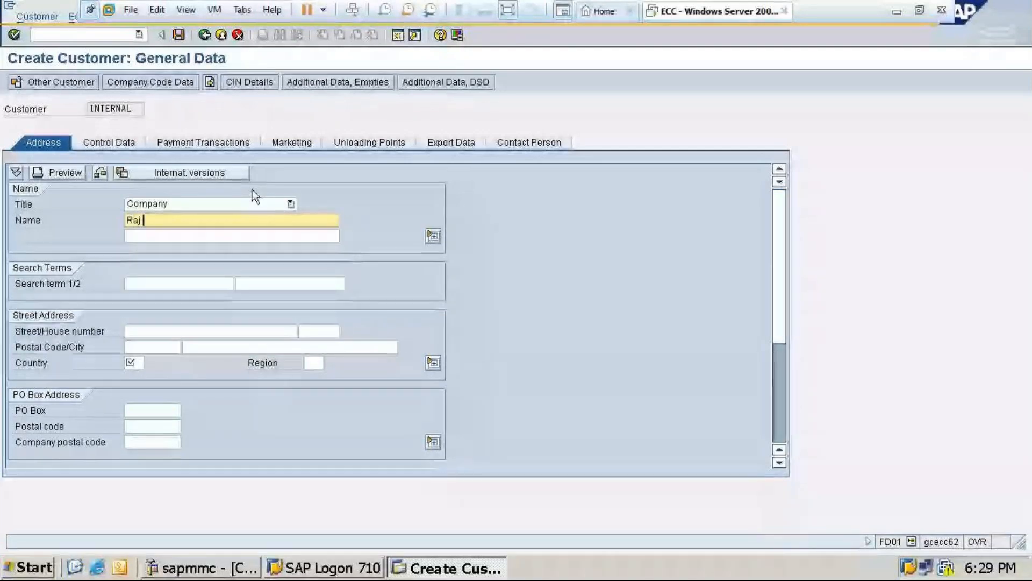
type("traders")
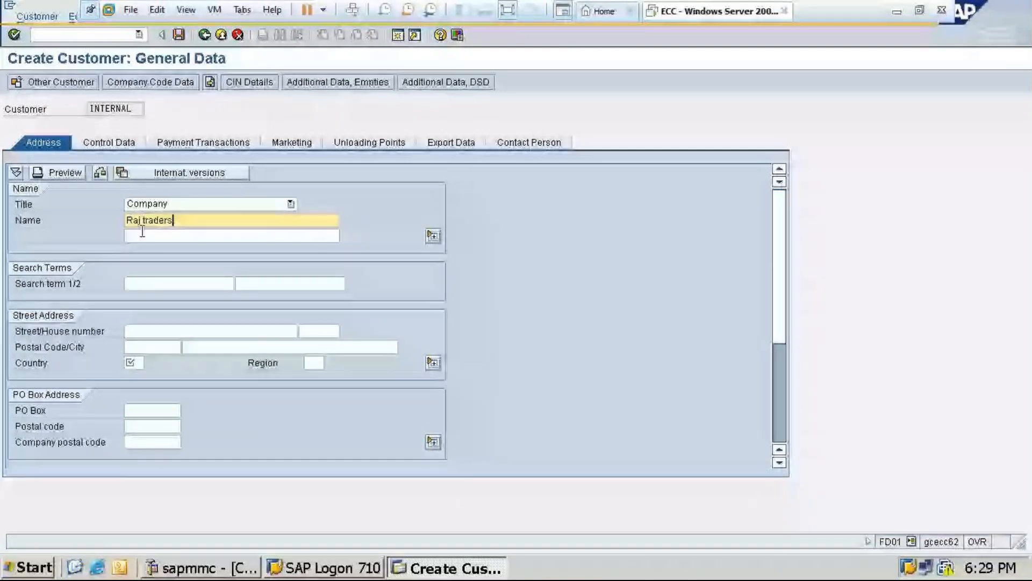
Set the customer's country to IN and the region to 22, Tamil Nadu, and validate the address
left_click(206, 349)
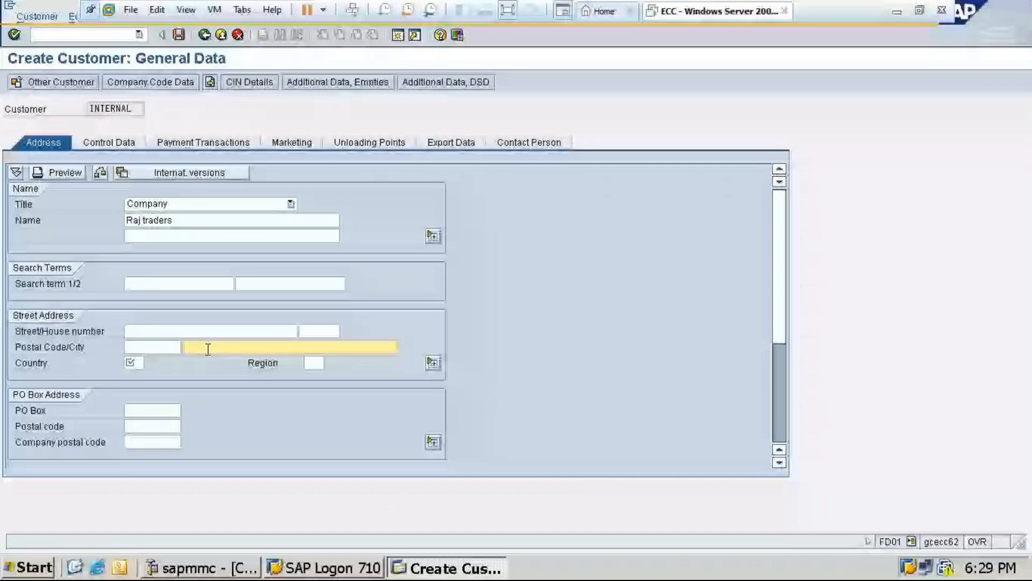
left_click(141, 357)
type("i")
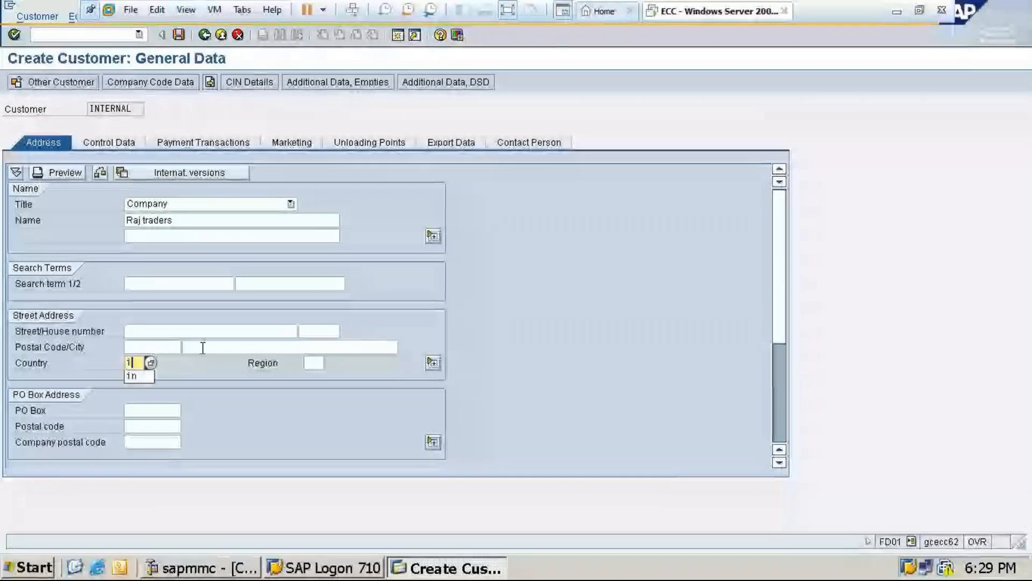
type("n")
left_click(316, 362)
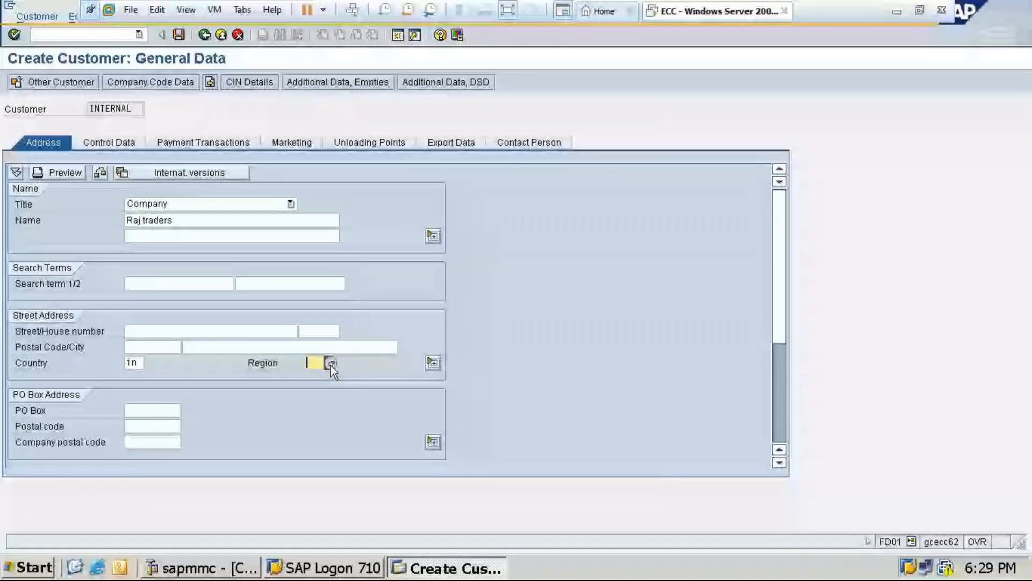
left_click(330, 363)
scroll(388, 425, "down", 2)
left_click(362, 450)
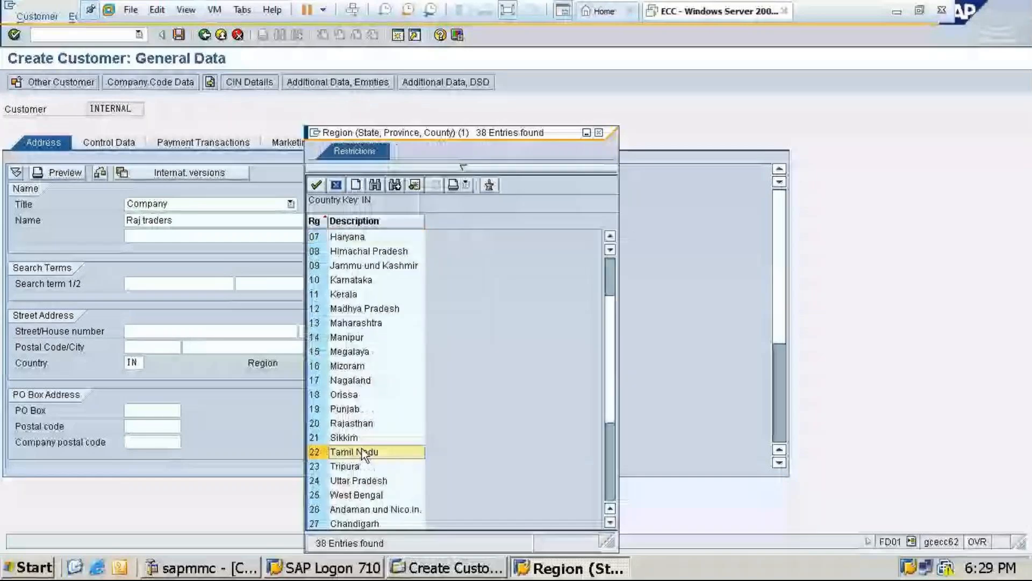
double_click(363, 453)
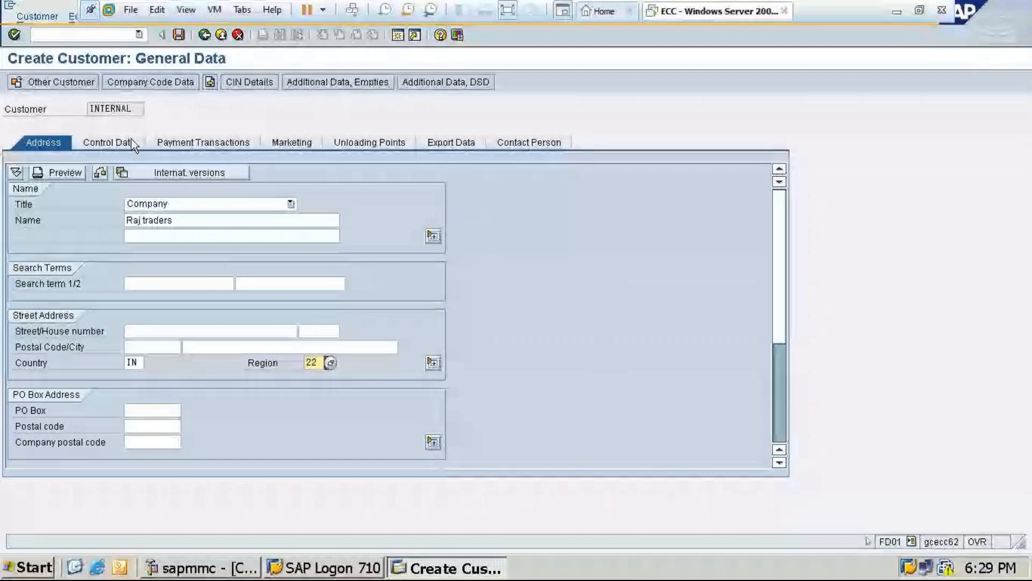
key("Return")
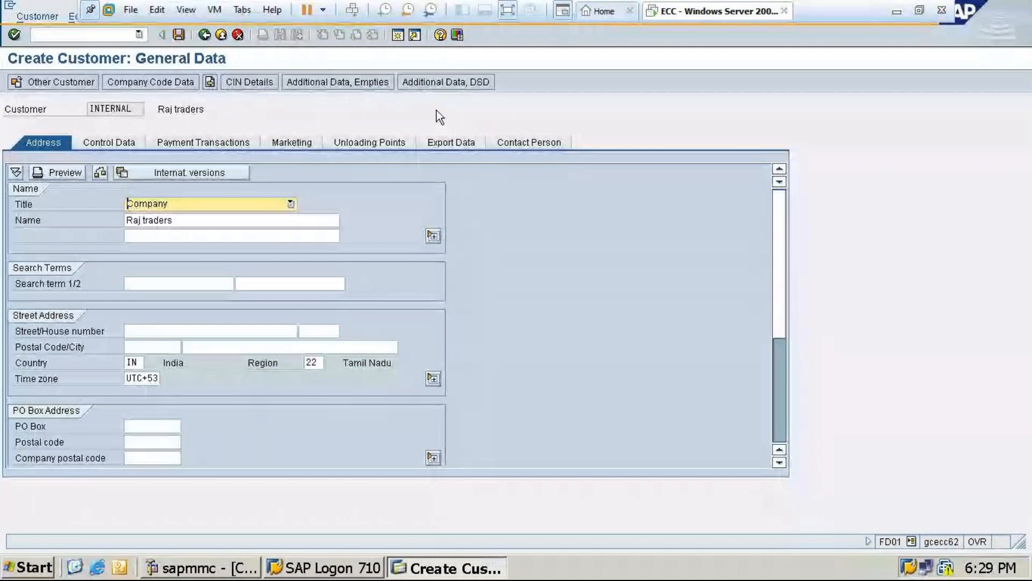
Assign reconciliation account 100005 in the customer's company code data
left_click(172, 83)
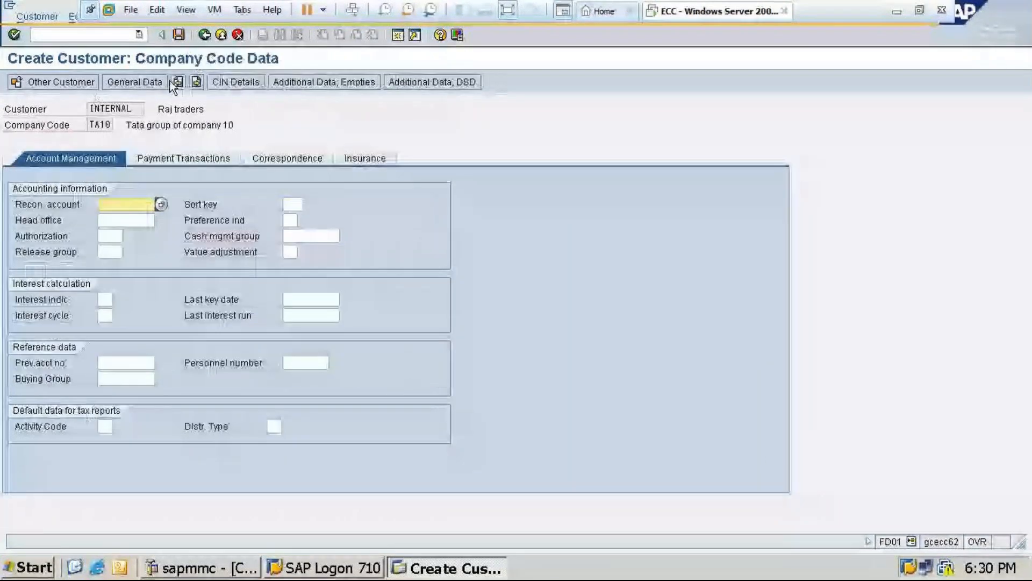
left_click(161, 205)
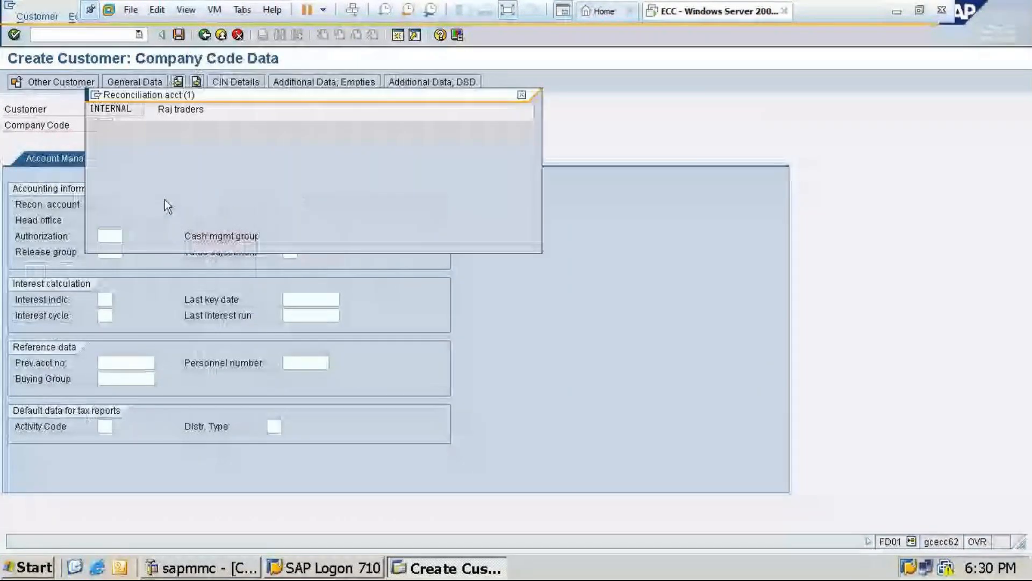
double_click(146, 180)
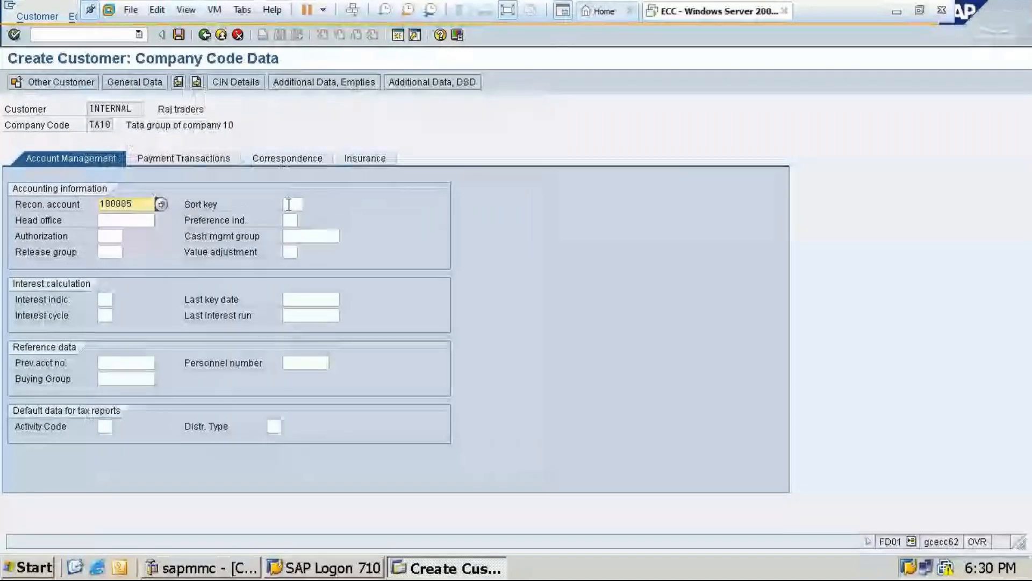
Set the sort key to 001 and the cash management group to A1, then save the customer and leave customer creation
left_click(289, 204)
type("001")
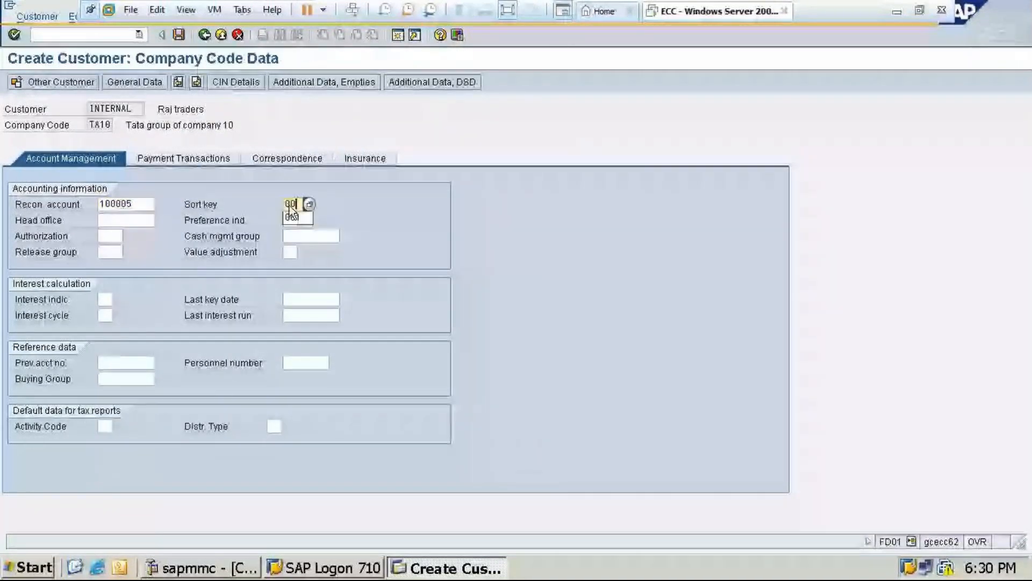
left_click(291, 235)
type("a1")
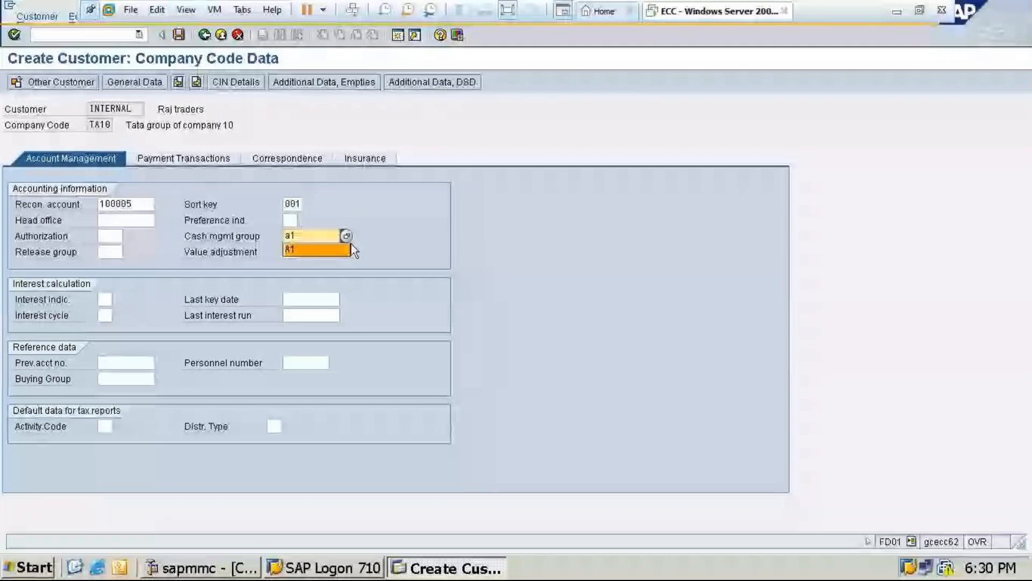
left_click(349, 246)
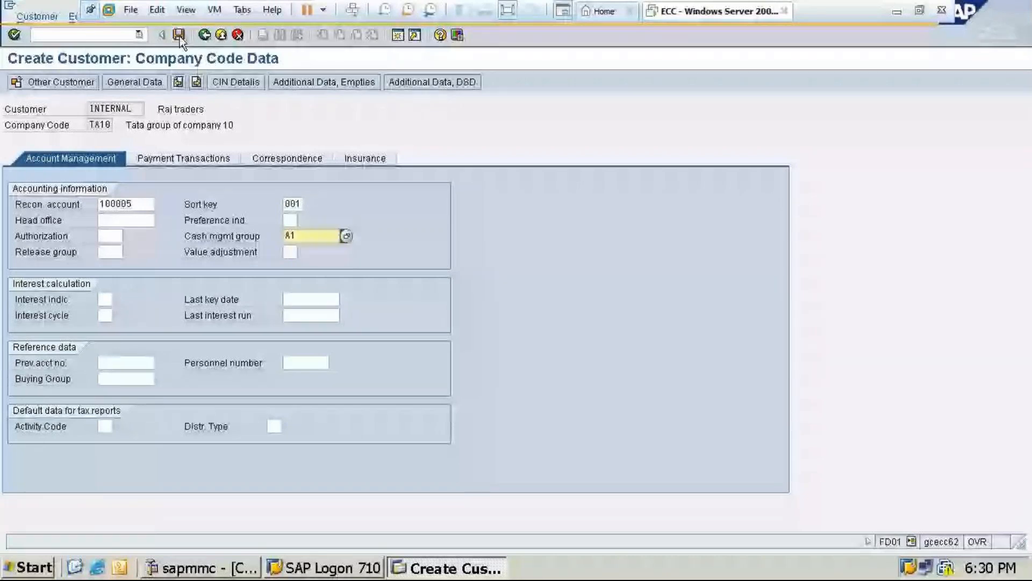
left_click(179, 35)
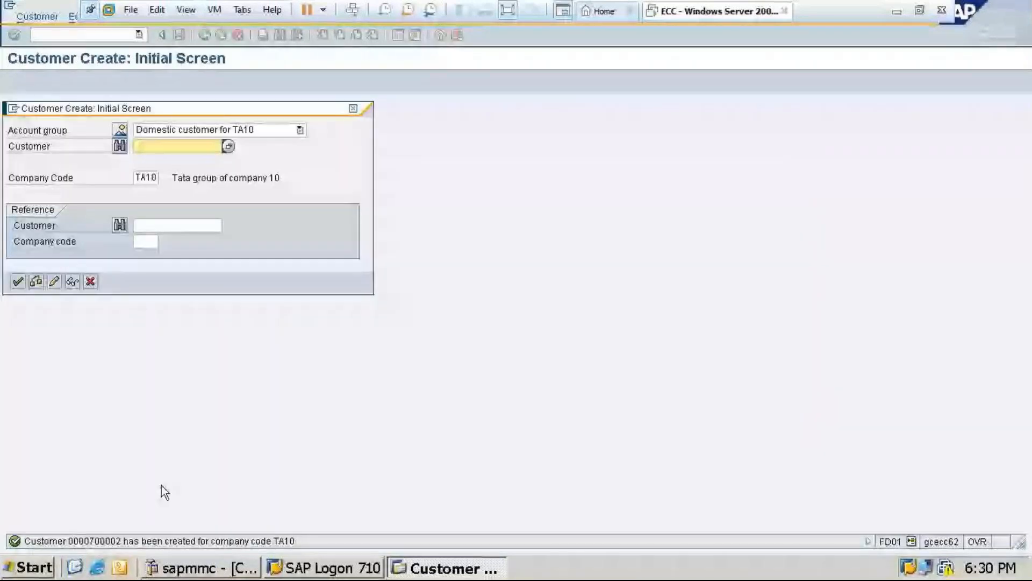
left_click(353, 103)
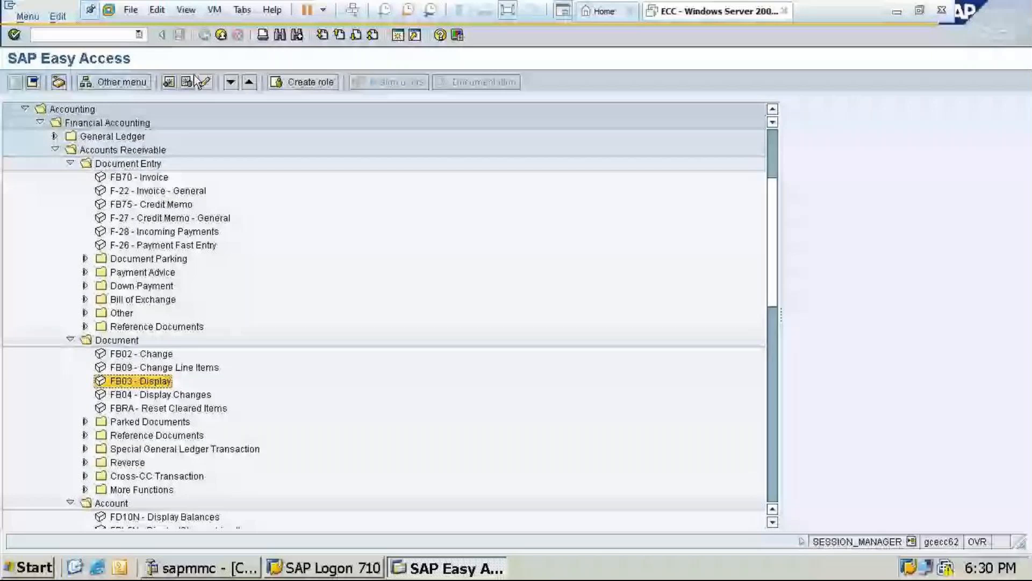
double_click(139, 177)
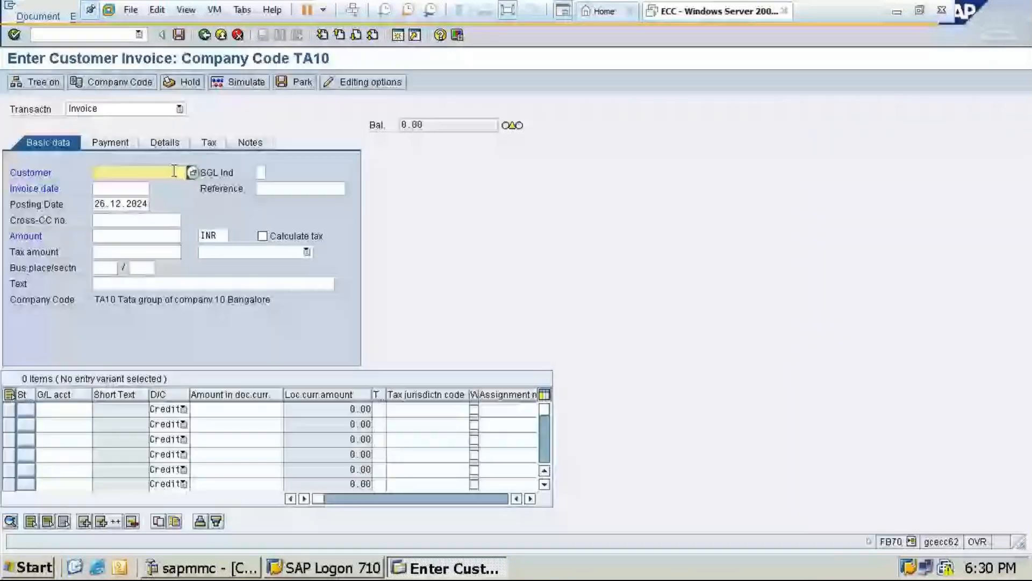
left_click(192, 172)
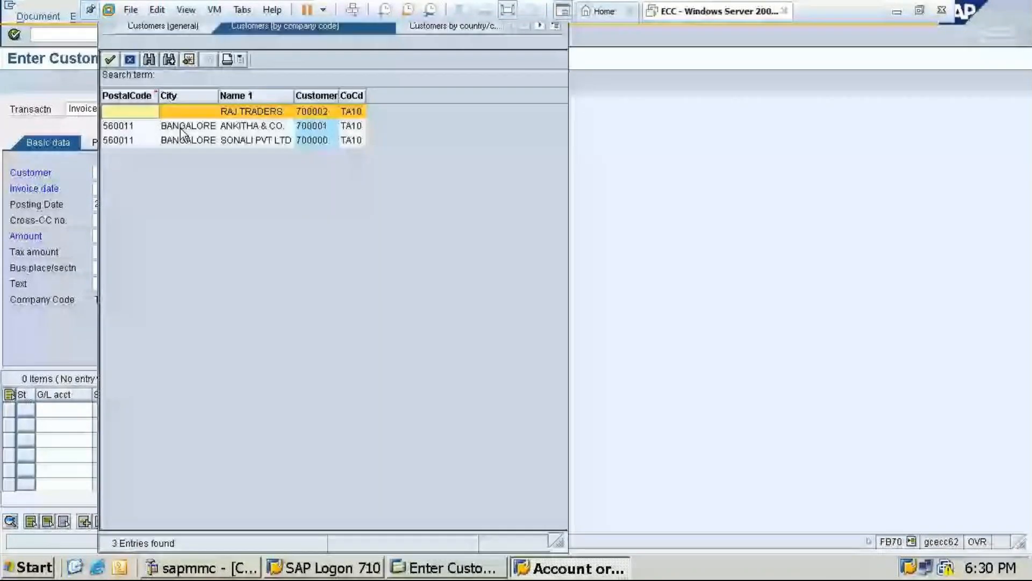
double_click(223, 110)
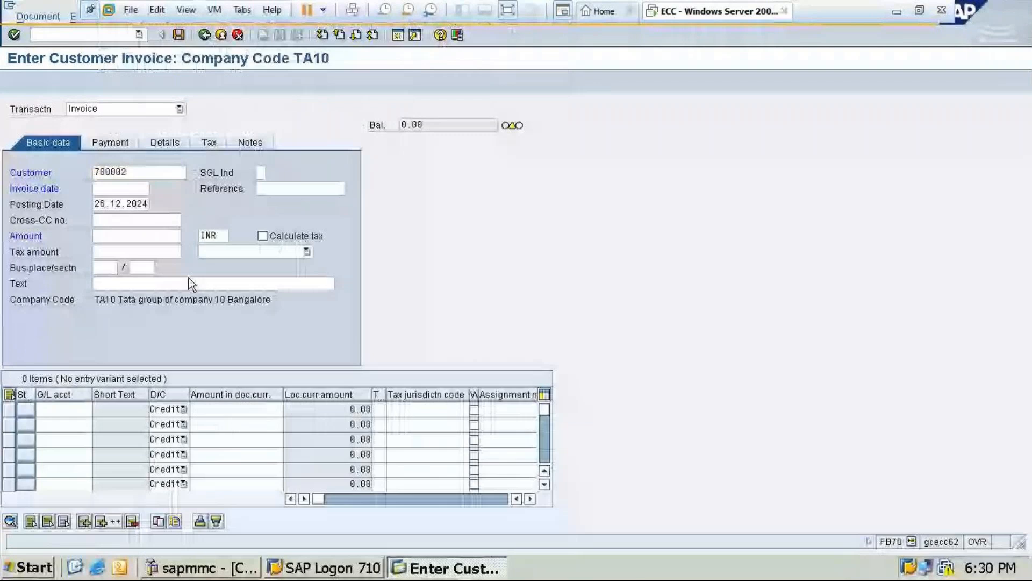
left_click(122, 391)
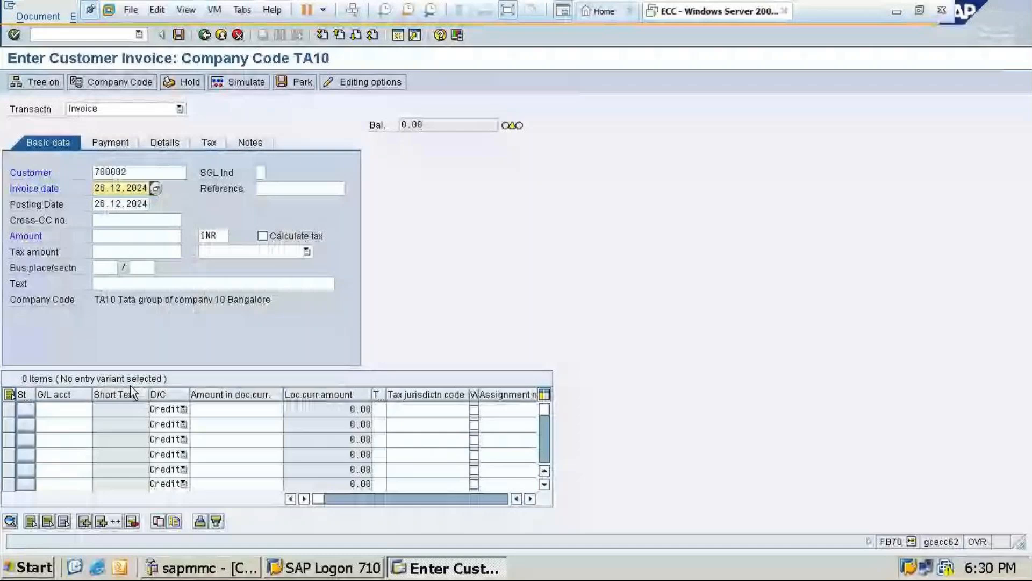
left_click(133, 236)
type("12000")
left_click(118, 285)
type("b")
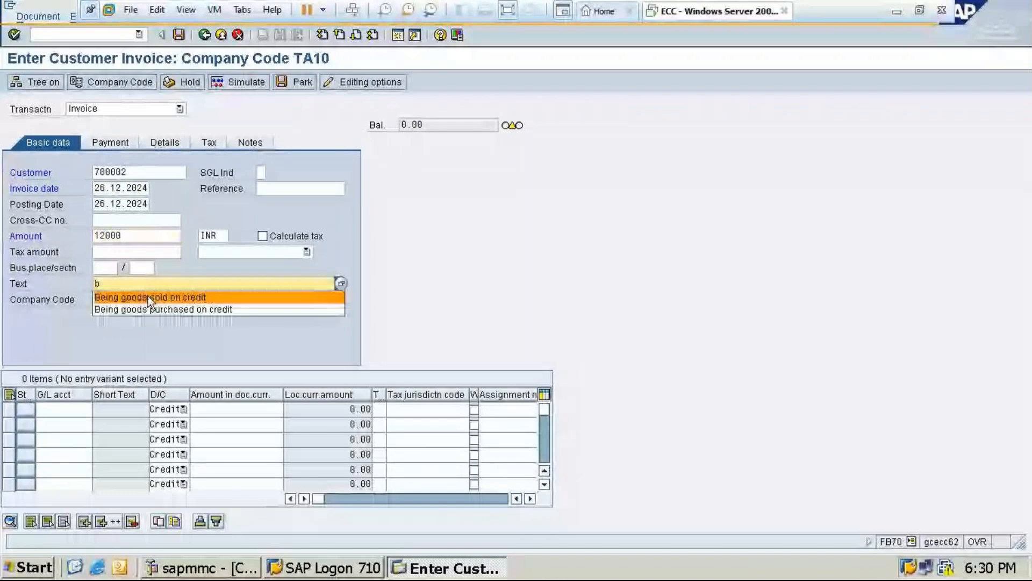
left_click(154, 298)
key("Return")
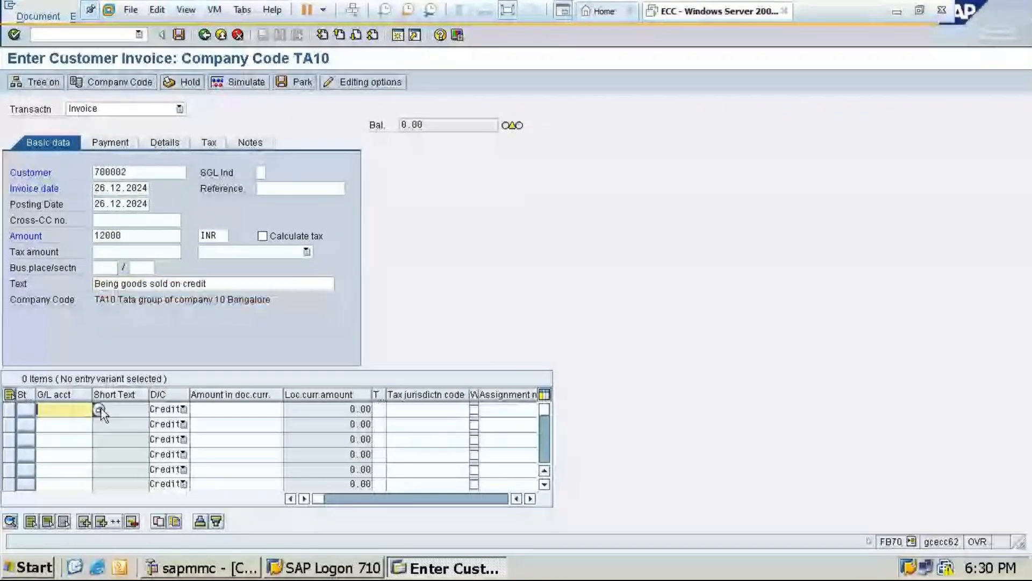
left_click(99, 410)
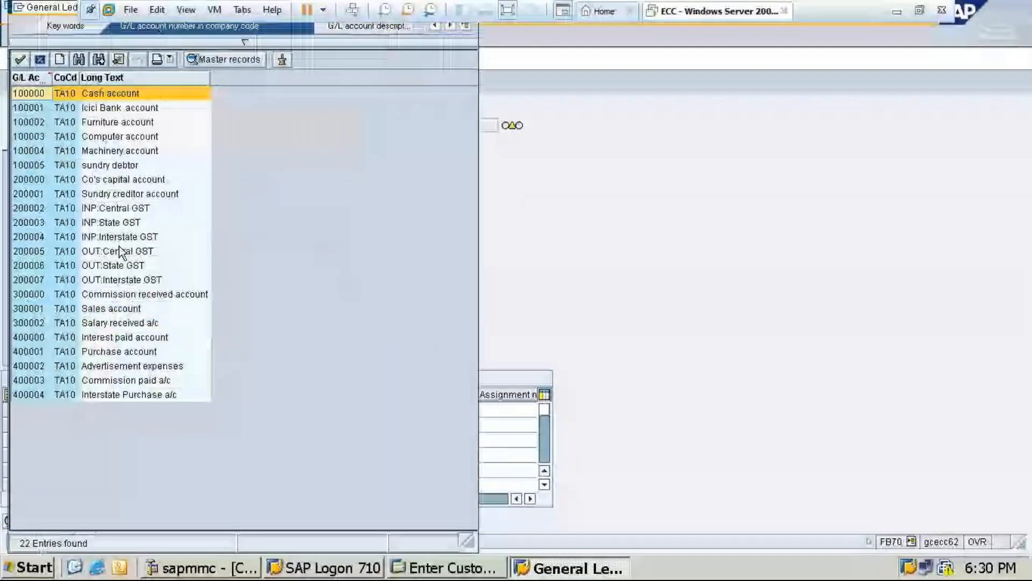
left_click(116, 309)
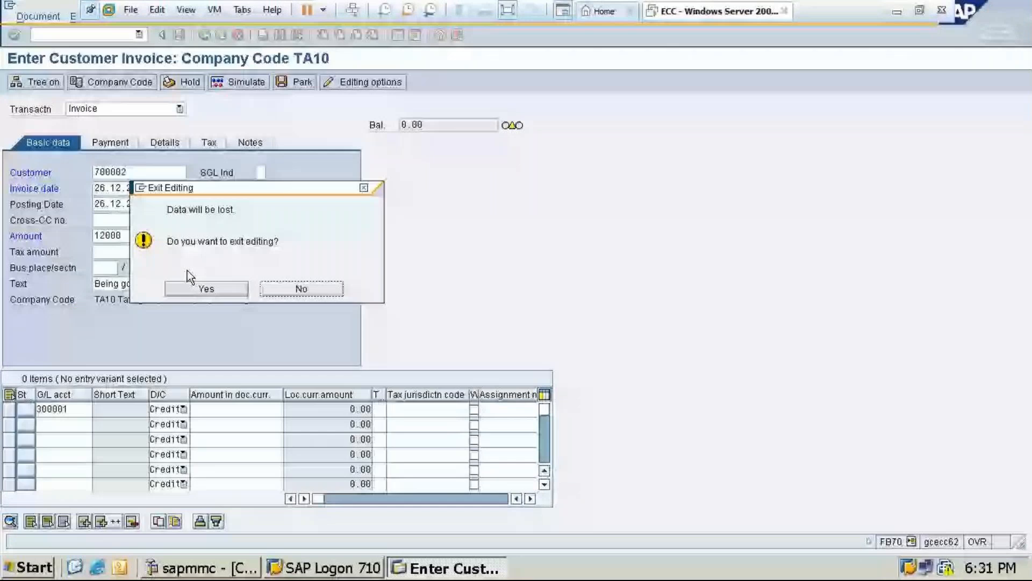
left_click(191, 288)
Start transaction FS00 and begin creating G/L account 300003 in company code TA10
type("/nfs")
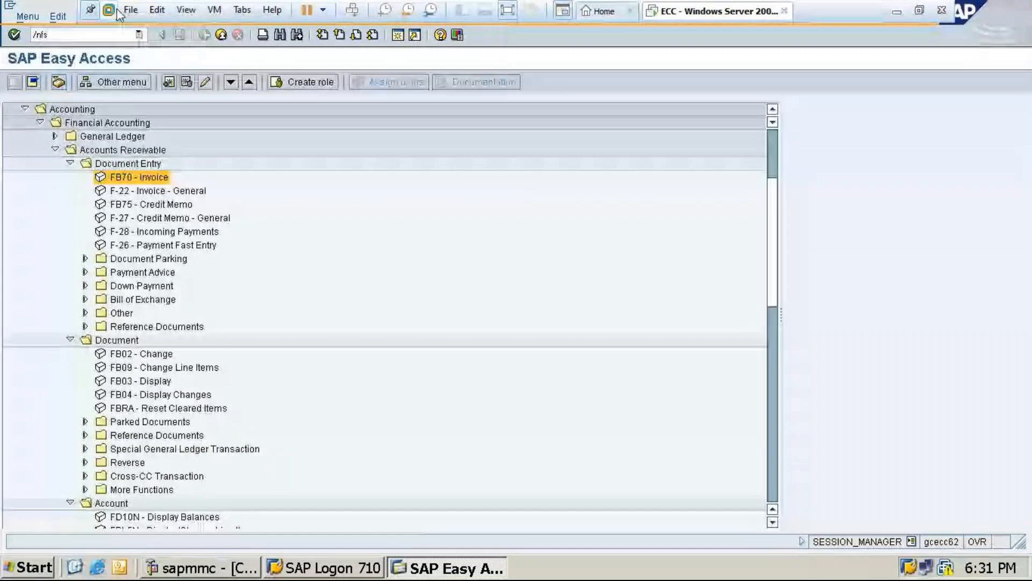
type("00")
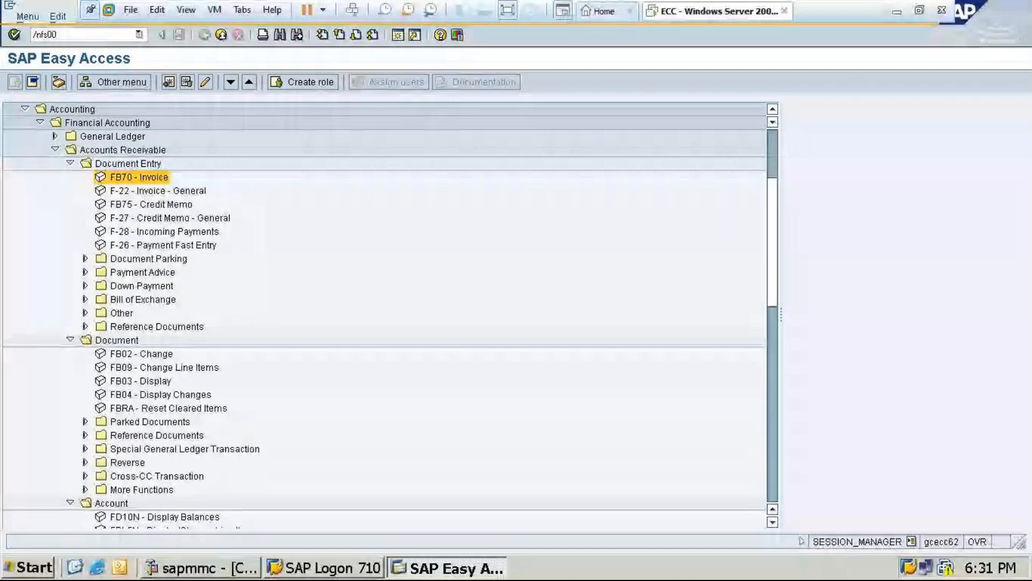
key("Return")
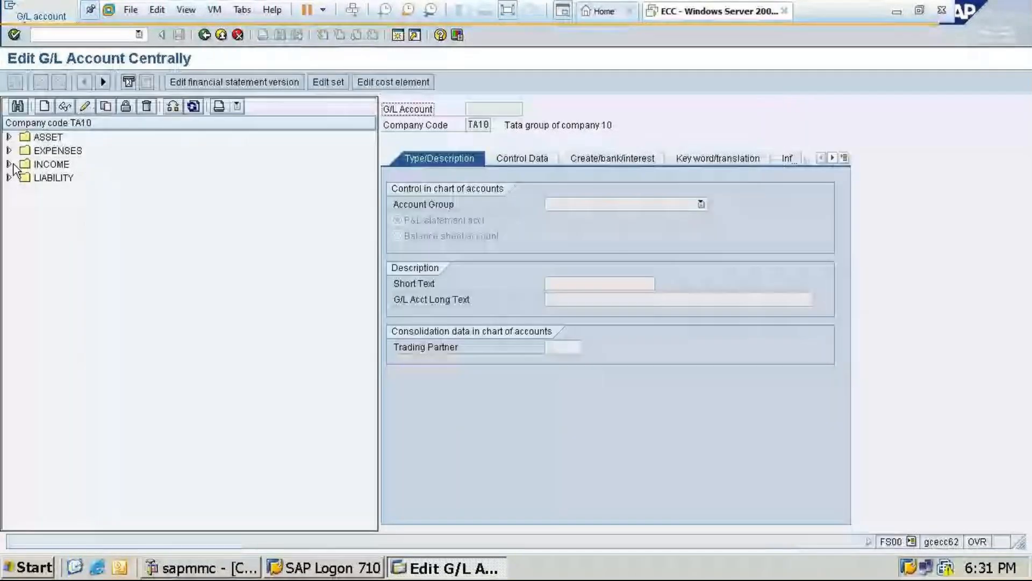
left_click(11, 164)
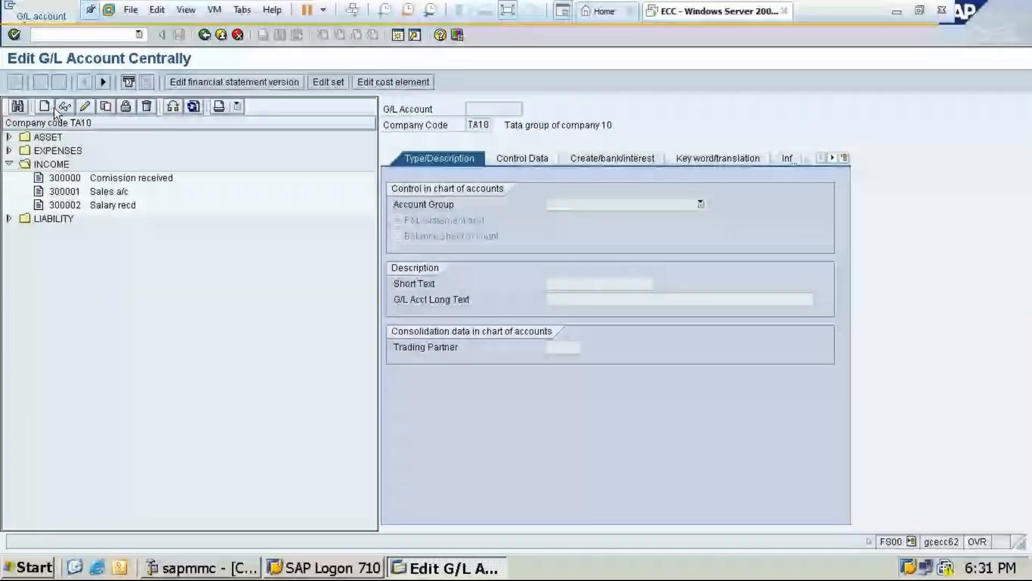
left_click(53, 108)
type("30000")
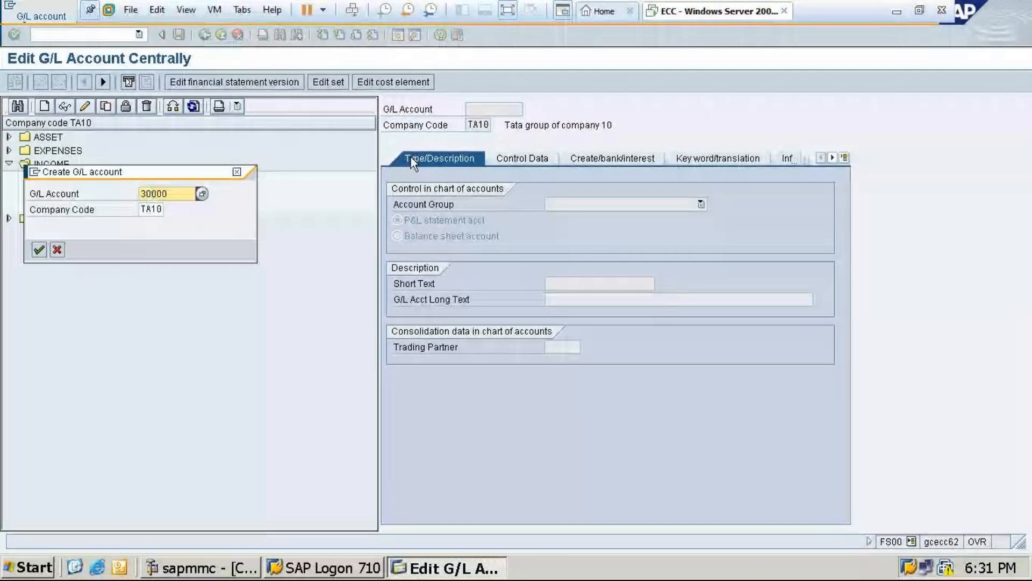
type("3")
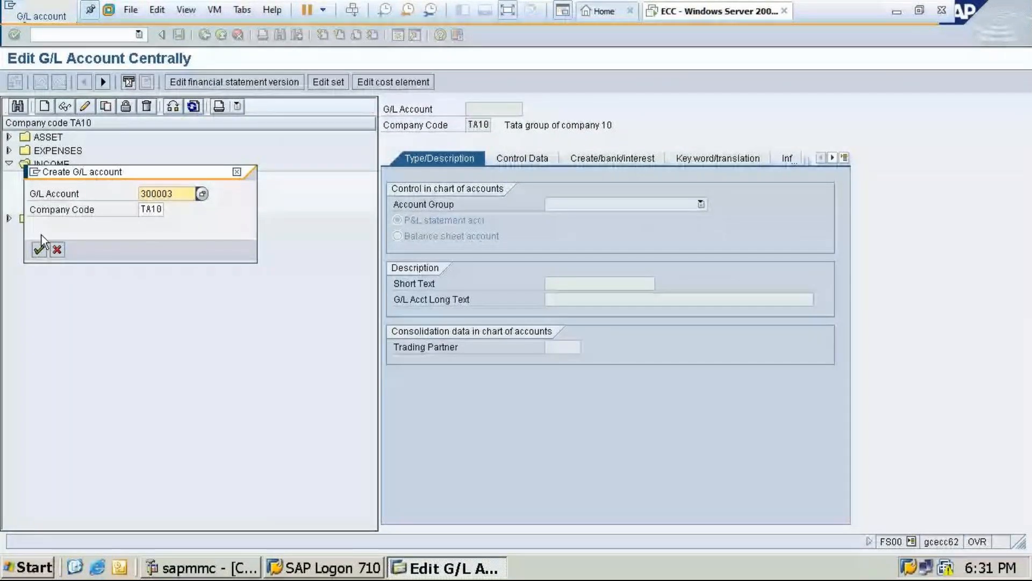
left_click(39, 248)
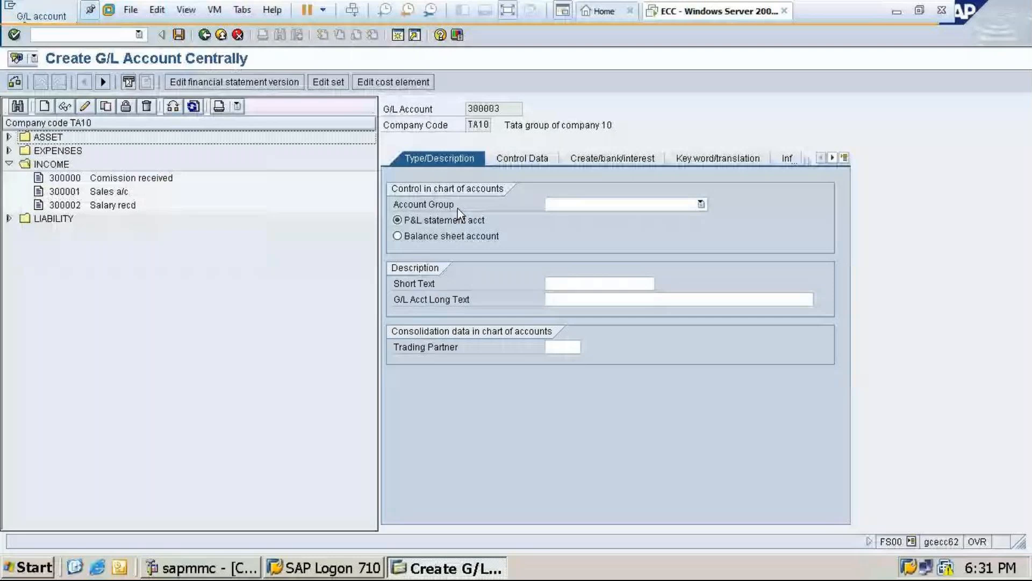
Assign the new G/L account to the INCOME account group
left_click(560, 204)
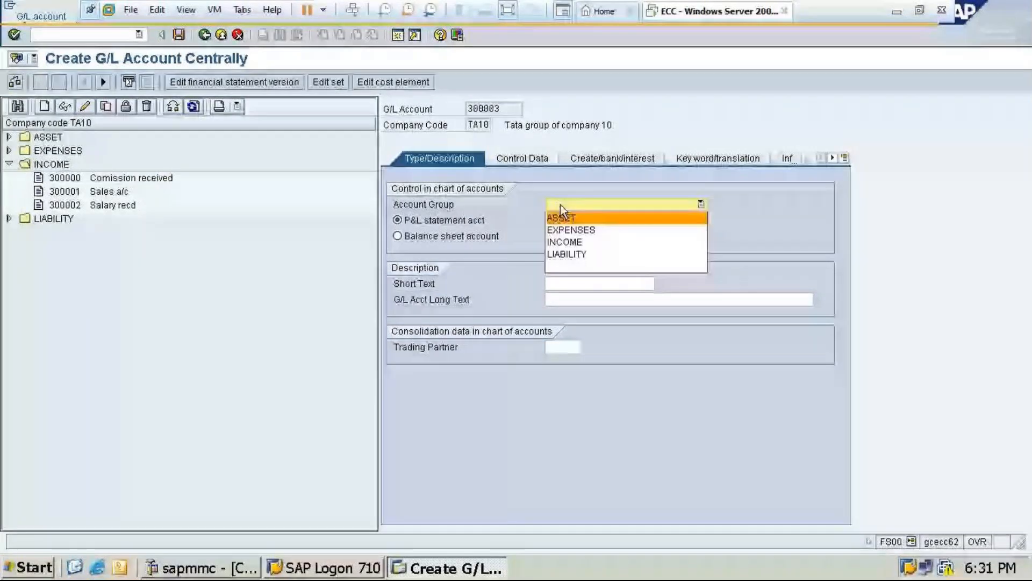
left_click(568, 242)
left_click(524, 159)
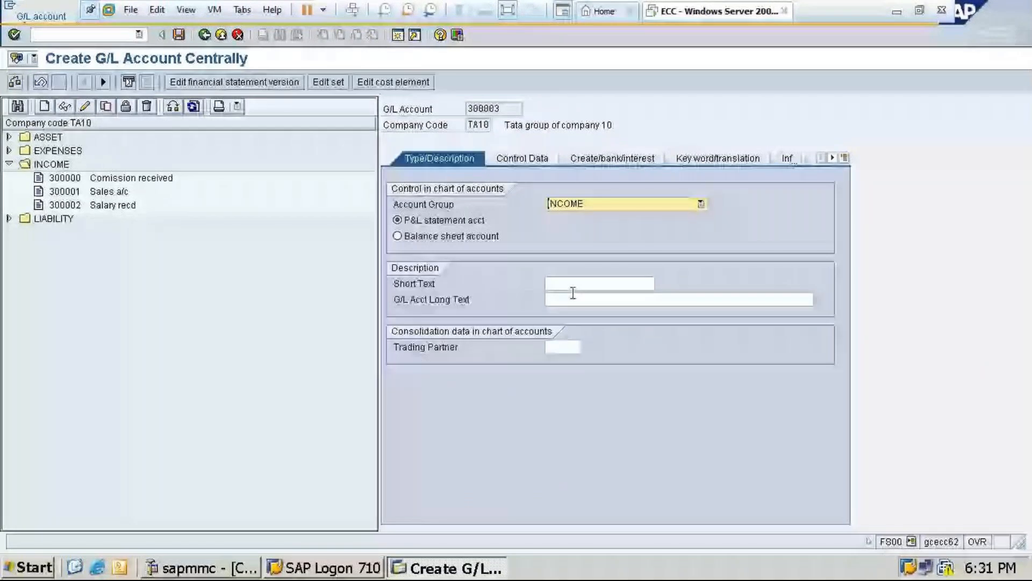
Describe the G/L account with short text "Interstate Sales a/c" and long text "Interstate sales account"
left_click(571, 283)
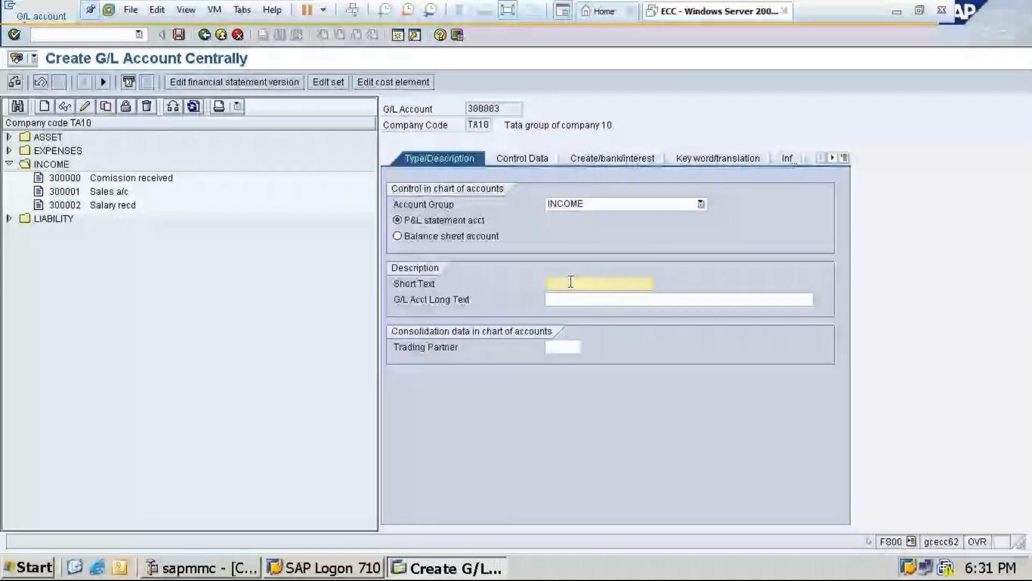
type("Interstat")
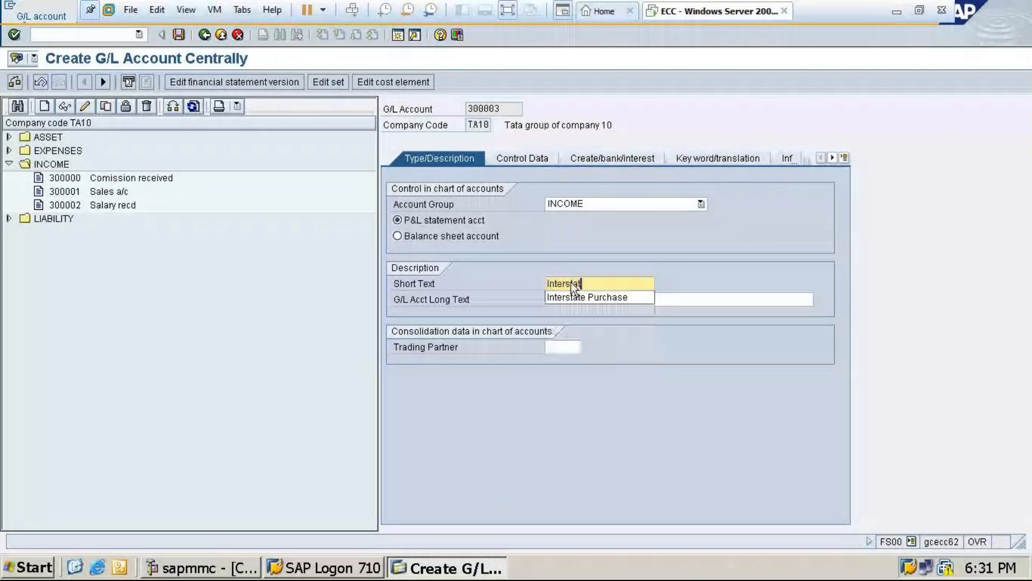
type("e Sales a/")
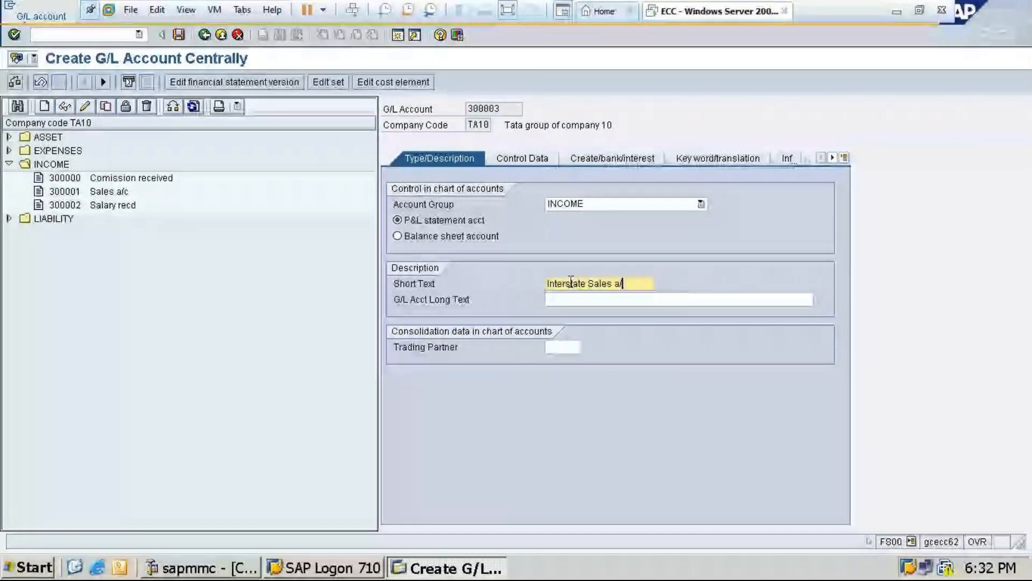
type("c")
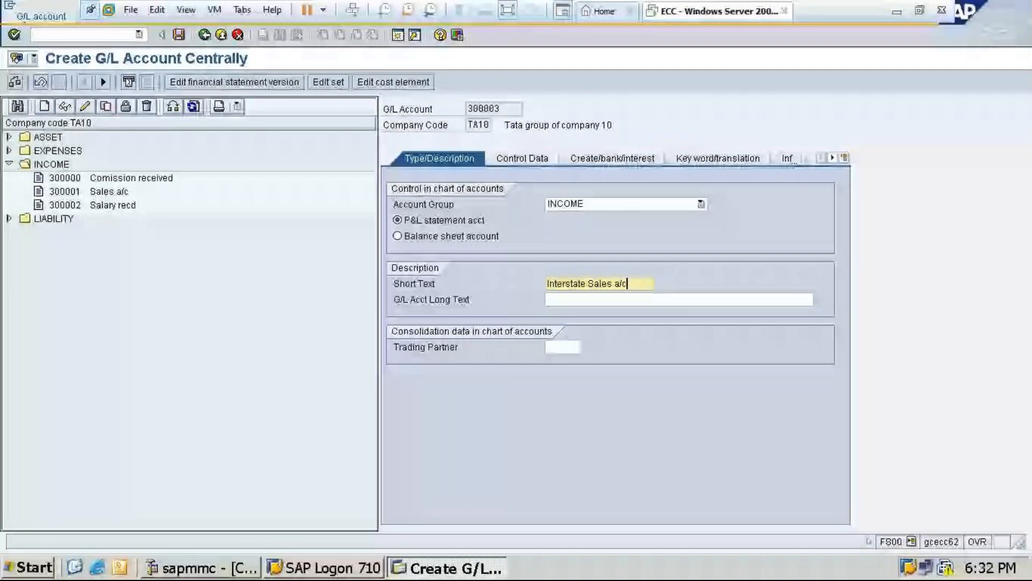
left_click(591, 299)
type("In")
type("ter")
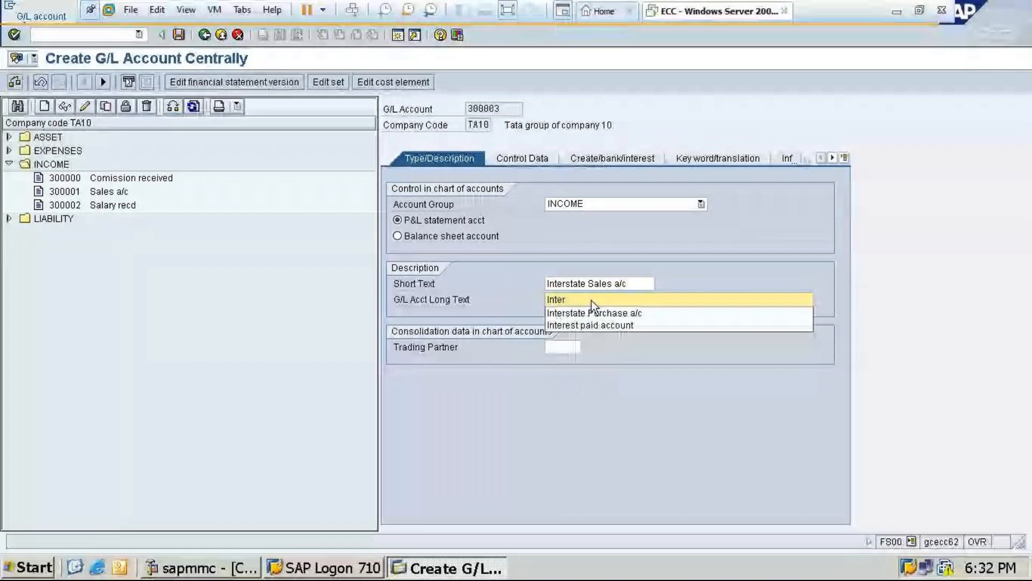
type("state Sal")
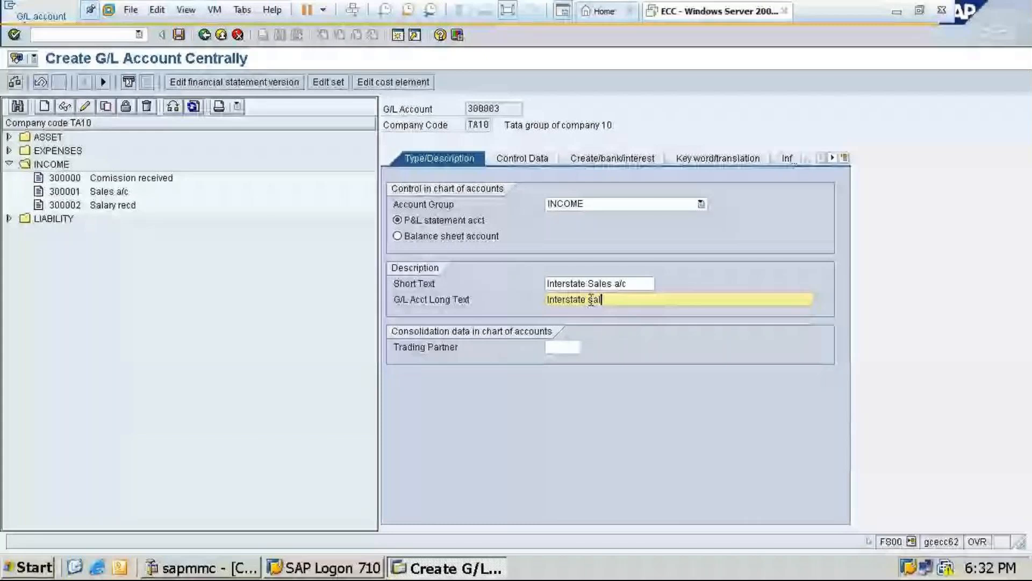
type("es account")
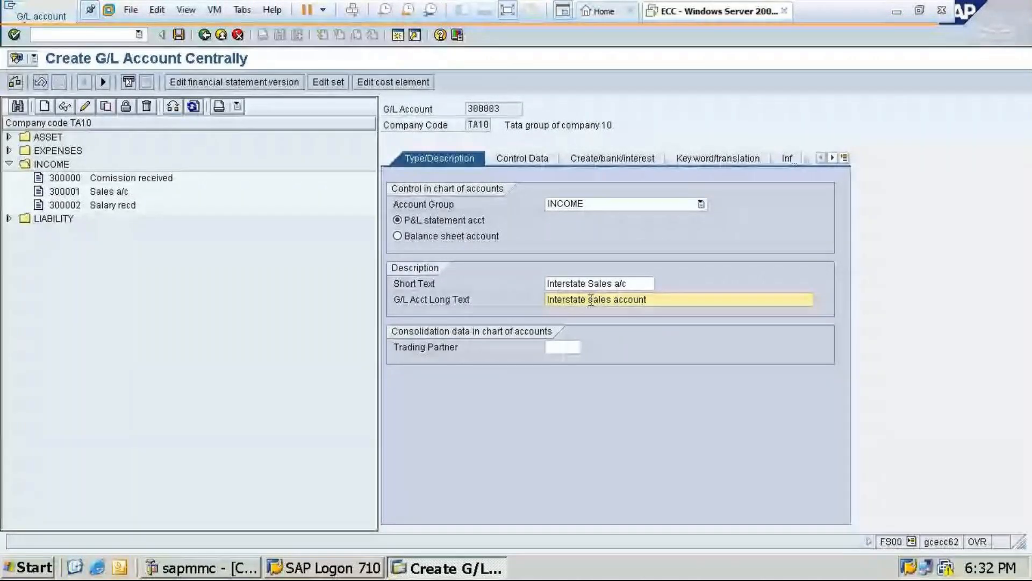
Fill the account's control data with tax category X4 (OUT:Interstate GST@28%), line item display enabled and sort key 001
left_click(537, 159)
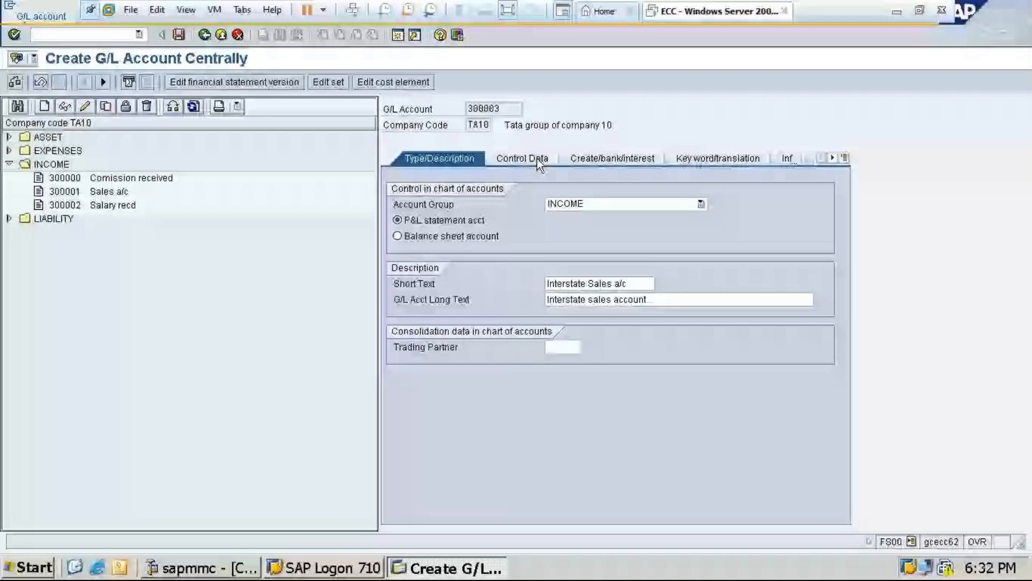
left_click(569, 270)
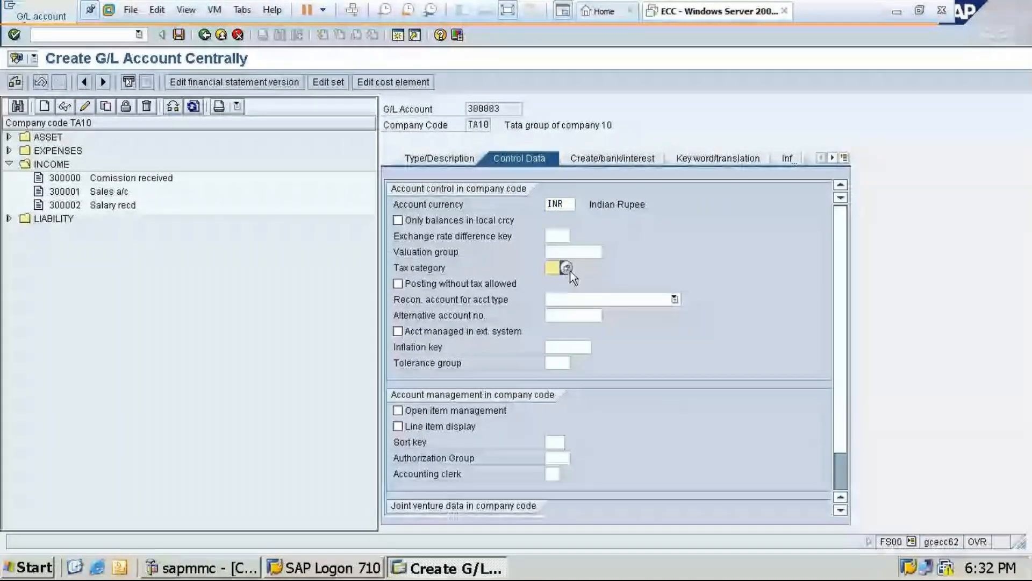
left_click(567, 268)
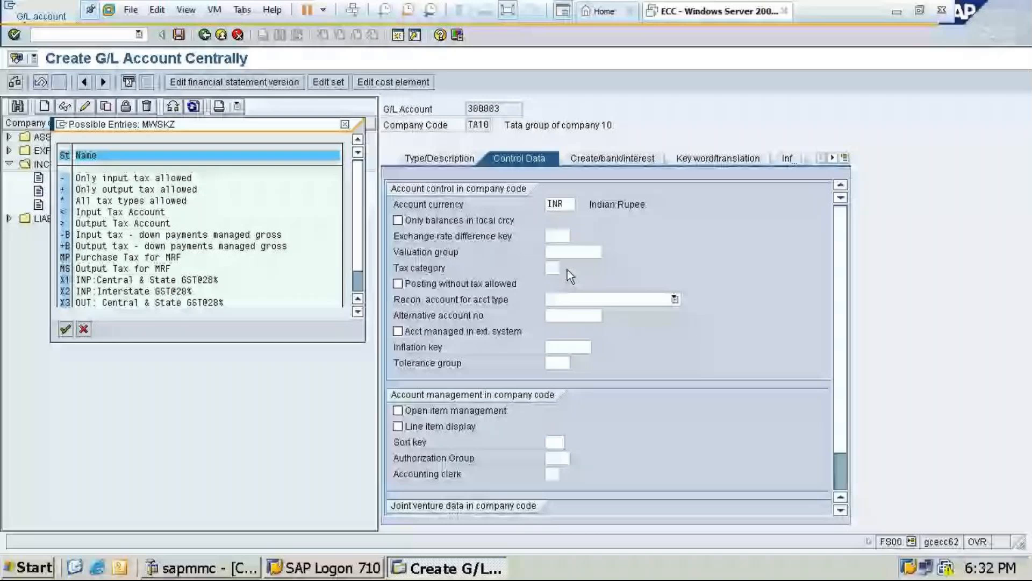
scroll(144, 294, "down", 1)
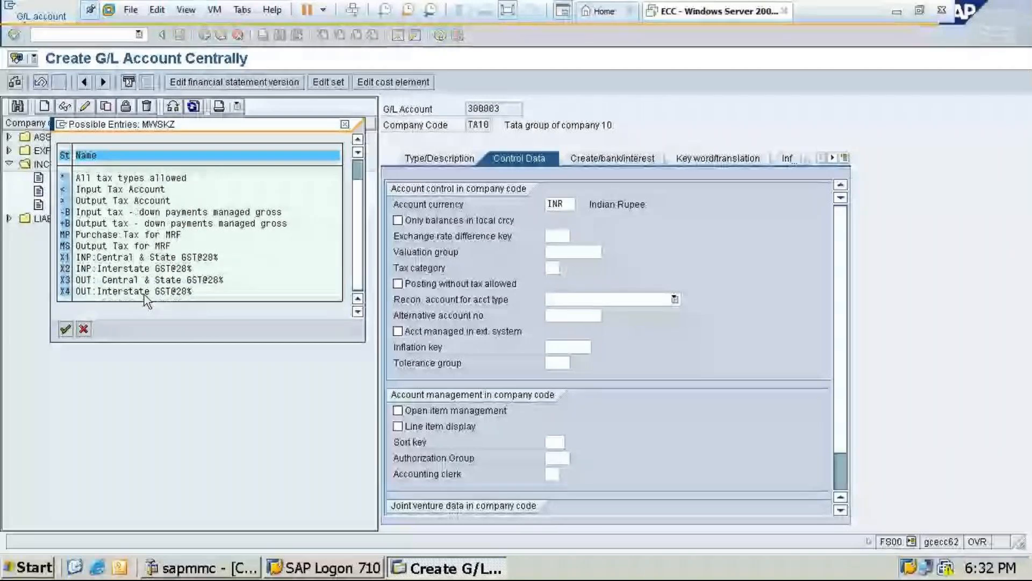
double_click(144, 295)
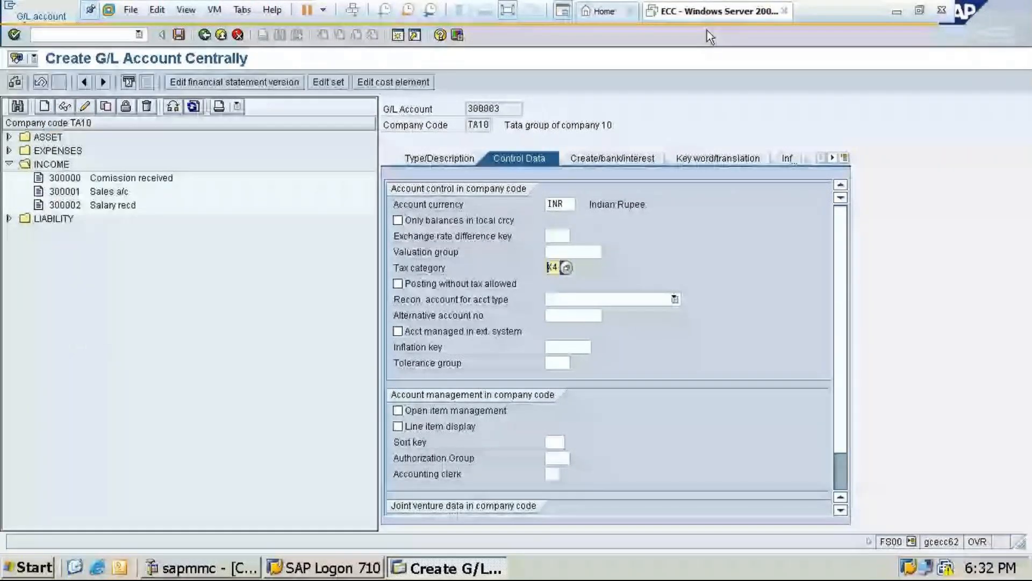
left_click(397, 427)
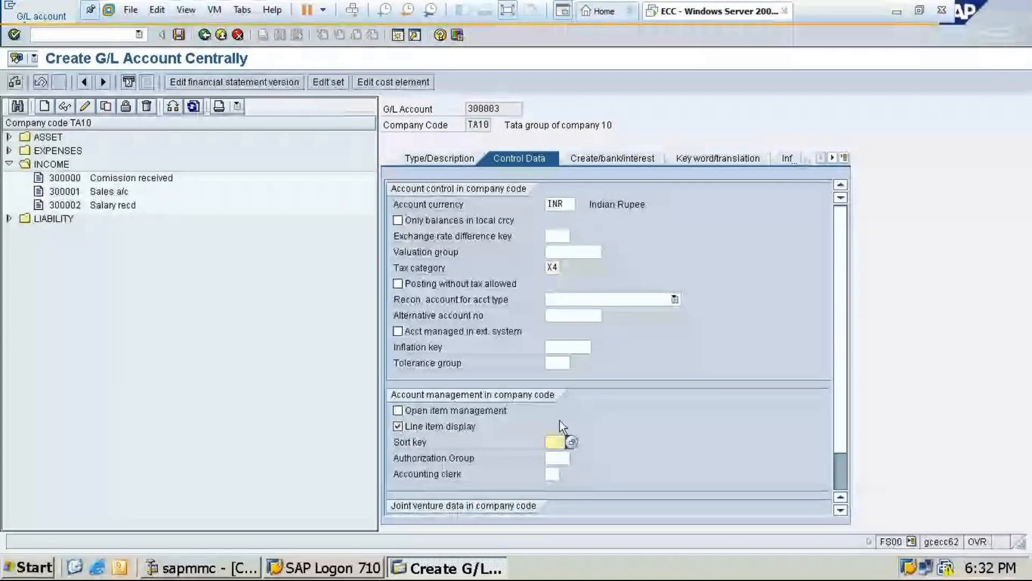
type("001")
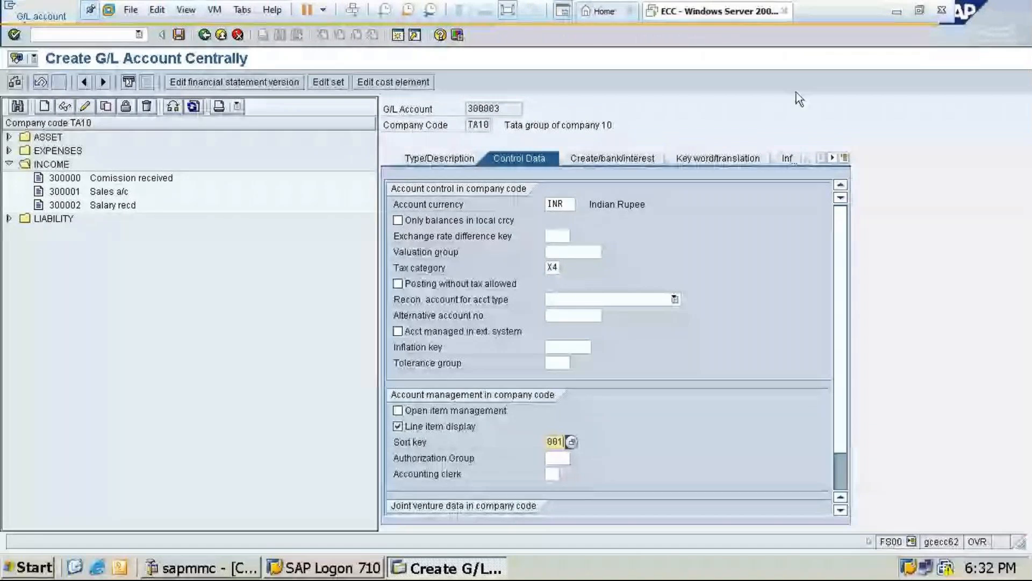
Assign field status group G001 to the new G/L account and save it
left_click(612, 159)
left_click(557, 205)
type("g")
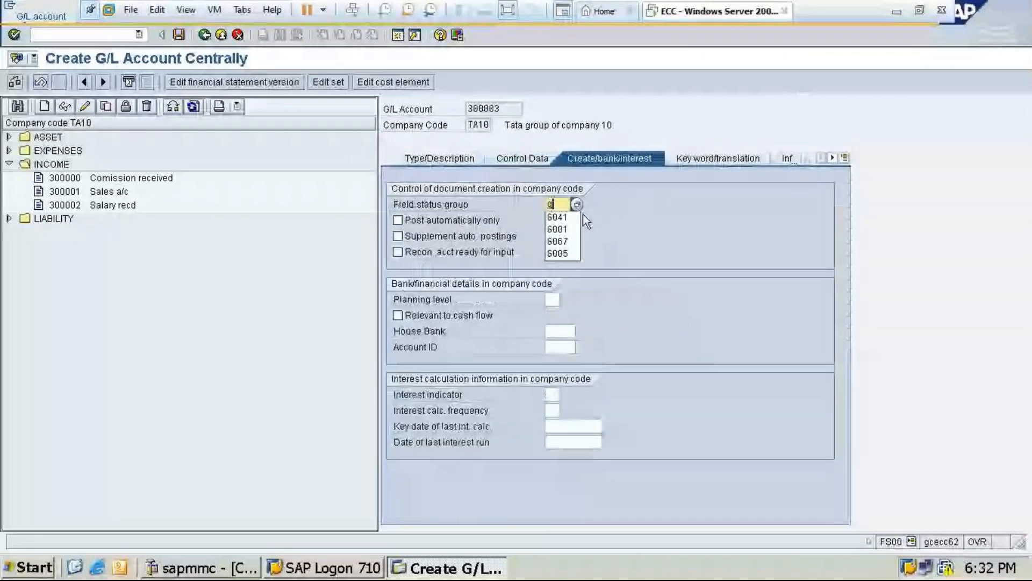
left_click(579, 218)
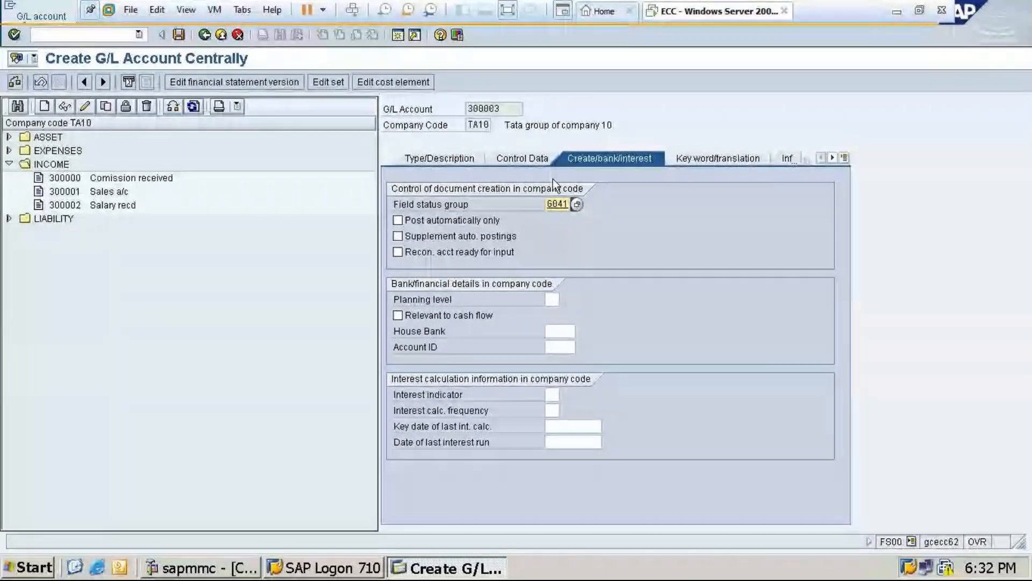
left_click(577, 205)
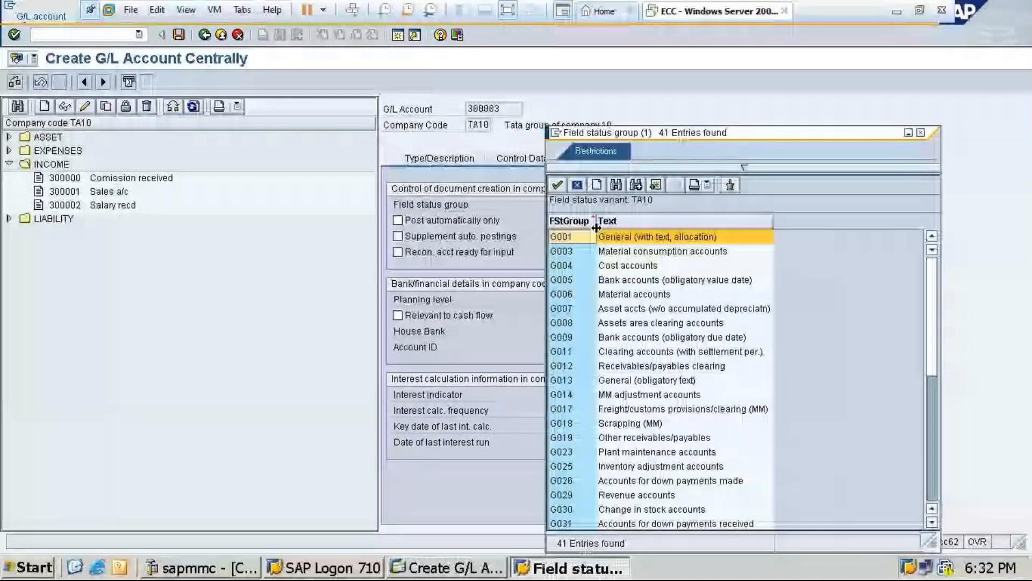
double_click(601, 236)
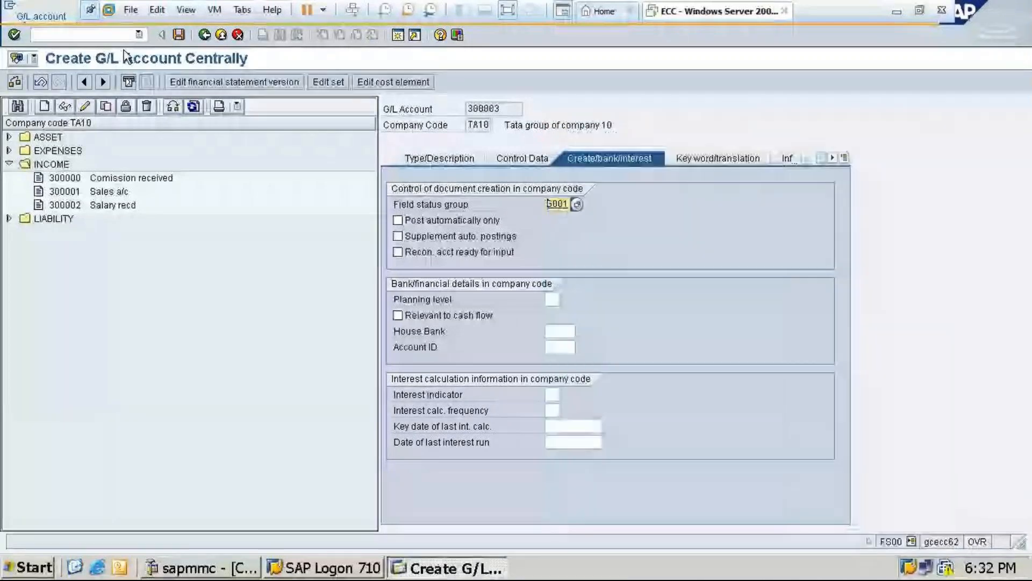
key("ctrl+s")
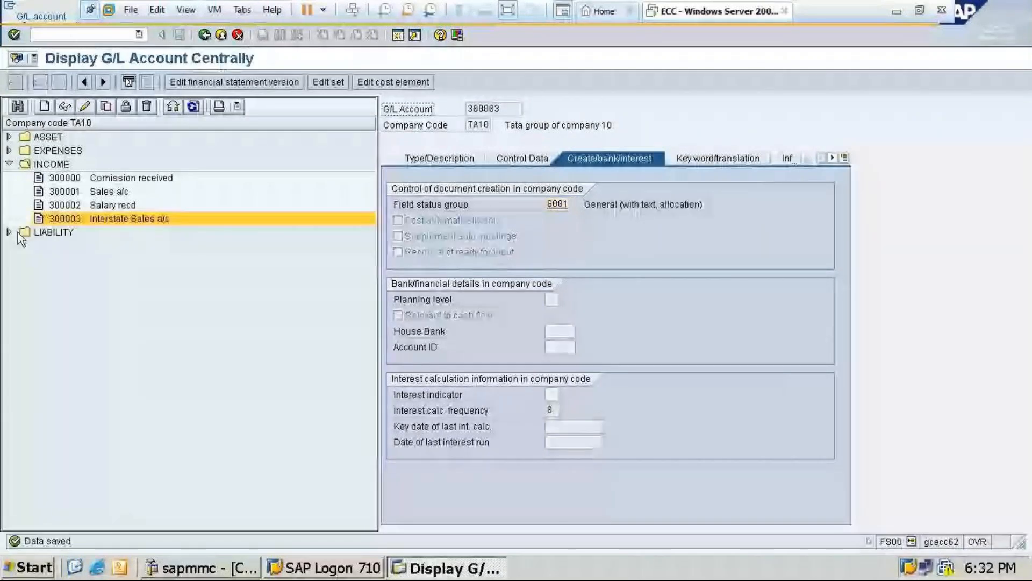
Start transaction FB70 and select Raj Traders as the customer of the invoice
type("/nfb")
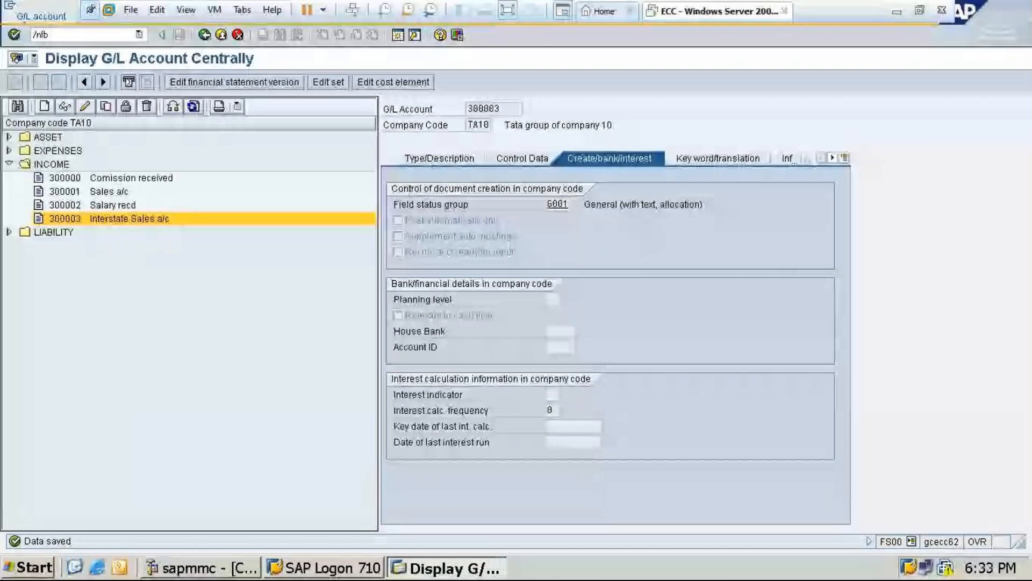
type("7")
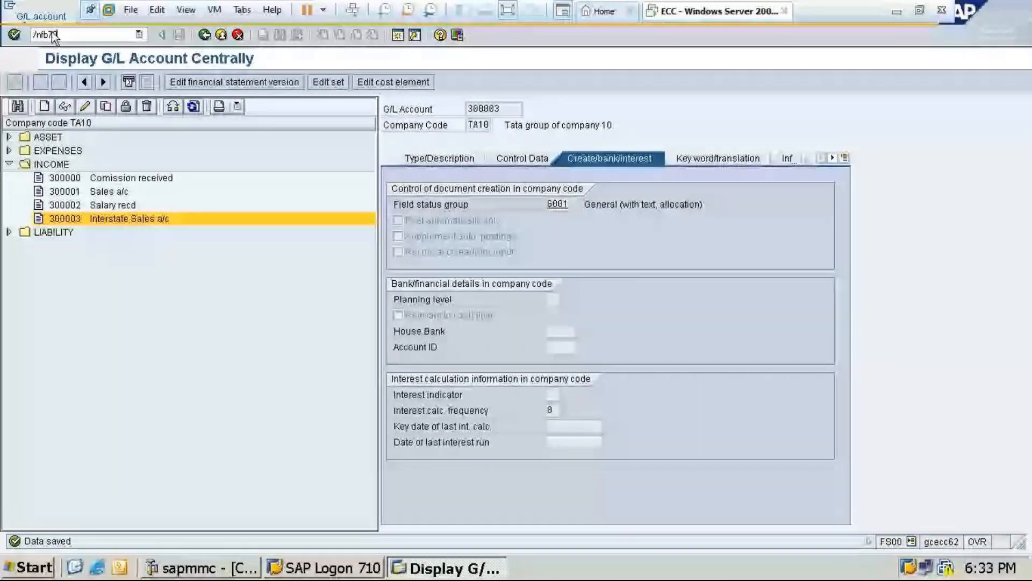
type("0")
key("Return")
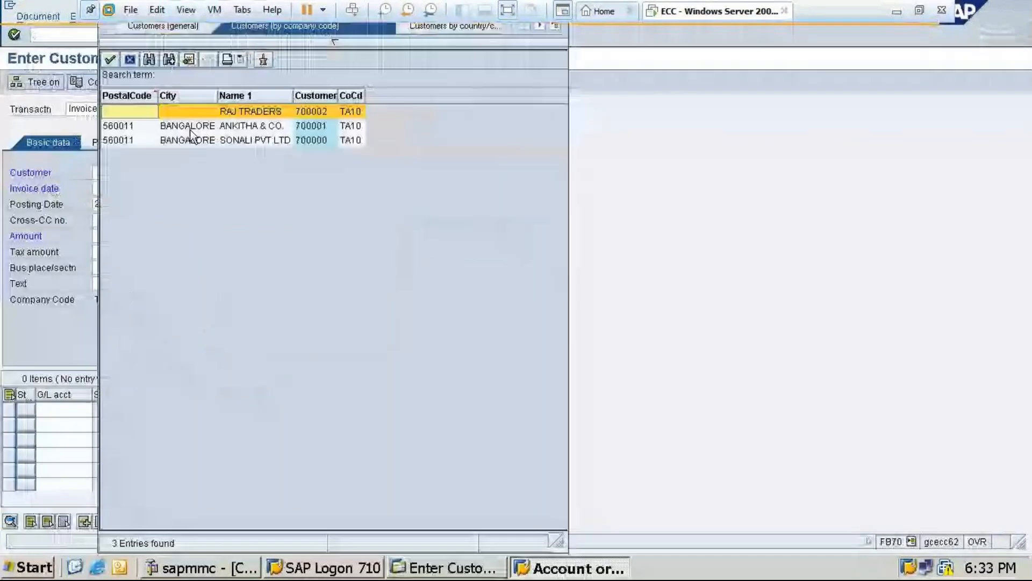
left_click(253, 113)
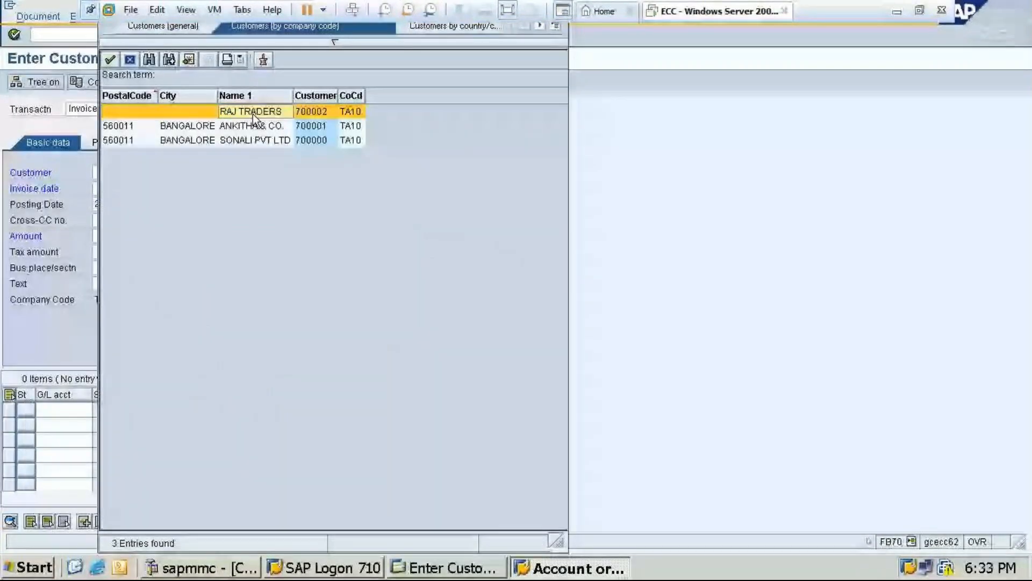
double_click(253, 114)
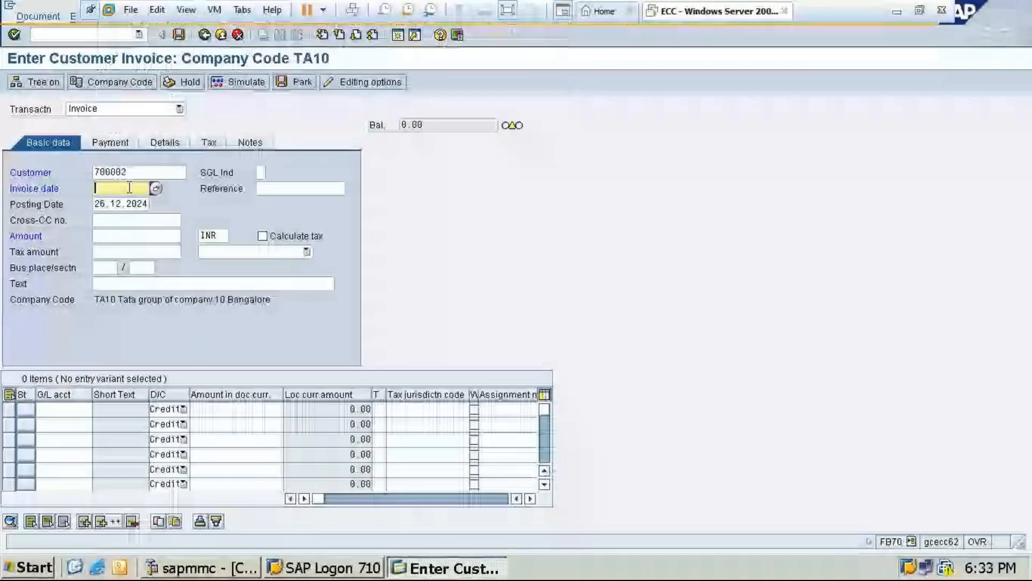
Enter the invoice's basic data: invoice date 26.12.2024, amount 12000 and text "Being goods sold on credit"
key("F4")
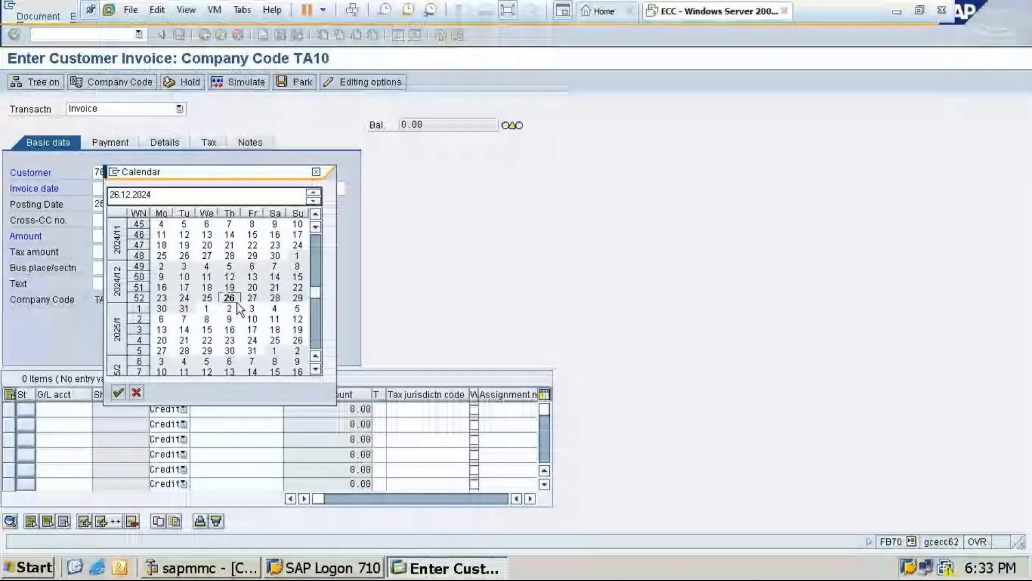
double_click(230, 298)
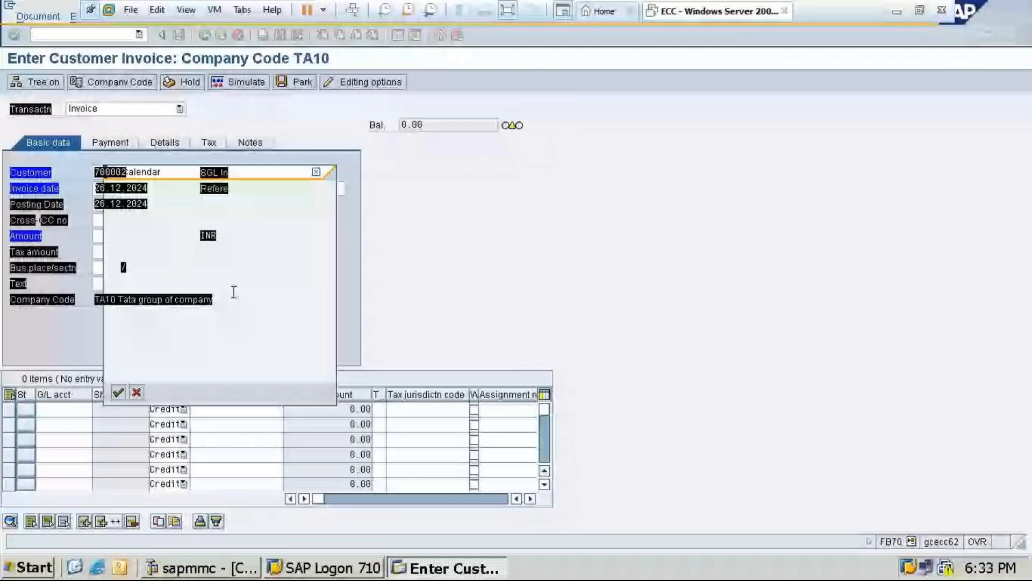
left_click(112, 235)
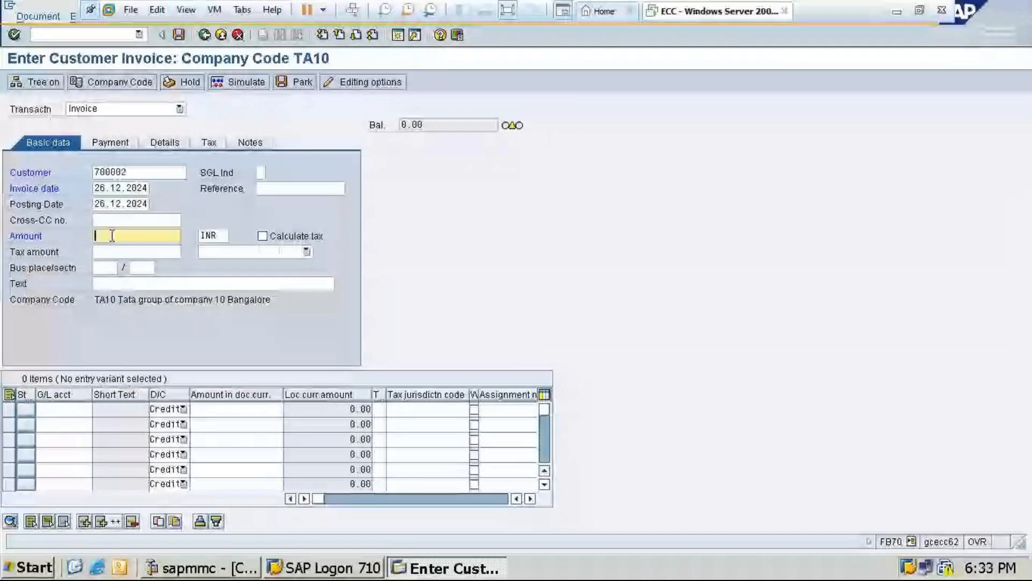
type("12000")
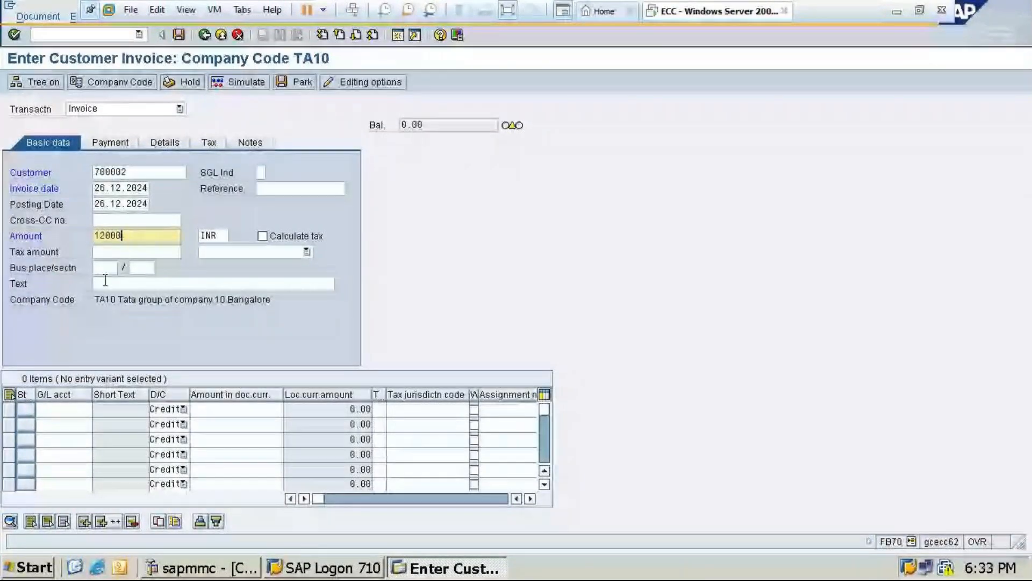
left_click(105, 282)
type("Being goods sold on credit")
Add a credit line item for G/L account 300003 with an amount of 12000
left_click(76, 409)
type("s")
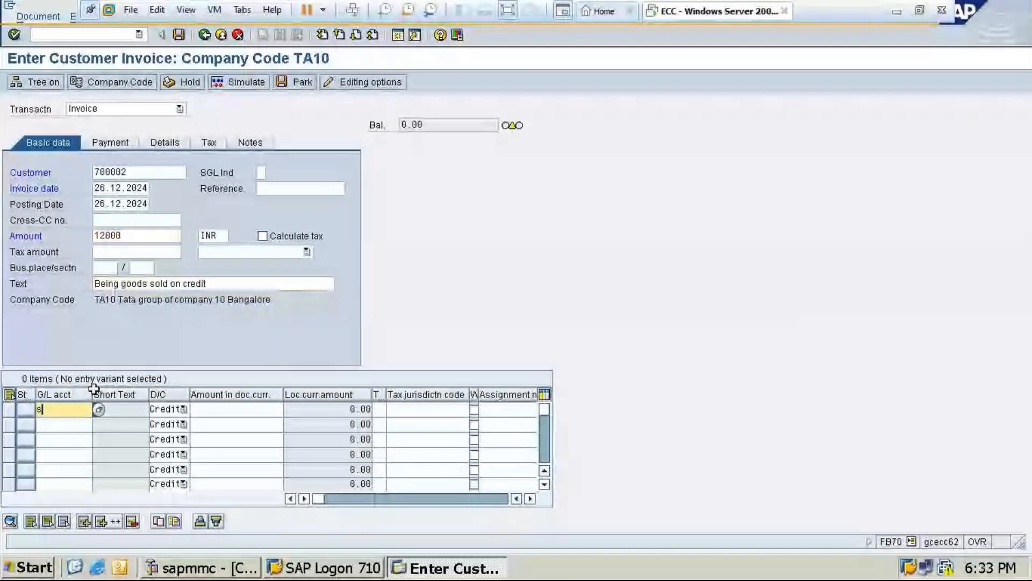
key("F4")
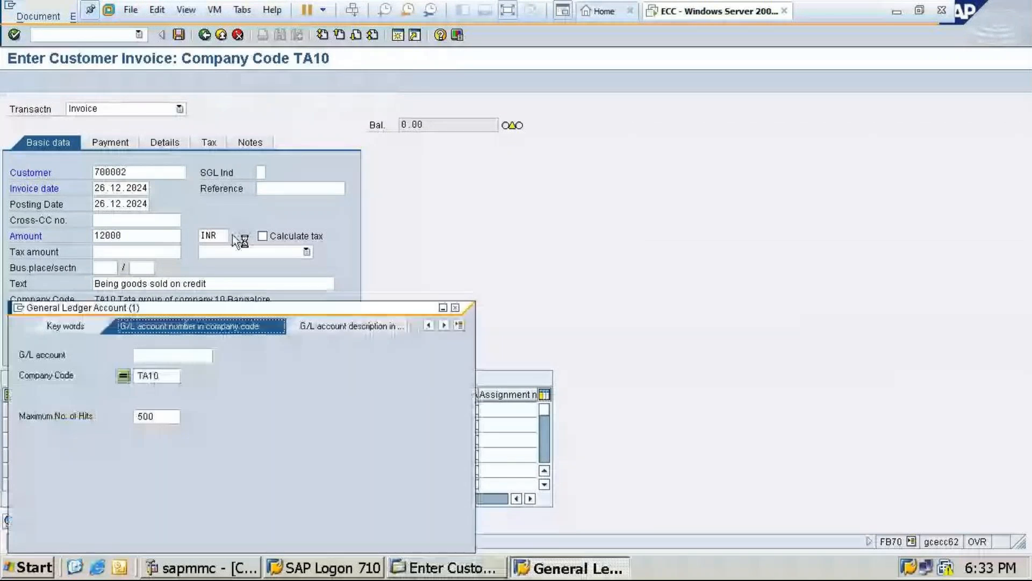
key("Return")
double_click(141, 344)
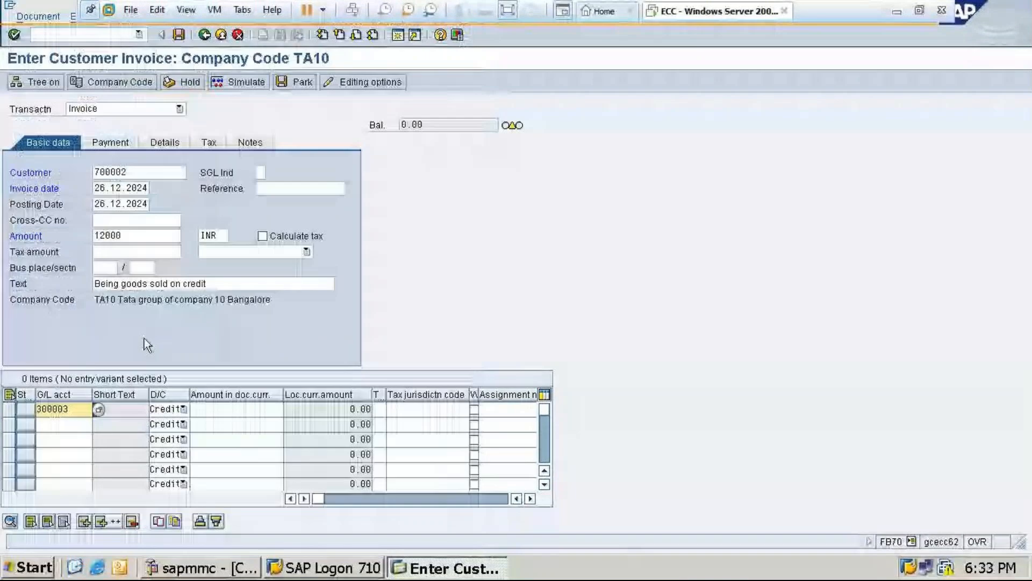
left_click(217, 408)
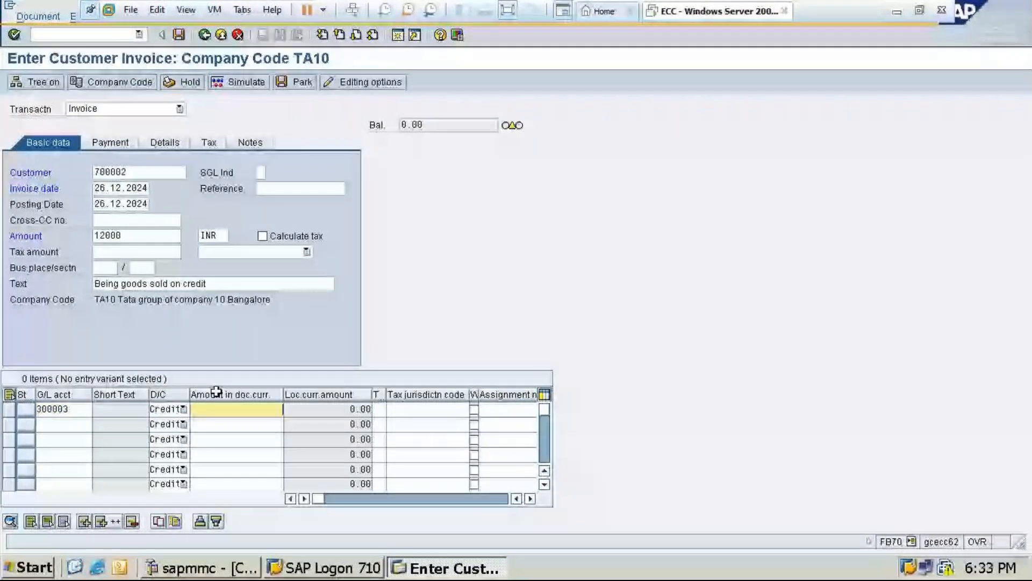
type("12000")
Set the business area of the G/L line item to TA10
left_click_drag(316, 495, 334, 497)
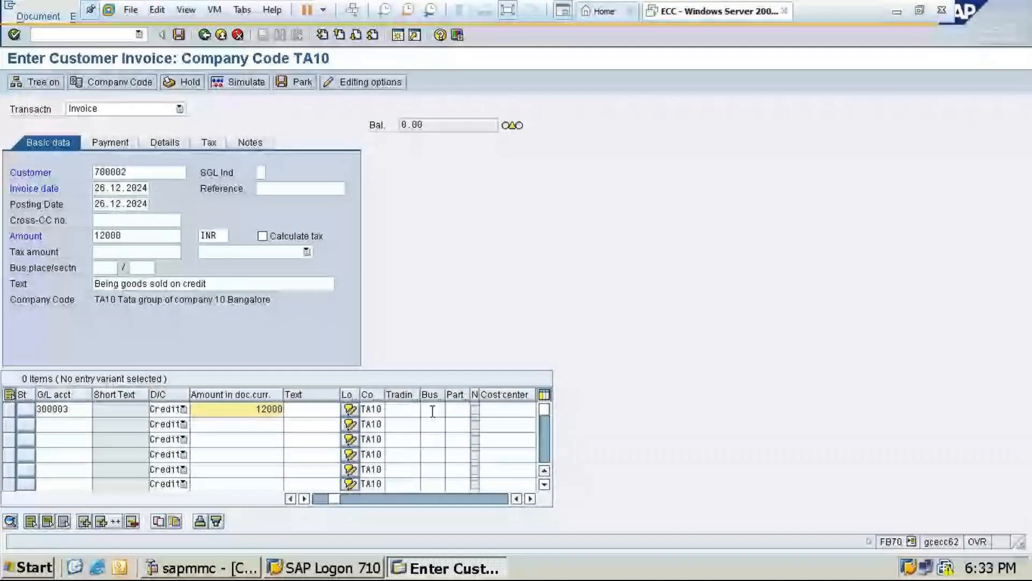
left_click(433, 411)
type("TA10")
Turn on tax calculation for the invoice and choose tax code X4 (OUT:Interstate GST@28%)
left_click(252, 252)
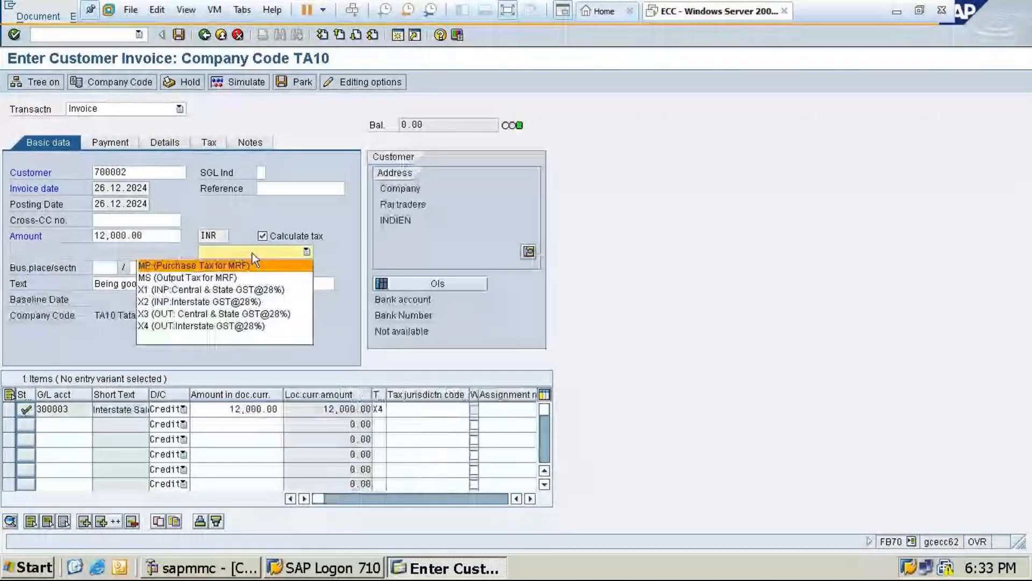
left_click(231, 326)
key("Return")
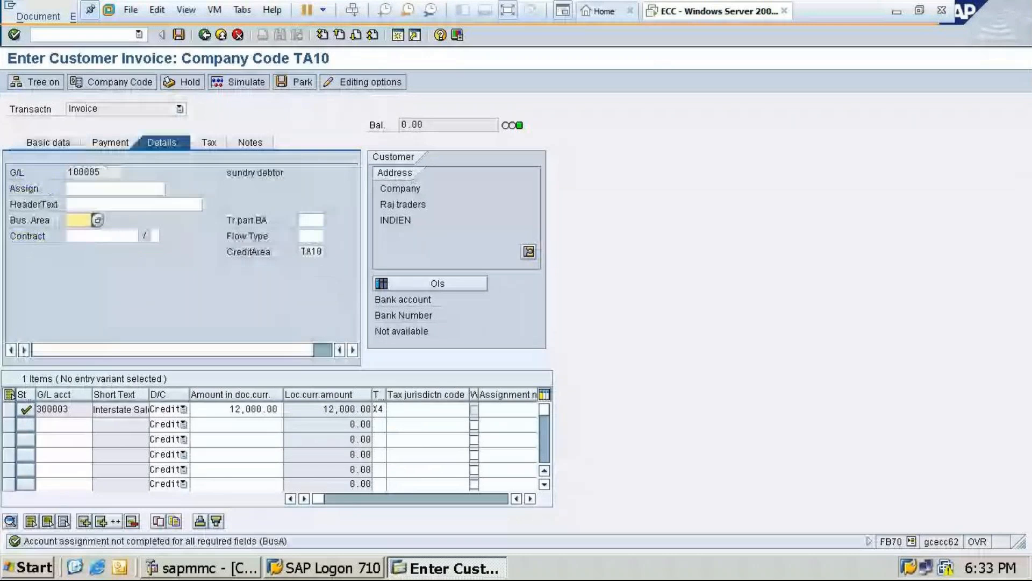
Set the customer item's business area to TA10, simulate the invoice and post it
type("TA10")
left_click(247, 82)
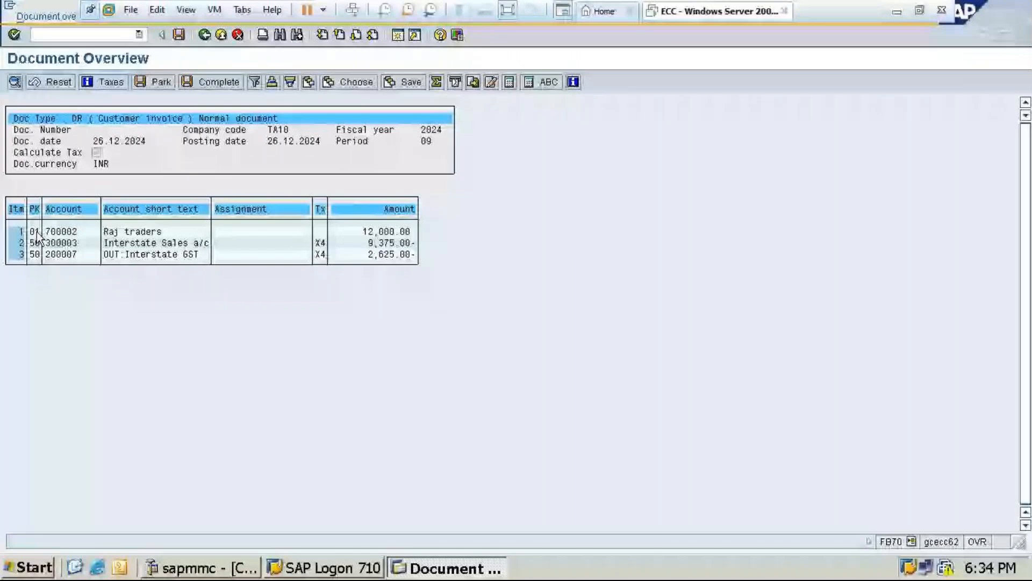
left_click(178, 35)
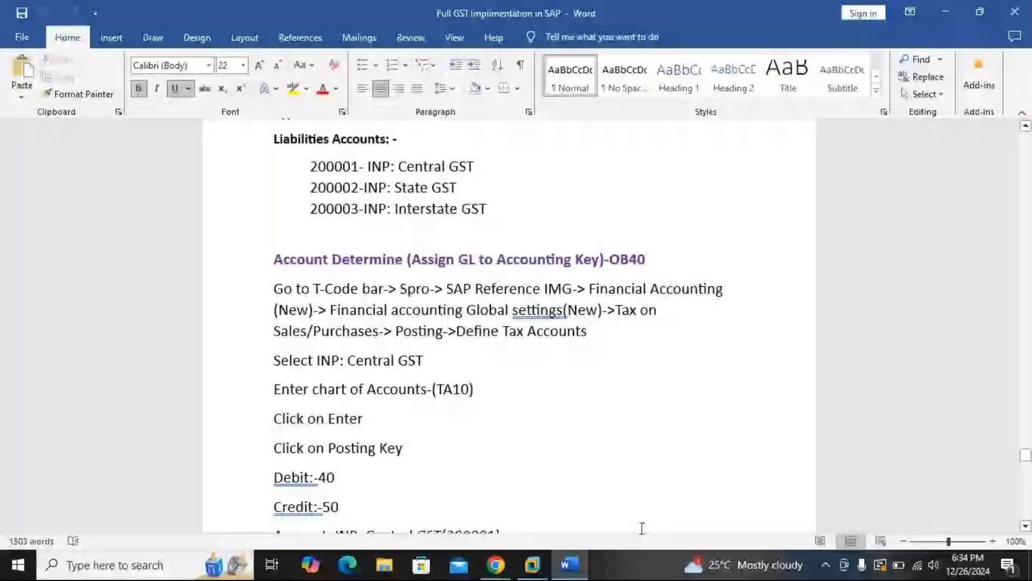
Switch to the GoTo Meeting window, read the participants' chat messages, and close the chat and minimize the meeting
left_click(495, 564)
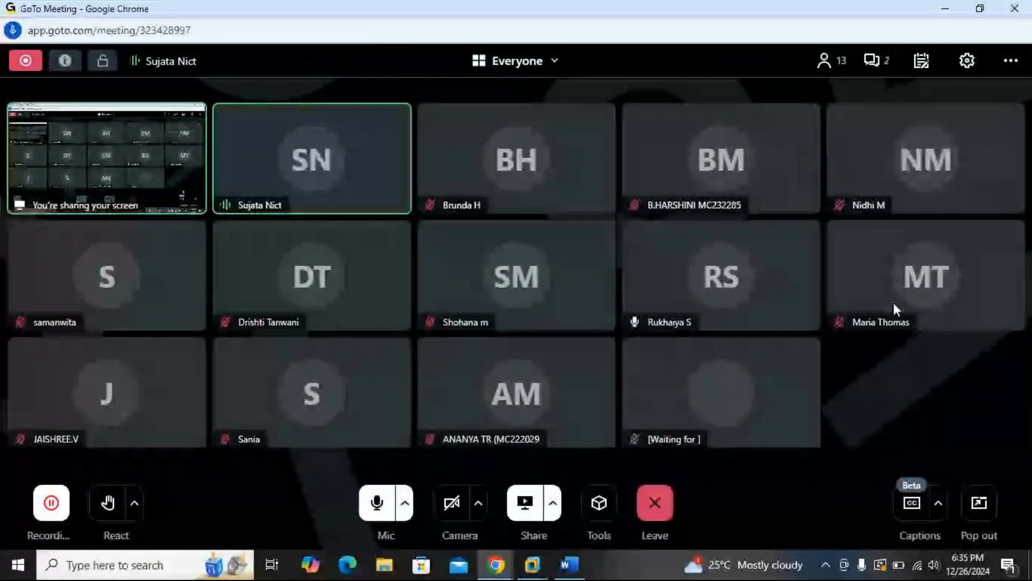
left_click(876, 60)
left_click(649, 549)
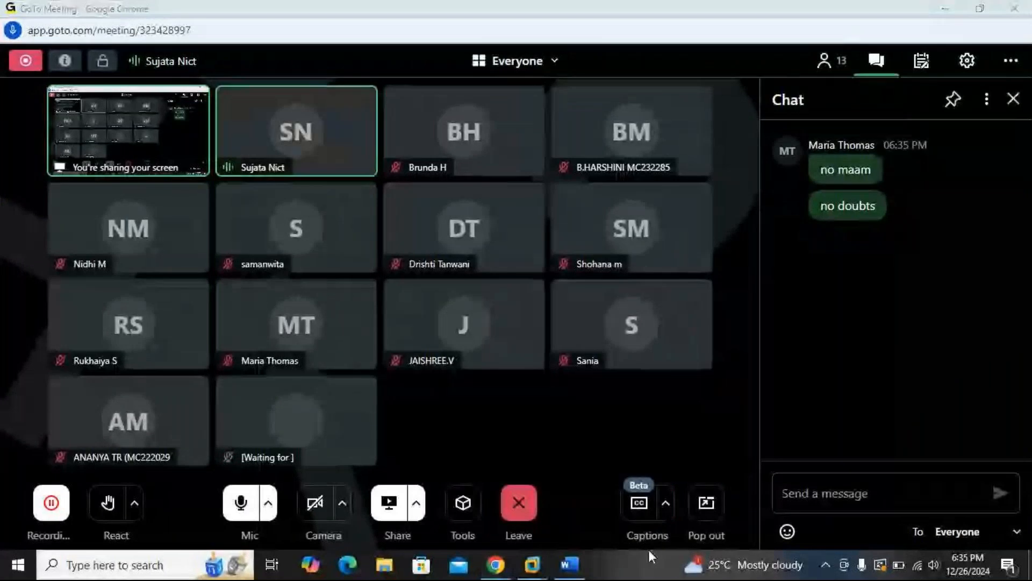
left_click(1014, 101)
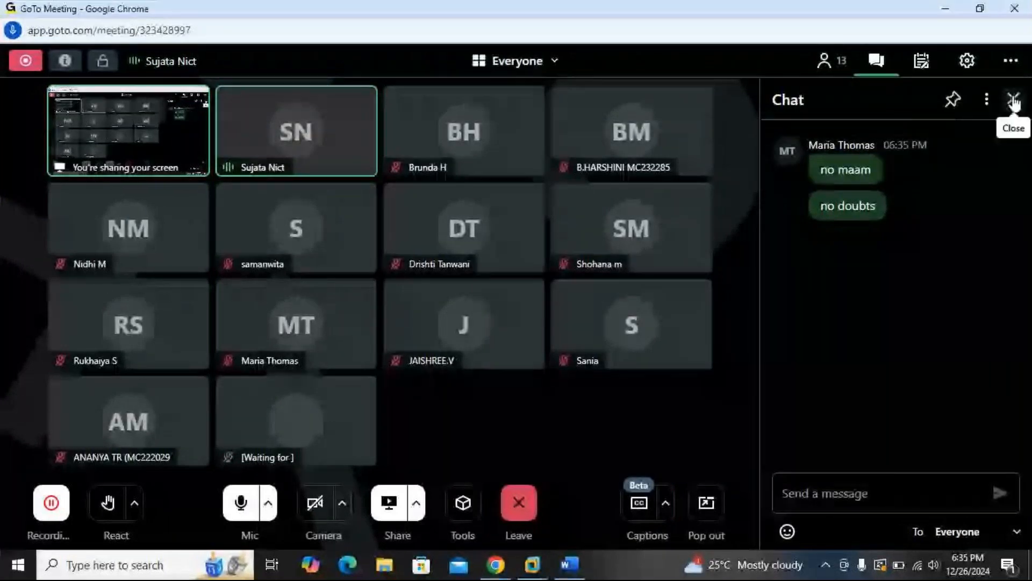
left_click(1013, 102)
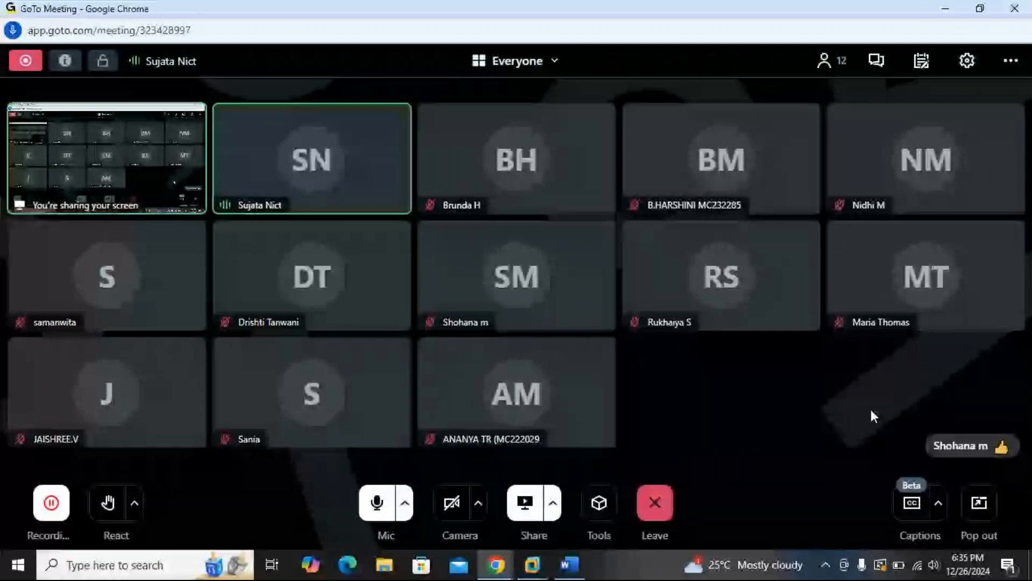
left_click(948, 9)
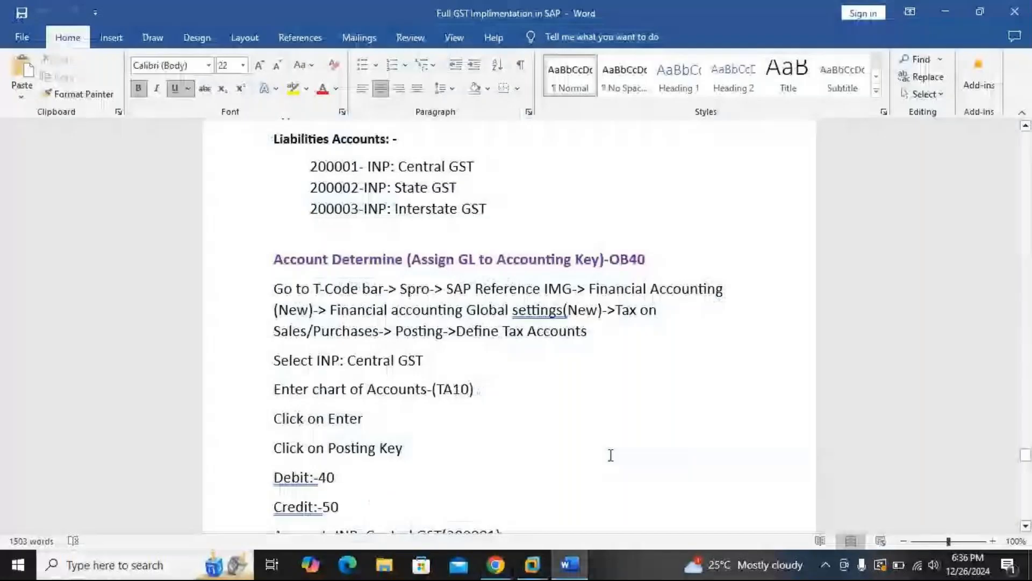
Switch back to the ECC SAP session and open transaction F-28 with /nf-28
left_click(532, 564)
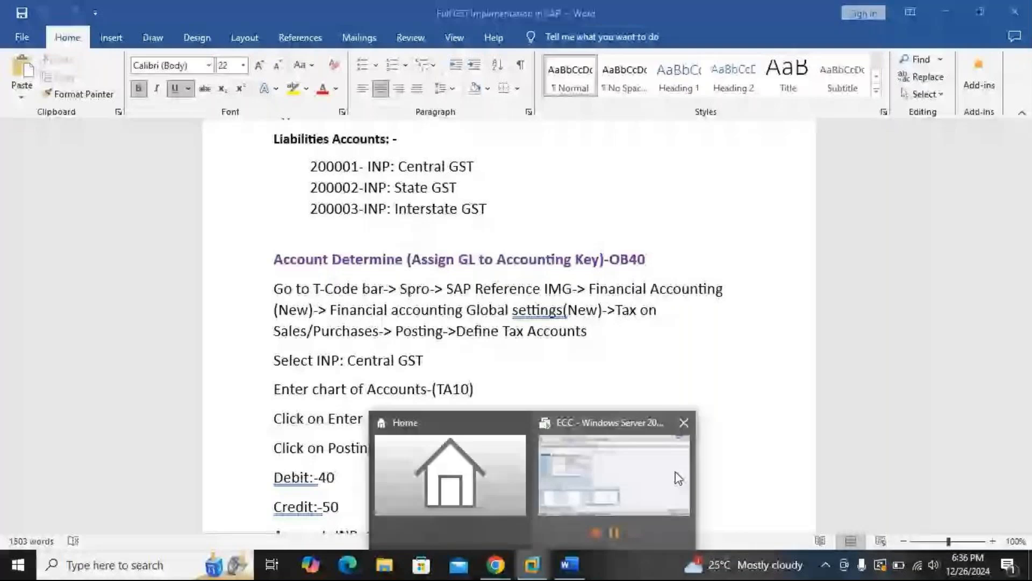
left_click(678, 478)
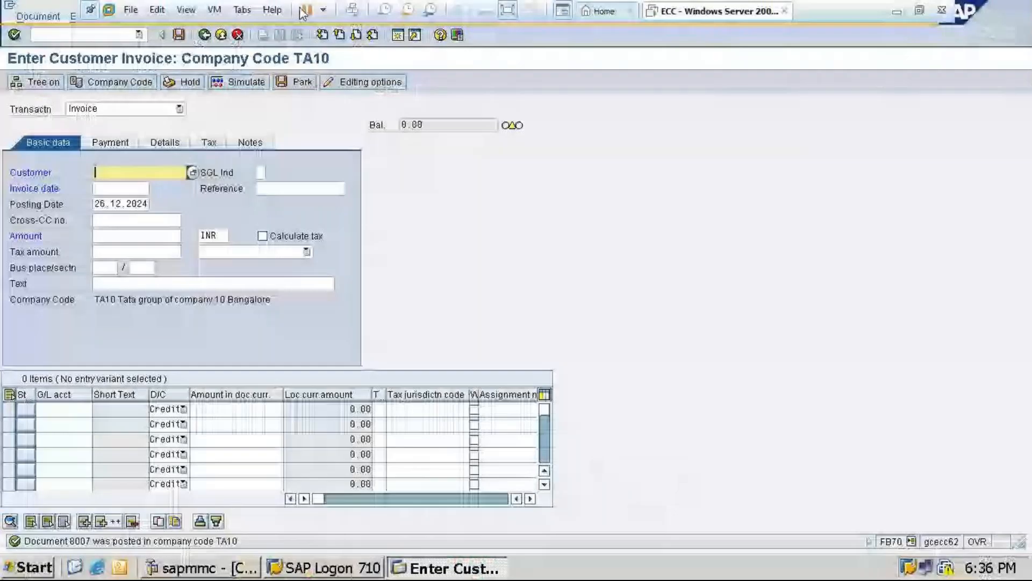
left_click(72, 34)
type("/nf")
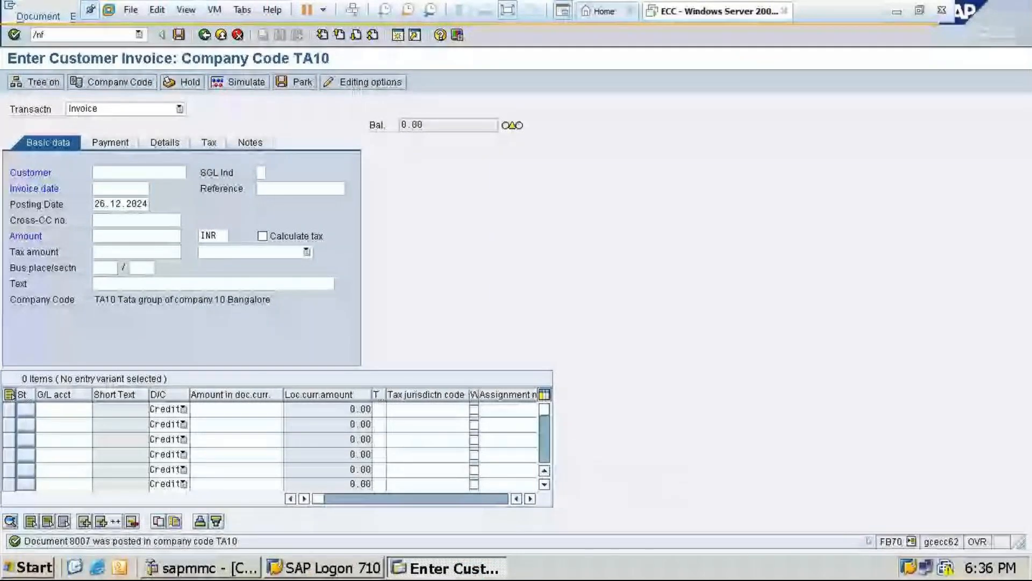
type("b7")
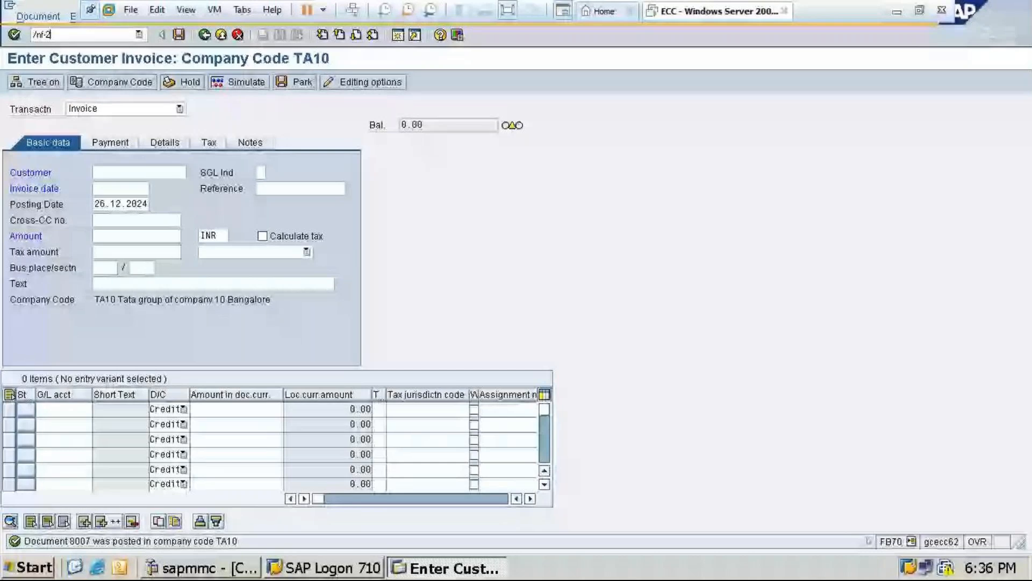
type("0")
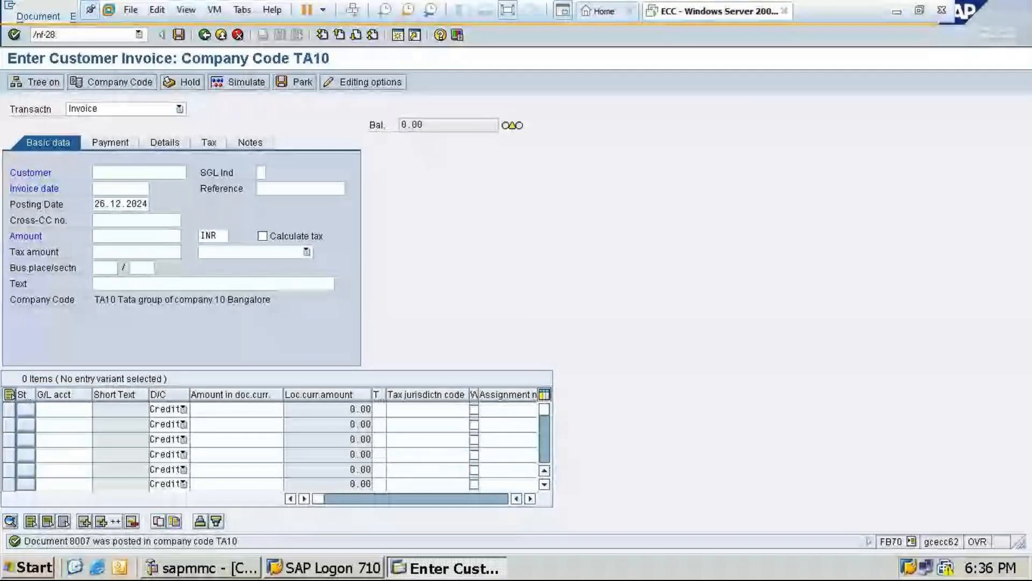
key("Return")
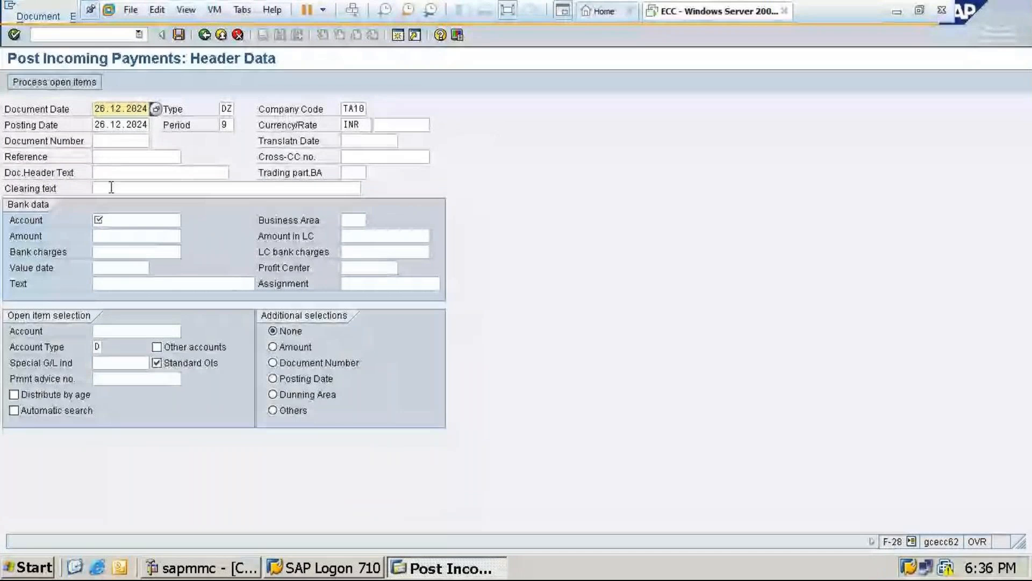
Enter the clearing text "Customer payment" and choose the Icici Bank G/L account 100001 for the bank data
left_click(134, 188)
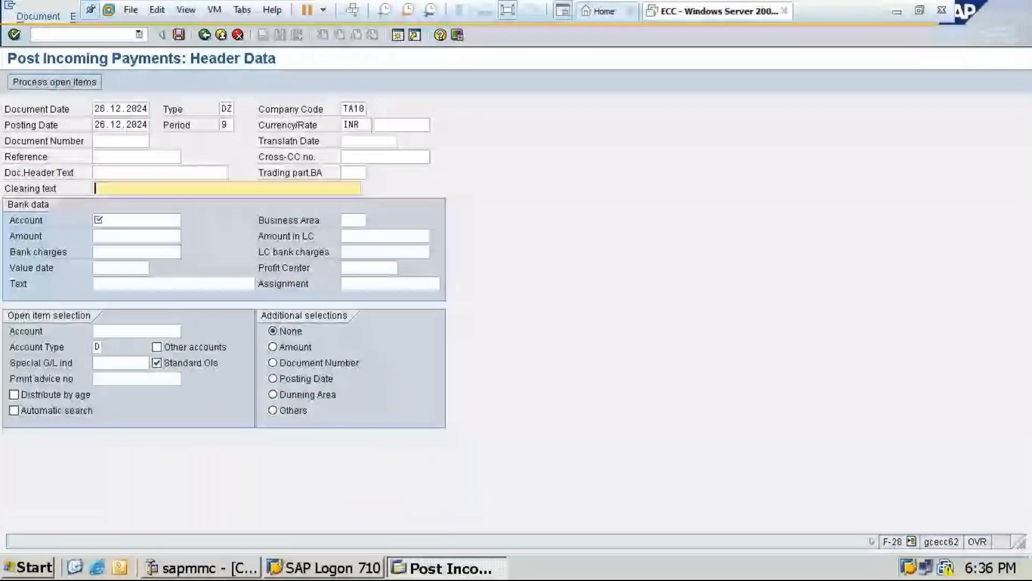
type("c")
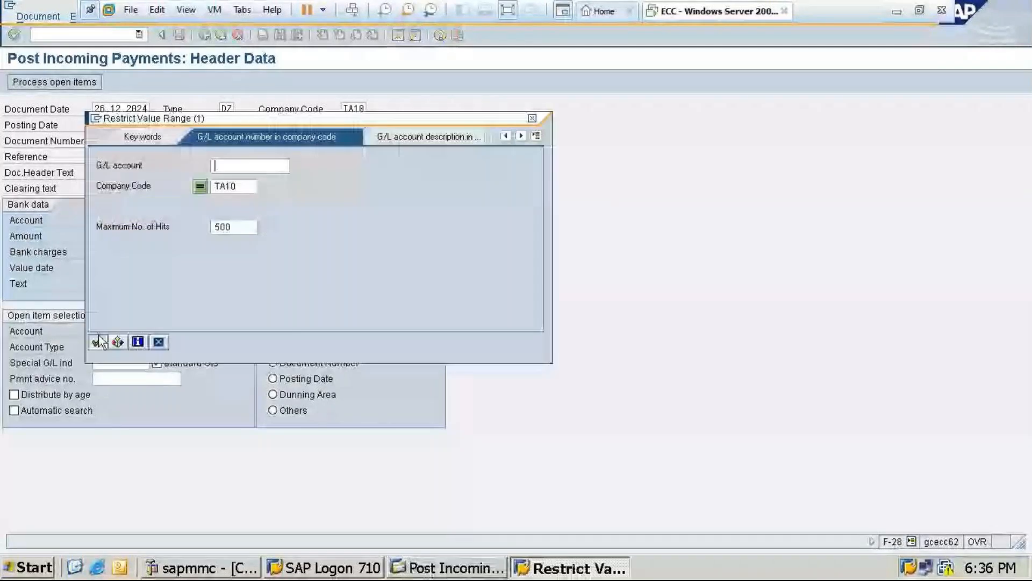
left_click(99, 342)
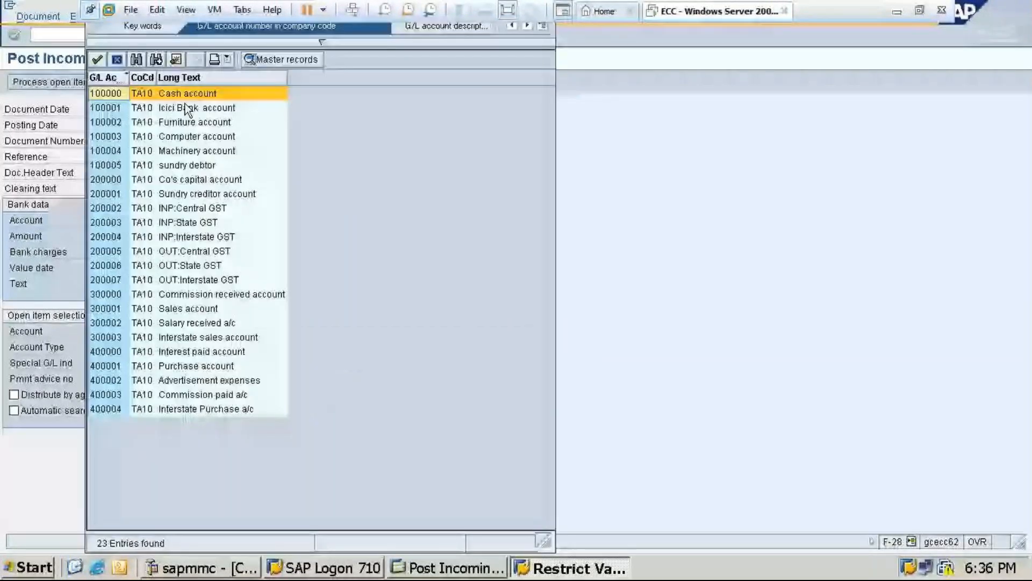
double_click(187, 109)
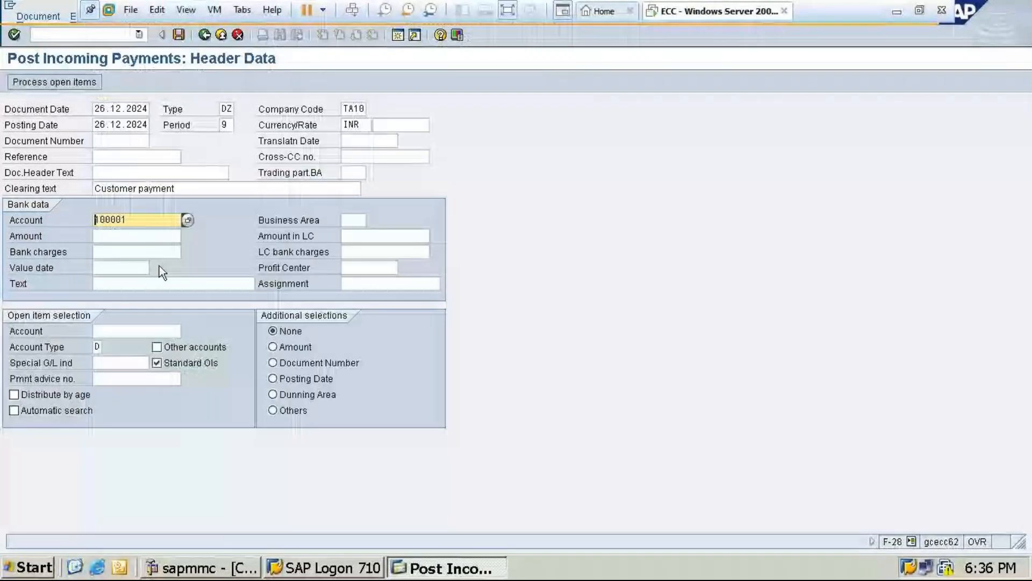
Set the incoming payment's amount to 12000 and its value date to 26.12.2024
left_click(107, 235)
type("1")
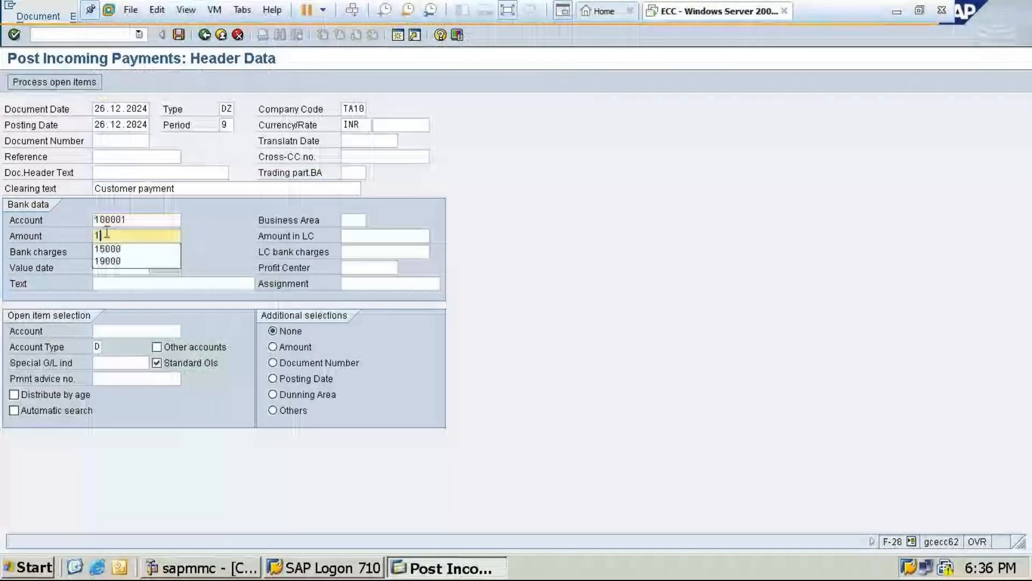
type("2000")
left_click(120, 268)
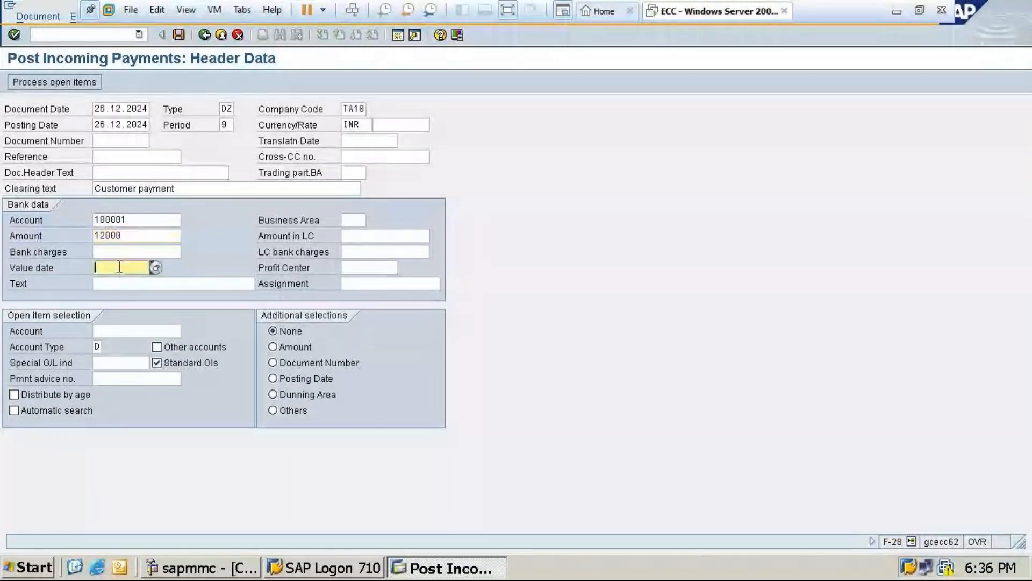
key("Return")
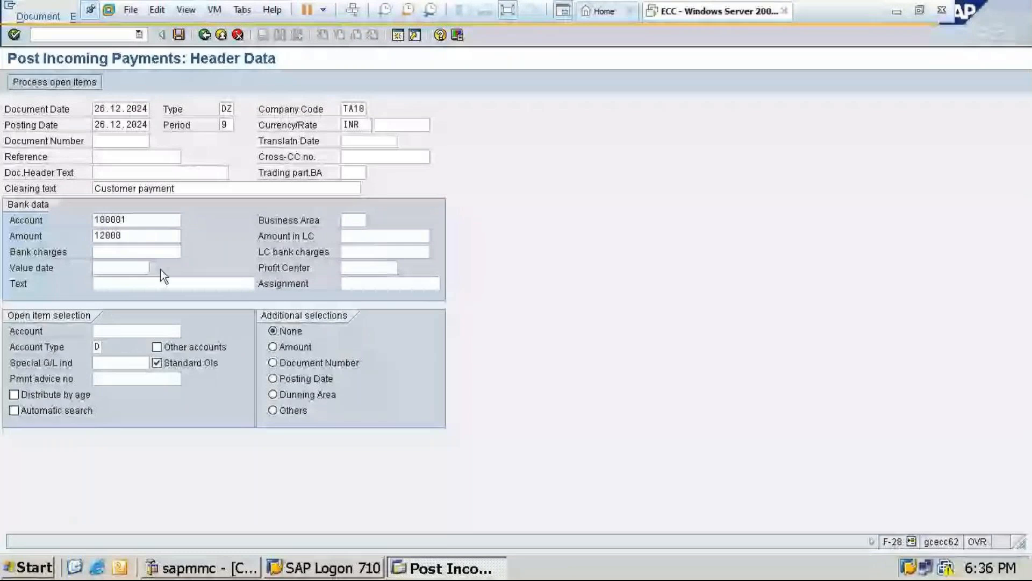
double_click(229, 299)
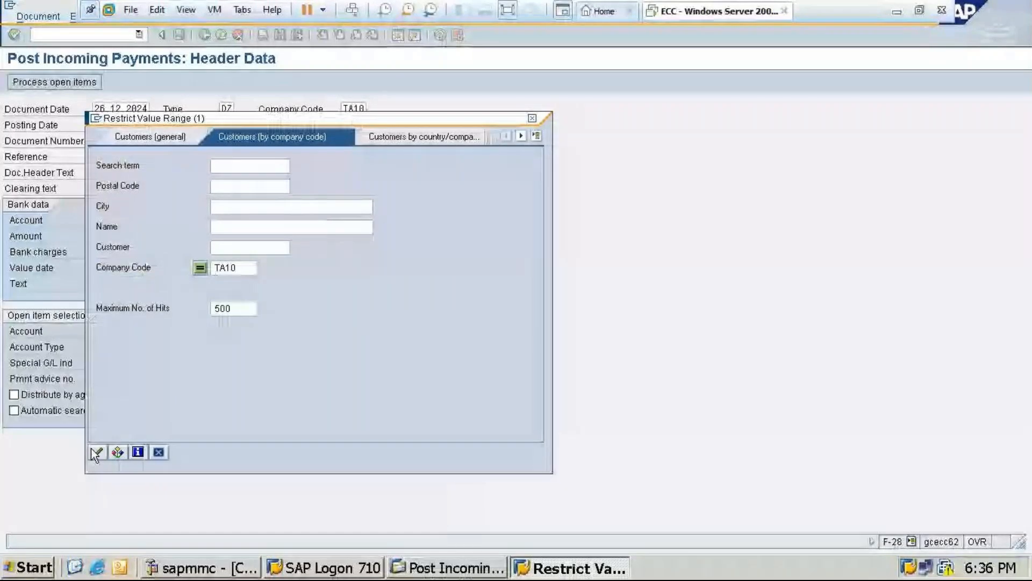
Select the customer Raj Traders of company code TA10 for open item selection and process its open items
left_click(97, 452)
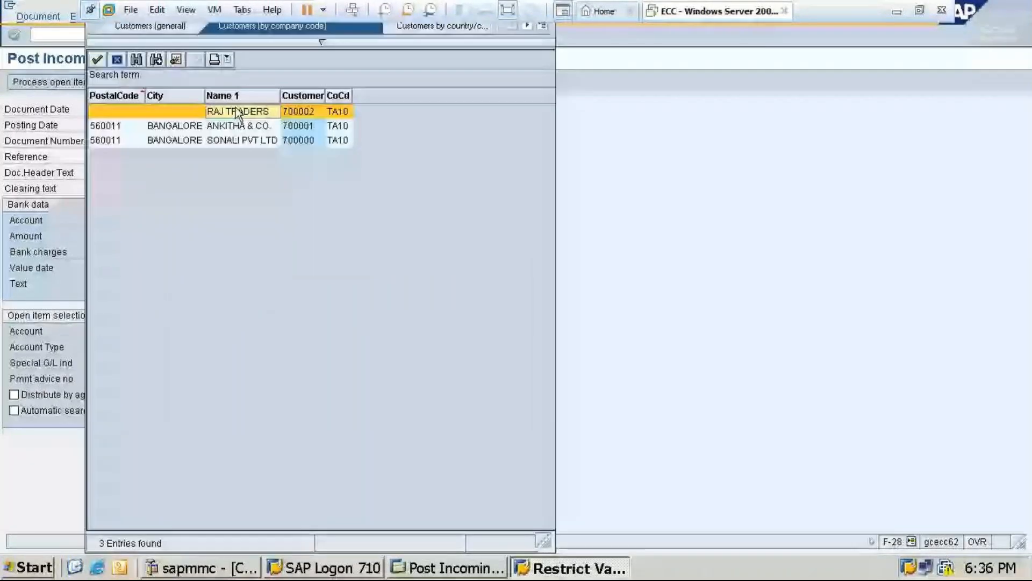
double_click(238, 112)
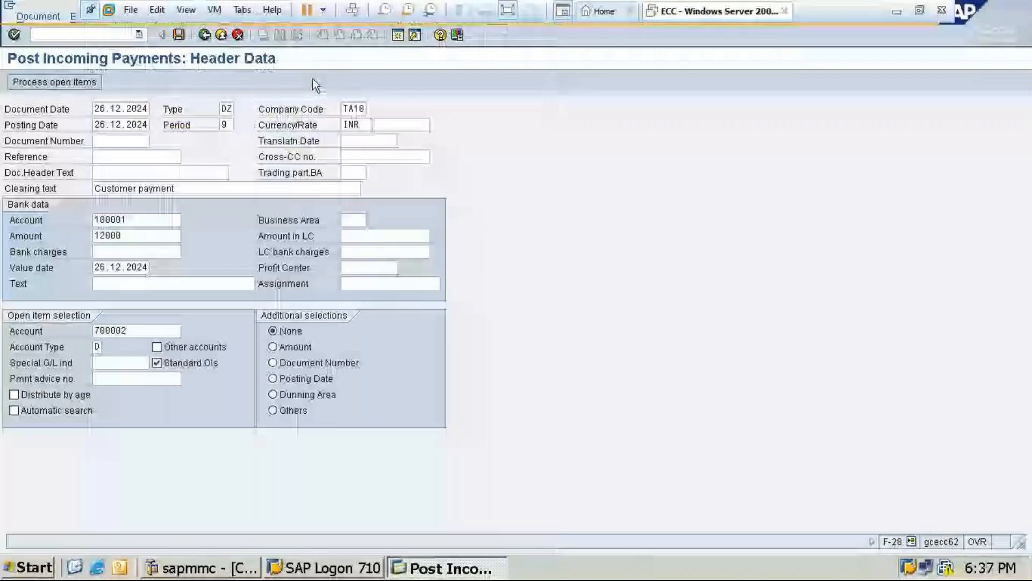
key("shift+F4")
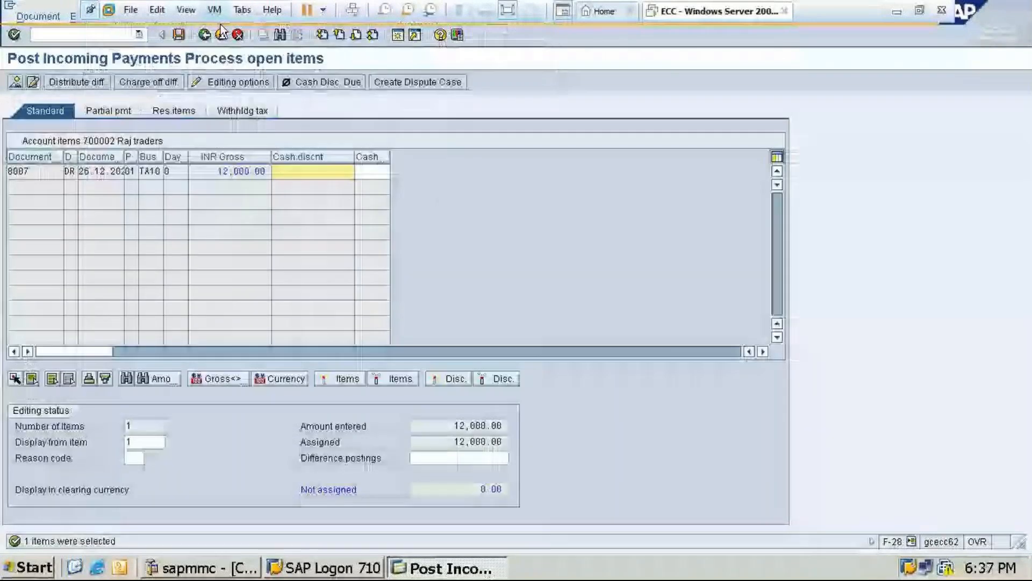
Post the incoming payment against the selected open invoice and exit the payment transaction
left_click(179, 36)
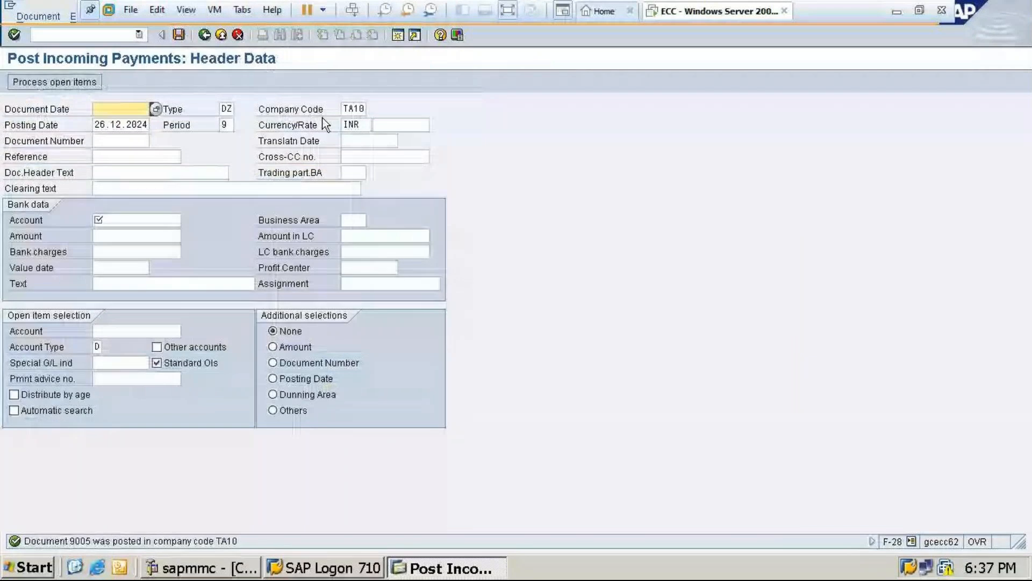
left_click(177, 34)
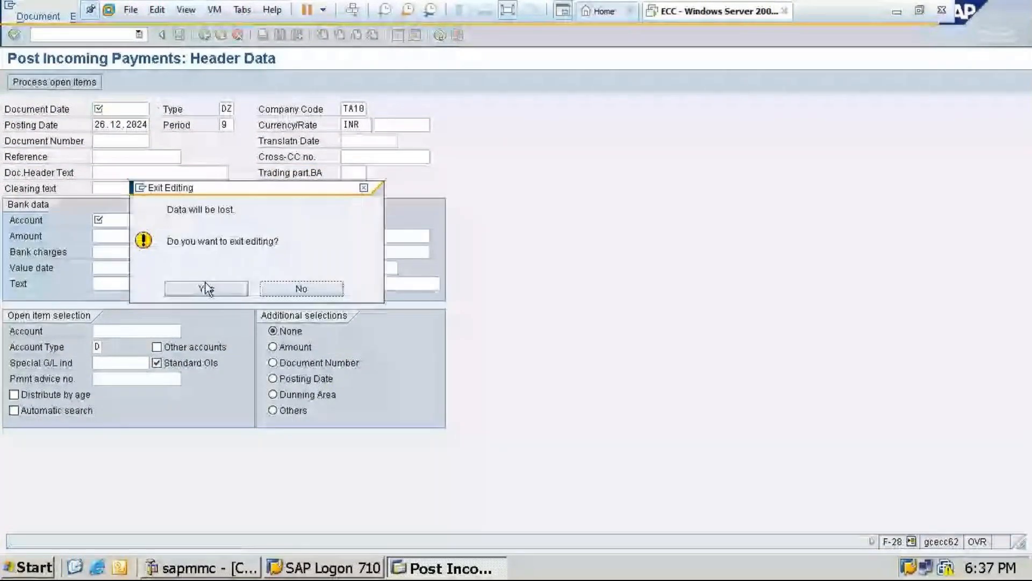
left_click(207, 289)
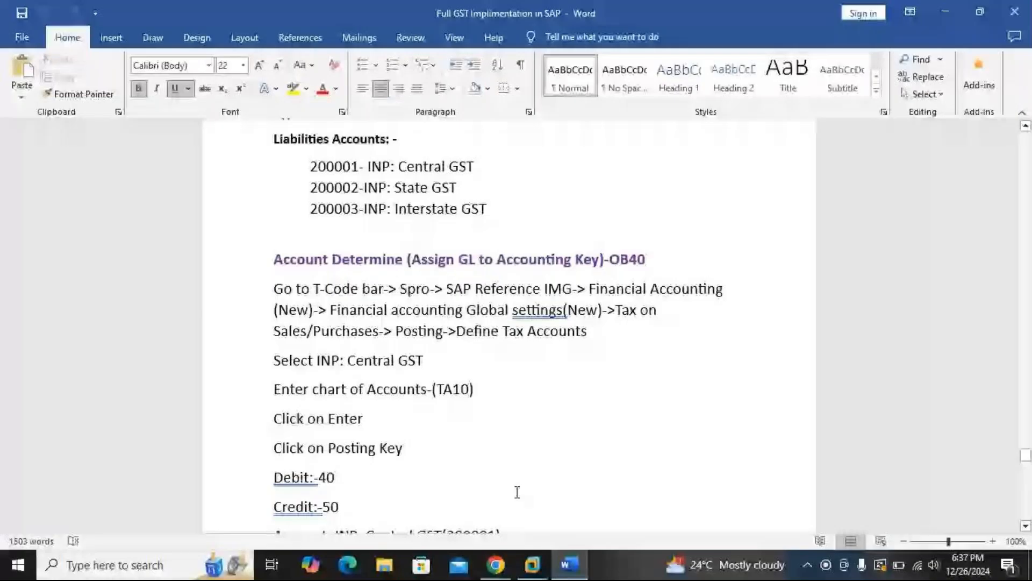
Switch to the GoTo Meeting window
mouse_move(496, 564)
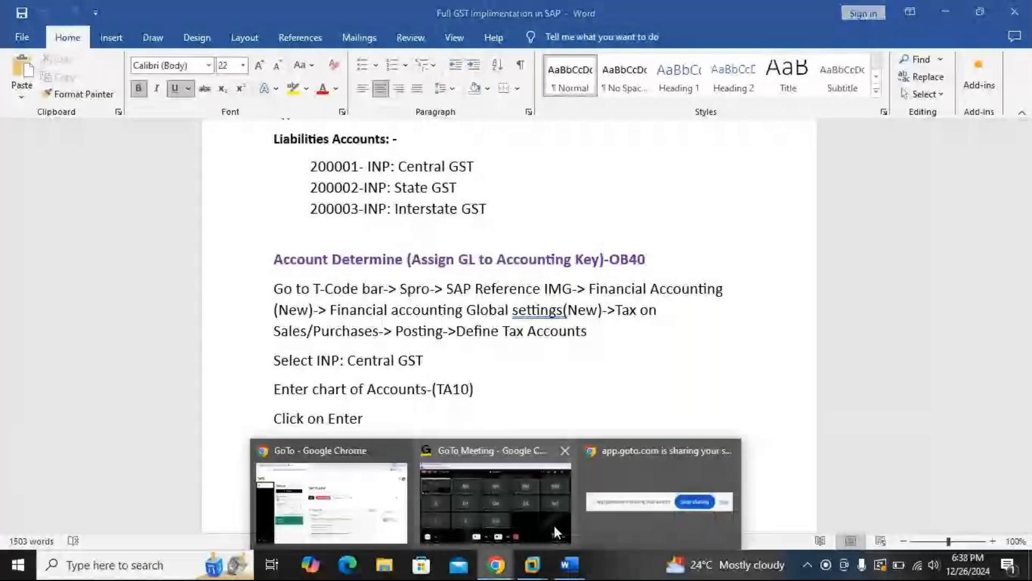
left_click(553, 524)
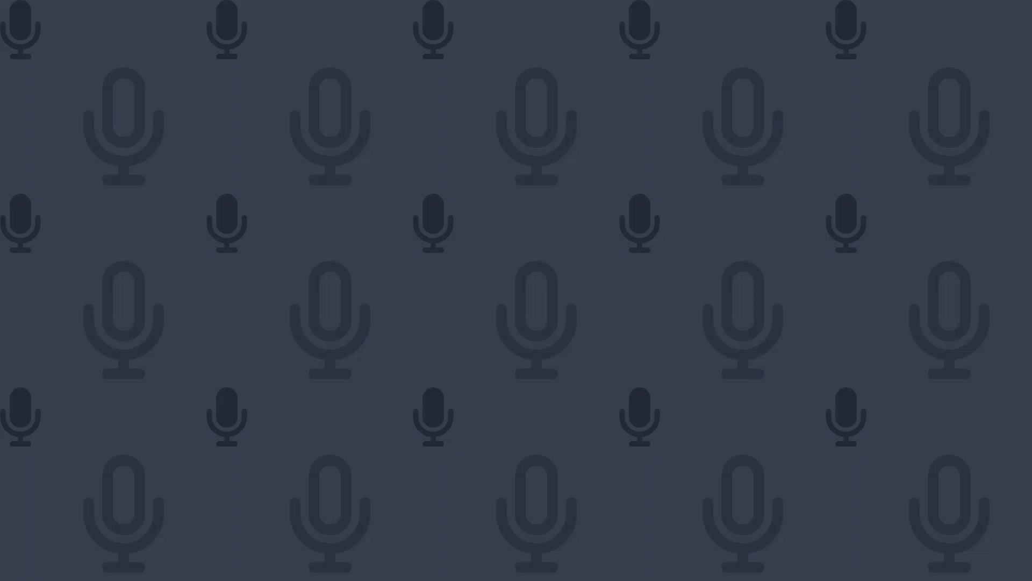
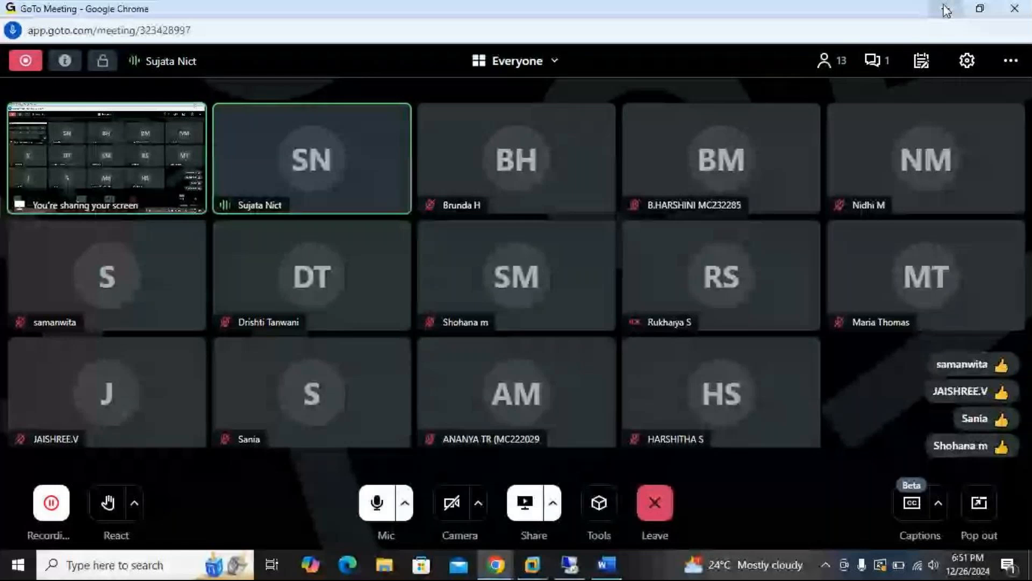
Switch to the Word document CASH JOURNAL IN SAP FICO and review its configuration overview, cash journal benefits and step list
left_click(946, 9)
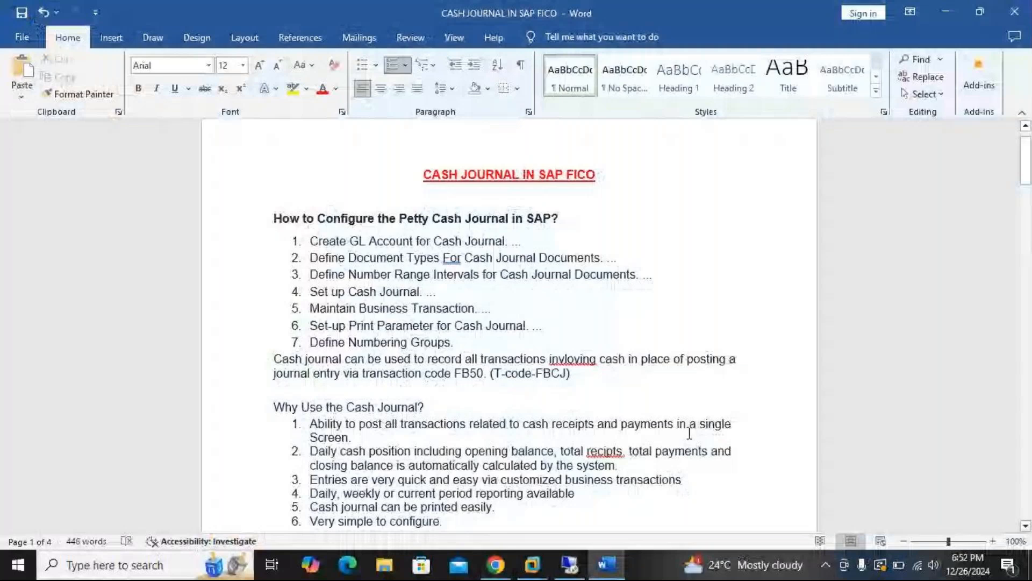
scroll(843, 212, "down", 3)
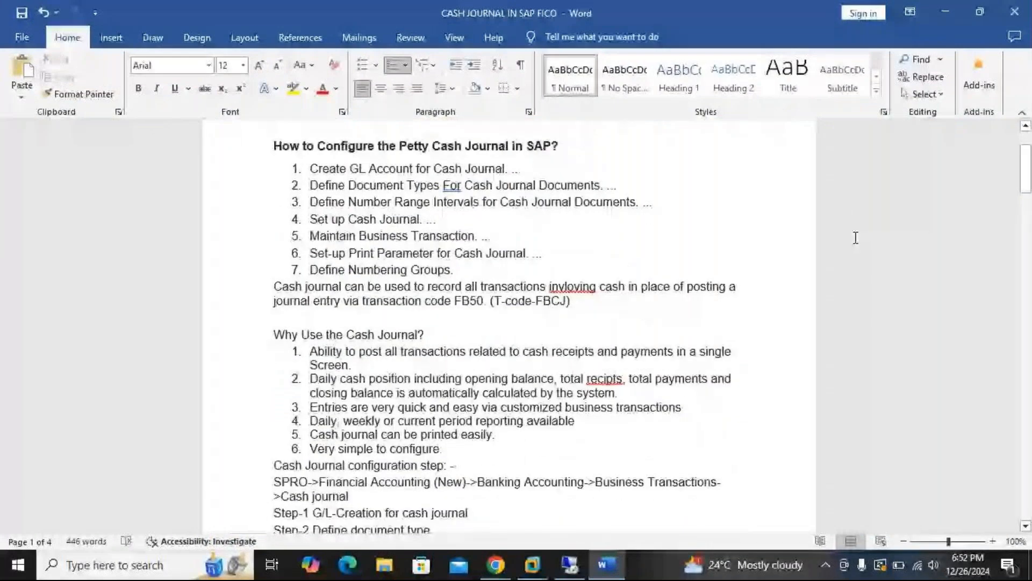
scroll(304, 338, "down", 1)
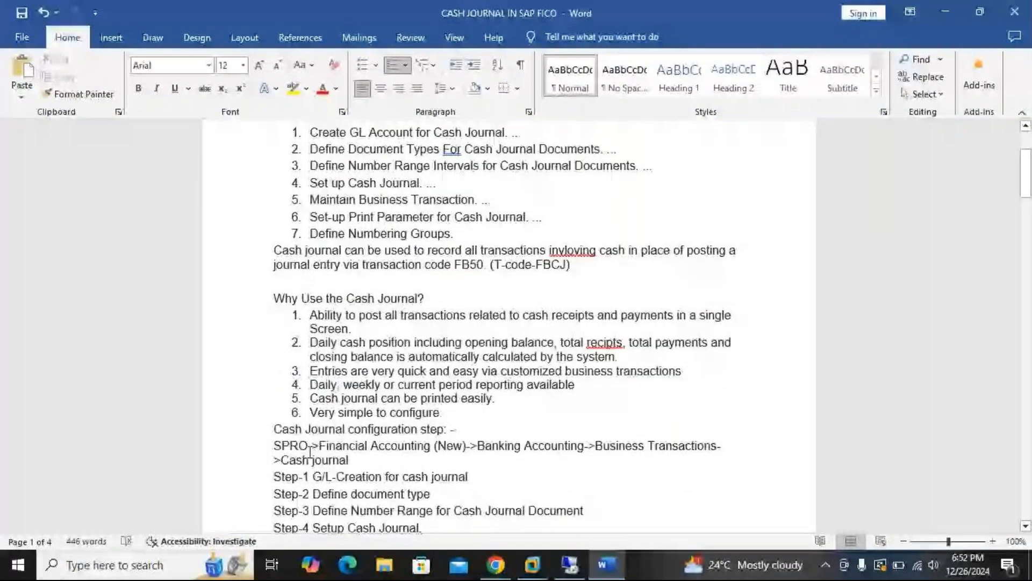
scroll(309, 451, "down", 2)
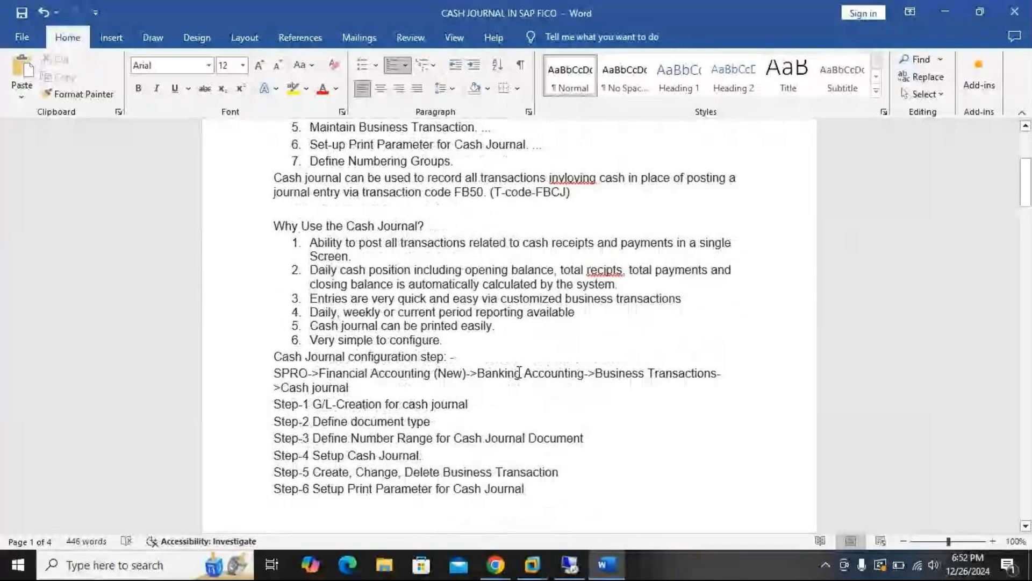
scroll(461, 380, "down", 4)
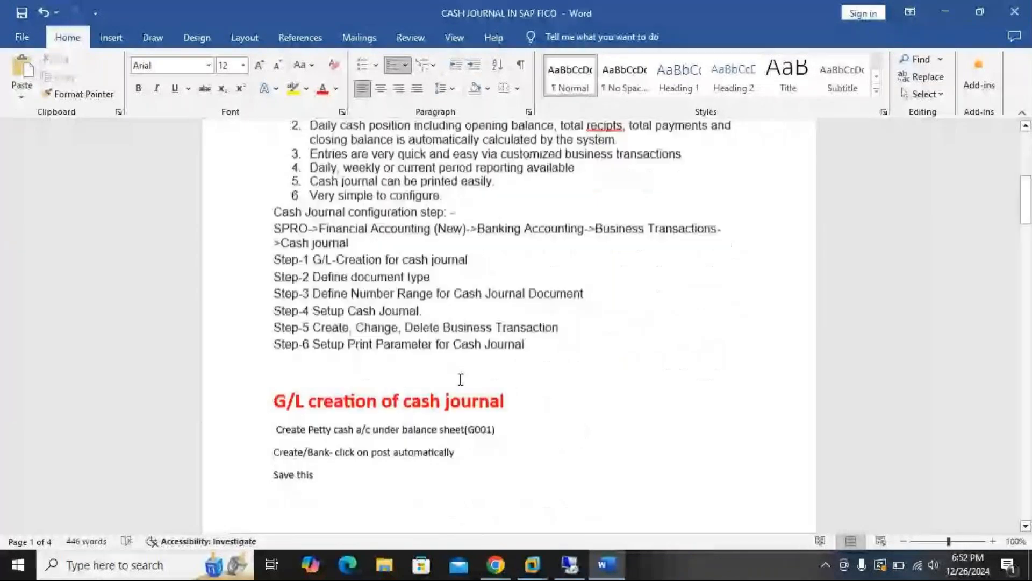
scroll(461, 380, "down", 6)
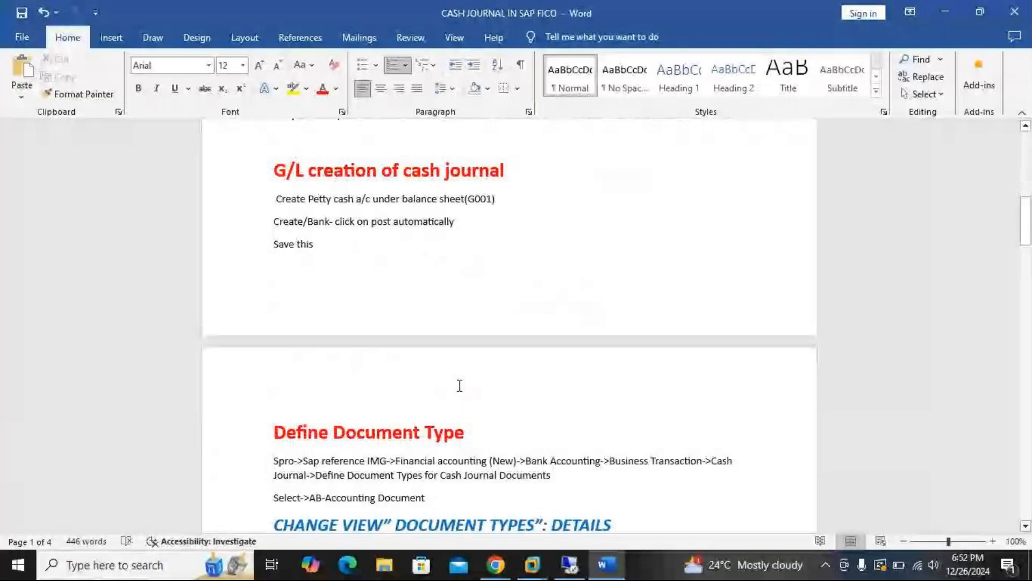
scroll(460, 385, "up", 15)
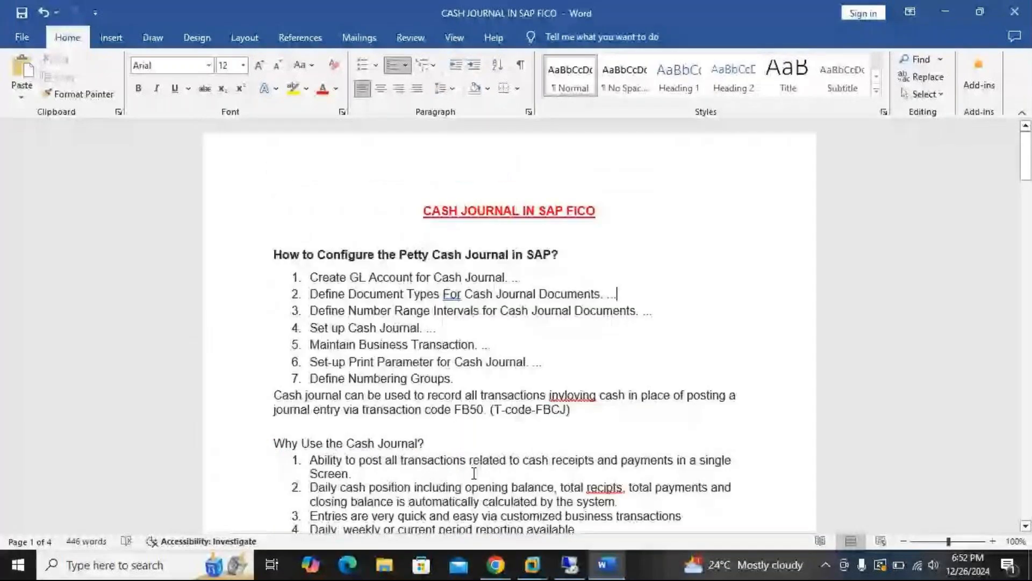
scroll(474, 474, "down", 3)
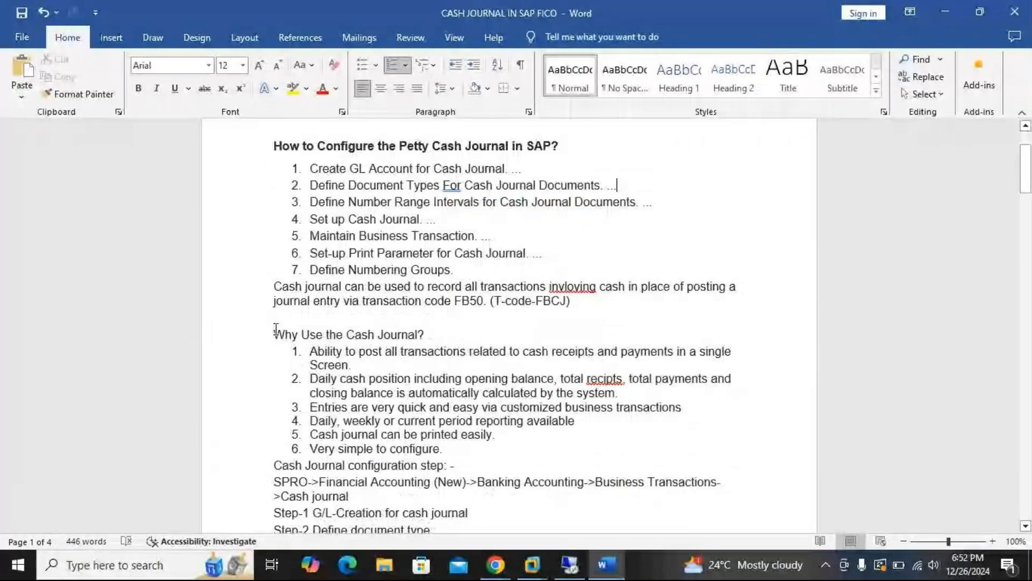
Enlarge the "Why Use the Cash Journal?" heading and its six-item list to font size 14
left_click_drag(276, 329, 442, 449)
left_click(258, 65)
left_click(258, 65)
scroll(582, 295, "down", 2)
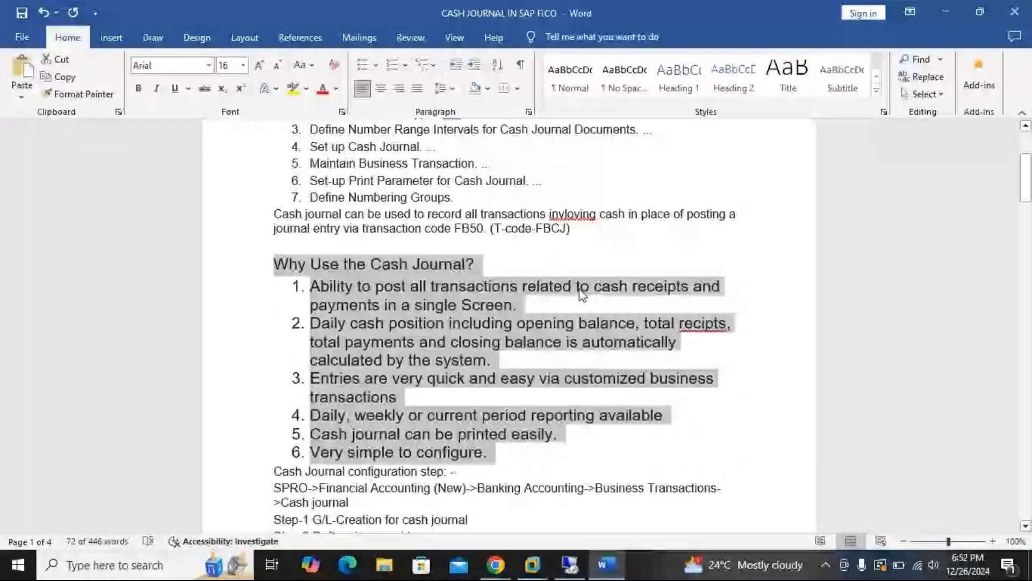
key("ctrl+shift+comma")
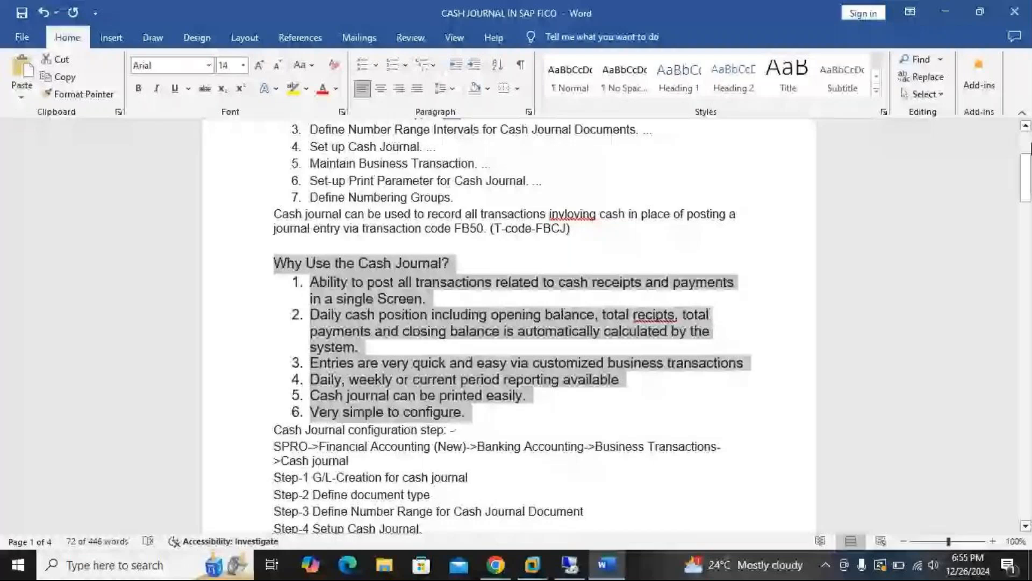
Read through the cash journal benefits, the SPRO configuration path and the petty cash configuration list
scroll(933, 147, "down", 1)
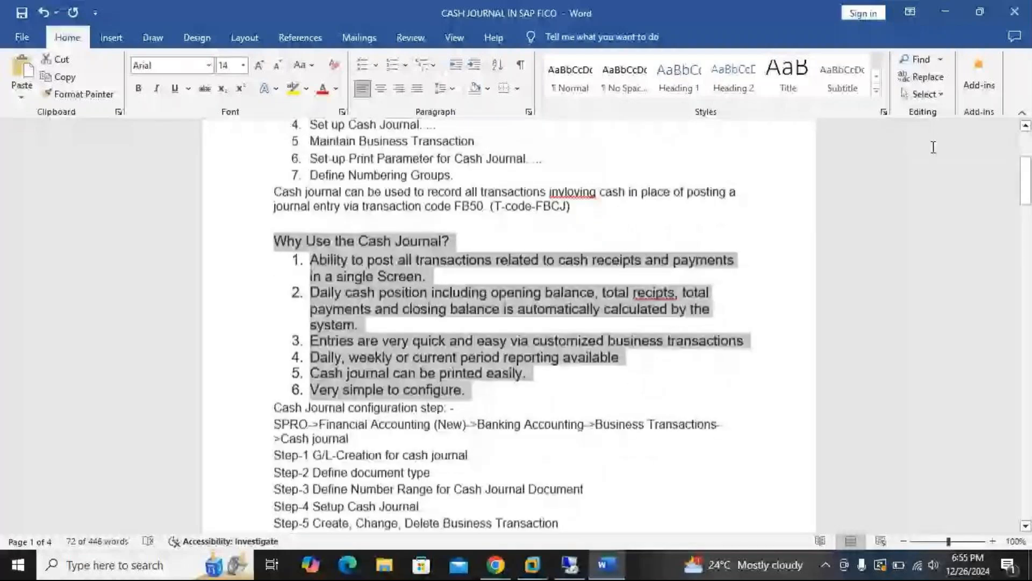
scroll(1015, 211, "down", 4)
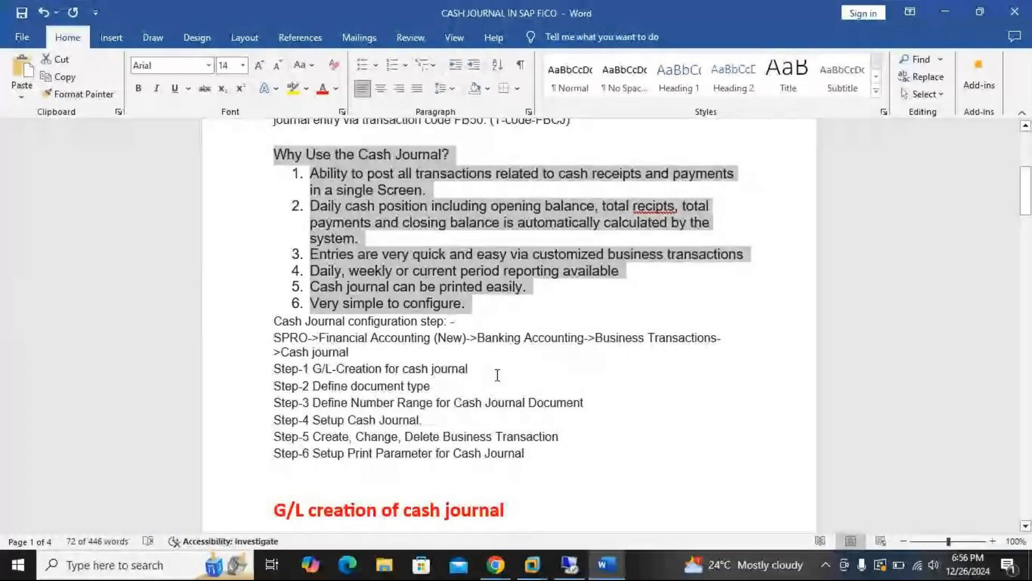
scroll(420, 267, "up", 5)
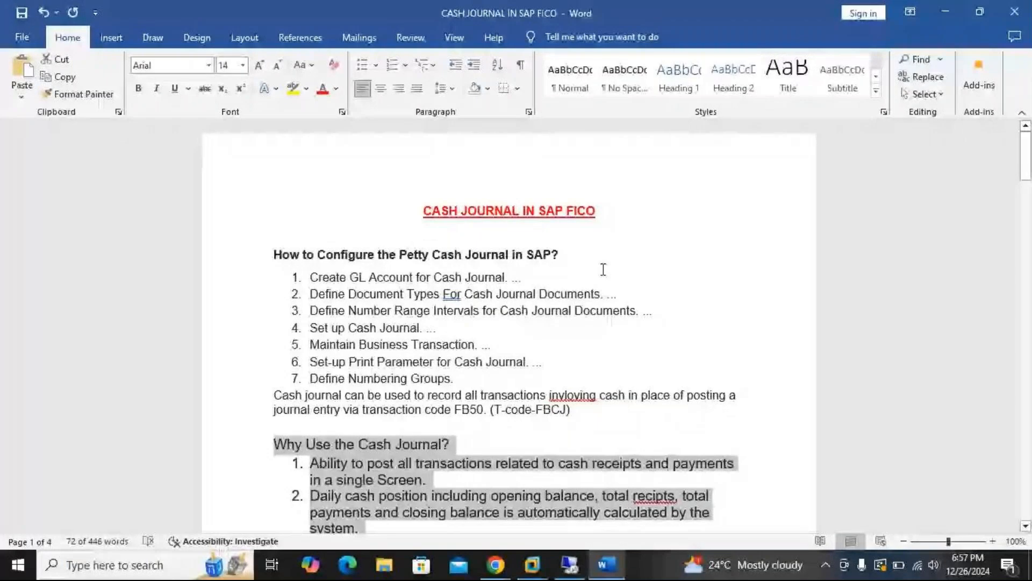
scroll(645, 271, "down", 1)
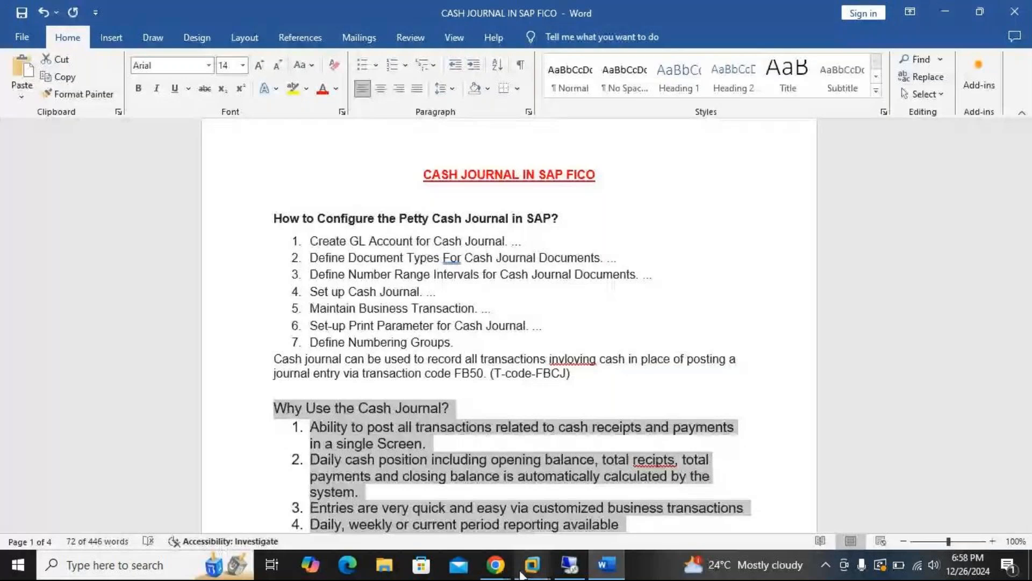
Check the participants in the GoTo Meeting window and return to the cash journal document in Word
left_click(496, 565)
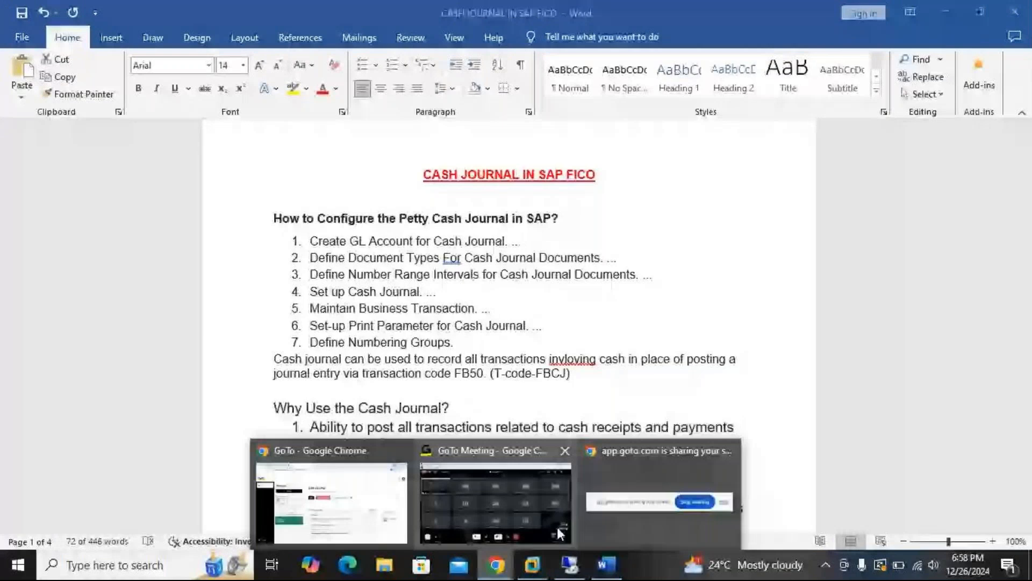
left_click(557, 526)
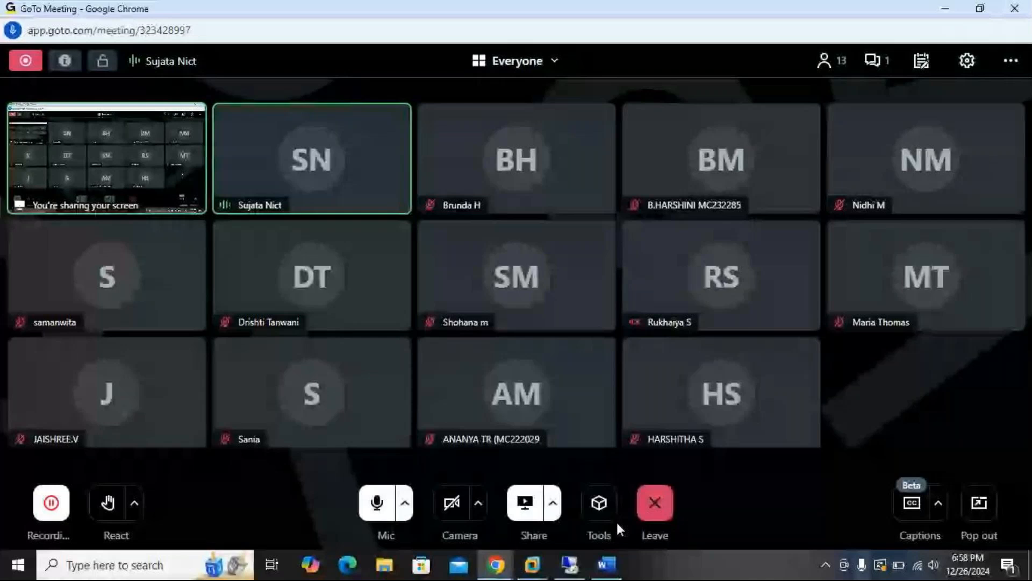
key("alt+Tab")
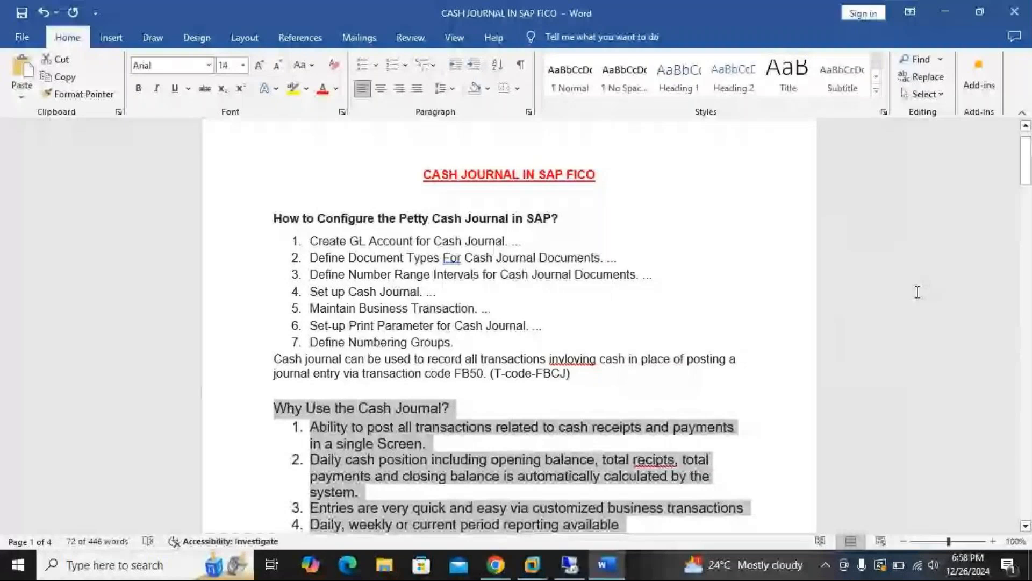
left_click(503, 565)
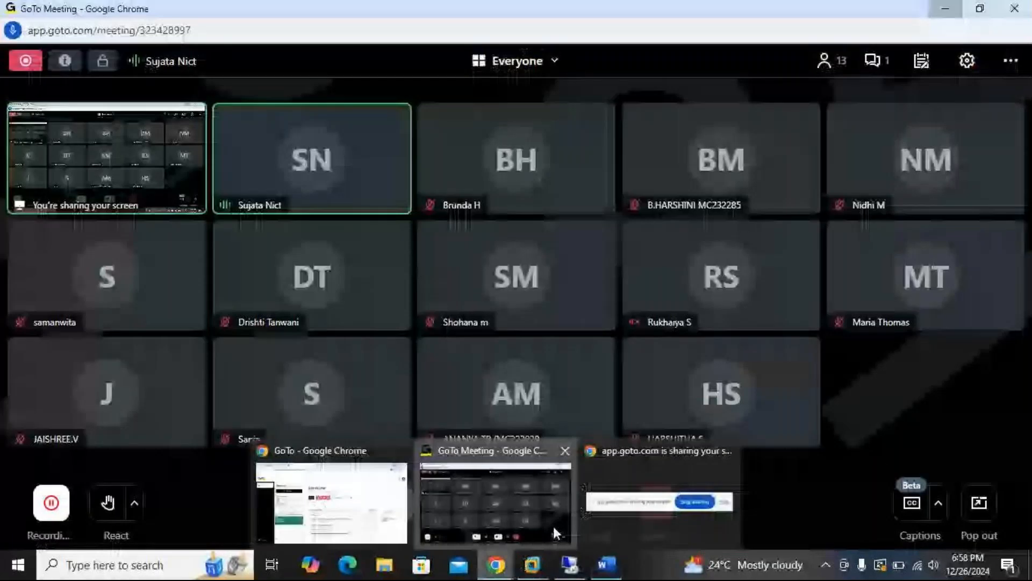
left_click(554, 526)
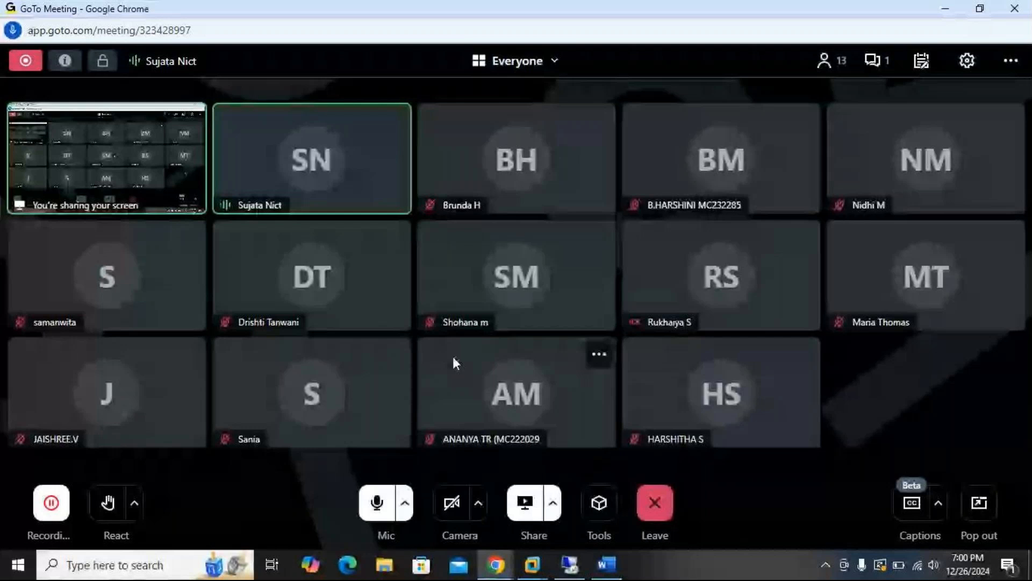
left_click(943, 12)
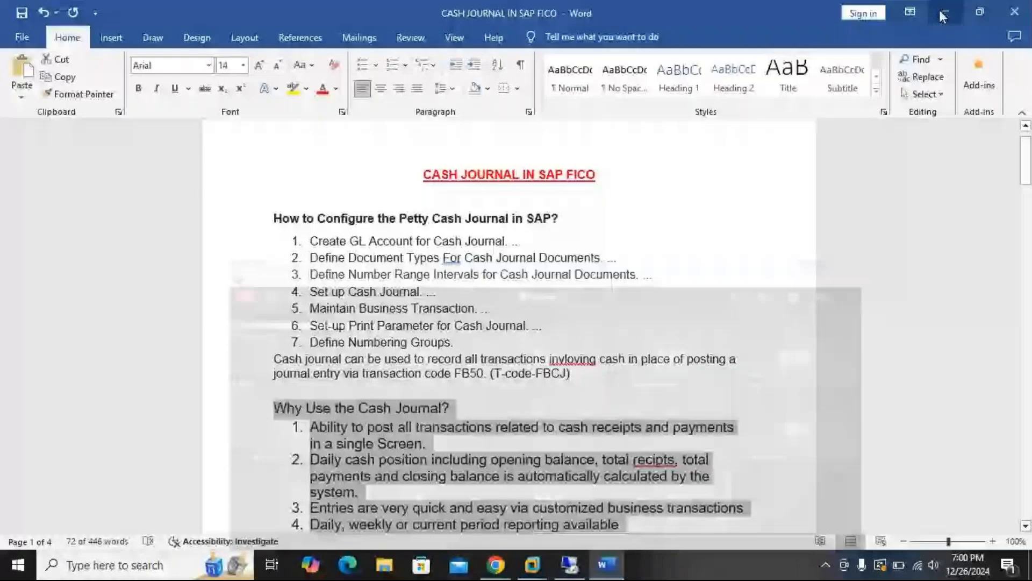
left_click(495, 564)
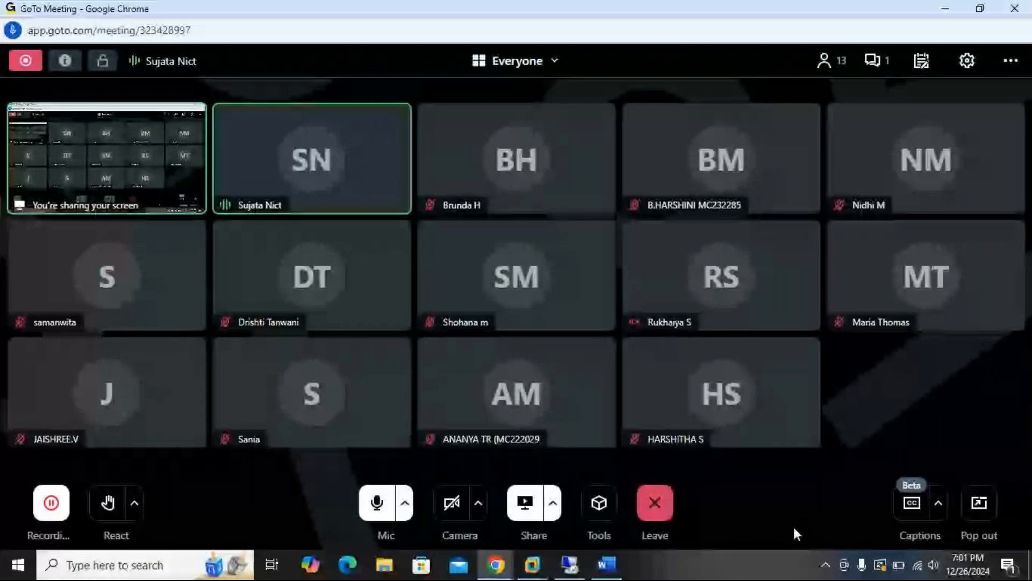
mouse_move(755, 340)
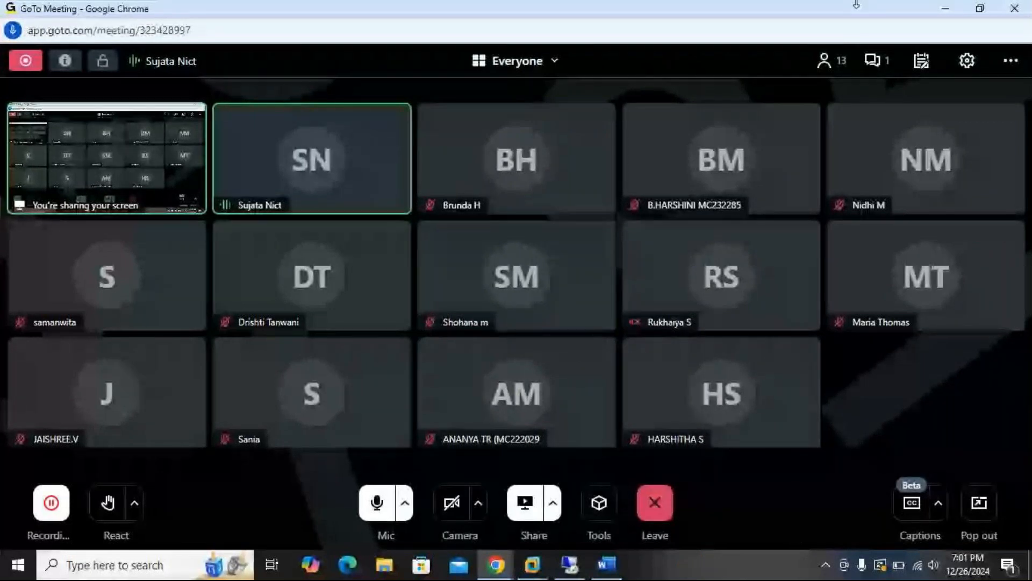
left_click(945, 8)
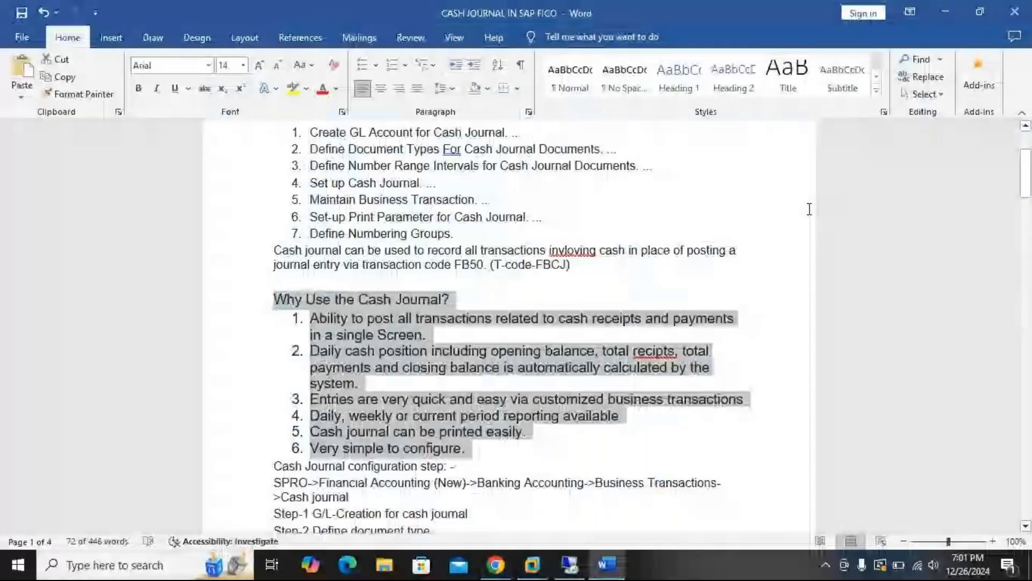
Review the petty cash configuration overview and the six cash journal configuration steps up to the G/L creation section
scroll(809, 209, "down", 3)
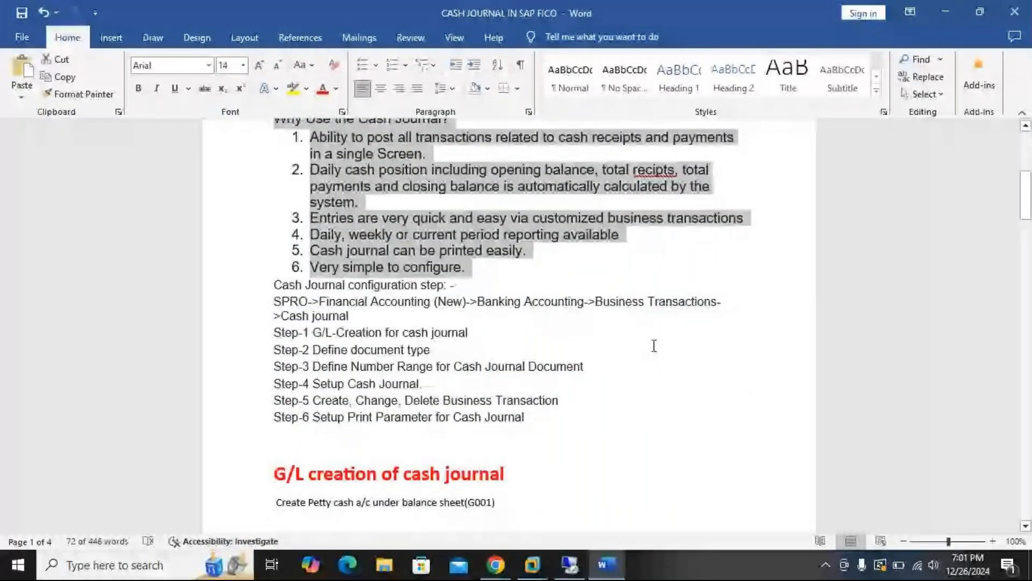
scroll(562, 276, "up", 5)
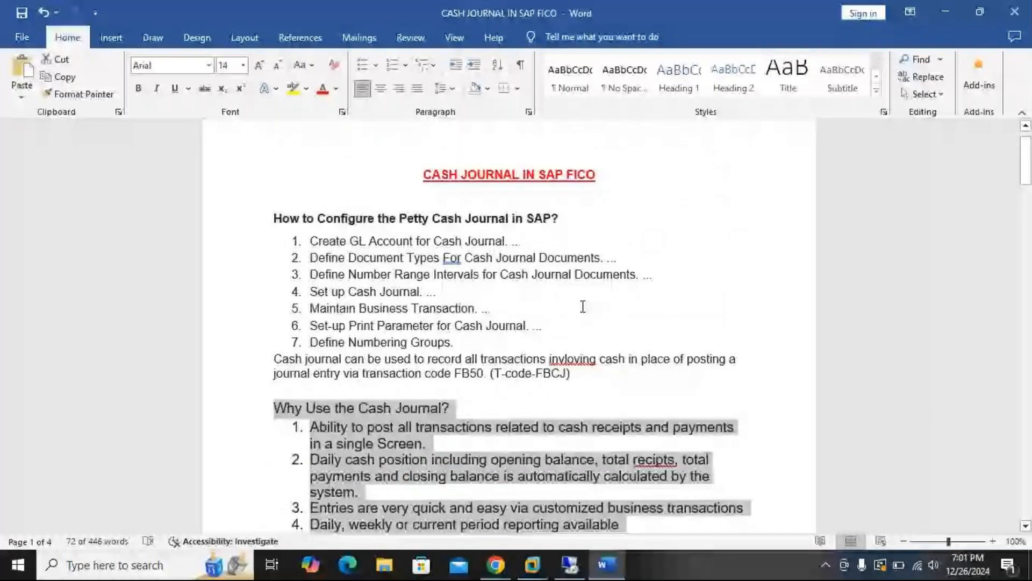
scroll(719, 251, "down", 1)
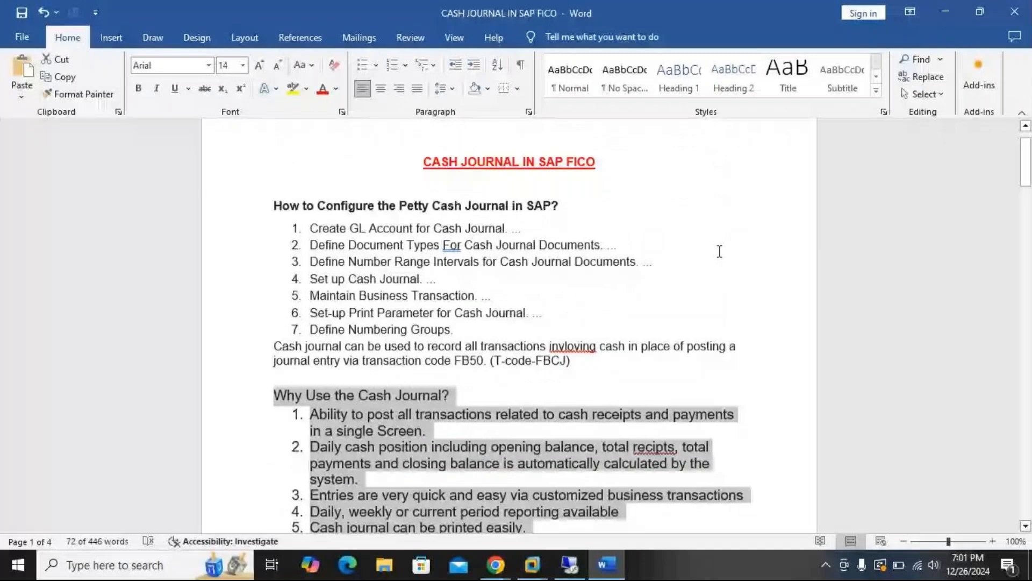
scroll(719, 251, "down", 1)
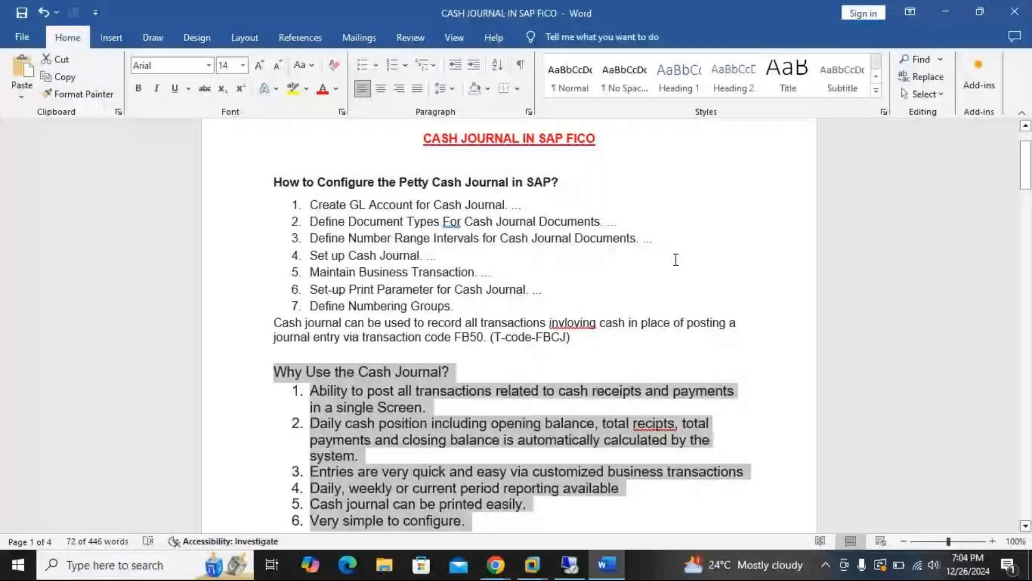
scroll(676, 260, "down", 8)
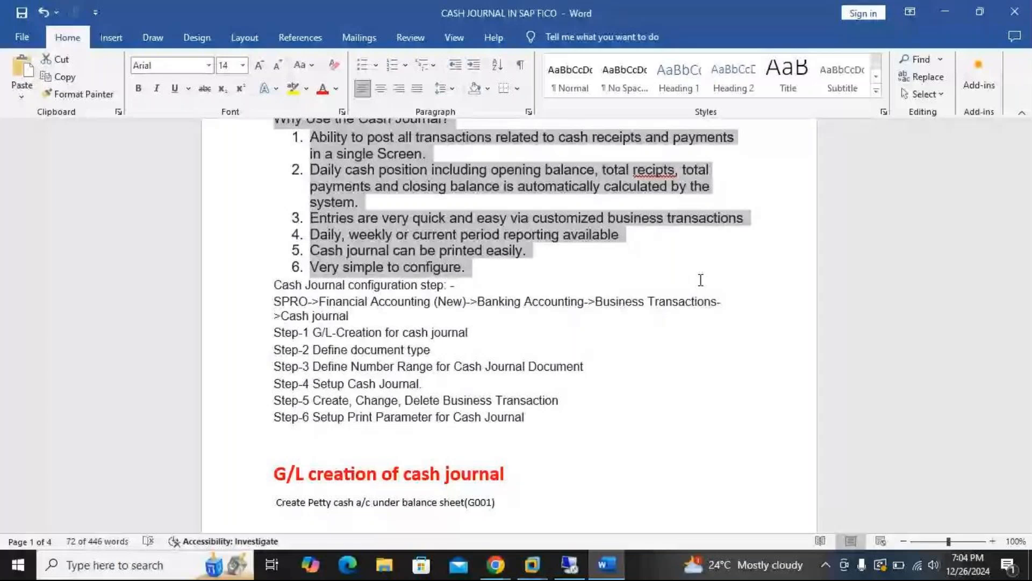
Switch to the GoTo Meeting window and check the participants' responses
left_click(496, 565)
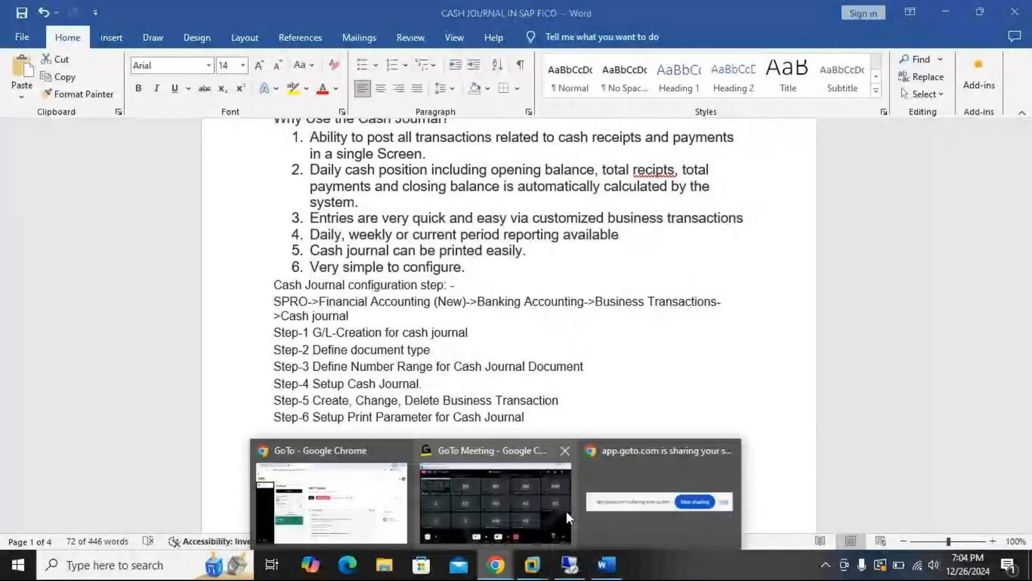
left_click(566, 510)
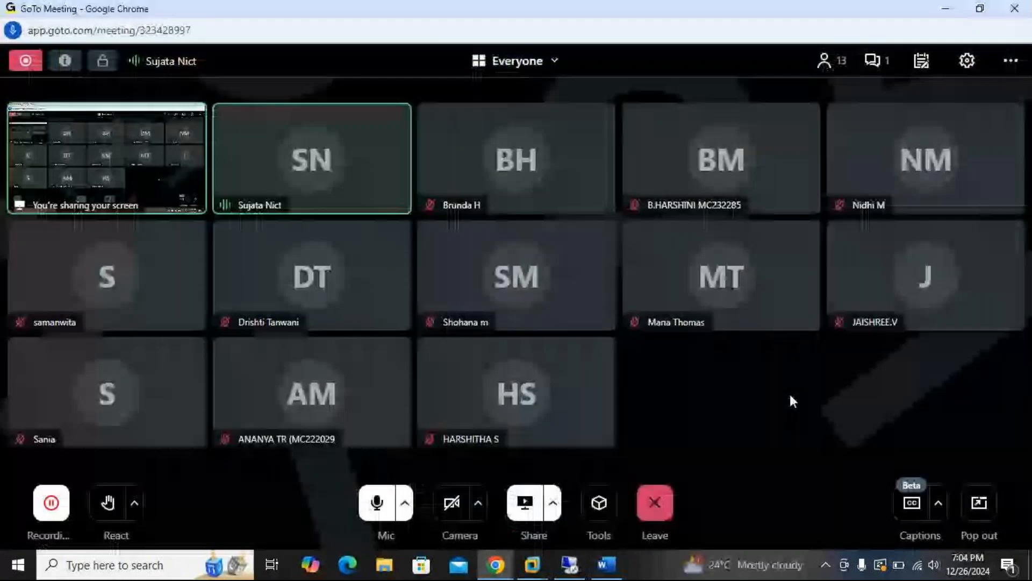
left_click(947, 8)
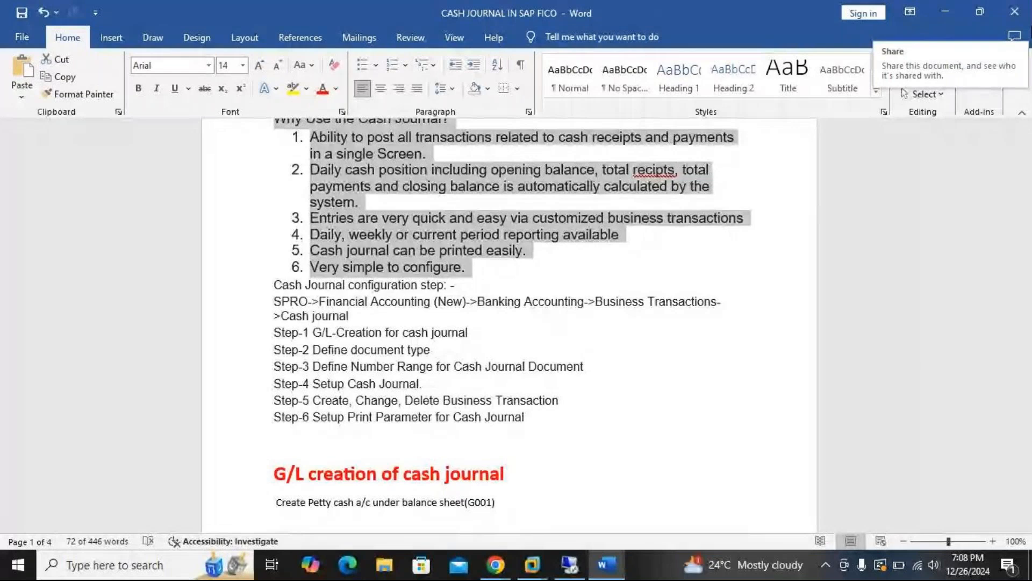
left_click(510, 569)
left_click(548, 528)
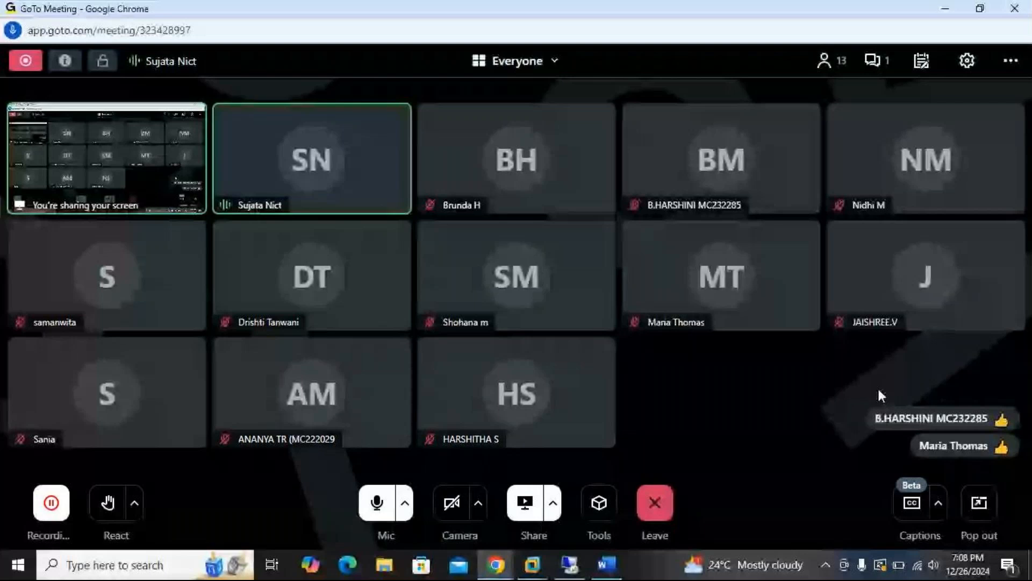
Return to the Word document and examine the sections on defining the document type and number range for cash journal documents
left_click(947, 11)
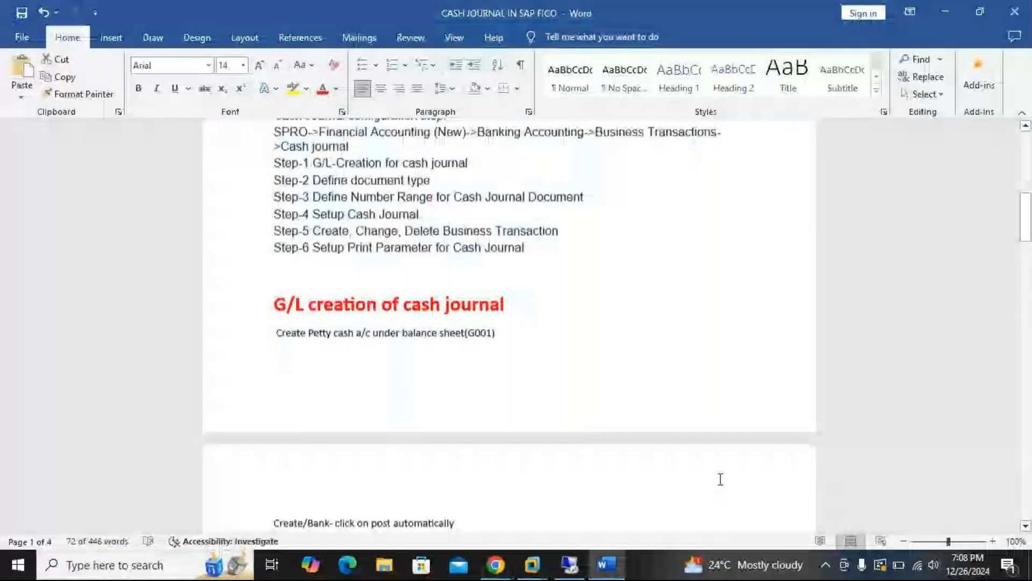
scroll(720, 479, "down", 5)
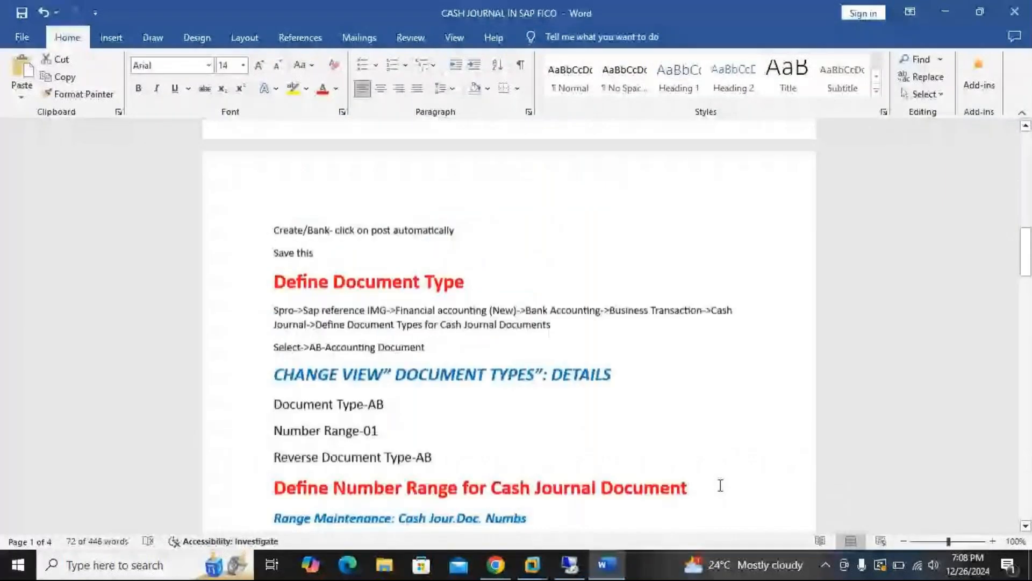
scroll(721, 485, "down", 2)
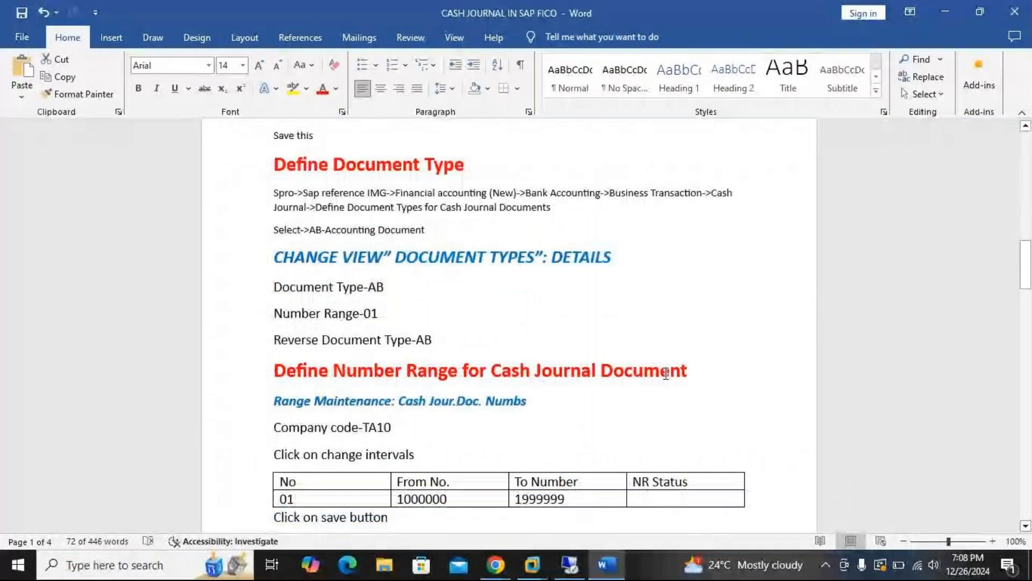
Switch from the Word notes to the SAP window, open transaction FS00 and expand the ASSET account group
scroll(666, 373, "up", 6)
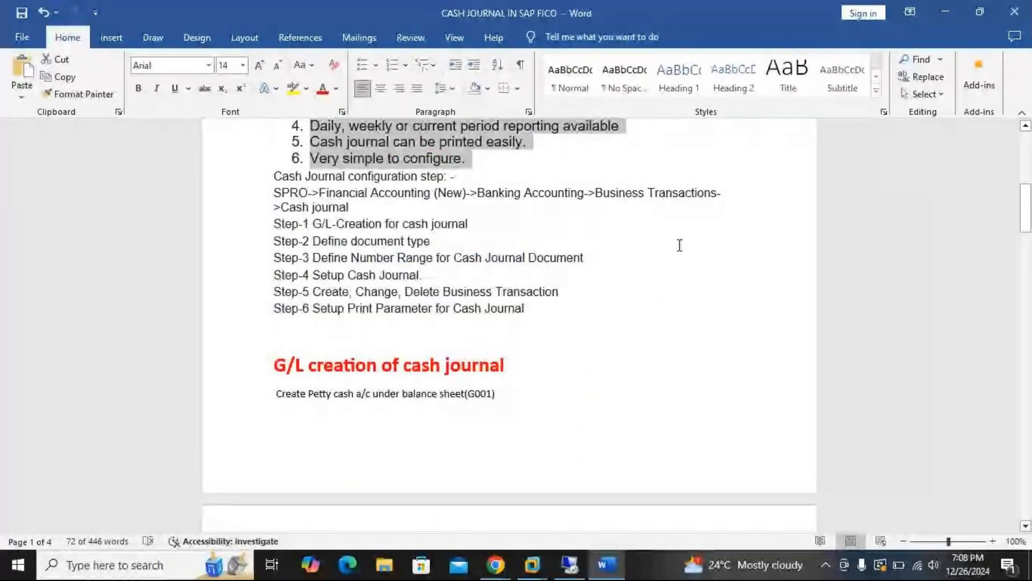
scroll(680, 245, "down", 3)
mouse_move(532, 564)
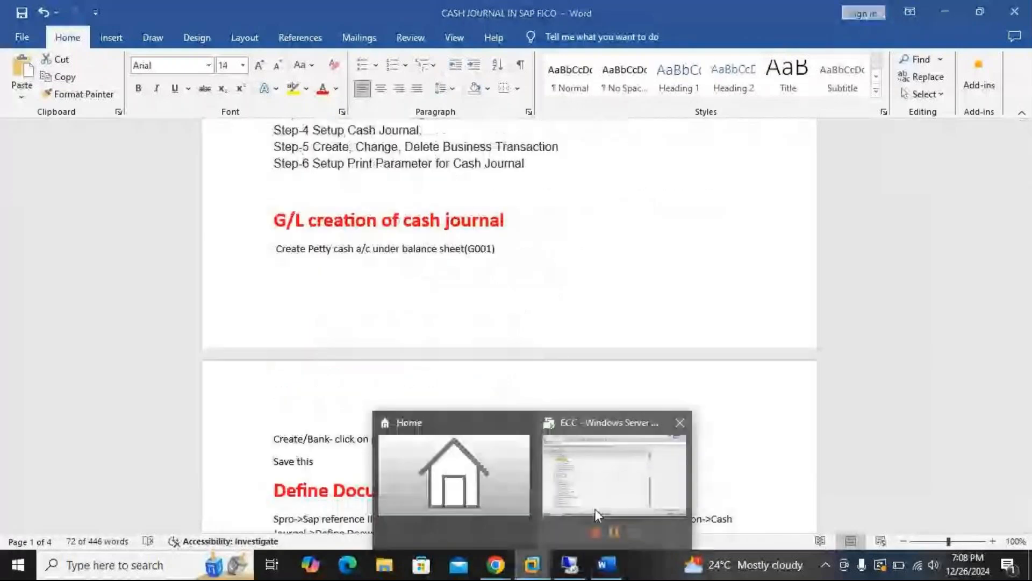
left_click(595, 509)
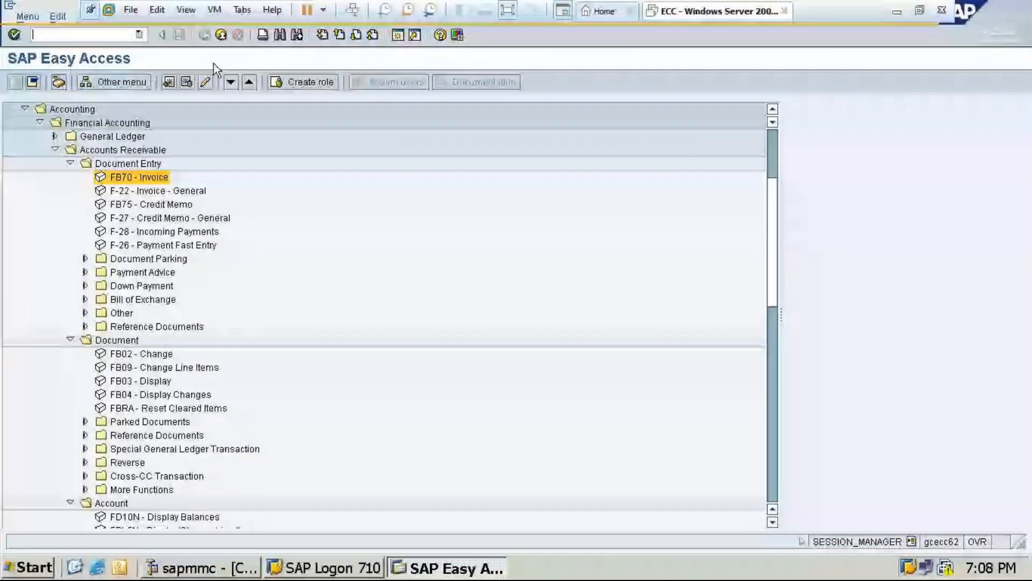
type("/nfs00")
key("Return")
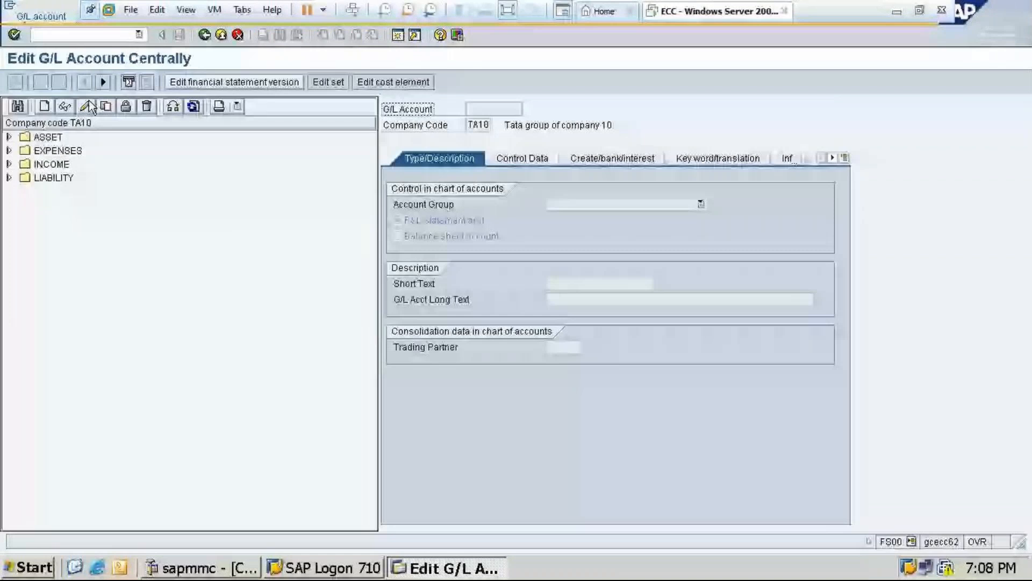
left_click(9, 137)
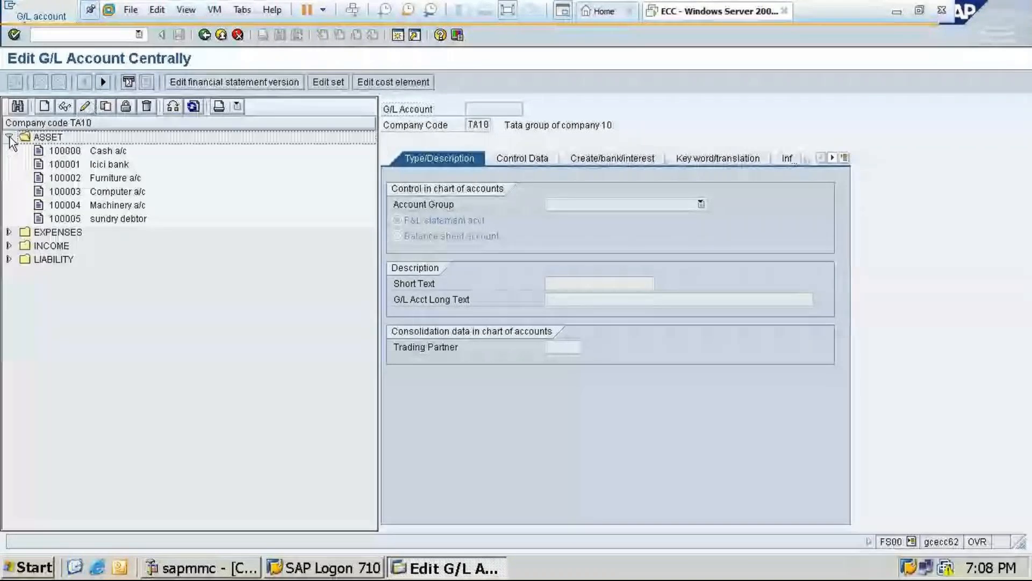
left_click(46, 107)
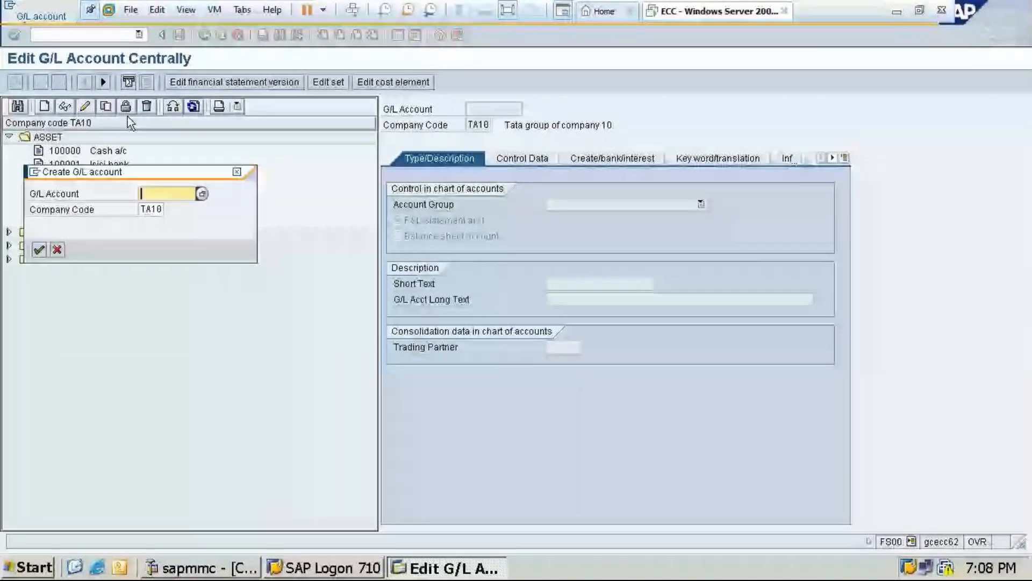
type("1")
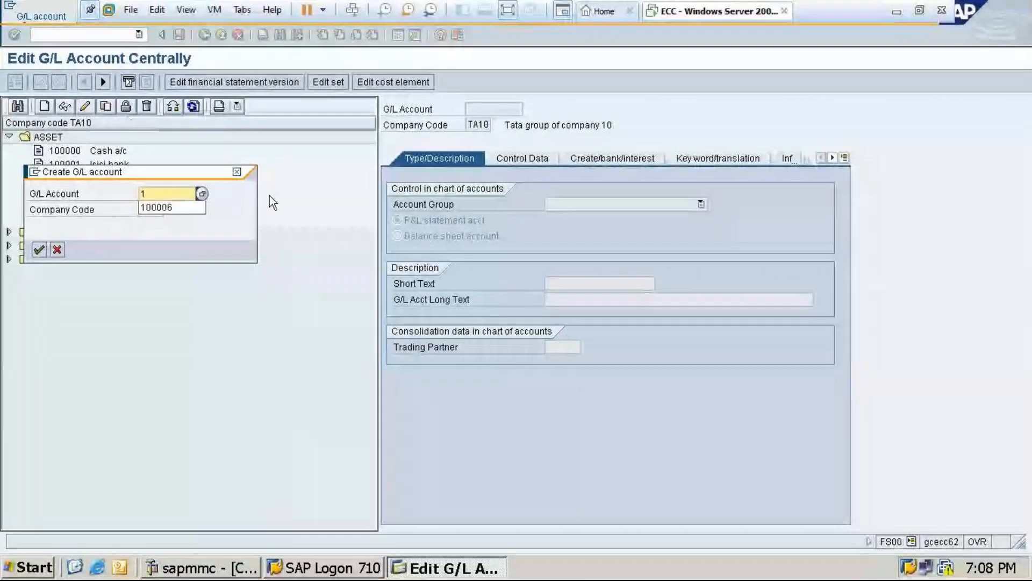
left_click(237, 172)
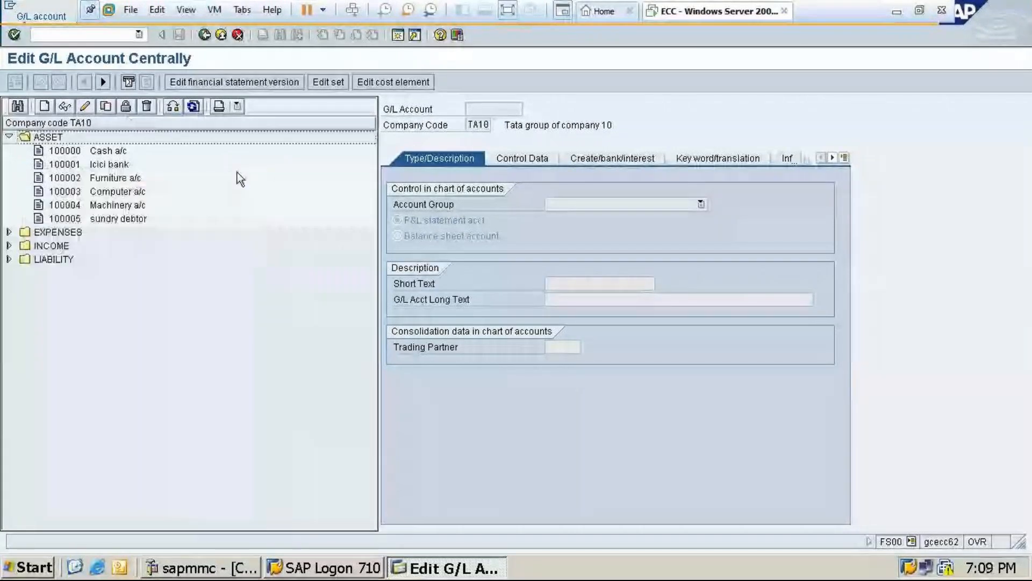
Start G/L account 100006 in company code TA10 as a balance sheet account in the ASSET account group
left_click(44, 107)
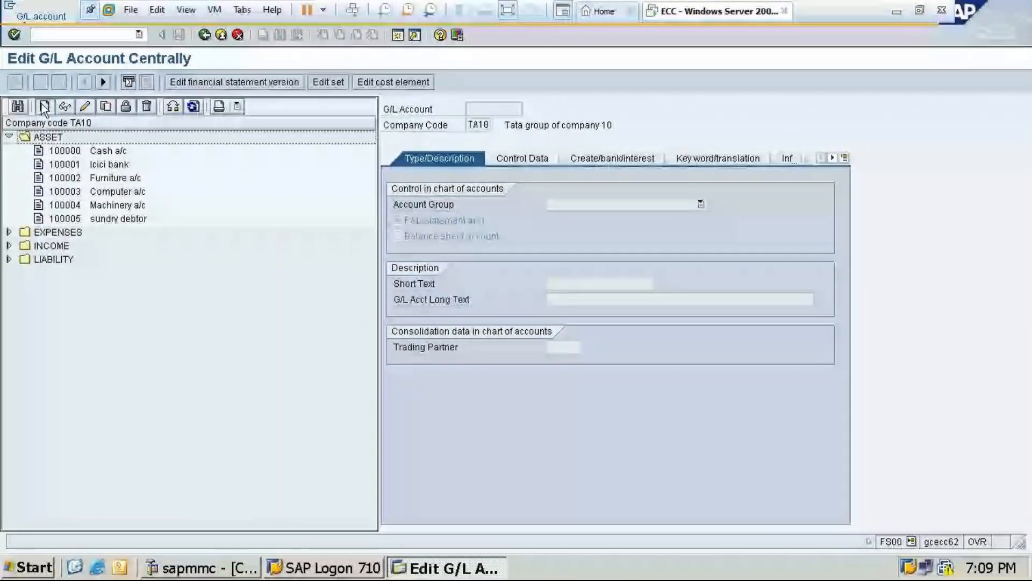
type("1")
left_click(156, 219)
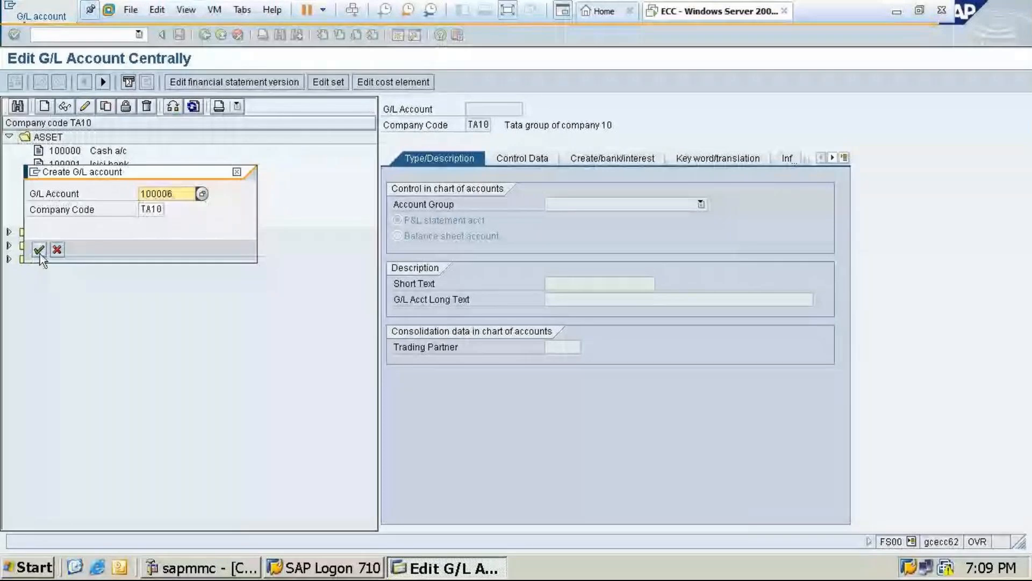
left_click(40, 251)
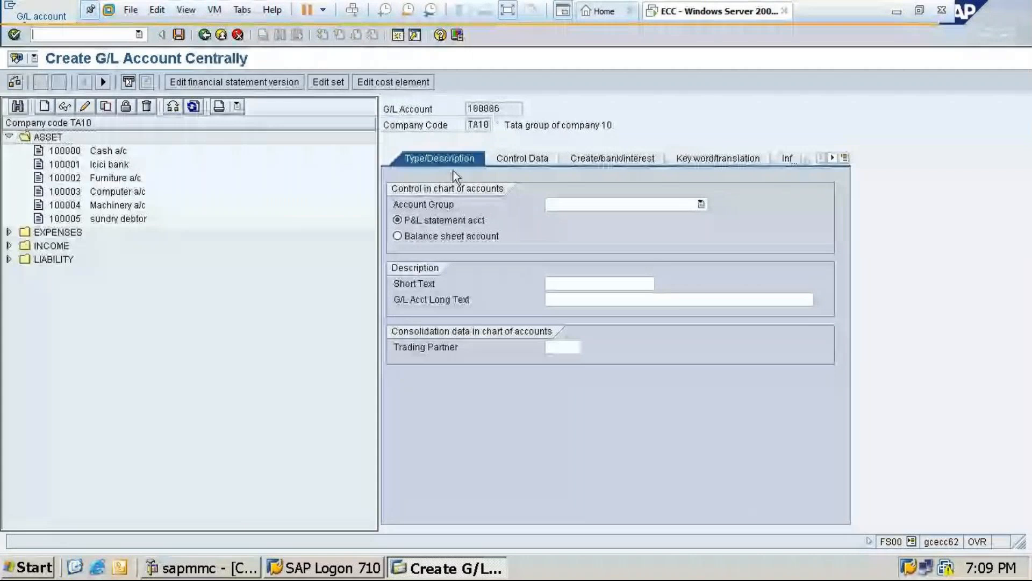
left_click(581, 205)
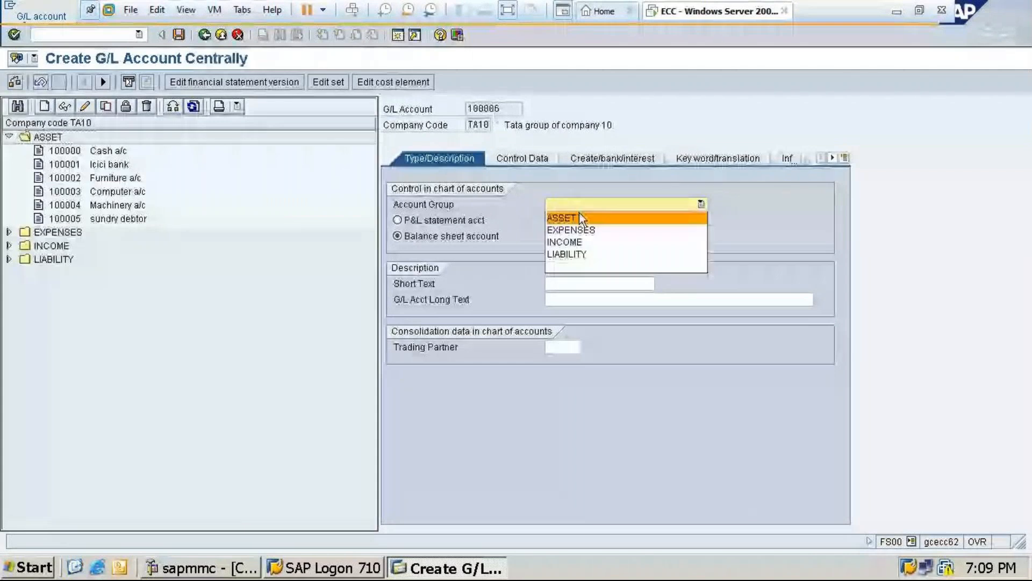
left_click(561, 217)
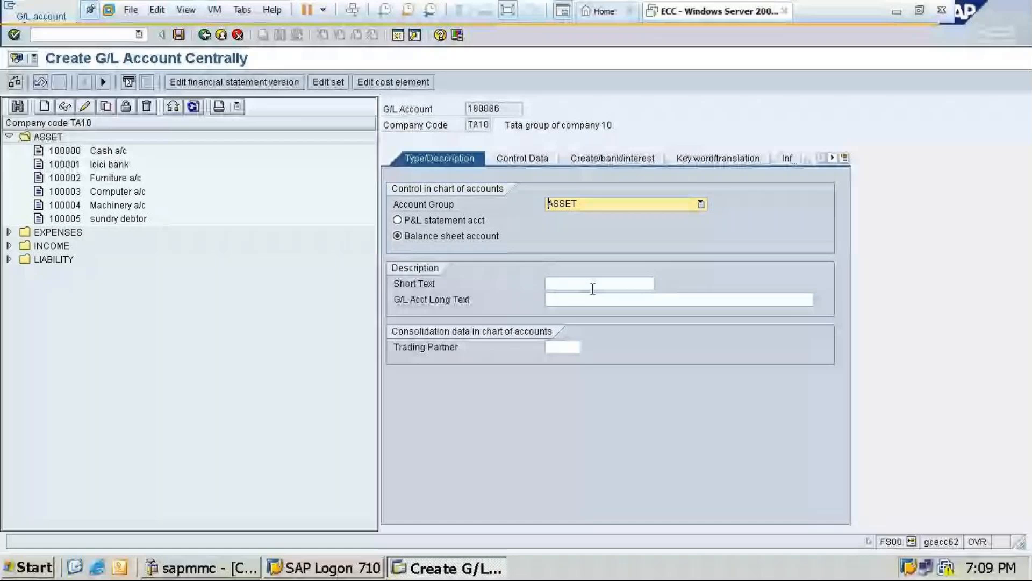
Enter "Petty cash a/c" as the short text of the new G/L account
left_click(591, 284)
type("Petty cas")
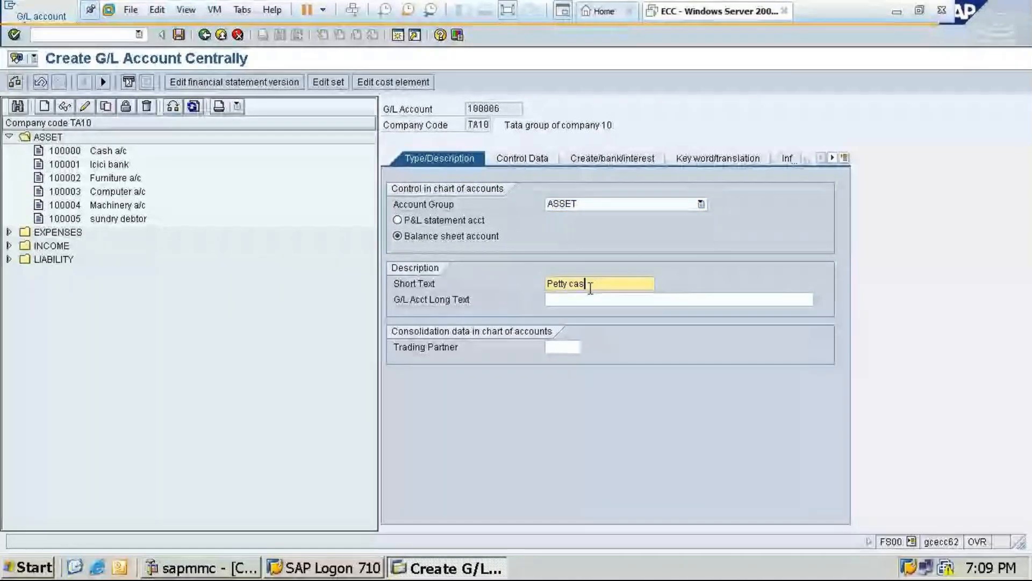
type("h acc")
key("BackSpace")
key("BackSpace")
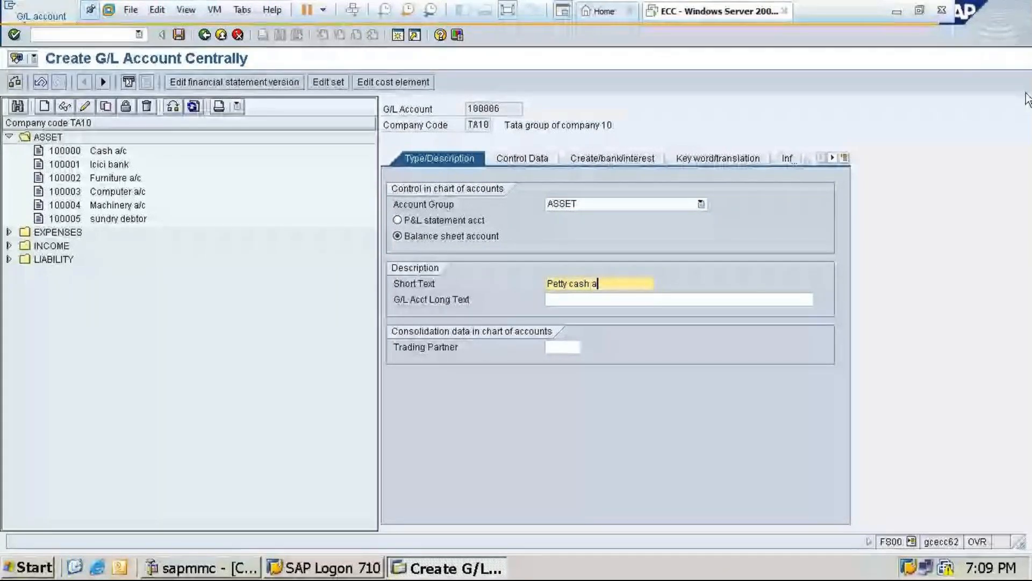
type("/c")
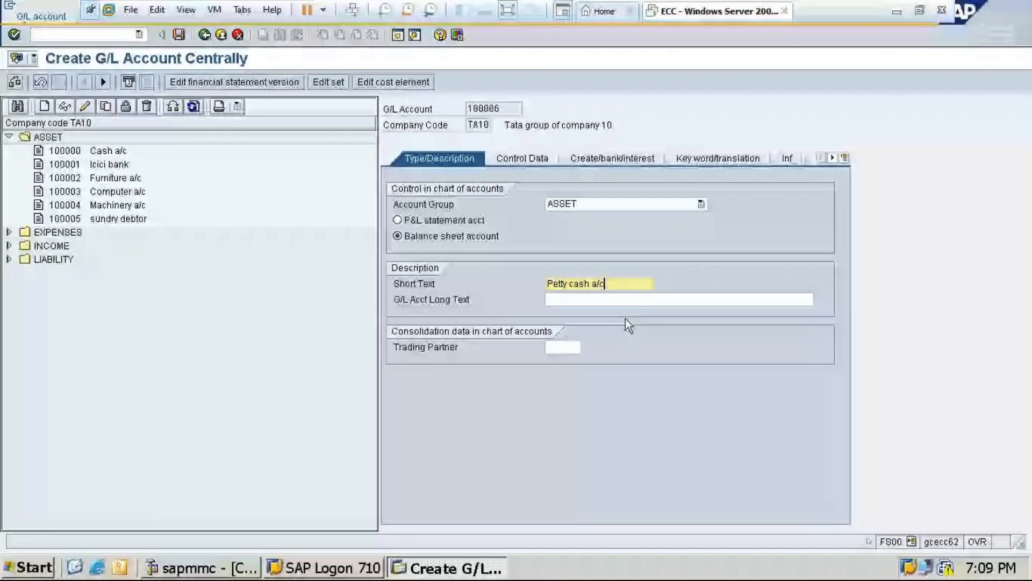
Enter "Petty cash account" as the G/L account long text
left_click(624, 298)
type("P")
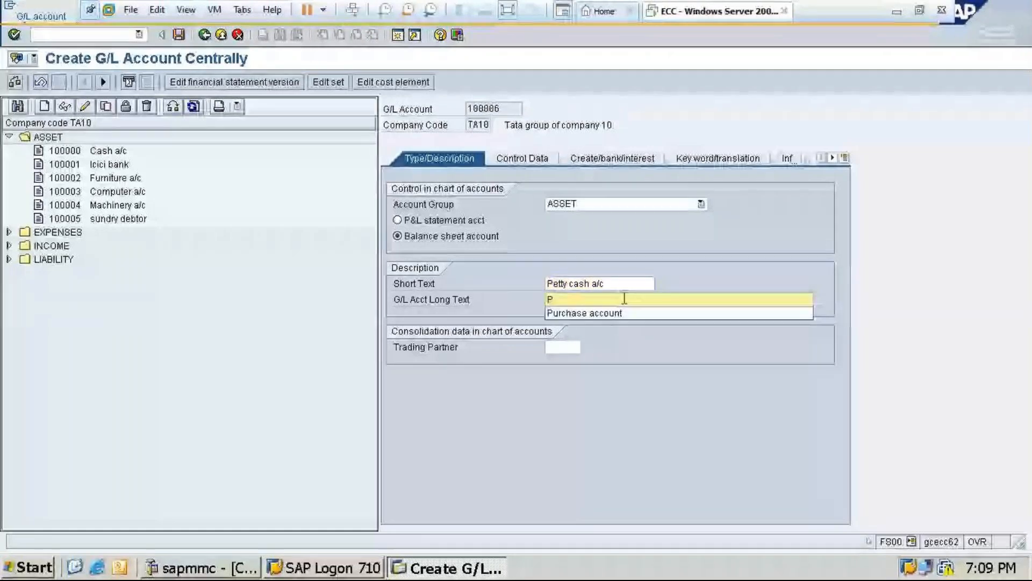
type("etty ca")
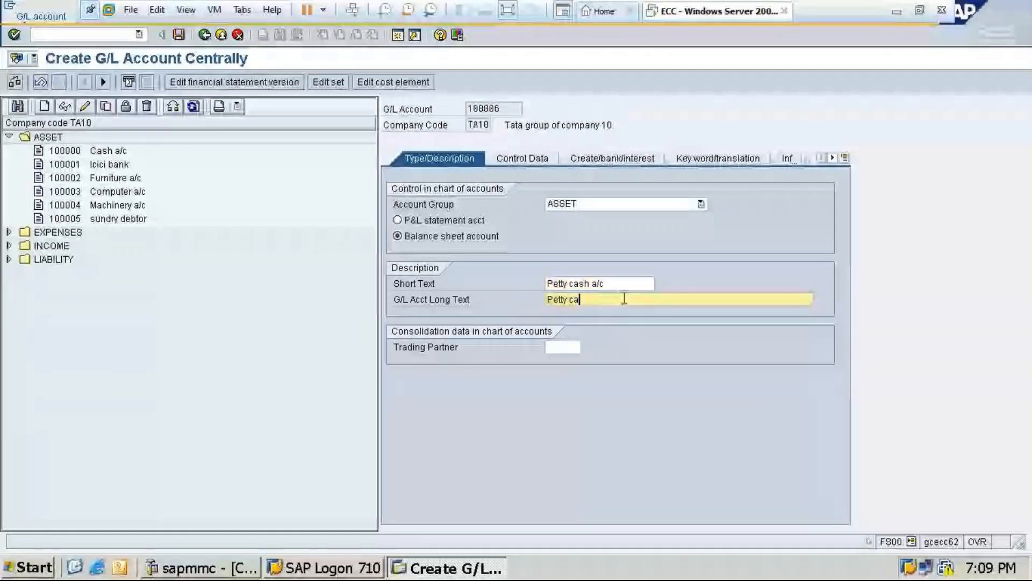
type("sh accoun")
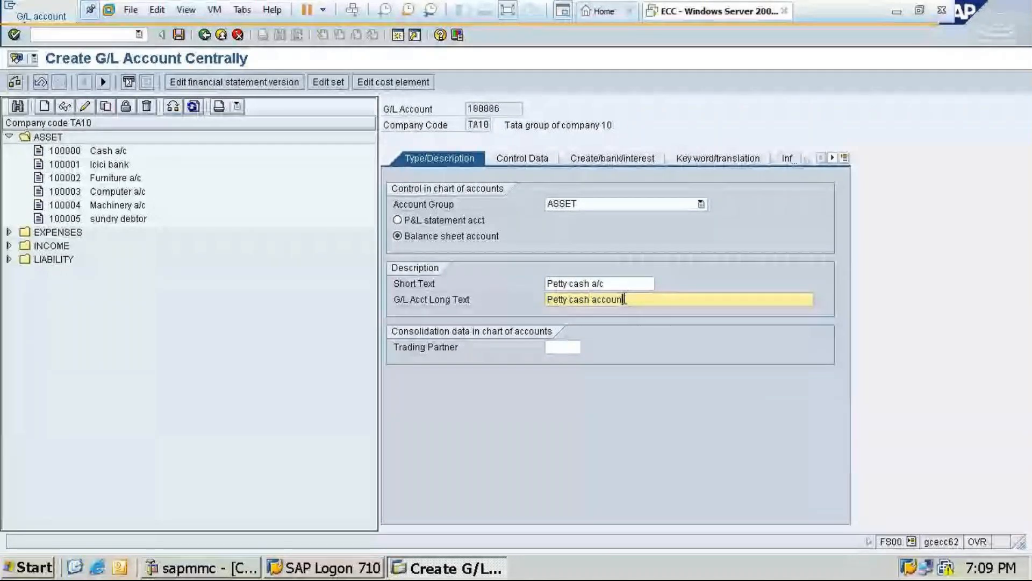
type("t")
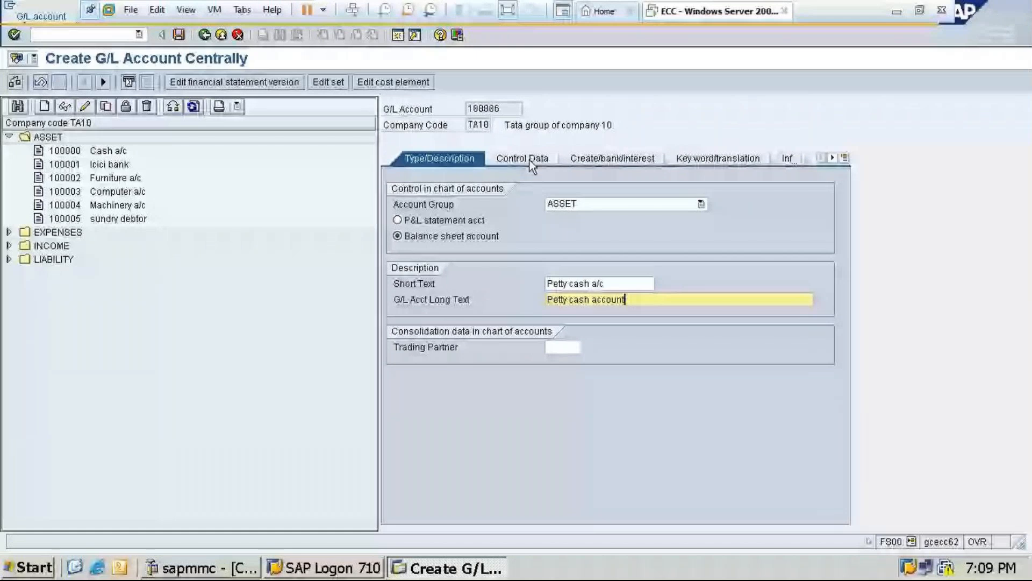
In the account's control data, enable line item display and set the sort key to 001
left_click(531, 164)
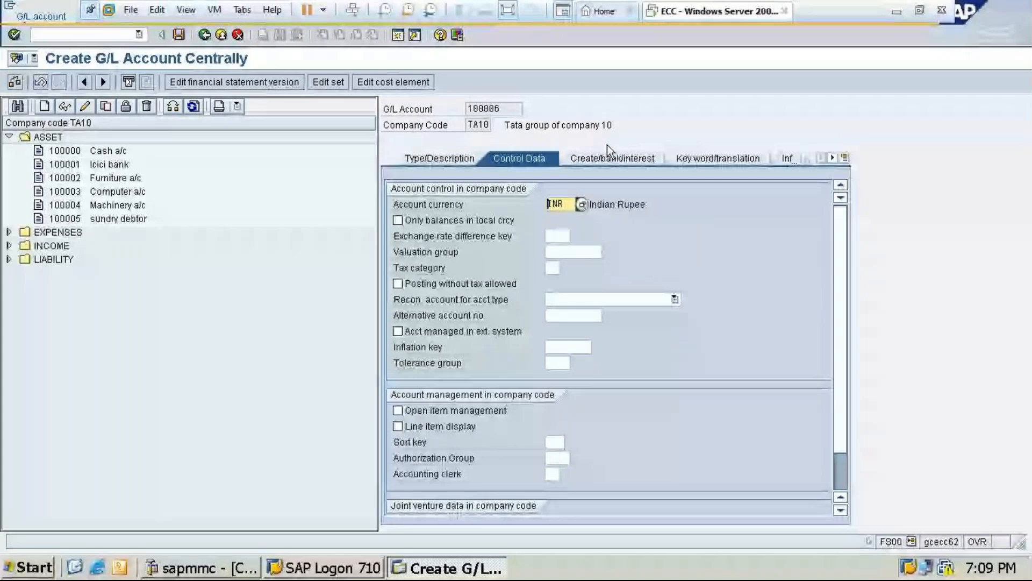
left_click(402, 429)
left_click(558, 443)
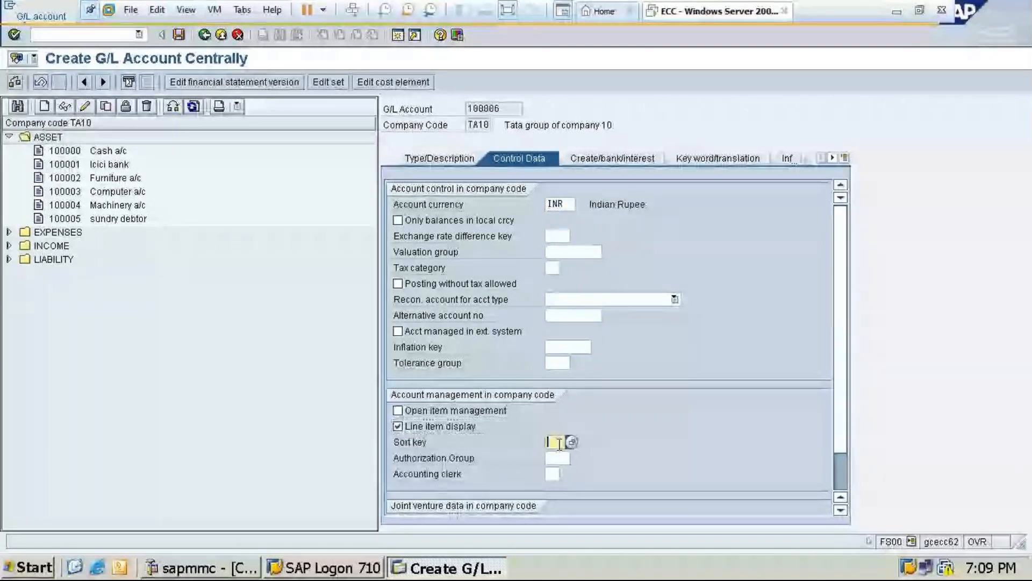
type("001")
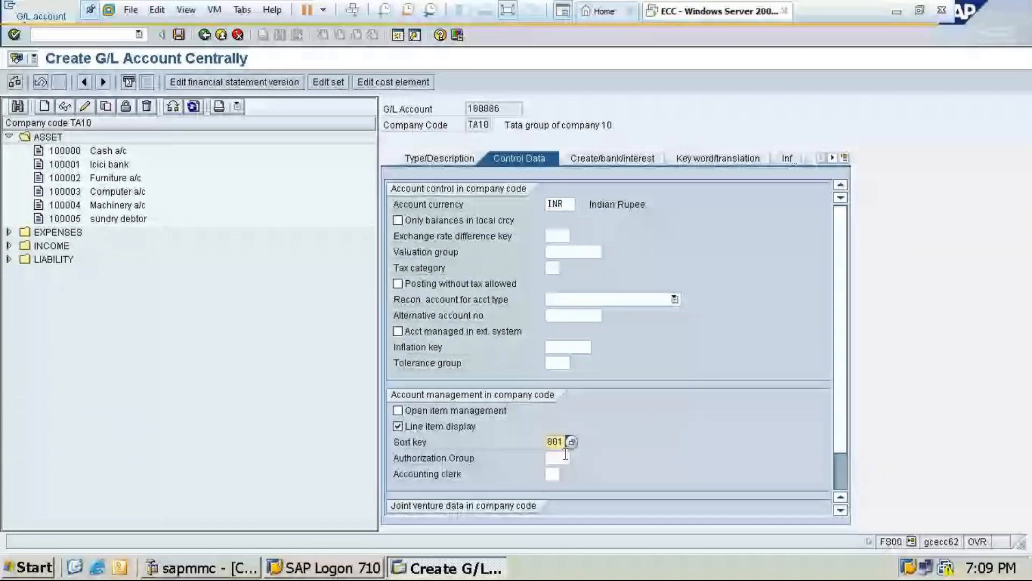
Assign field status group G001 to the petty cash account and enable Post automatically only
left_click(589, 161)
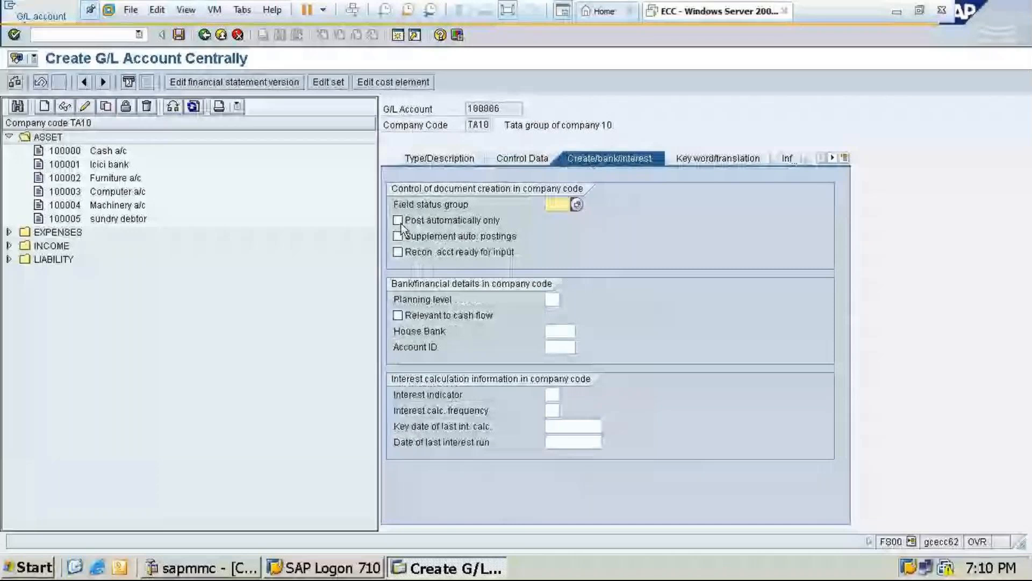
key("F4")
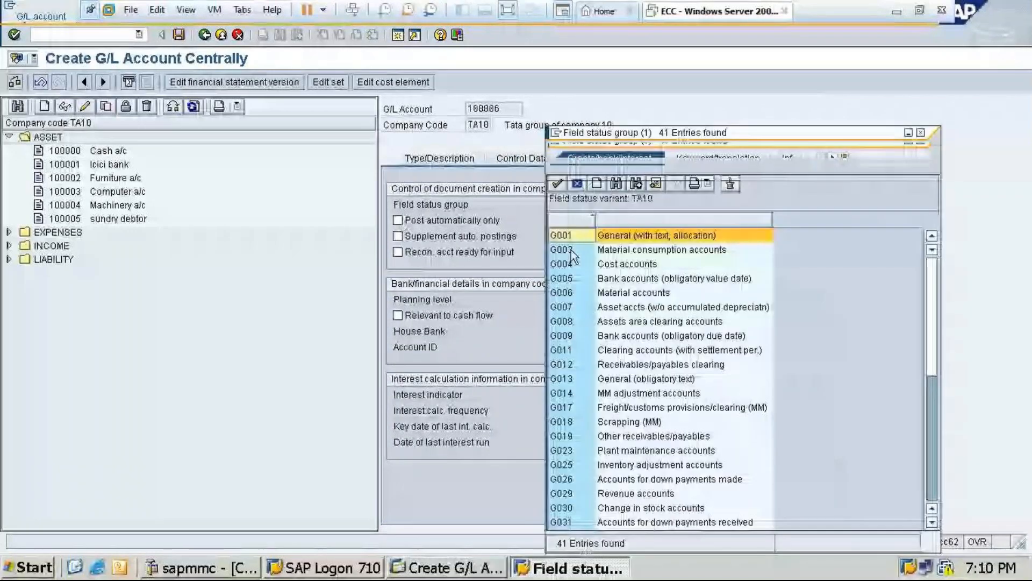
key("Return")
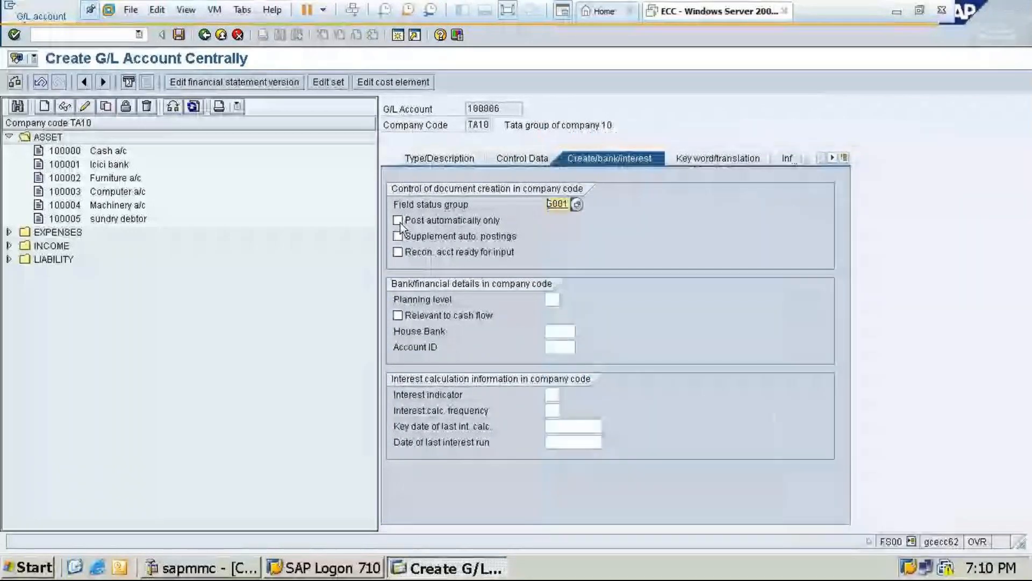
left_click(398, 220)
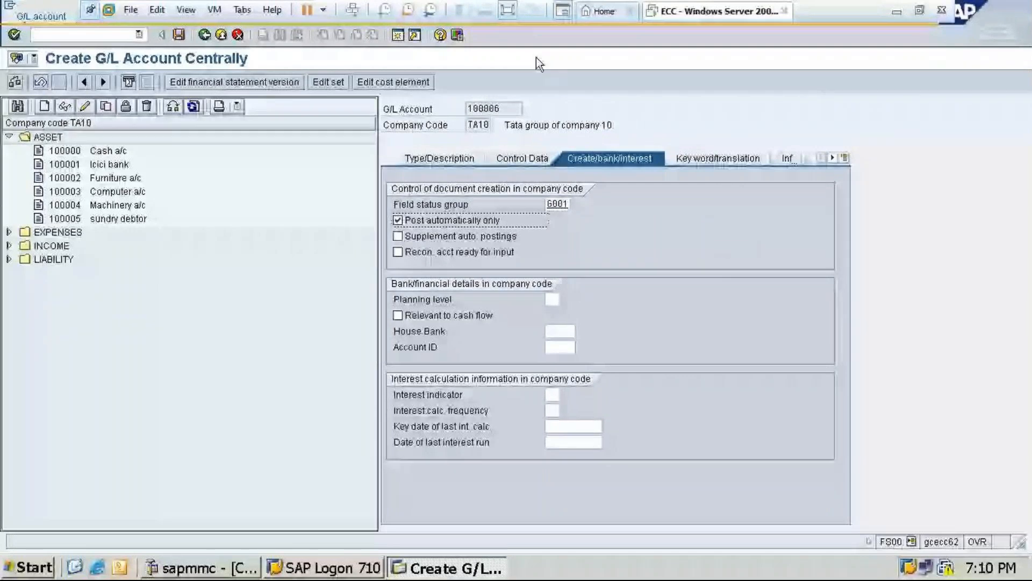
Review the account's type and description, check the participants in the GoTo Meeting window and return to SAP
left_click(439, 158)
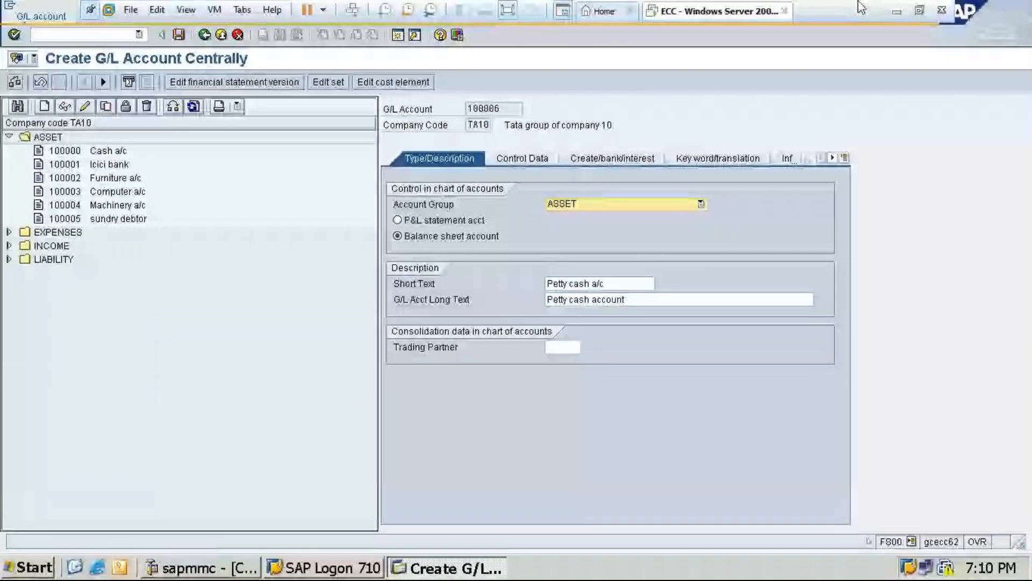
left_click(897, 11)
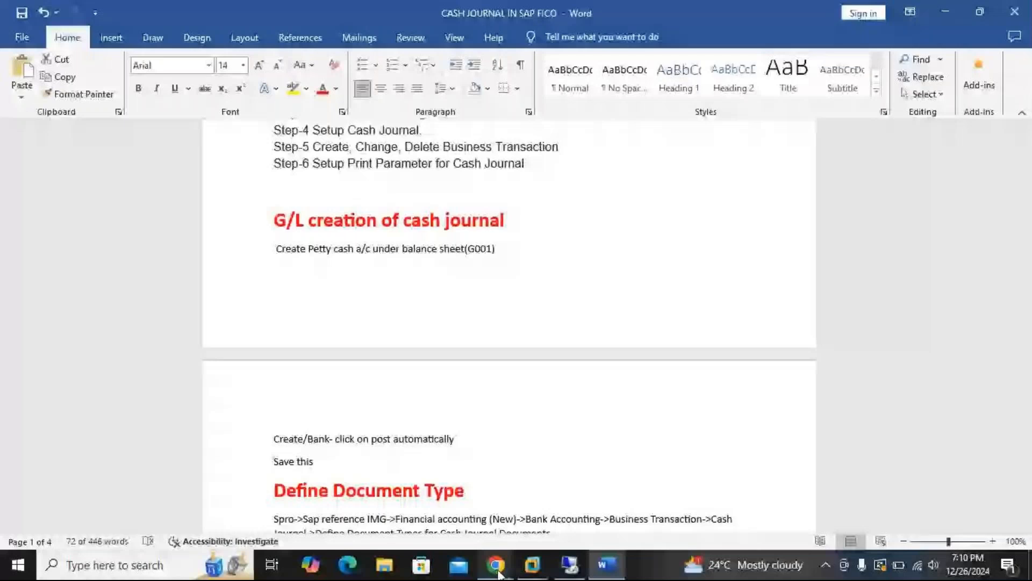
left_click(497, 572)
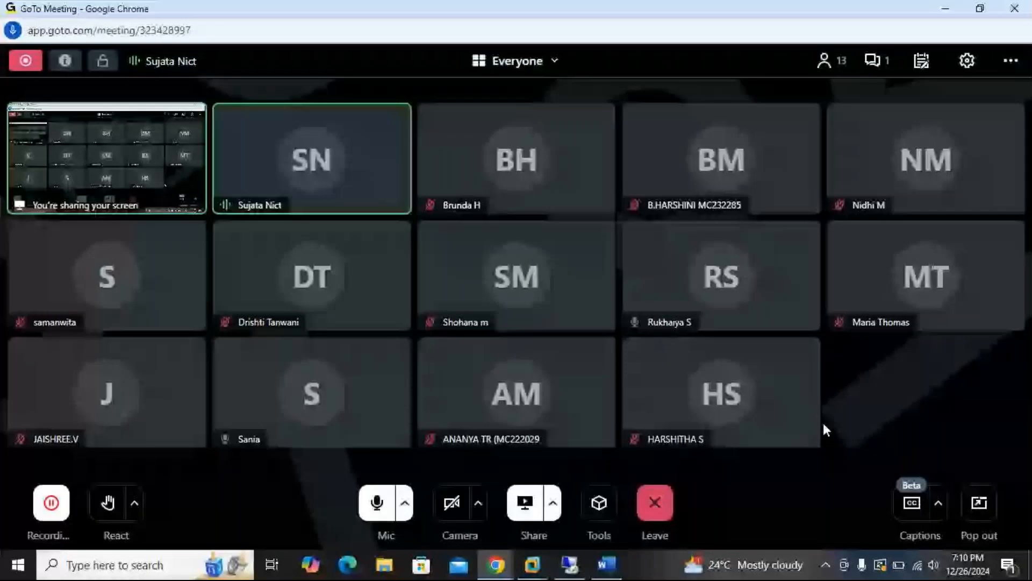
left_click(943, 12)
mouse_move(570, 564)
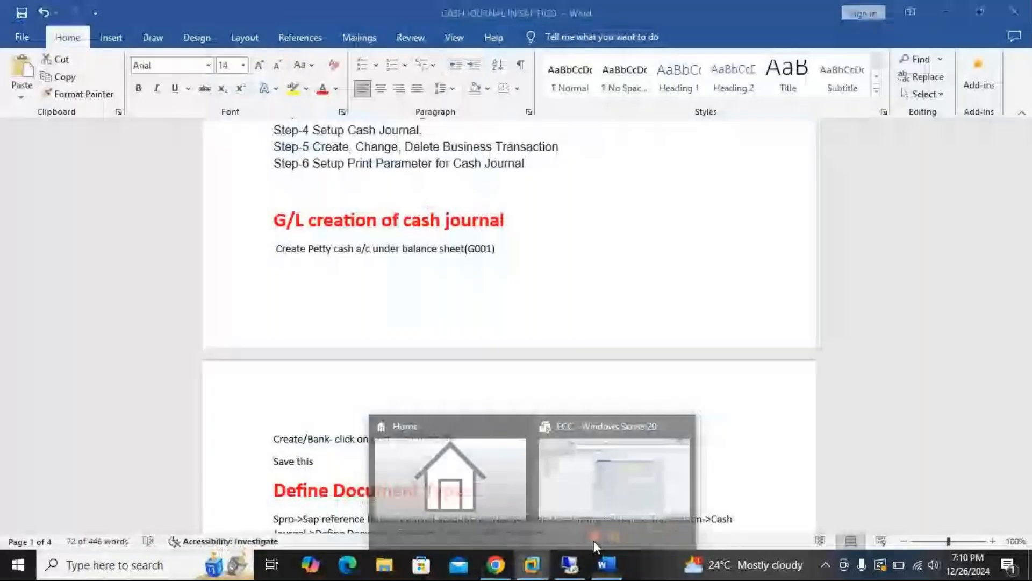
left_click(679, 483)
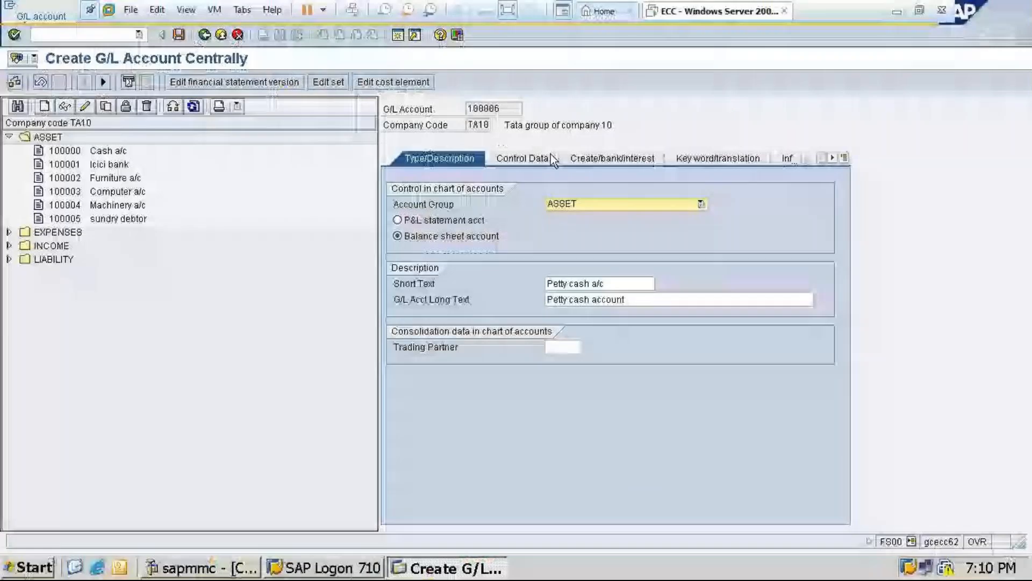
Recheck the petty cash account's control data and create/bank/interest settings, then save the account, accepting the warning
left_click(551, 153)
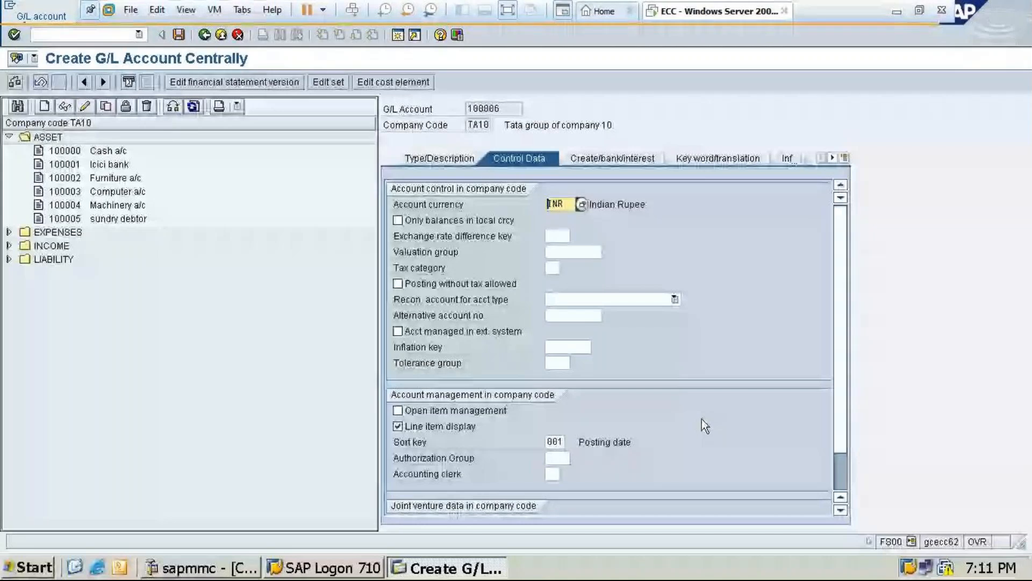
left_click(620, 159)
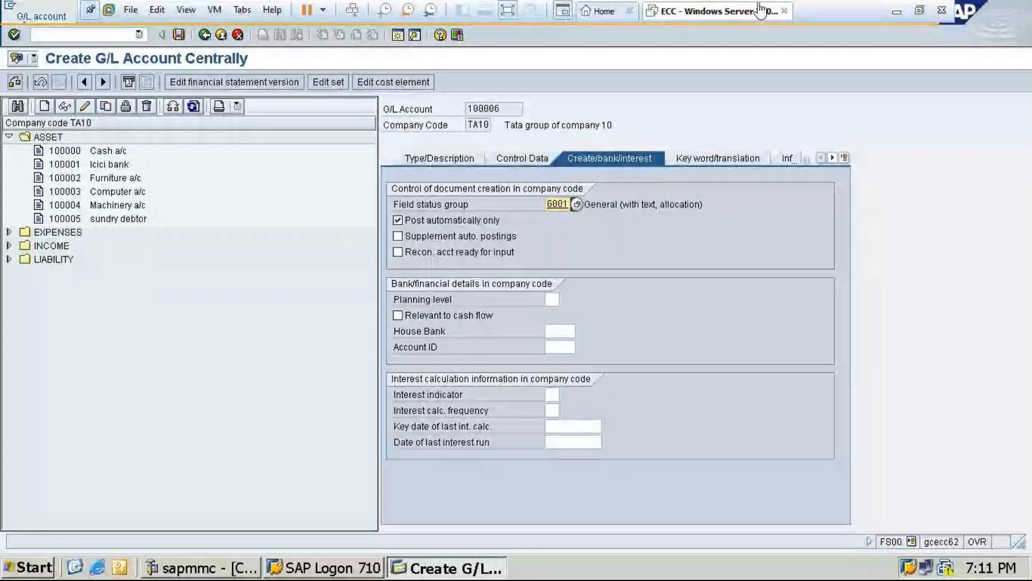
key("ctrl+s")
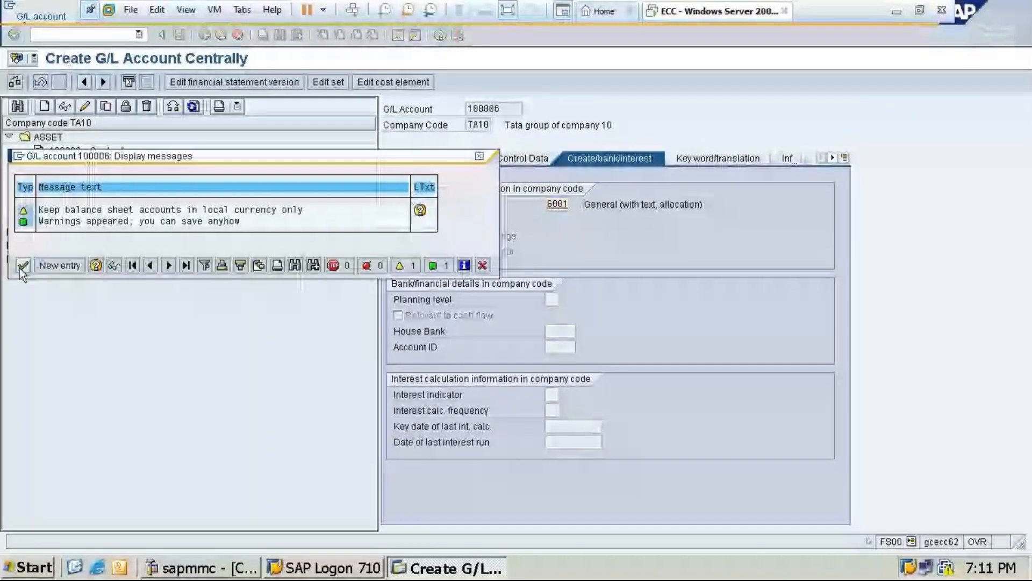
left_click(23, 266)
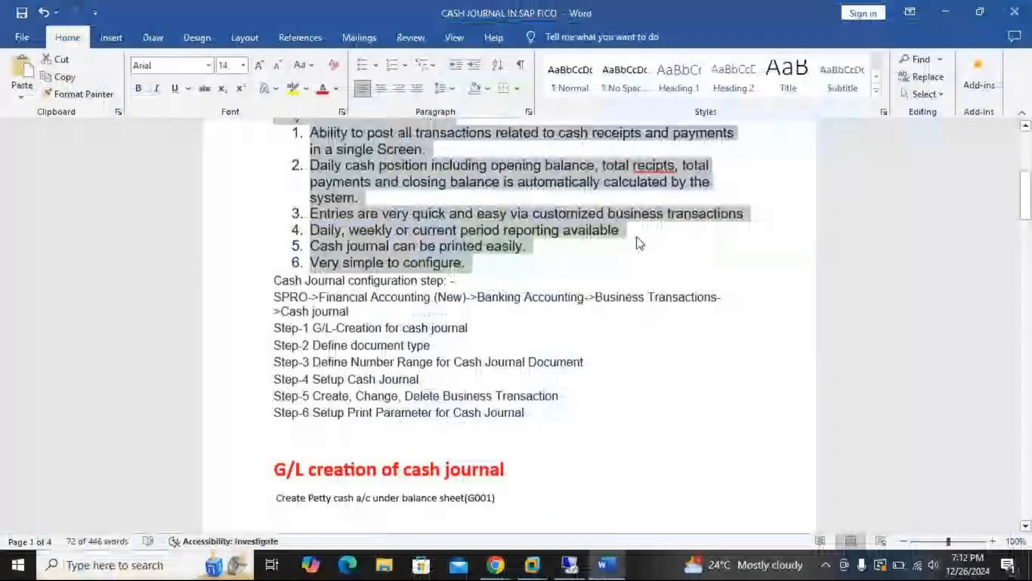
Switch to the Word notes and review the cash journal configuration steps and the Define Document Type instructions, checking the saved account in SAP
scroll(637, 239, "up", 4)
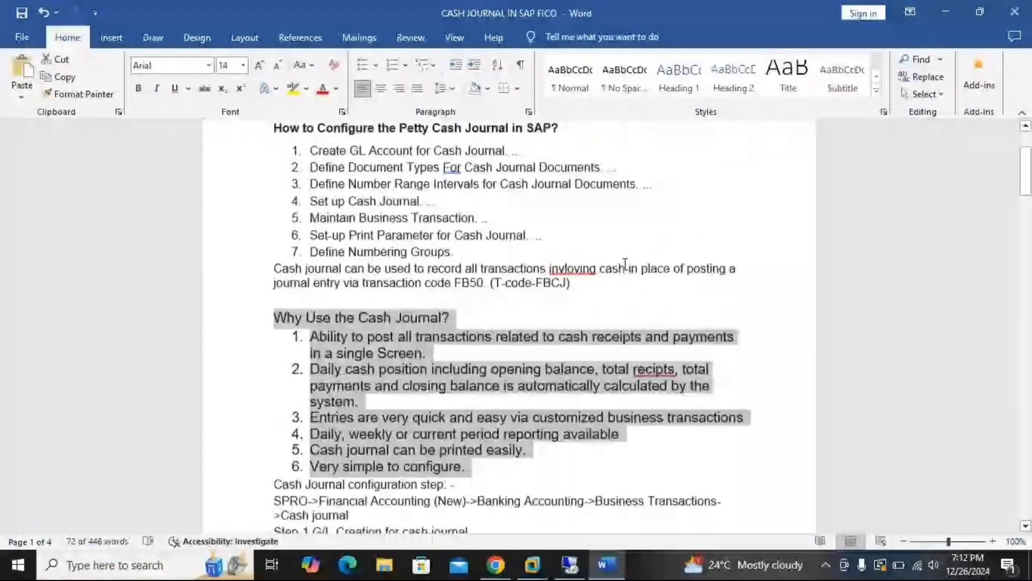
scroll(653, 320, "up", 3)
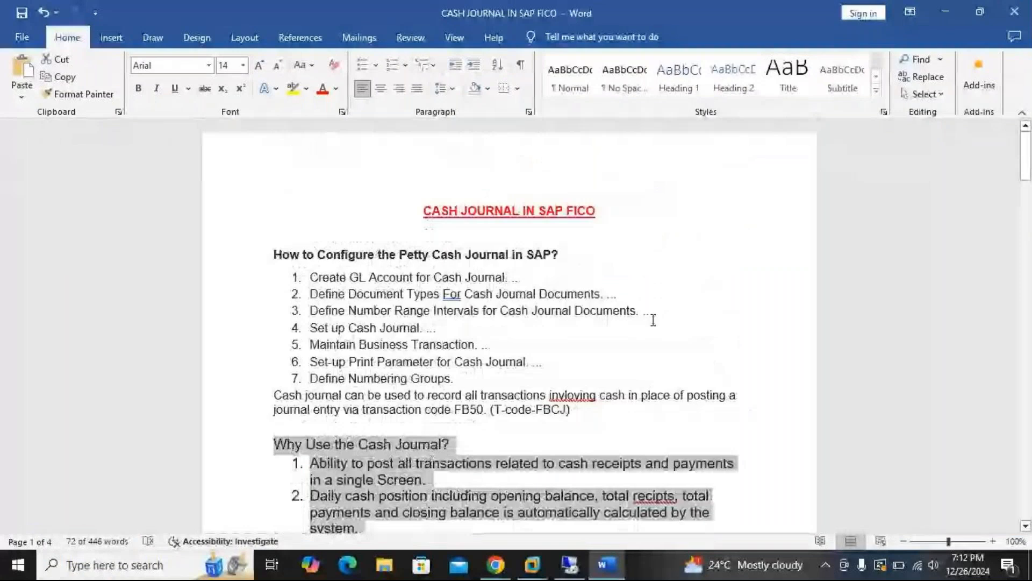
scroll(652, 320, "down", 7)
scroll(602, 336, "down", 1)
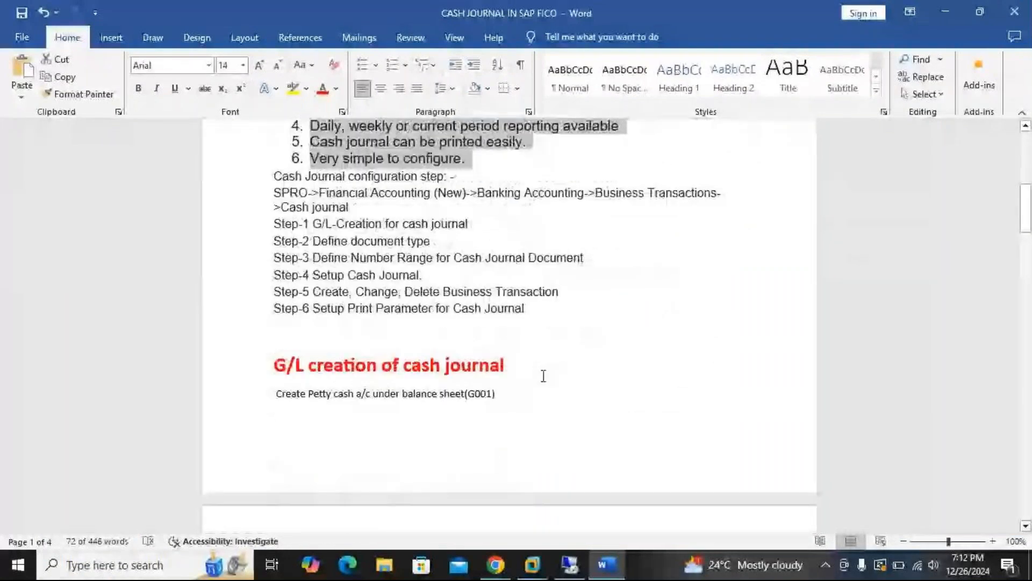
scroll(542, 375, "down", 5)
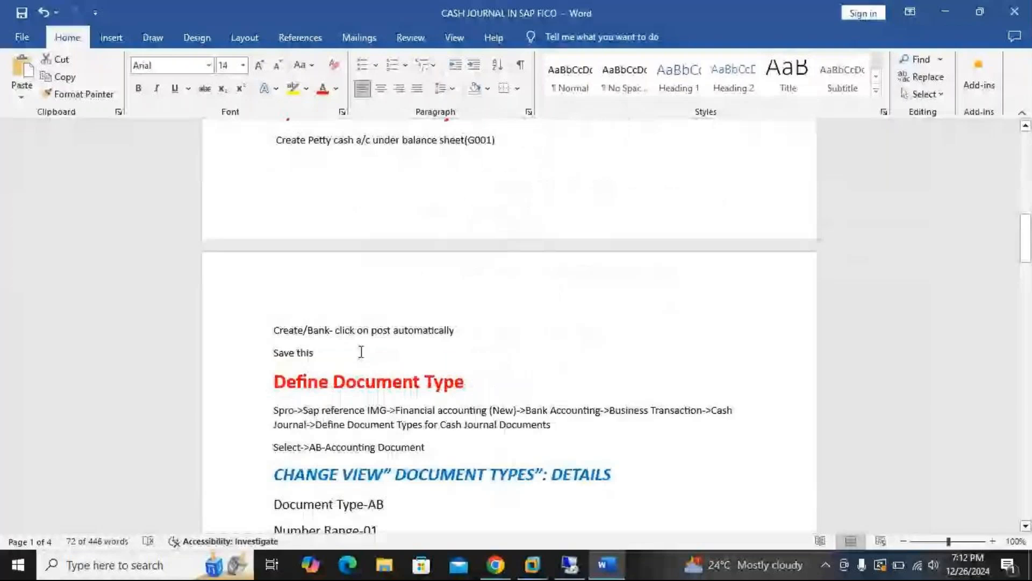
scroll(414, 337, "down", 2)
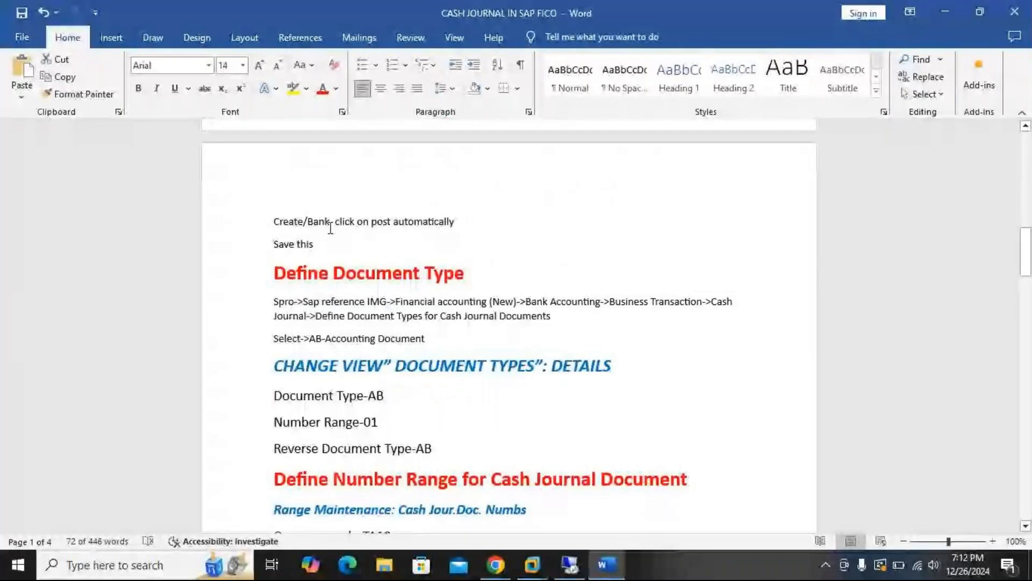
left_click(542, 574)
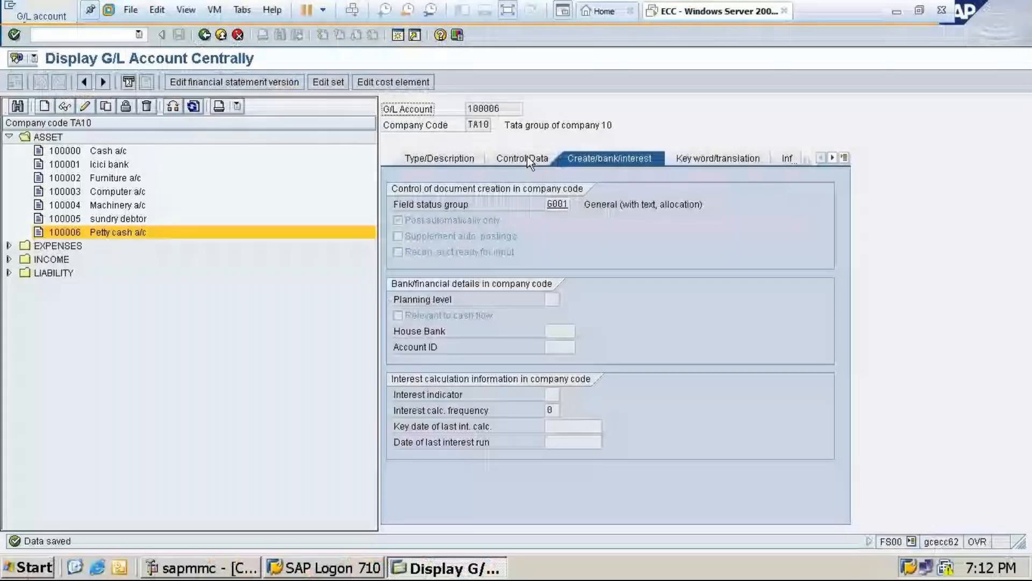
left_click(897, 11)
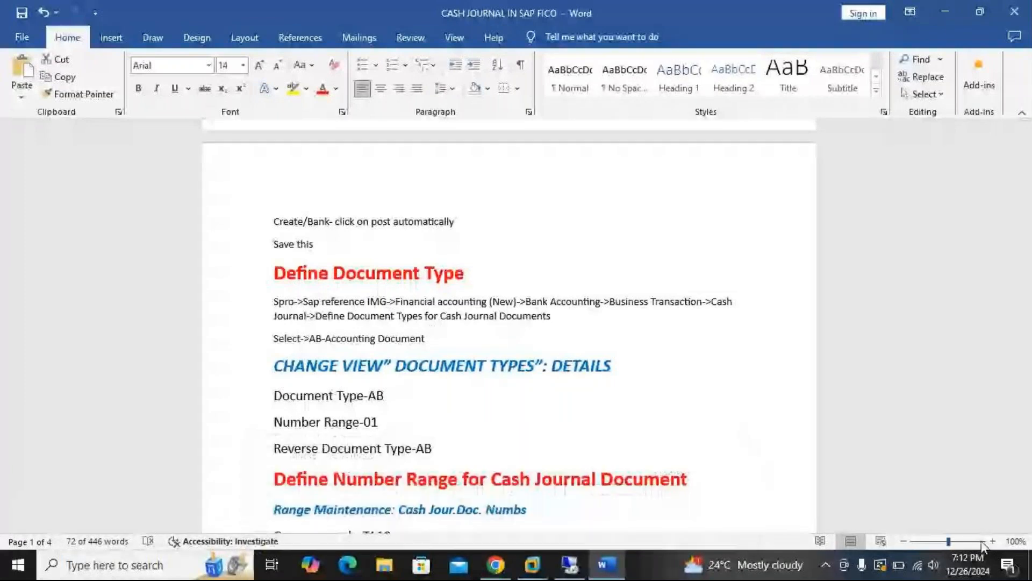
left_click(982, 540)
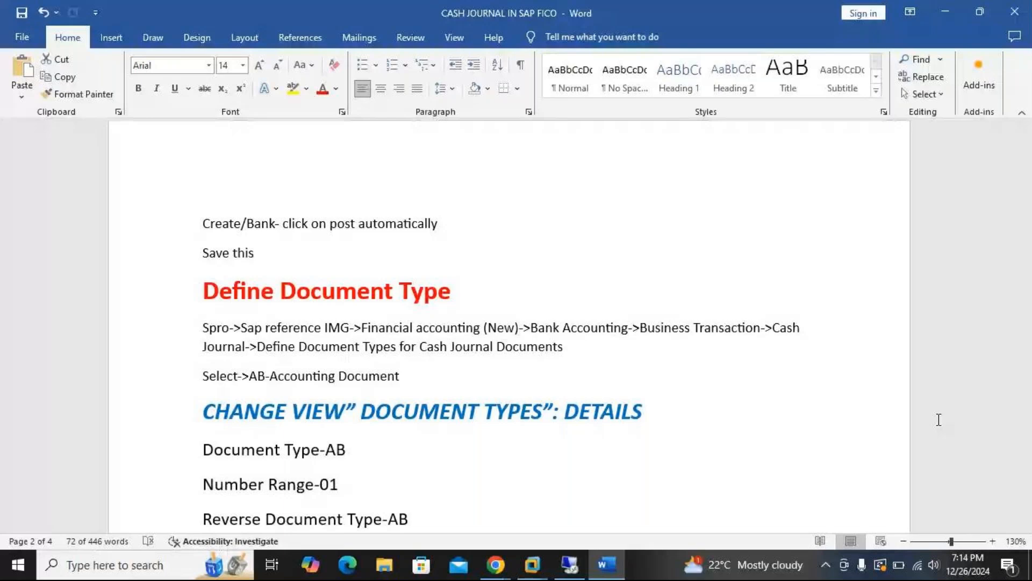
scroll(558, 379, "down", 1)
scroll(558, 379, "down", 1)
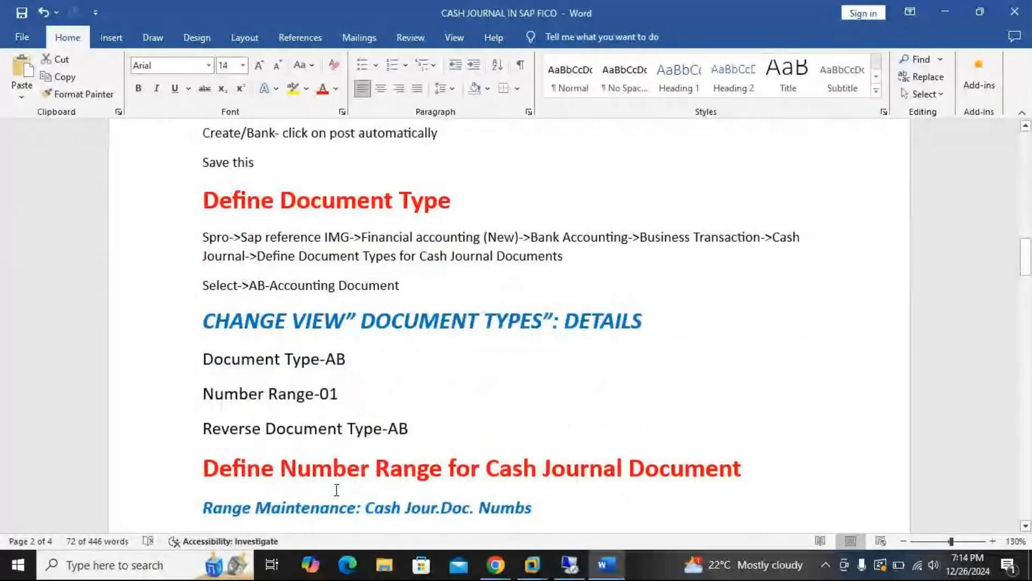
Switch back to SAP, leave the G/L account transaction and open the SAP Reference IMG through transaction SPRO
left_click(538, 567)
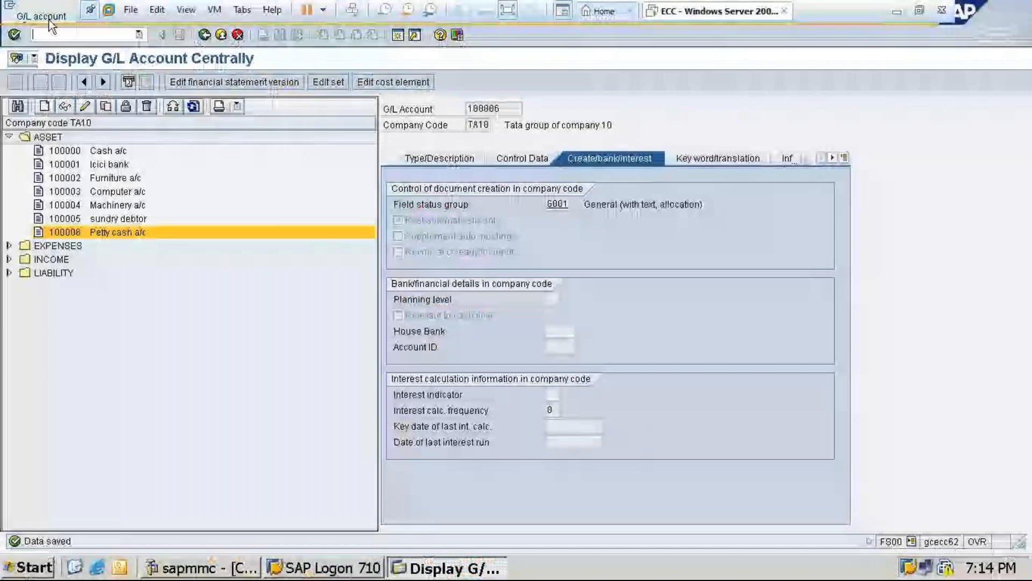
type("/n")
key("Return")
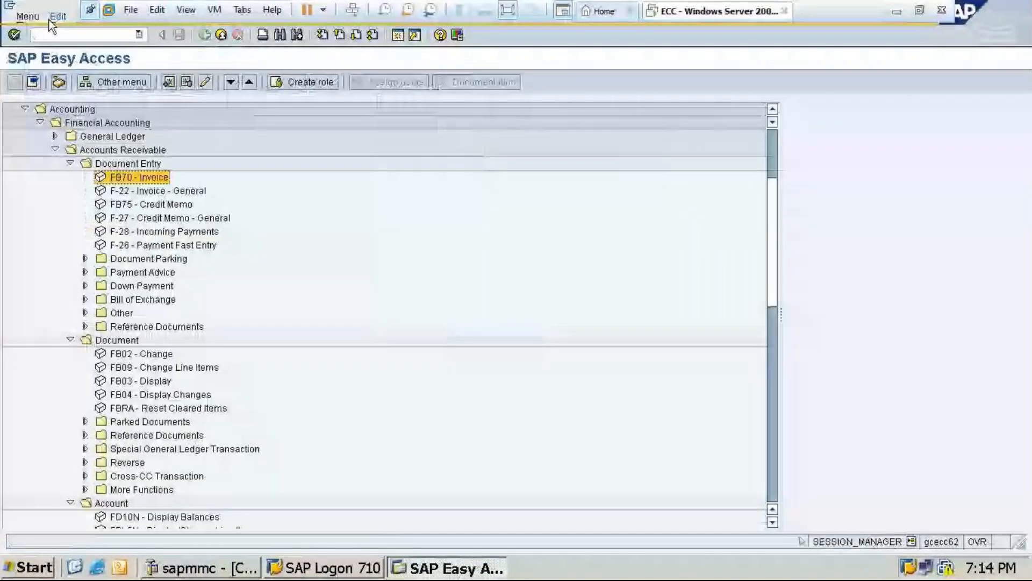
left_click(63, 157)
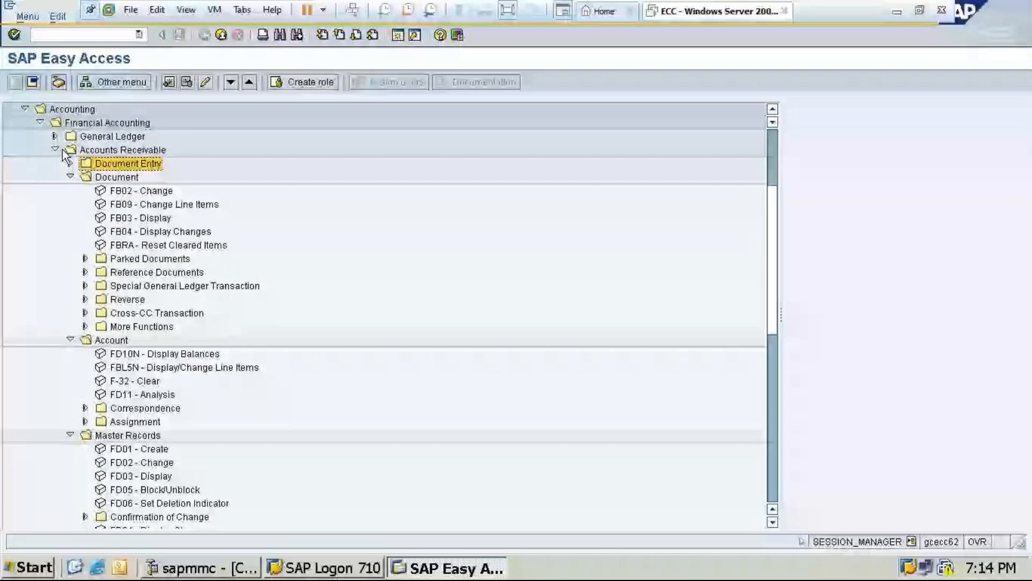
type("spr")
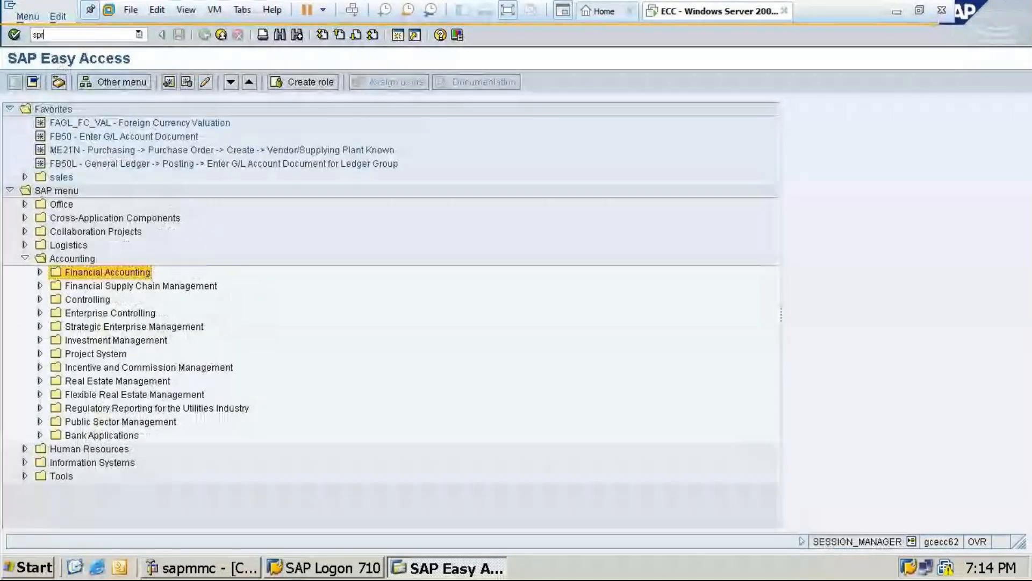
type("o")
key("Return")
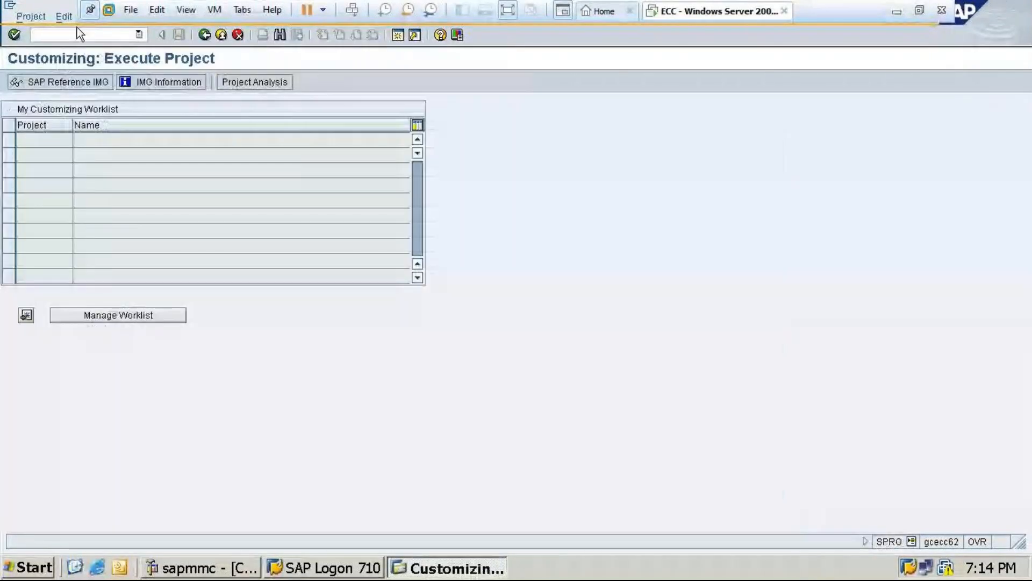
left_click(66, 85)
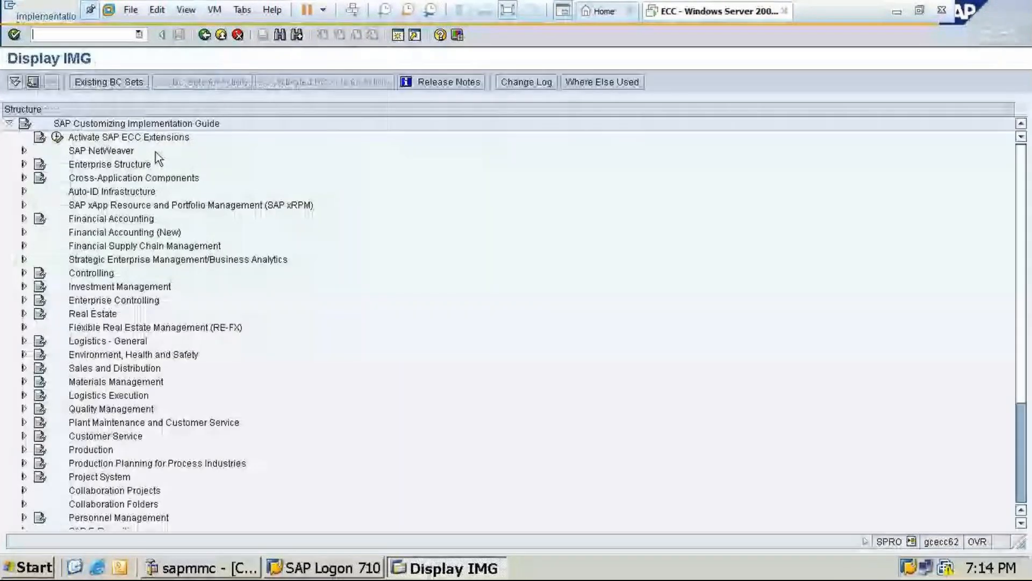
left_click(23, 218)
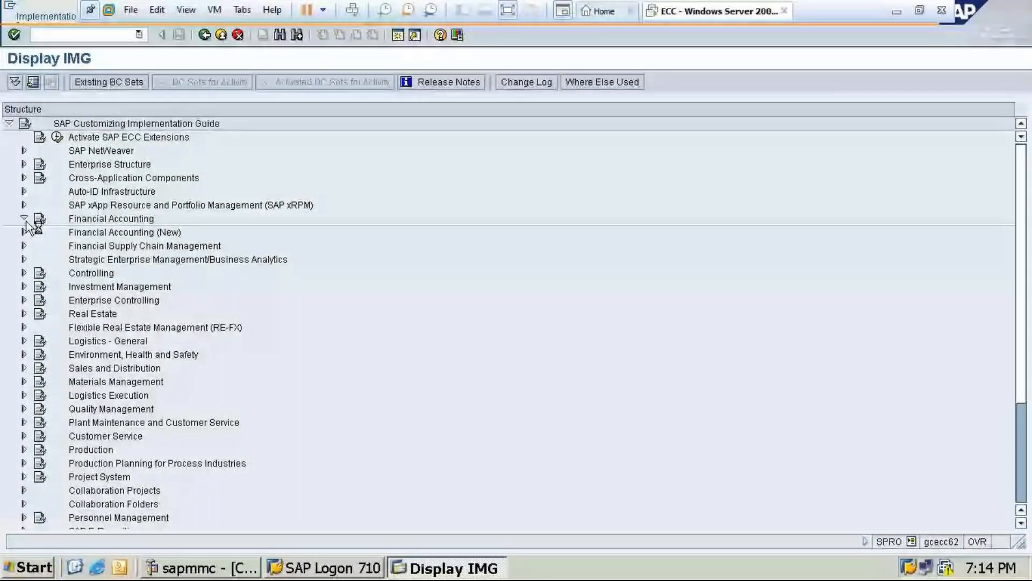
key("alt+Tab")
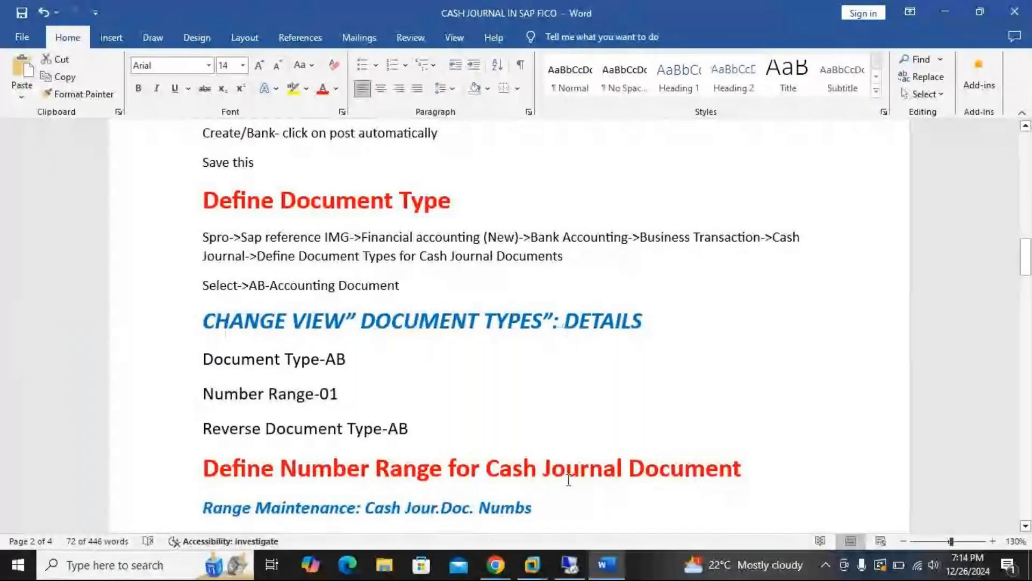
left_click(533, 564)
left_click(628, 493)
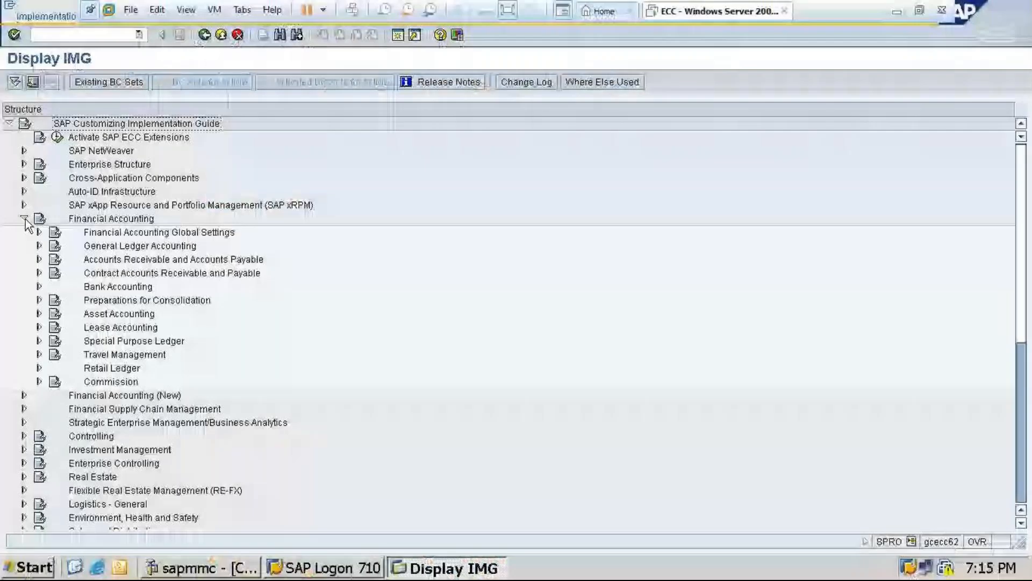
left_click(24, 218)
In the IMG, expand Financial Accounting (New), Bank Accounting and Business Transactions down to the Cash Journal activities
left_click(23, 231)
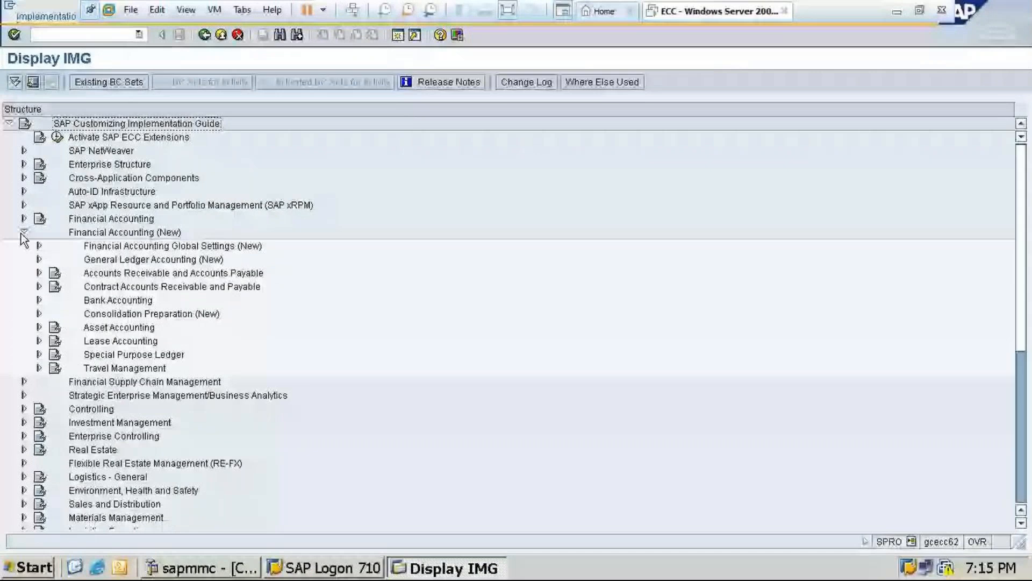
left_click(39, 245)
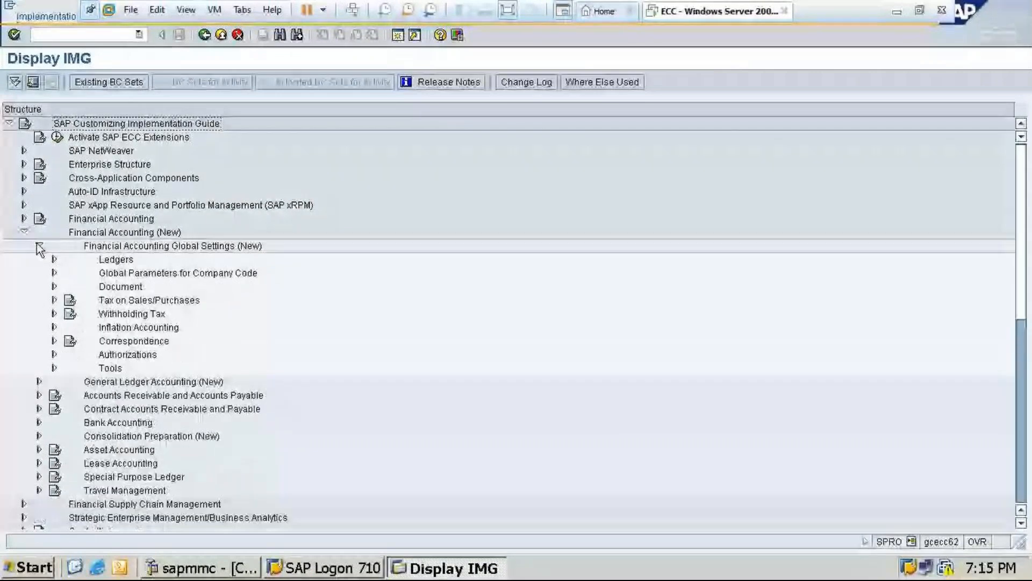
double_click(86, 422)
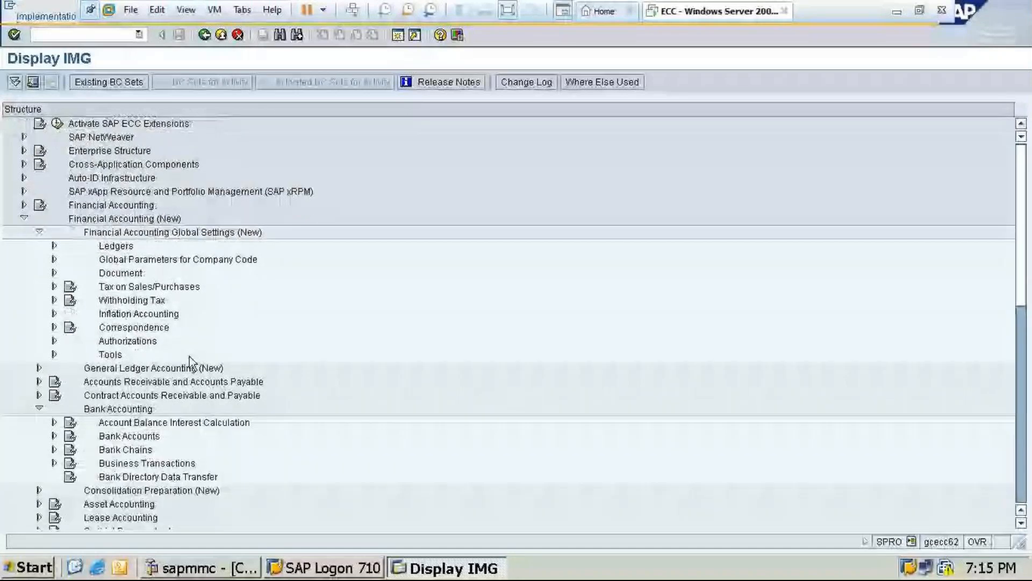
scroll(185, 444, "down", 1)
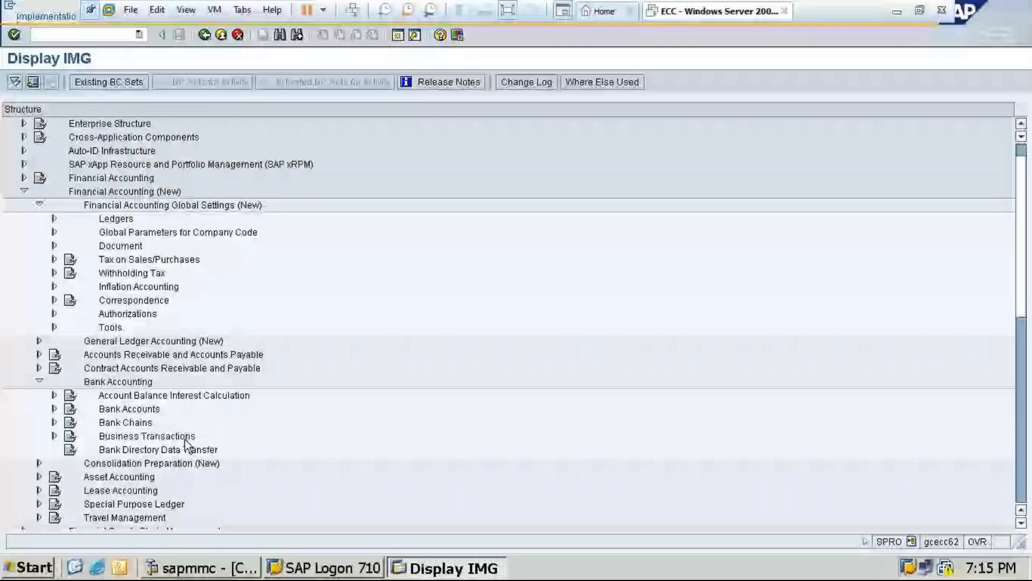
double_click(185, 439)
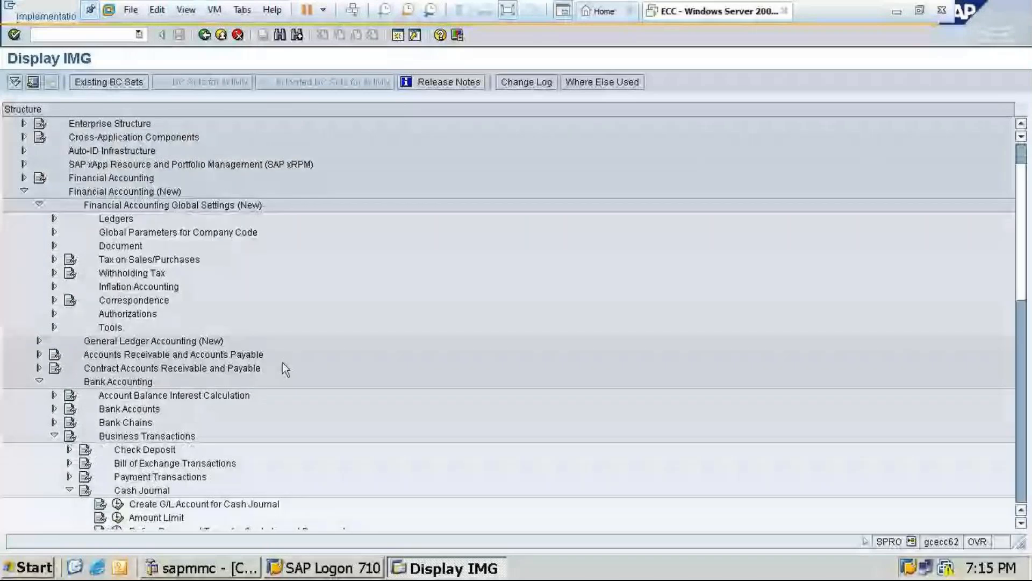
Switch to the GoTo Meeting window in Chrome to check on the participants
scroll(282, 357, "up", 1)
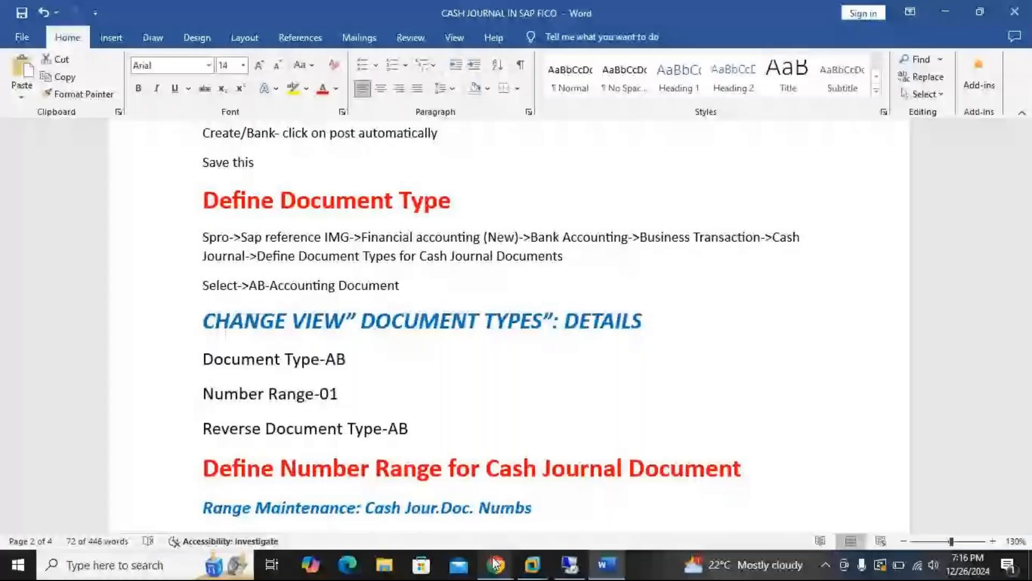
left_click(495, 564)
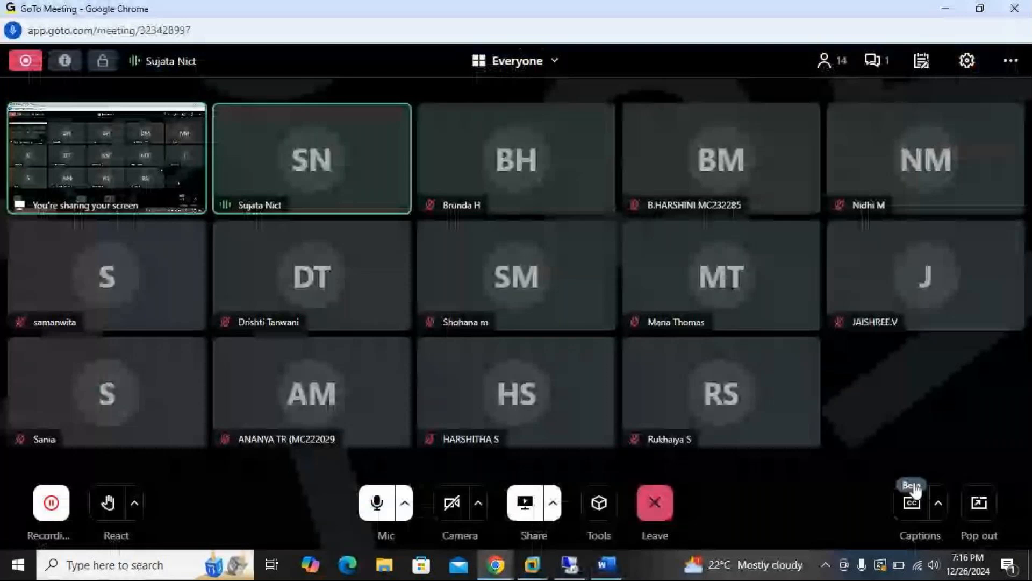
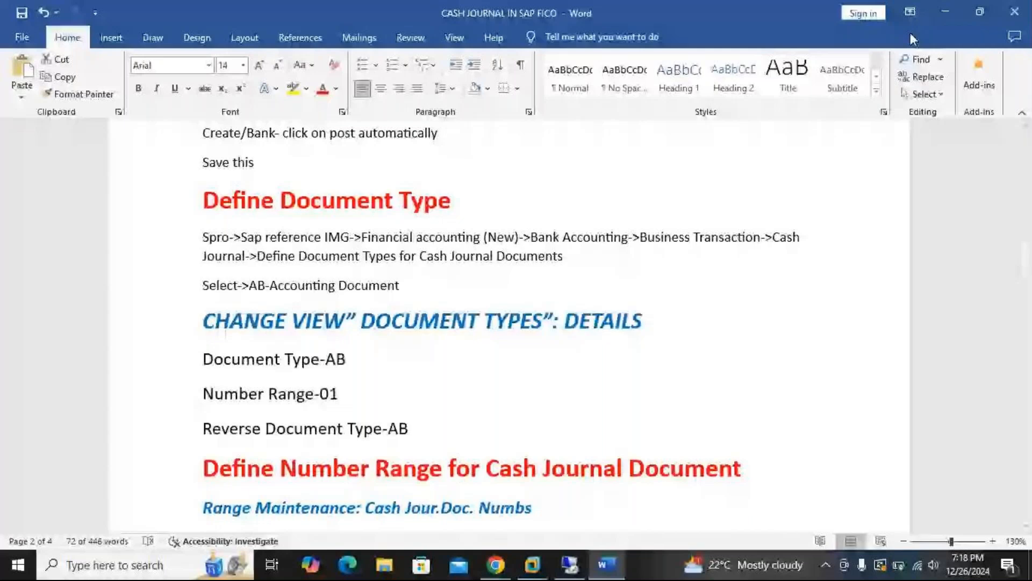
Switch to SAP and look into the Create G/L Account and Amount Limit activities under Cash Journal, returning to the IMG
left_click(532, 565)
scroll(456, 375, "down", 1)
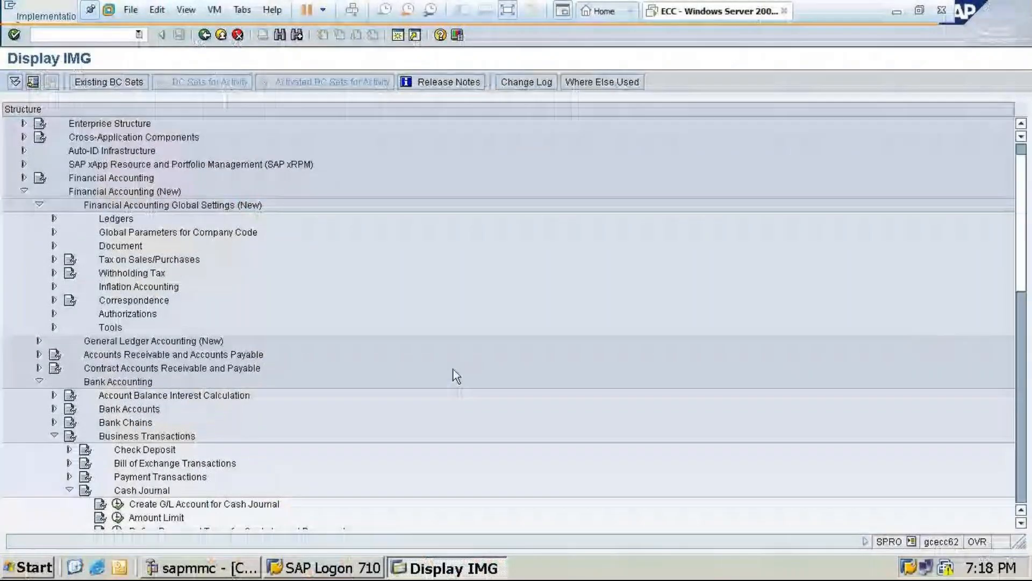
scroll(456, 375, "down", 3)
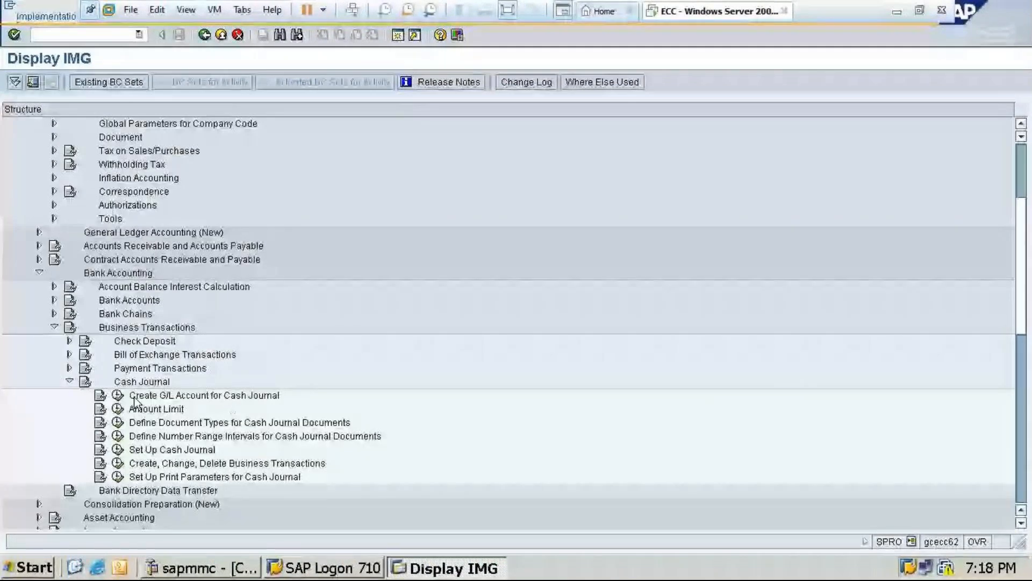
left_click(117, 395)
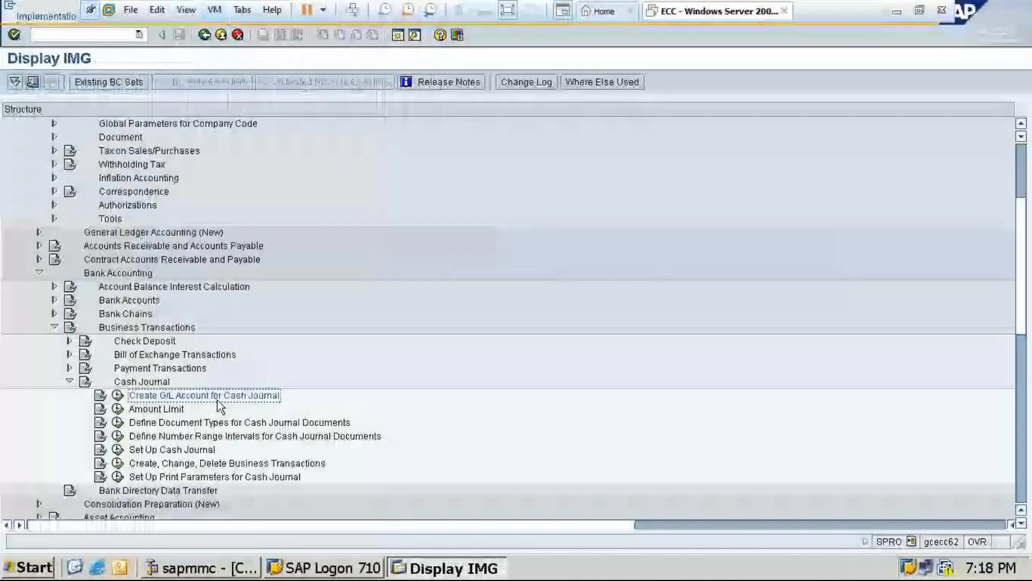
left_click(117, 409)
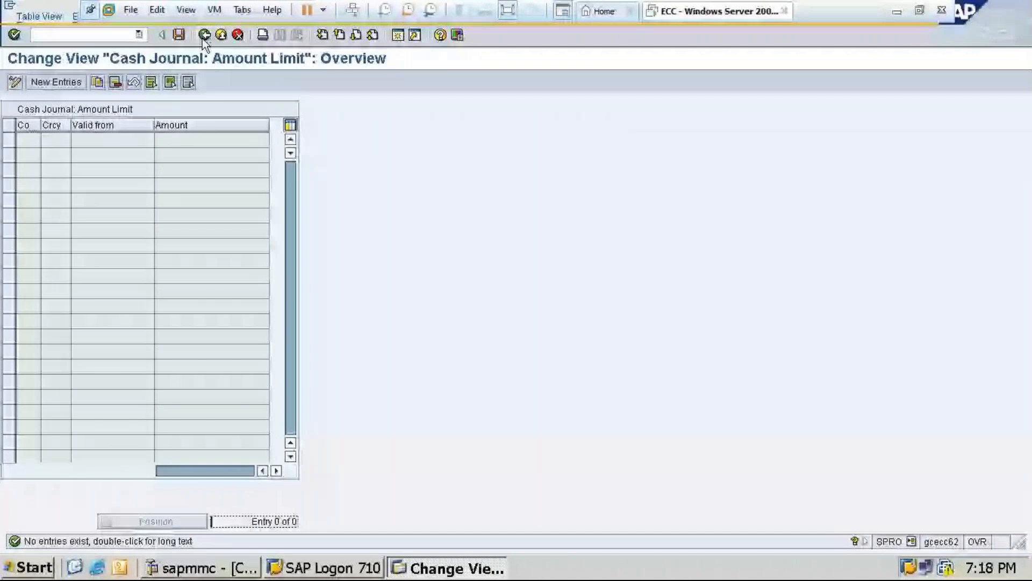
left_click(204, 36)
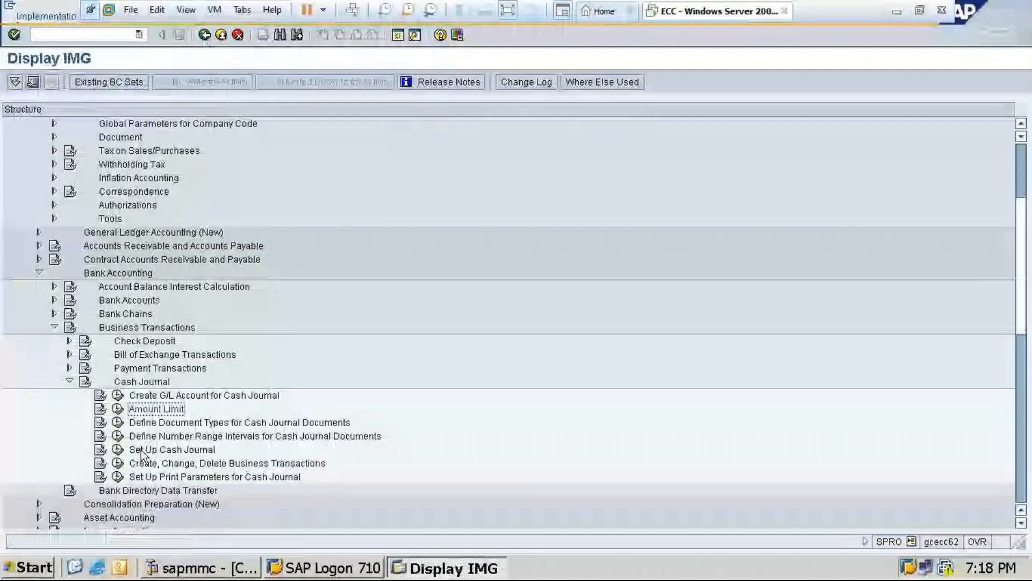
Open Define Document Types for Cash Journal Documents and, following the Word notes, select document type AB, Accounting document
left_click(118, 422)
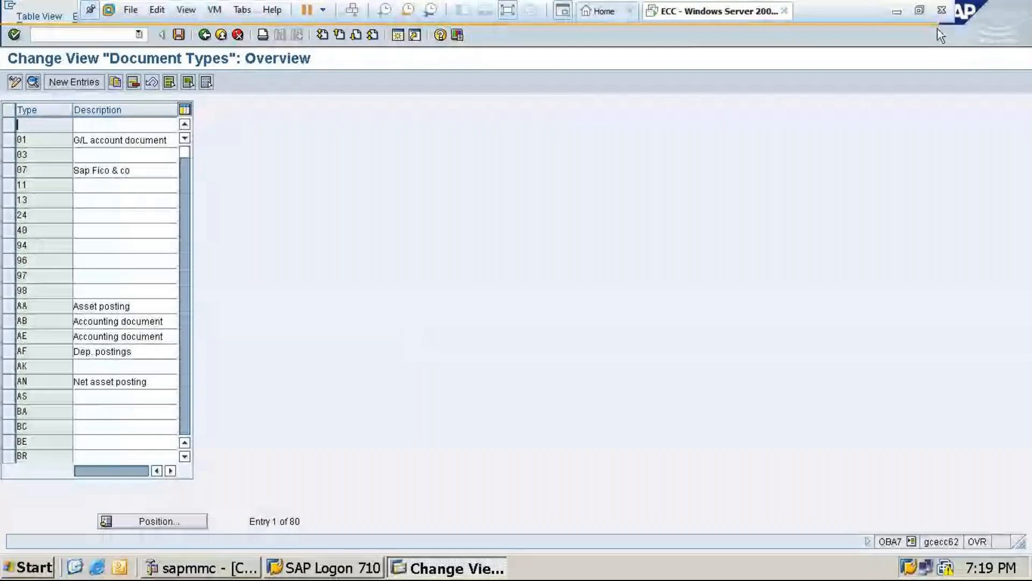
left_click(897, 11)
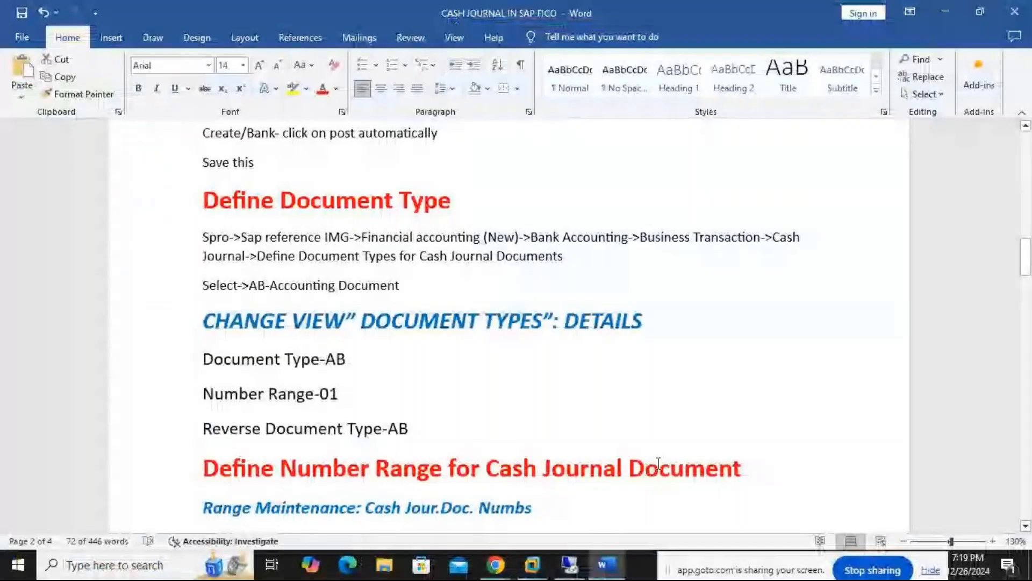
left_click(606, 563)
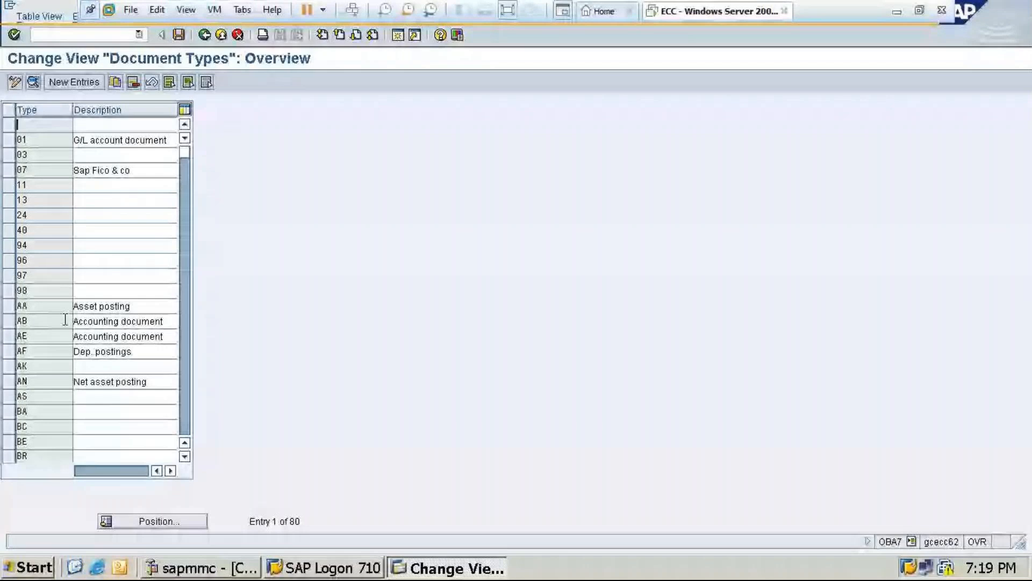
left_click(74, 321)
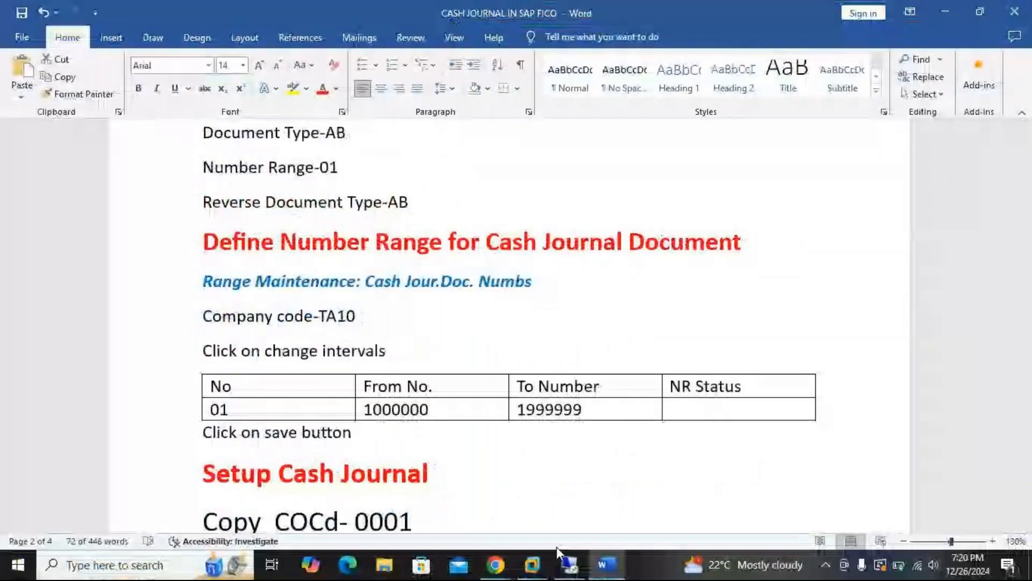
From document type AB's number range information, display the intervals for company code TA10 and open them for maintenance
left_click(533, 566)
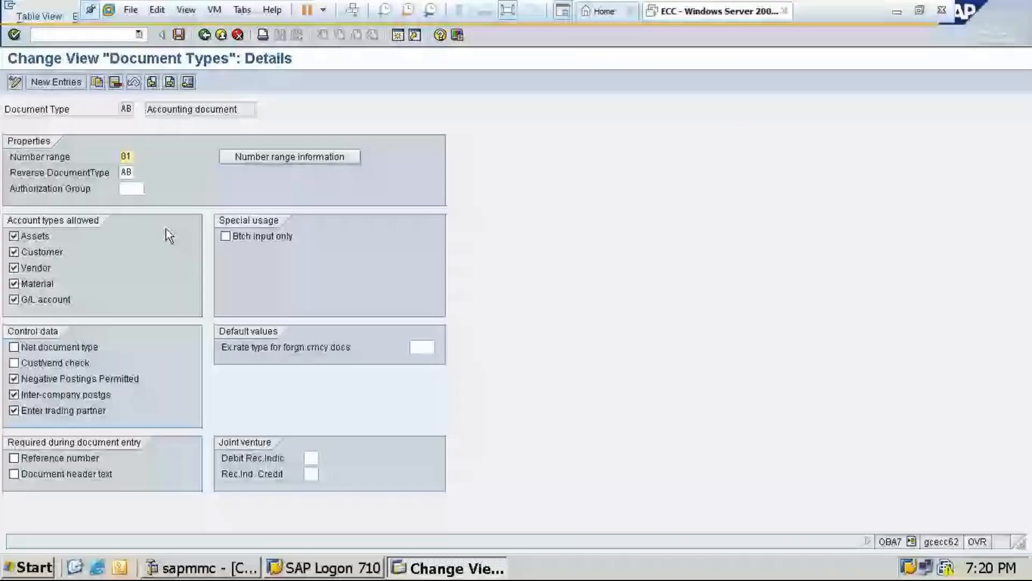
left_click(260, 158)
type("t")
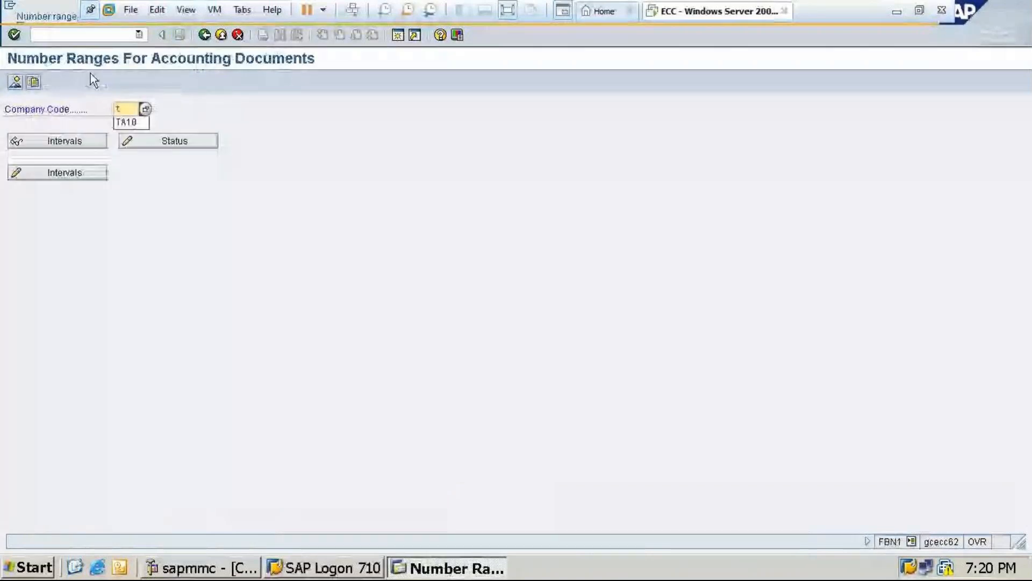
left_click(133, 121)
left_click(86, 141)
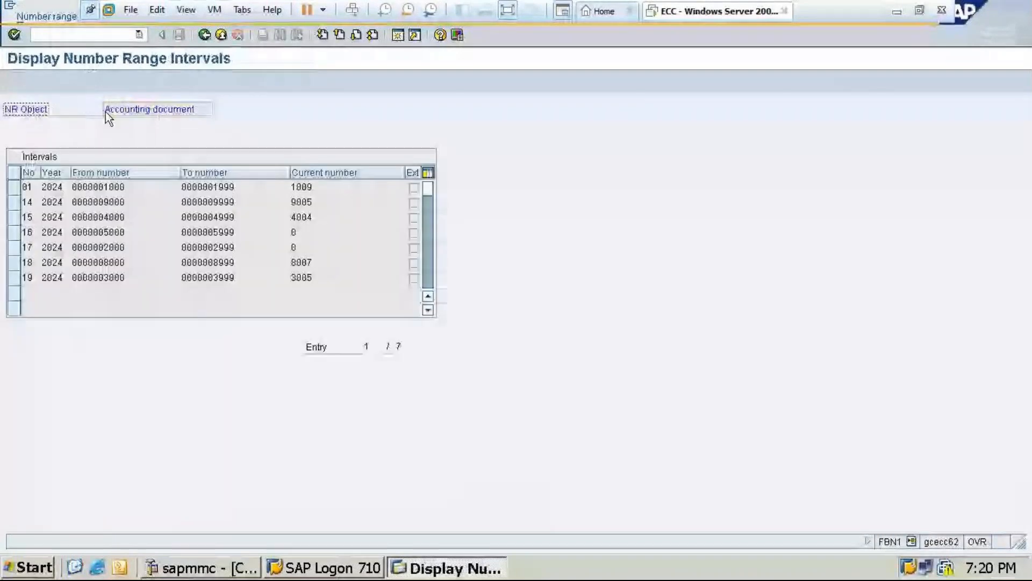
key("F3")
left_click(96, 173)
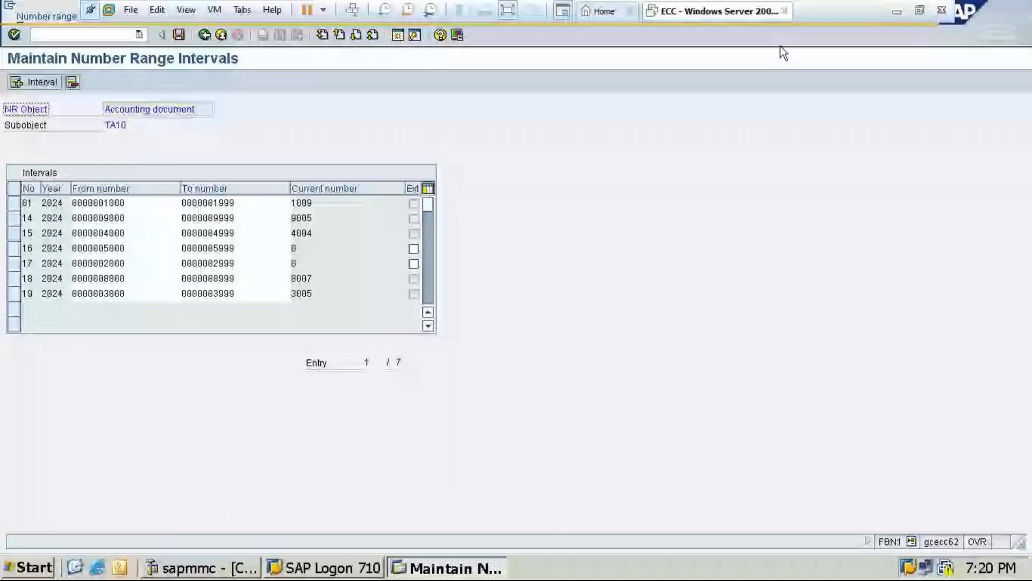
Switch to the Word notes to check the number range instructions for cash journal documents, minimizing the remote desktop window opened on the way
left_click(897, 11)
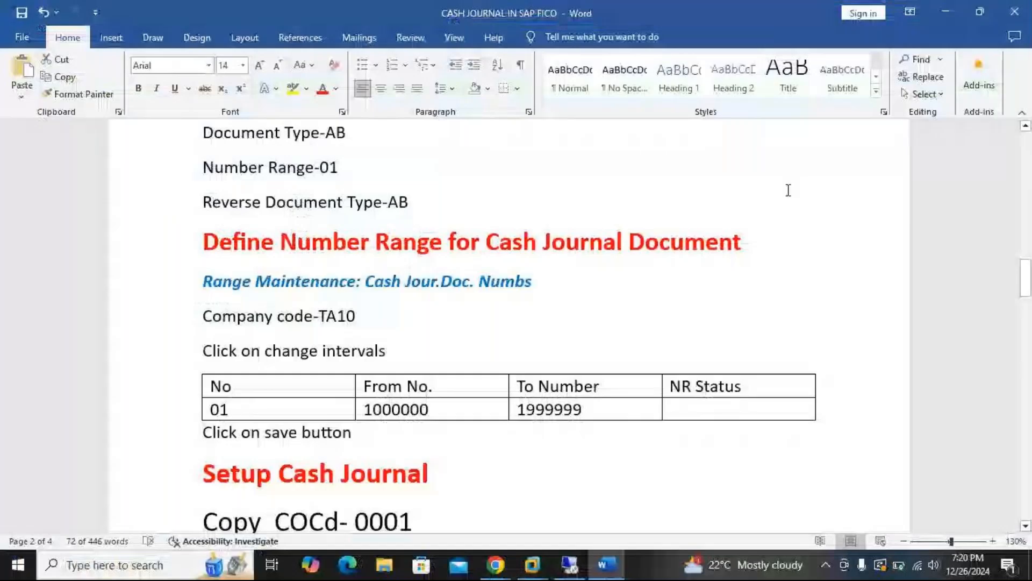
left_click(576, 569)
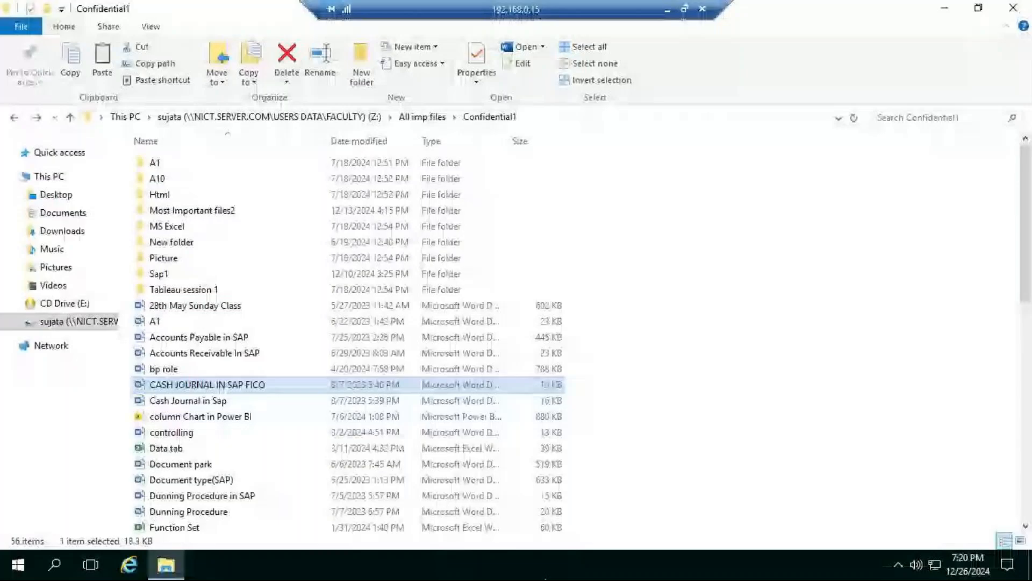
left_click(667, 10)
Return to SAP, save the TA10 accounting document number range intervals with the transport notice accepted, and leave interval maintenance
left_click(532, 565)
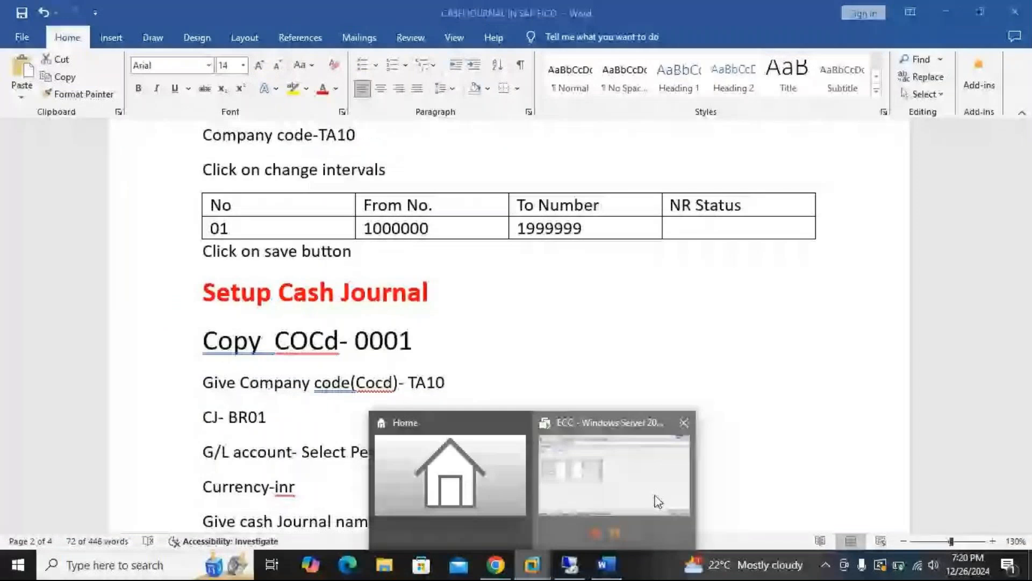
left_click(658, 501)
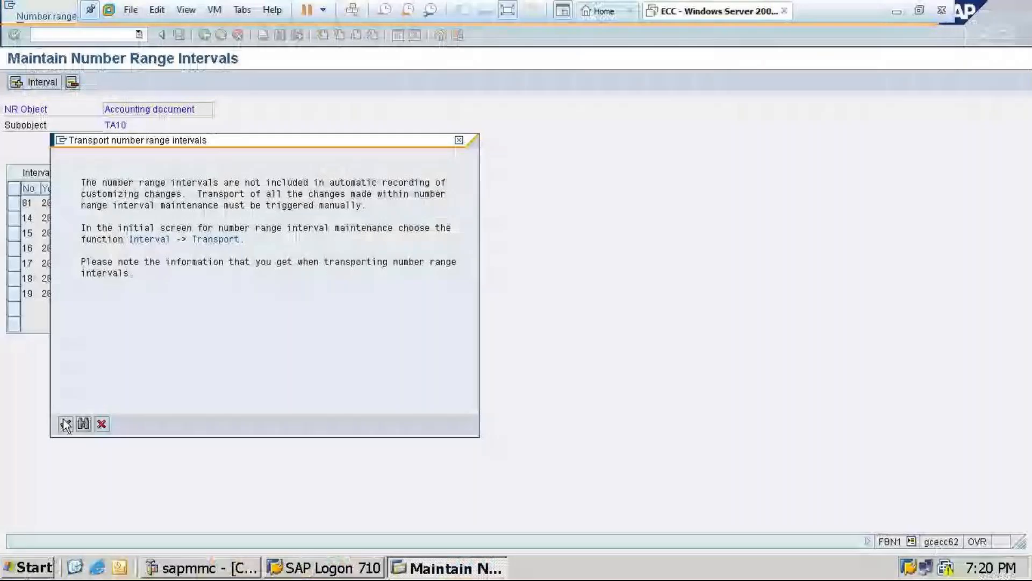
left_click(65, 425)
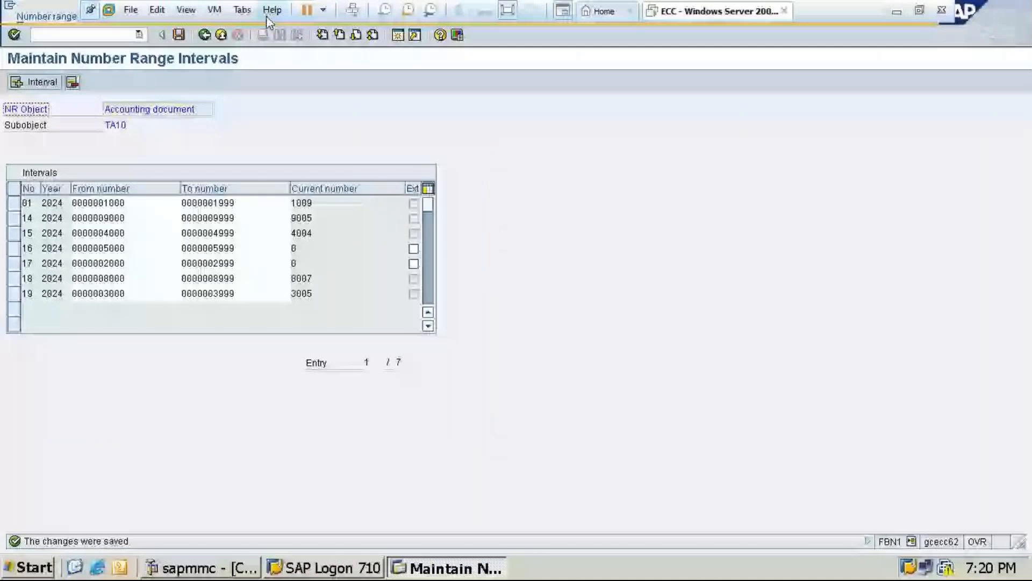
left_click(204, 35)
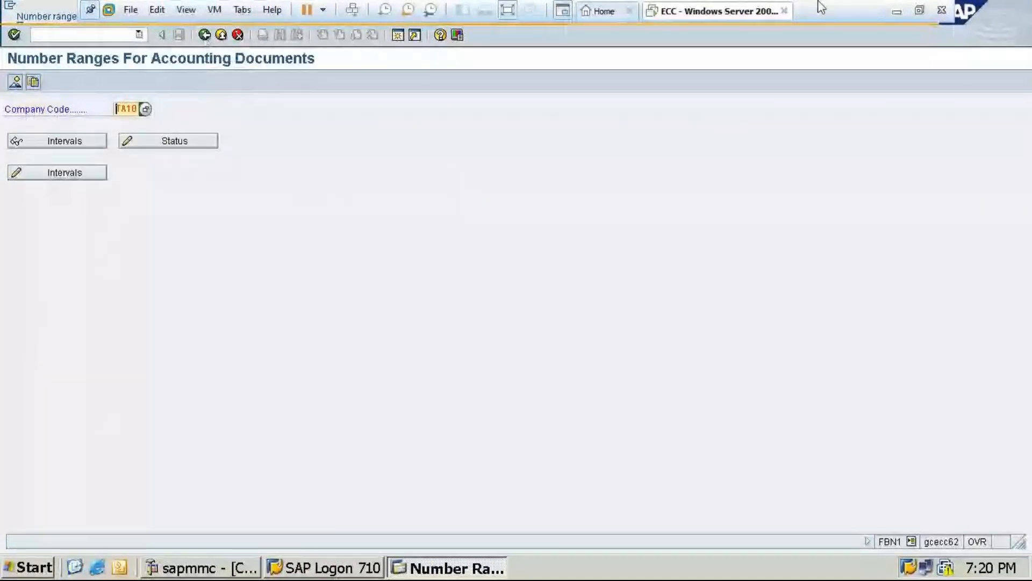
Review the Setup Cash Journal notes in Word, and exit SAP's number range and document type screens back to the IMG
left_click(896, 10)
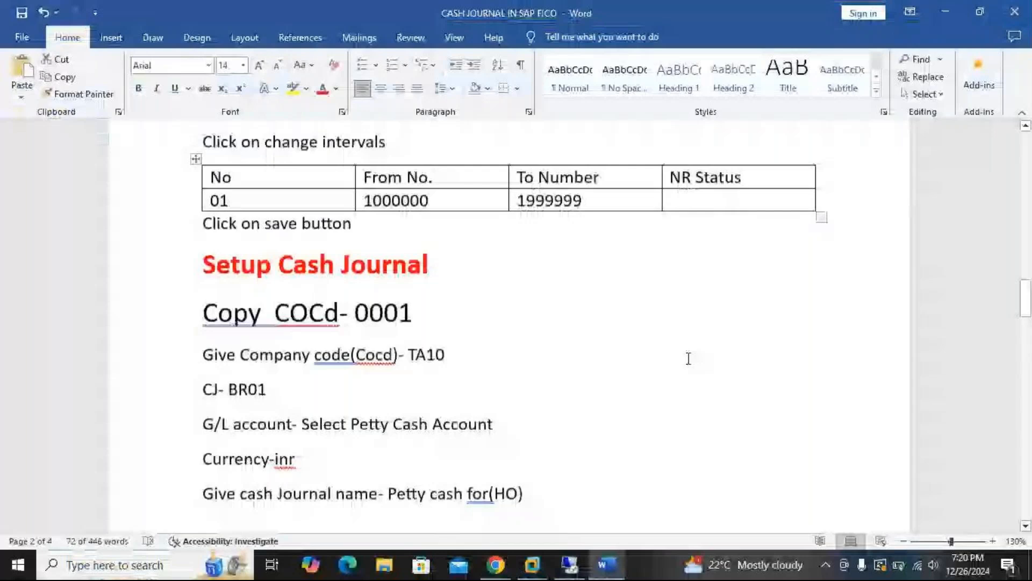
scroll(688, 358, "down", 3)
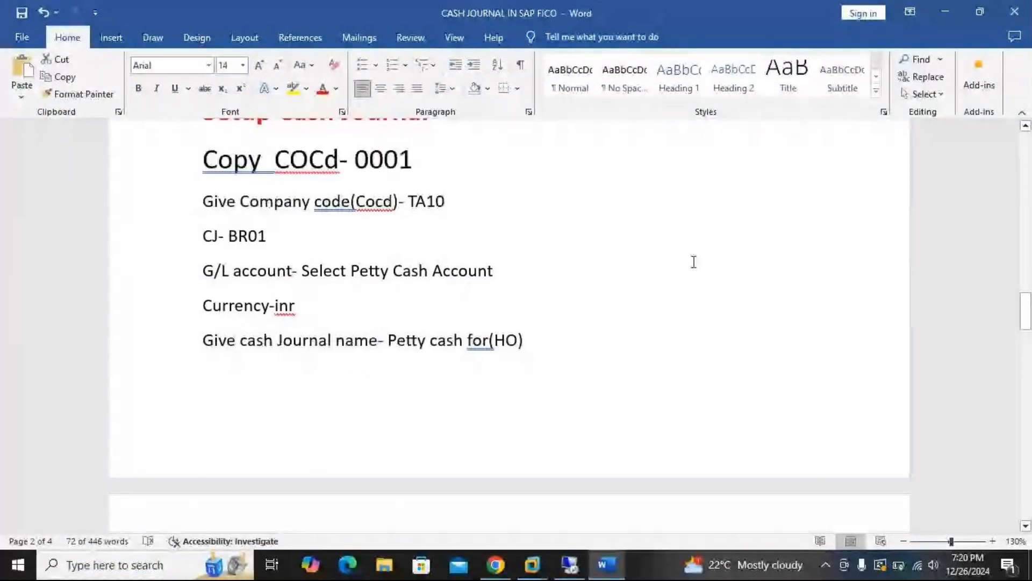
mouse_move(549, 561)
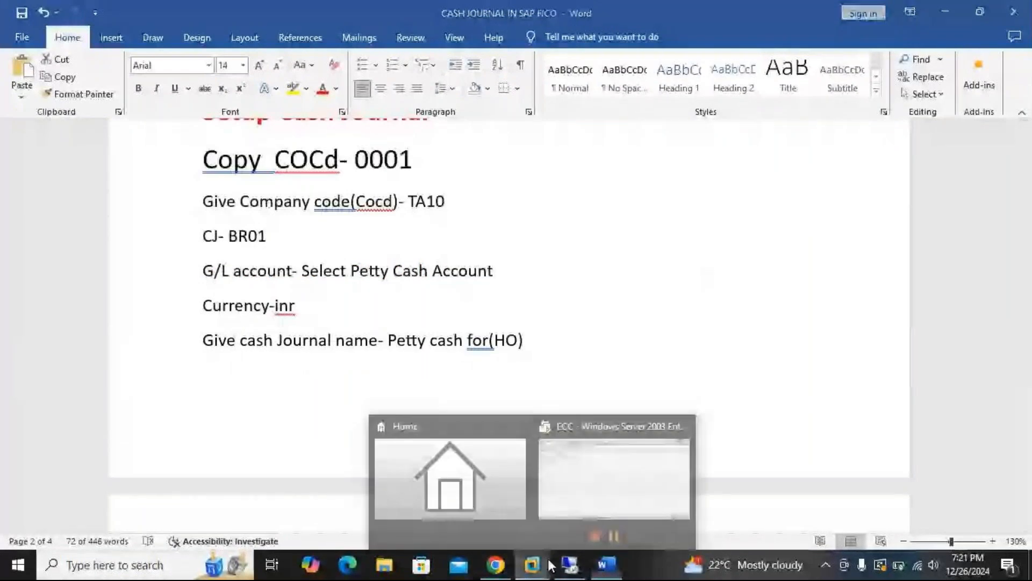
left_click(547, 559)
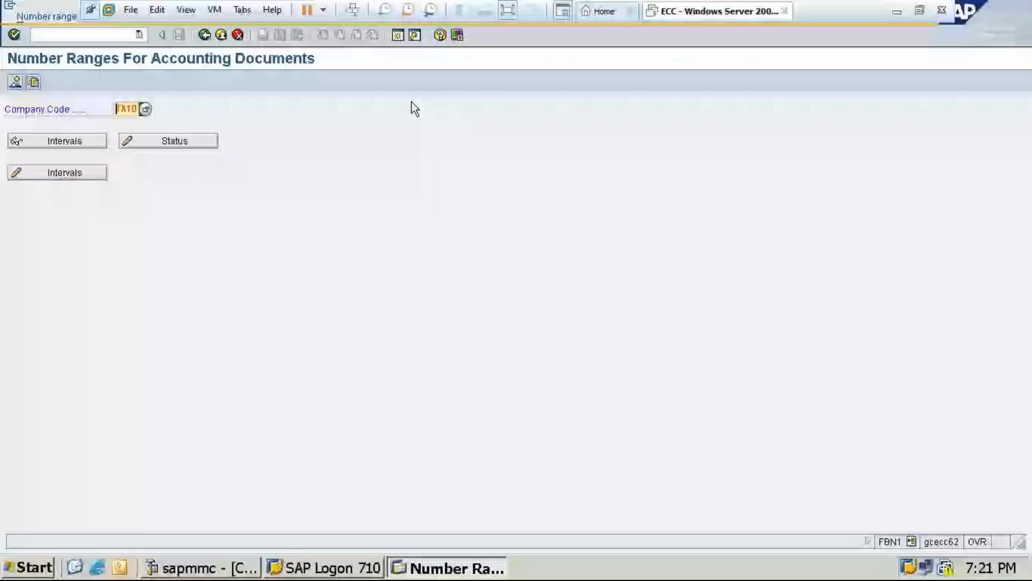
left_click(205, 35)
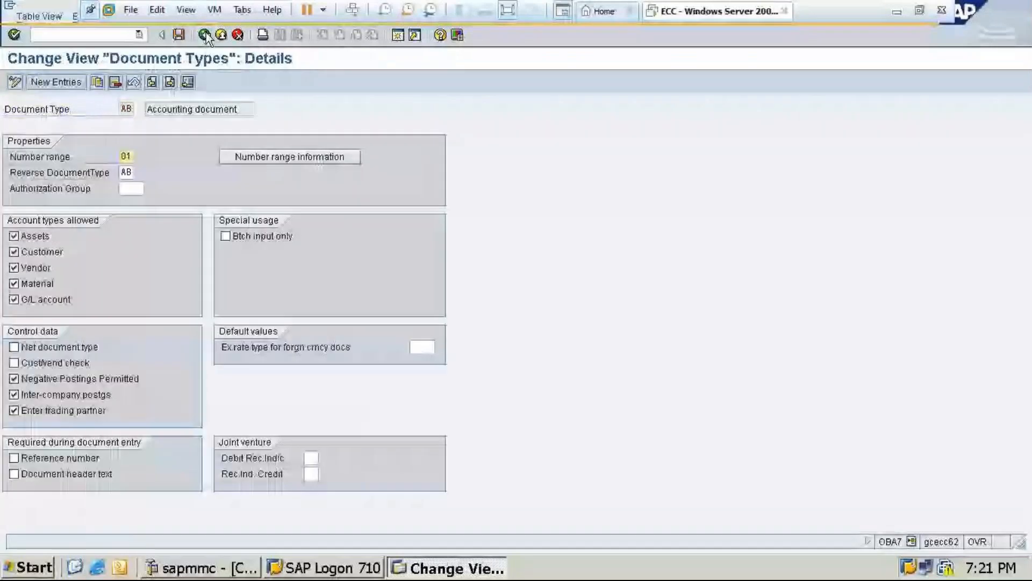
left_click(204, 35)
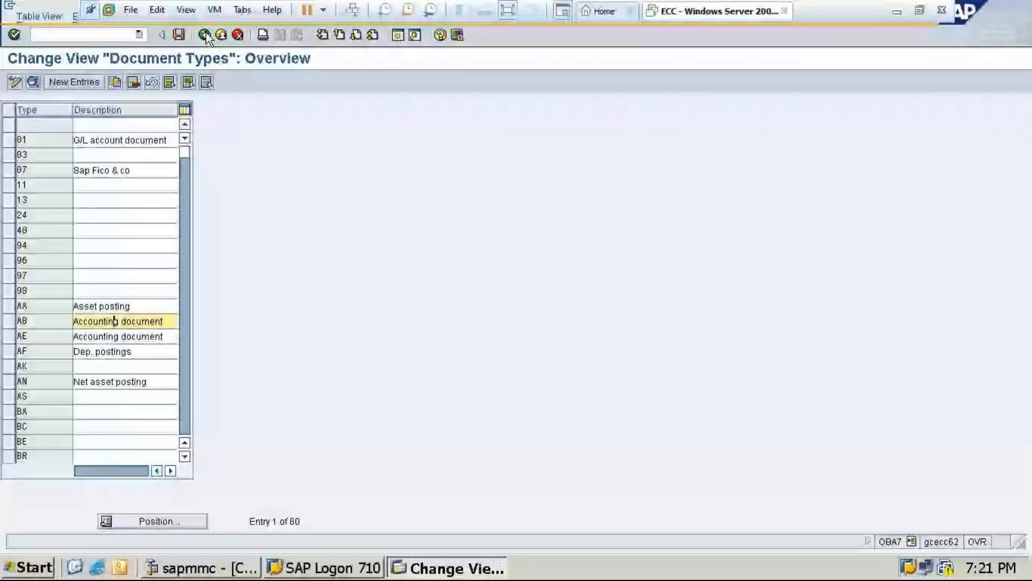
left_click(205, 35)
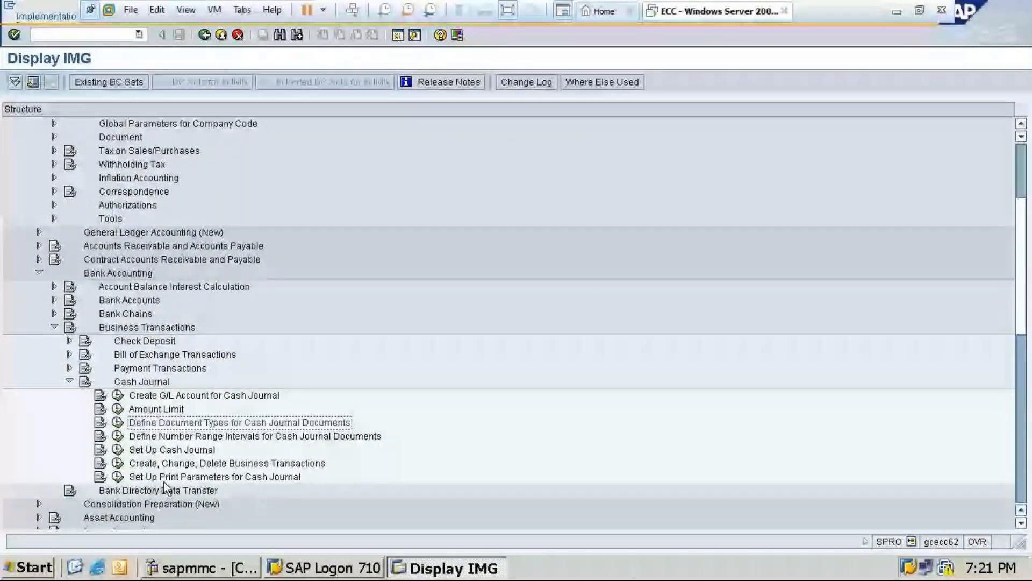
Look into Define Number Range Intervals for Cash Journal Documents, return to the IMG and review the remaining Cash Journal activities
double_click(274, 440)
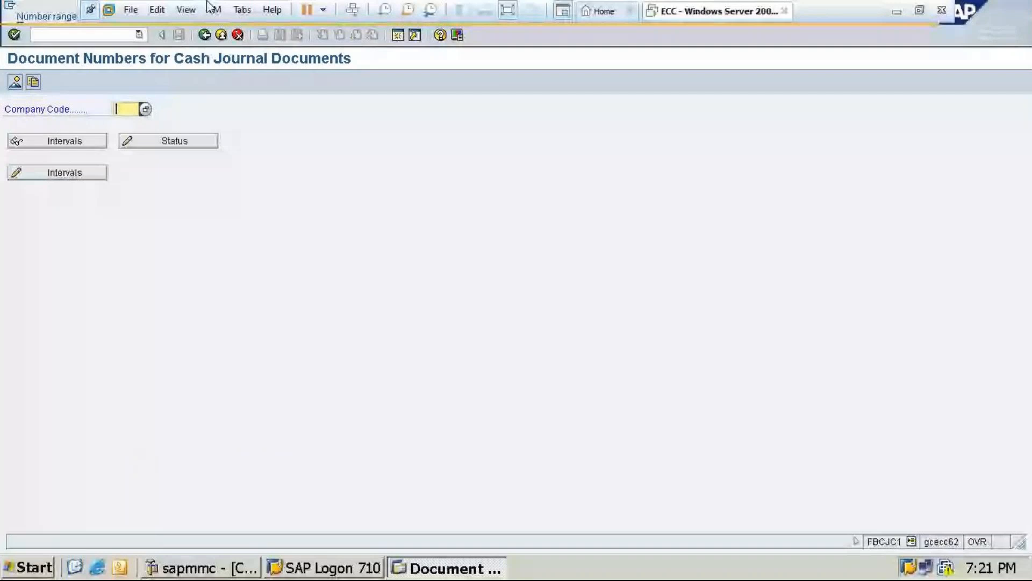
left_click(205, 35)
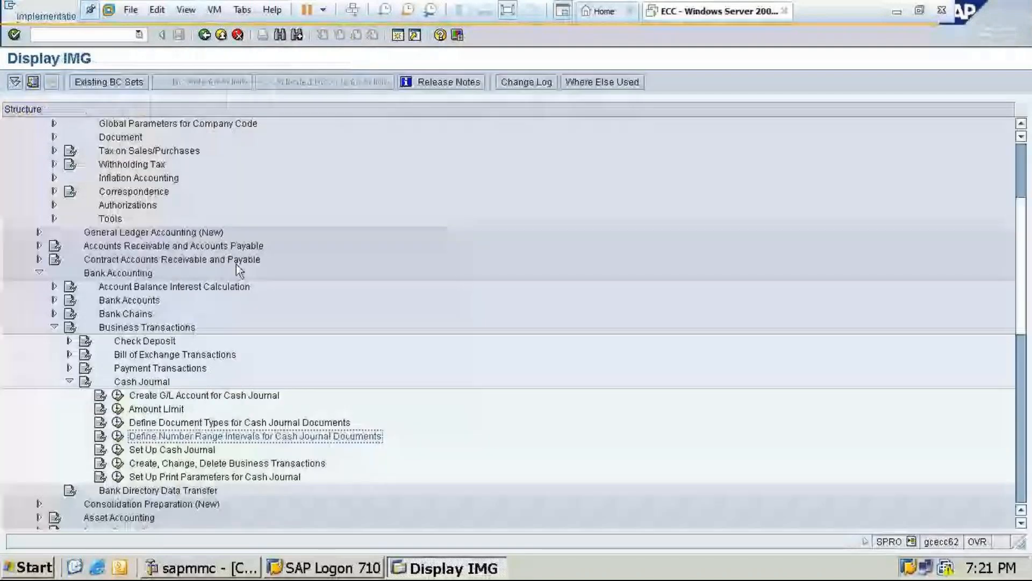
scroll(236, 263, "down", 2)
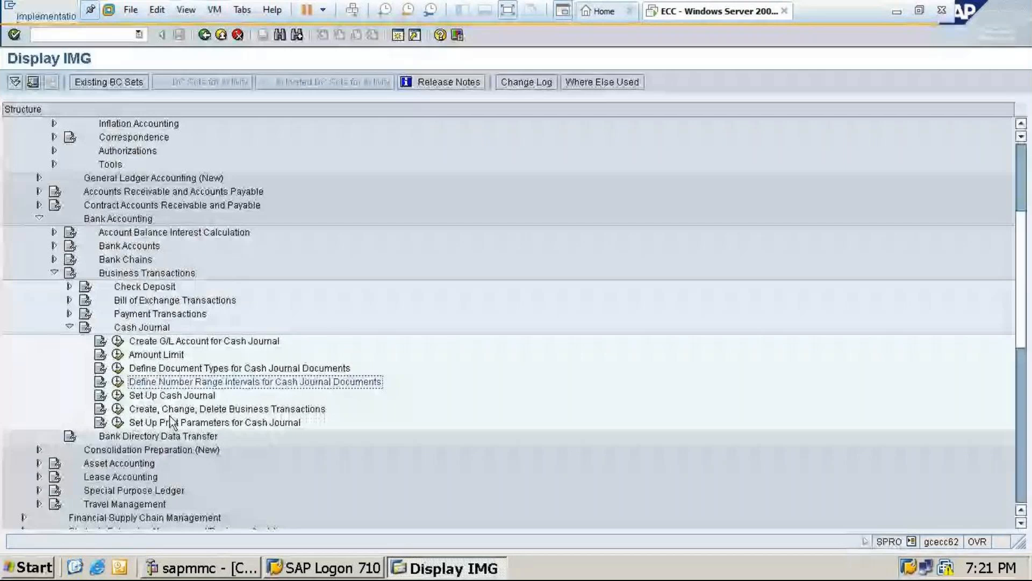
scroll(414, 363, "down", 1)
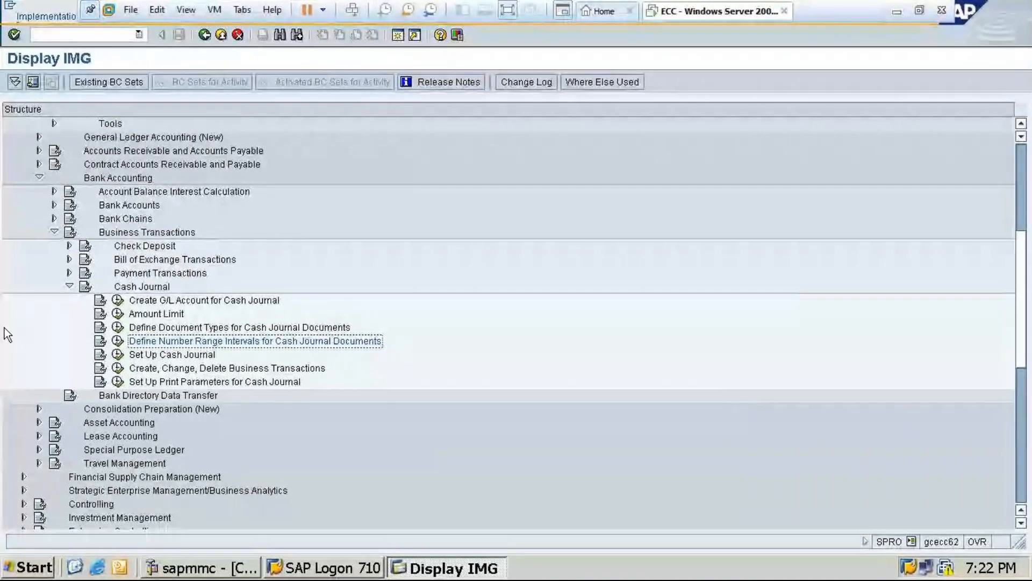
Switch to the Word notes and review the cash journal setup, business transaction and number range sections
left_click(897, 11)
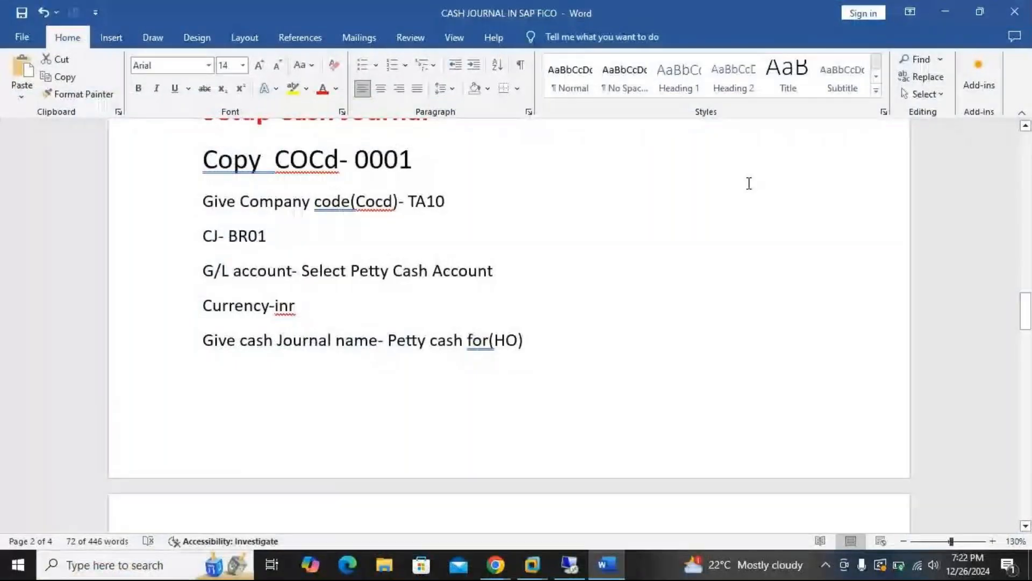
scroll(639, 232, "down", 5)
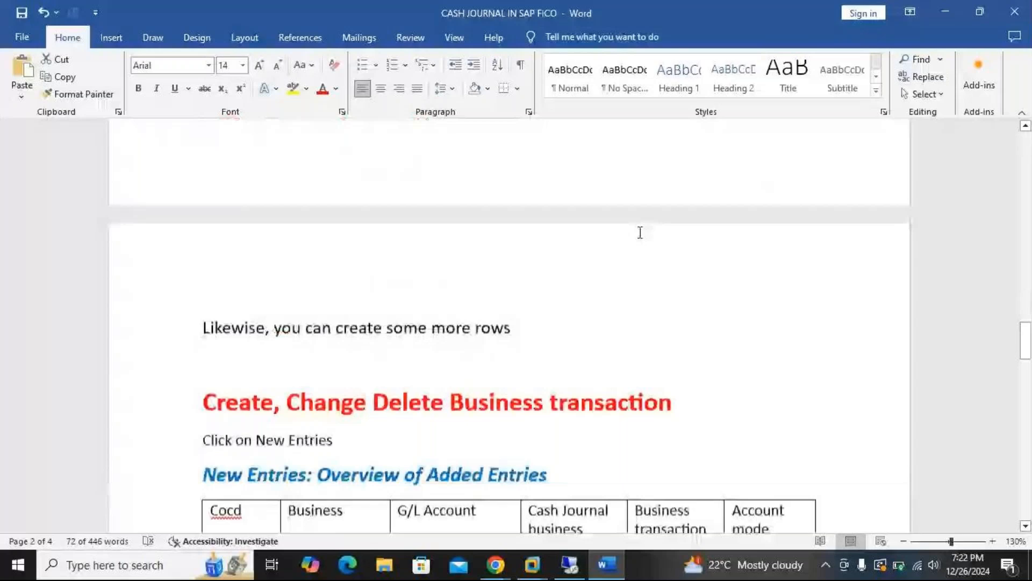
scroll(640, 232, "up", 4)
scroll(640, 232, "up", 1)
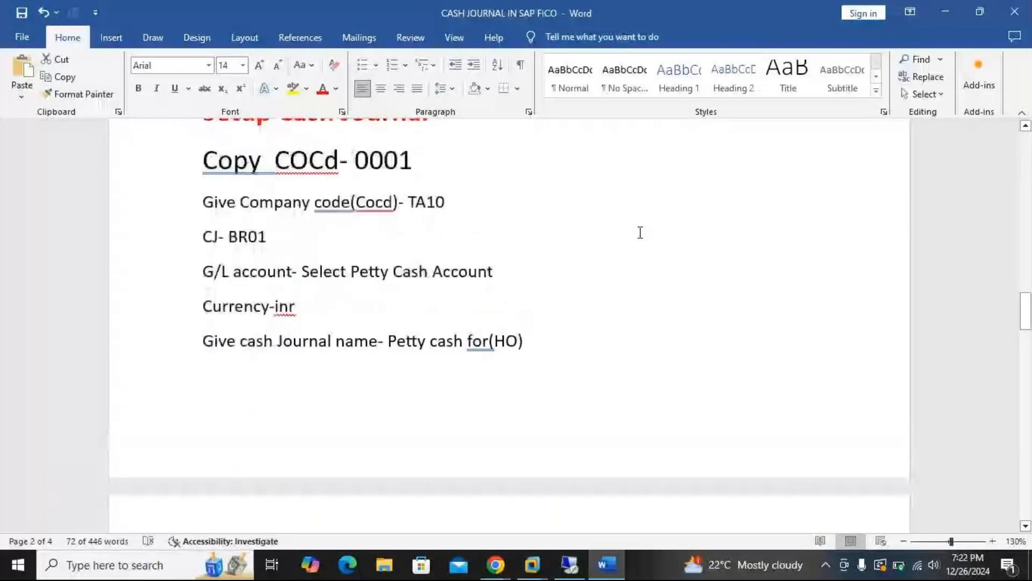
scroll(640, 232, "up", 5)
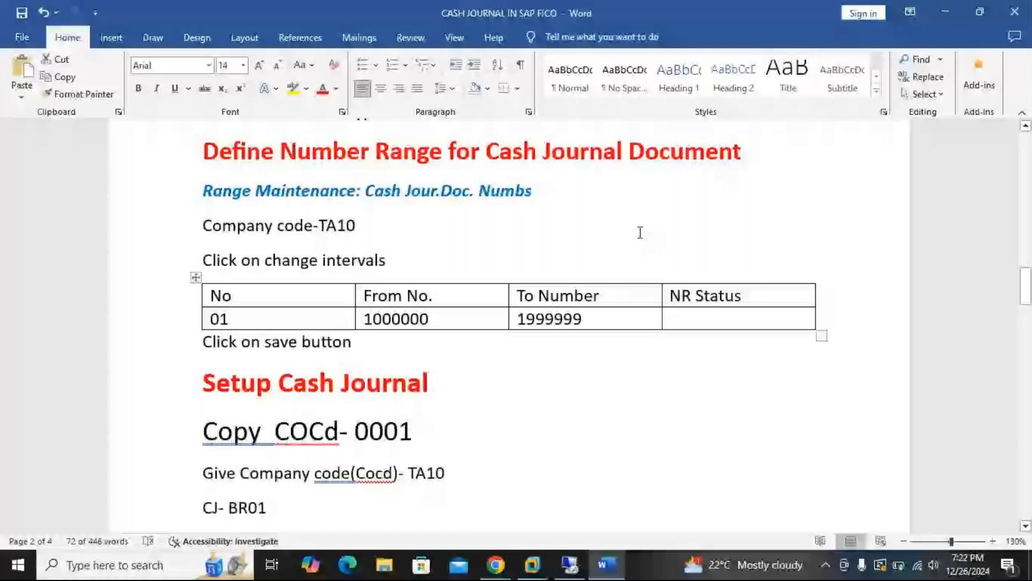
scroll(640, 232, "up", 2)
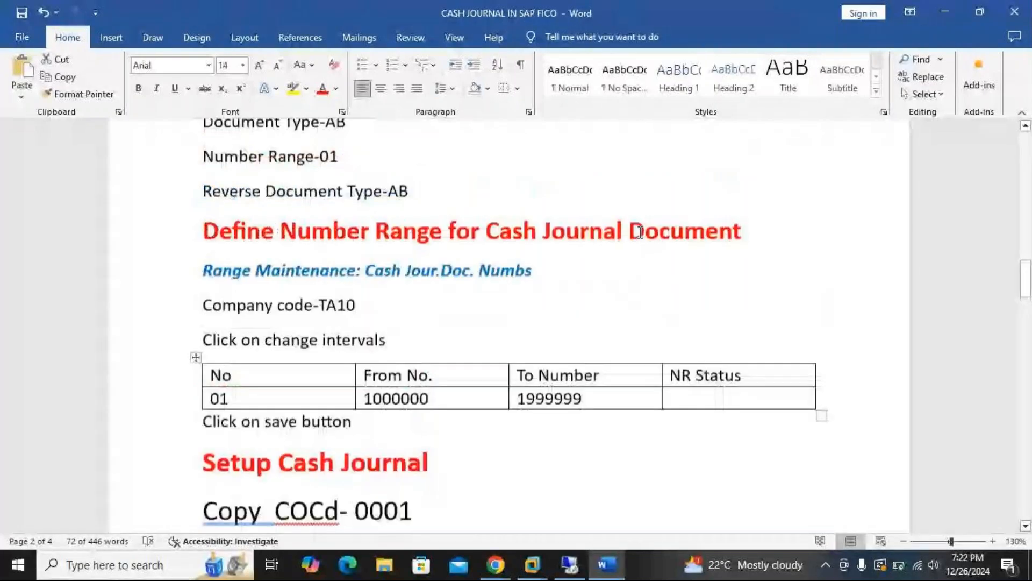
Switch from the Word notes to SAP, look through the Set Up Cash Journal entries, and return to the IMG
scroll(640, 232, "up", 1)
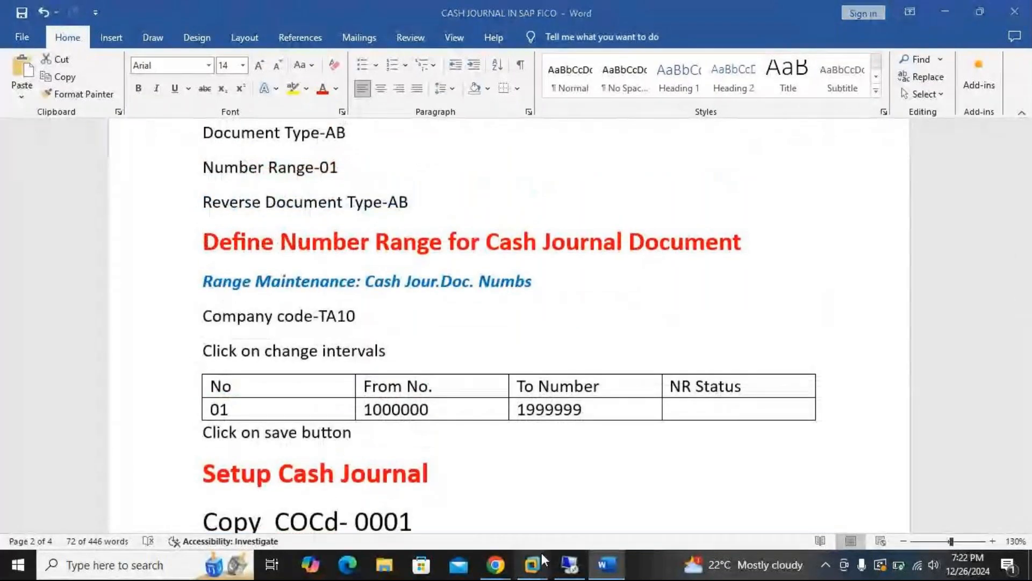
left_click(542, 555)
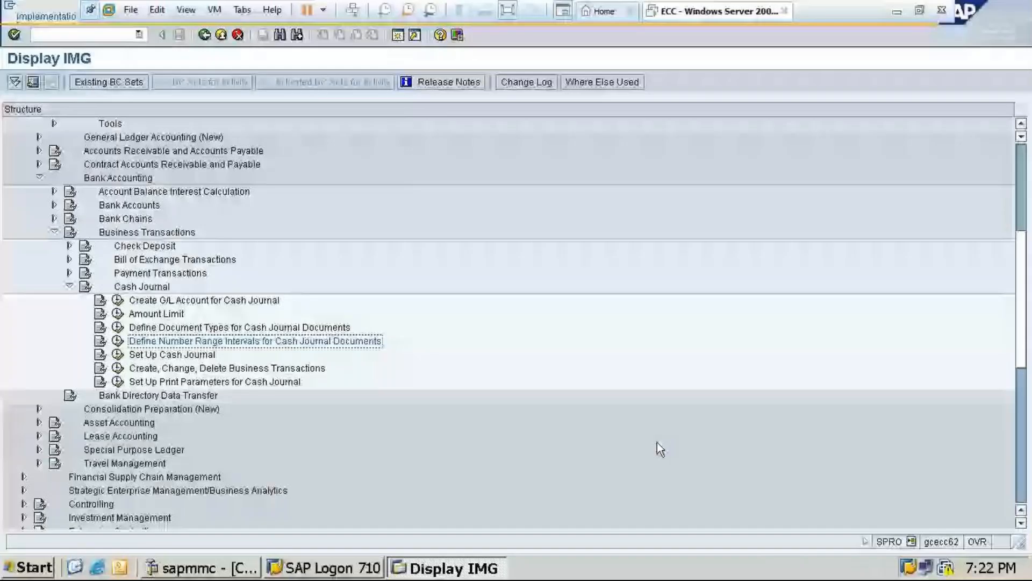
double_click(213, 354)
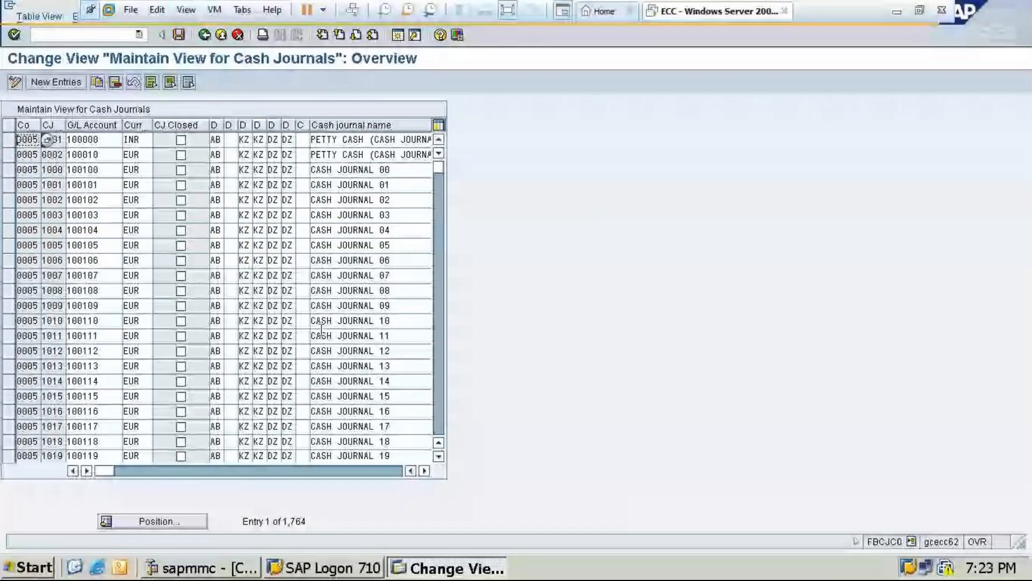
scroll(322, 329, "down", 16)
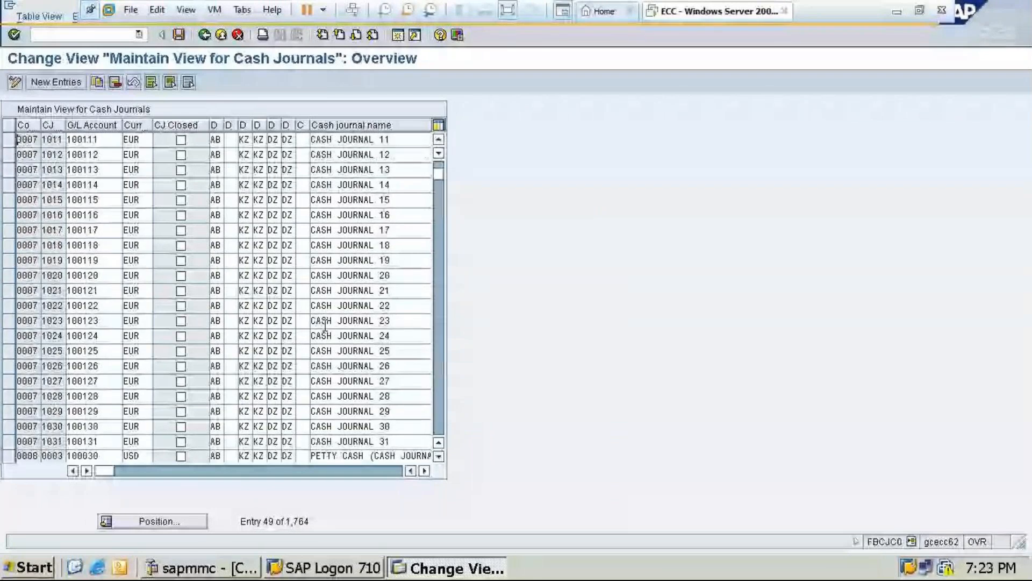
scroll(324, 325, "down", 8)
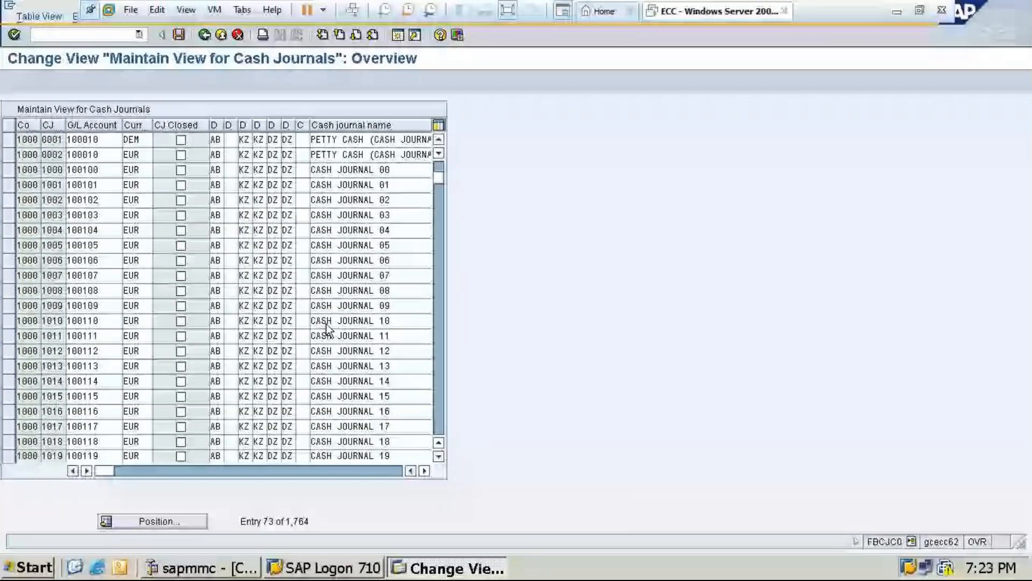
scroll(327, 326, "down", 9)
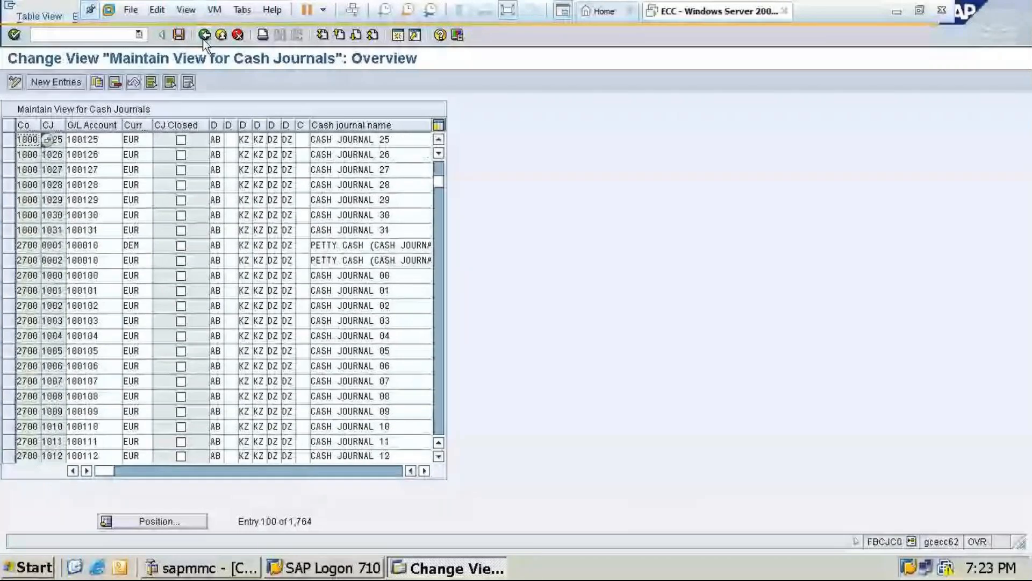
left_click(204, 35)
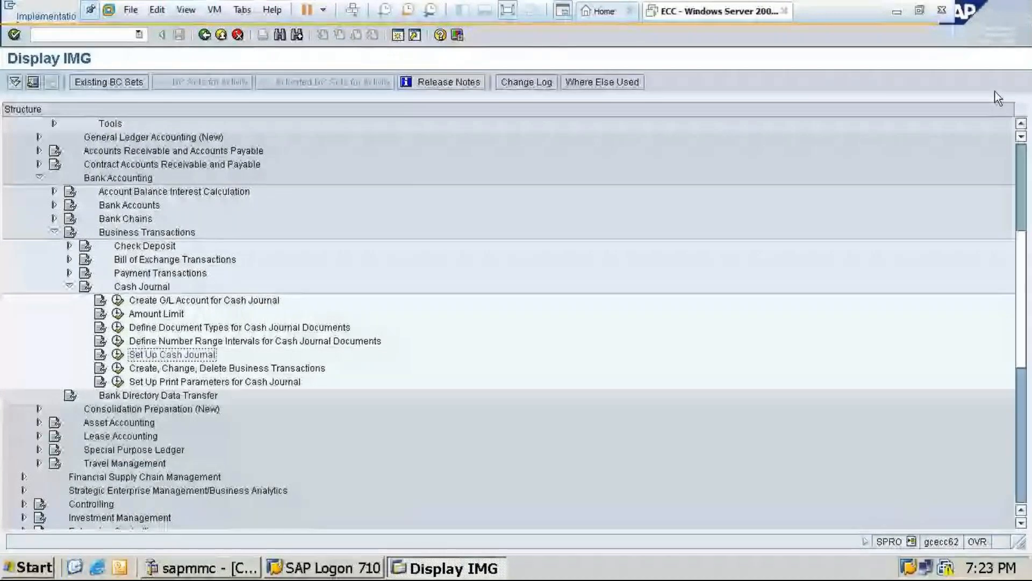
Minimise the SAP window, check the GoTo Meeting session in Chrome, and return to the Word notes
left_click(897, 11)
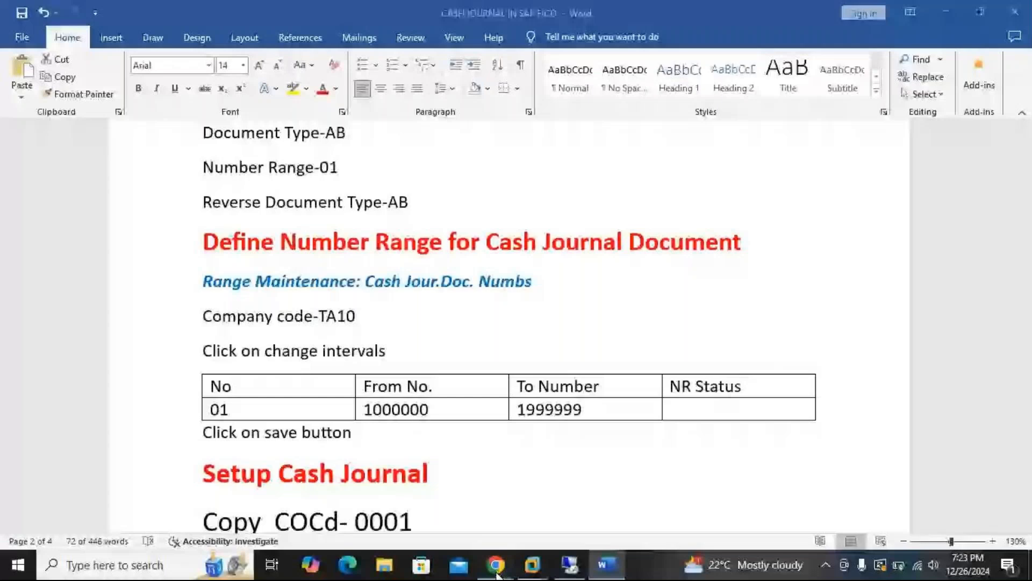
left_click(496, 565)
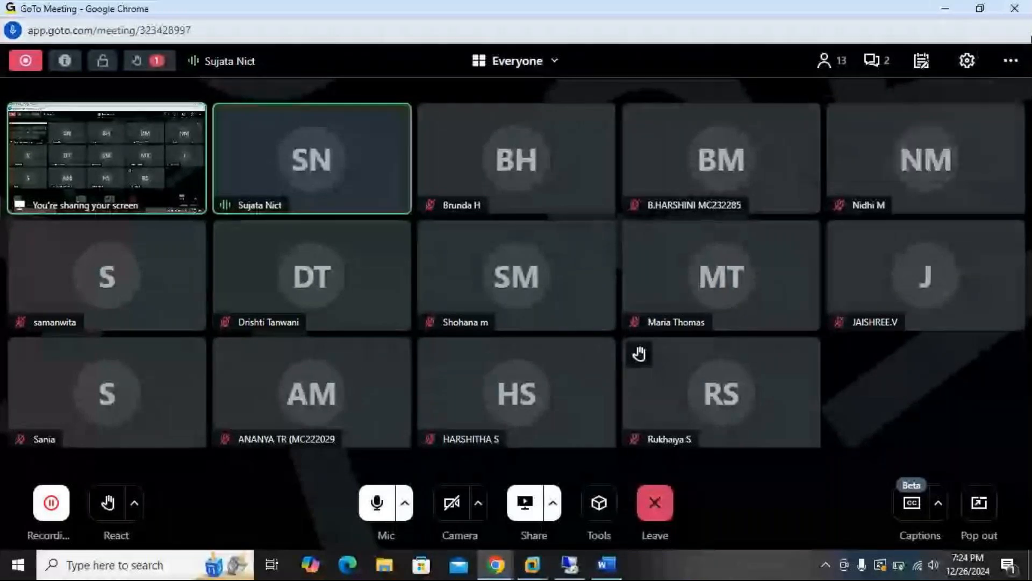
left_click(959, 5)
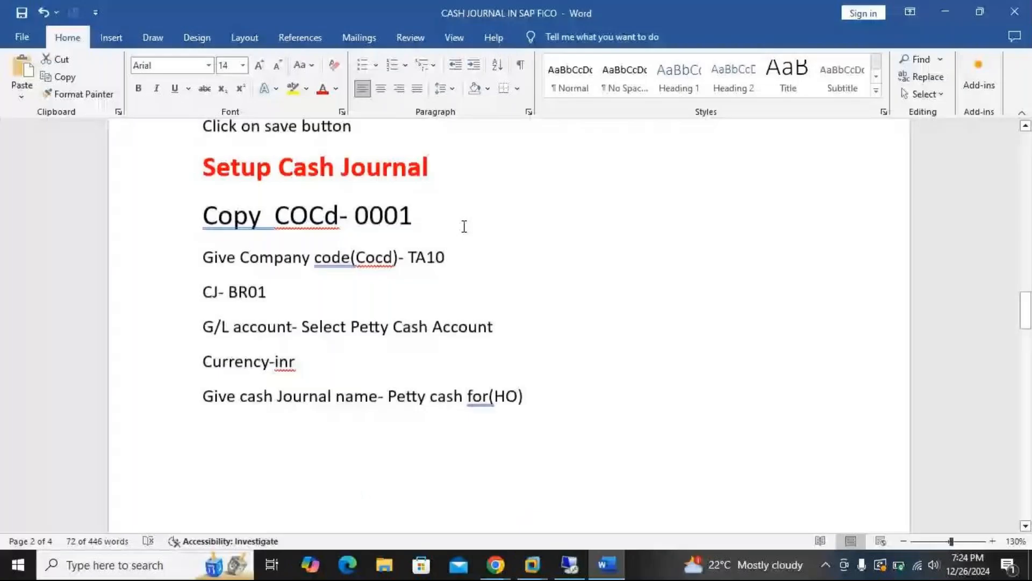
Review the Word notes on cash journal business transactions, print parameters and FBCJ posting
scroll(464, 223, "down", 5)
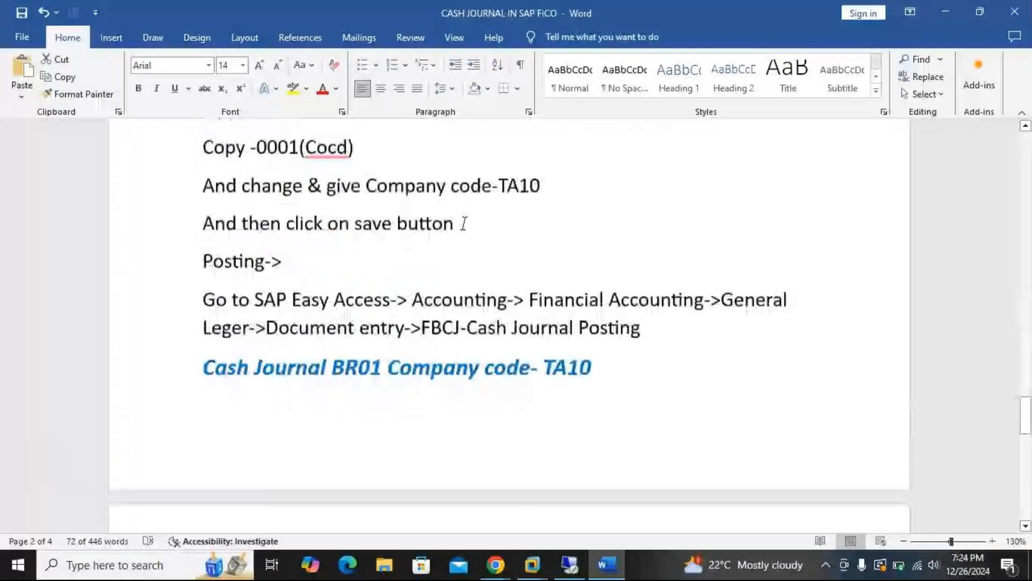
scroll(468, 220, "down", 2)
scroll(474, 216, "up", 3)
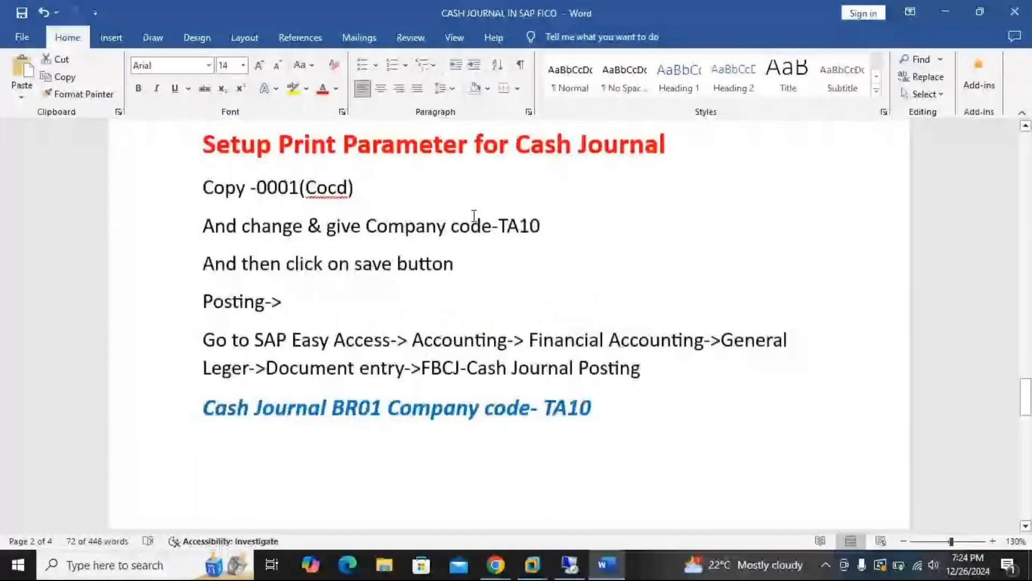
scroll(473, 216, "up", 8)
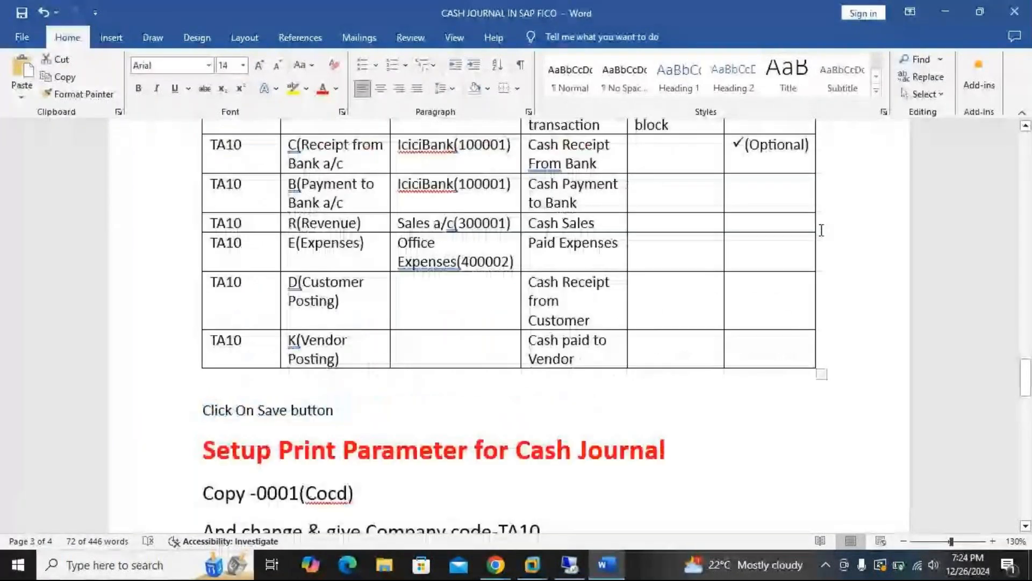
scroll(821, 230, "down", 7)
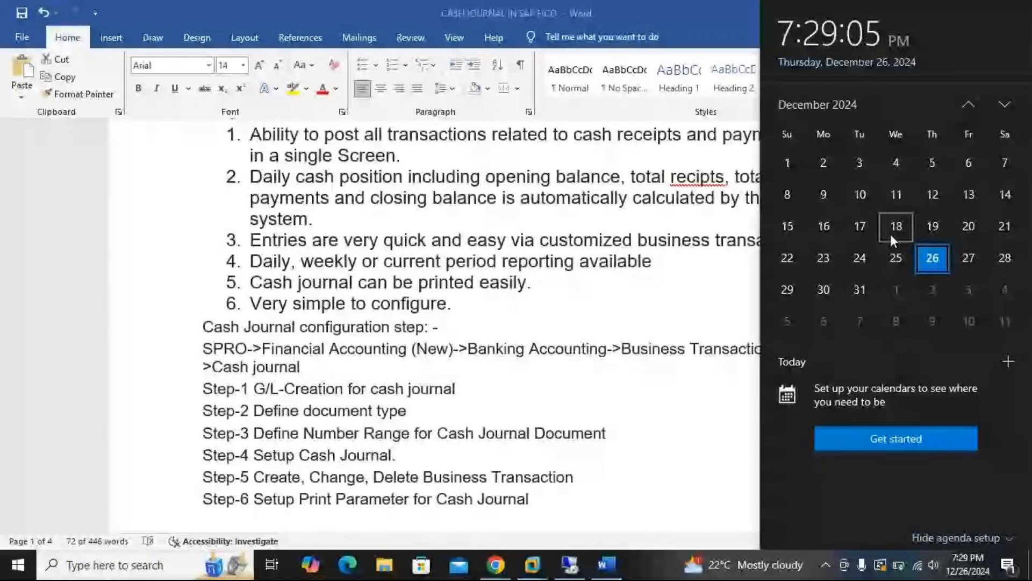
Switch to the GoTo Meeting window in Chrome and bring up the options for leaving the session
mouse_move(534, 565)
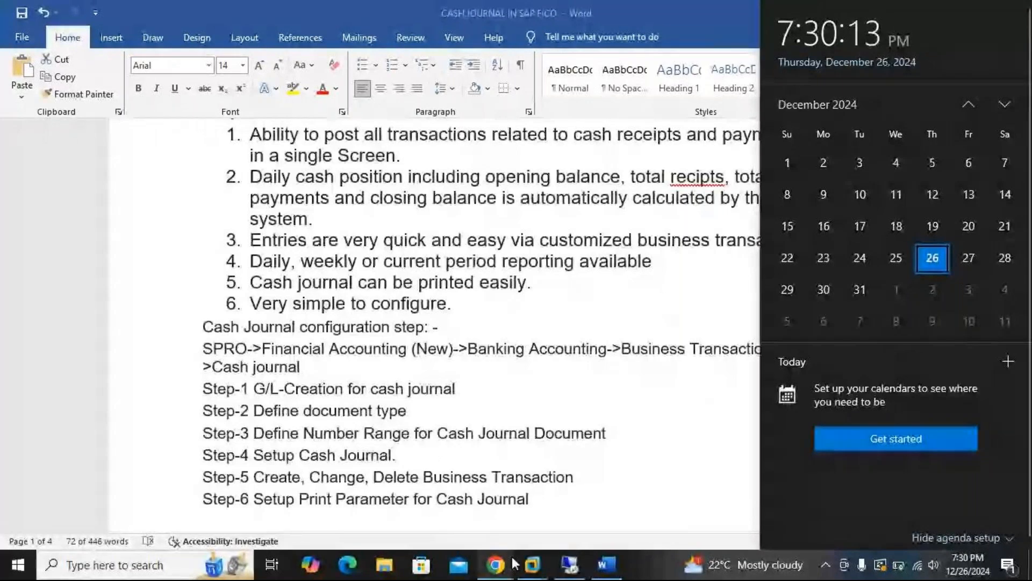
left_click(515, 562)
left_click(554, 529)
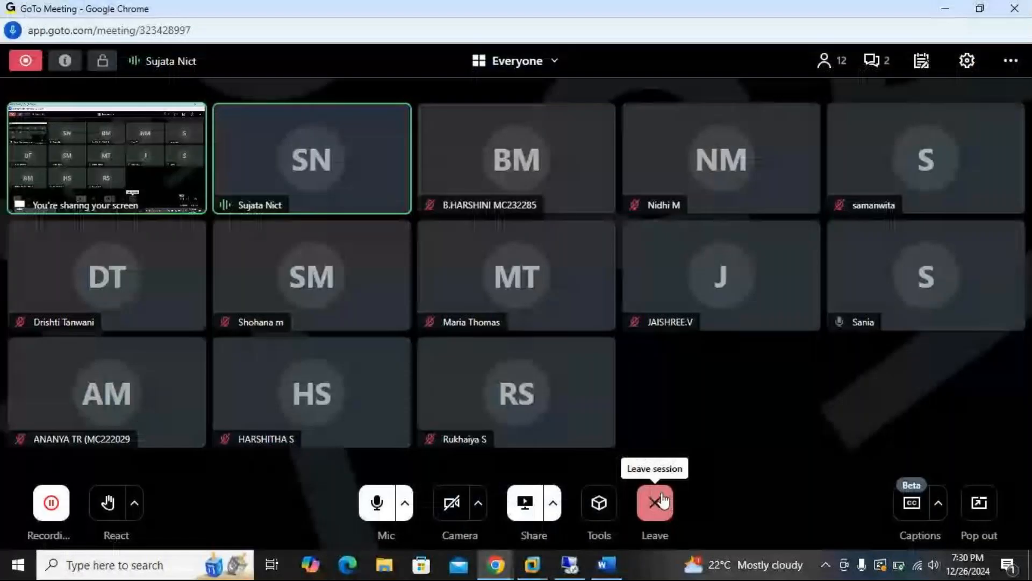
left_click(661, 502)
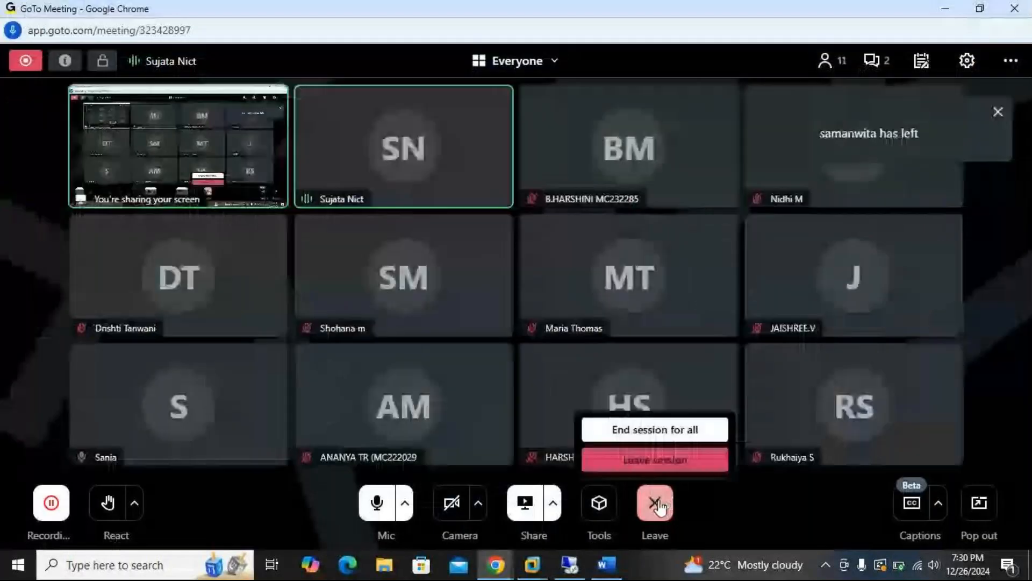